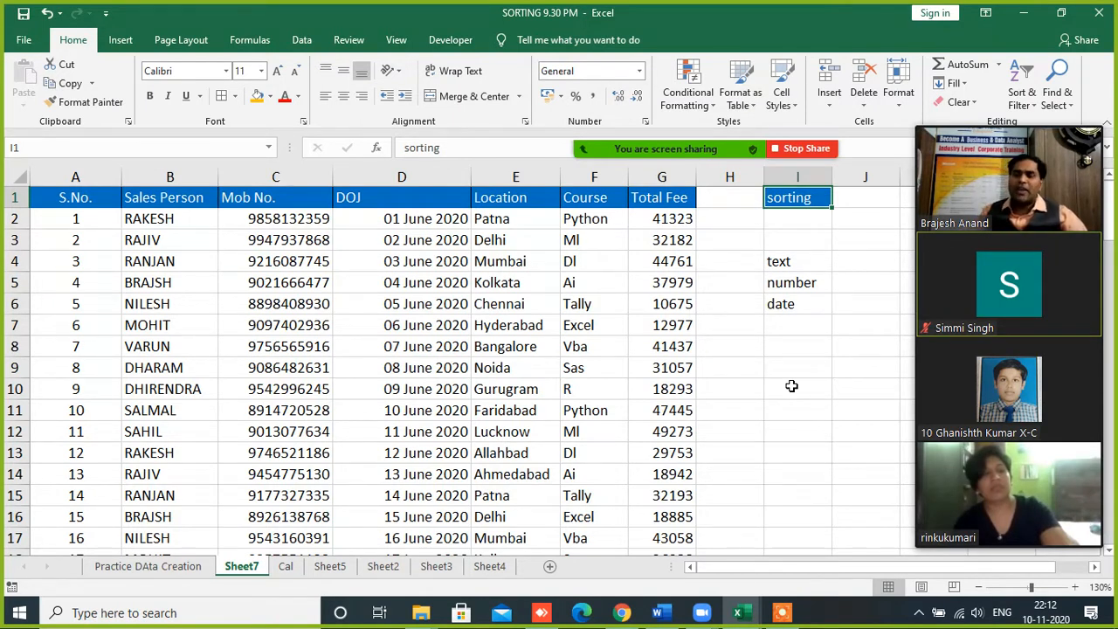
click(793, 394)
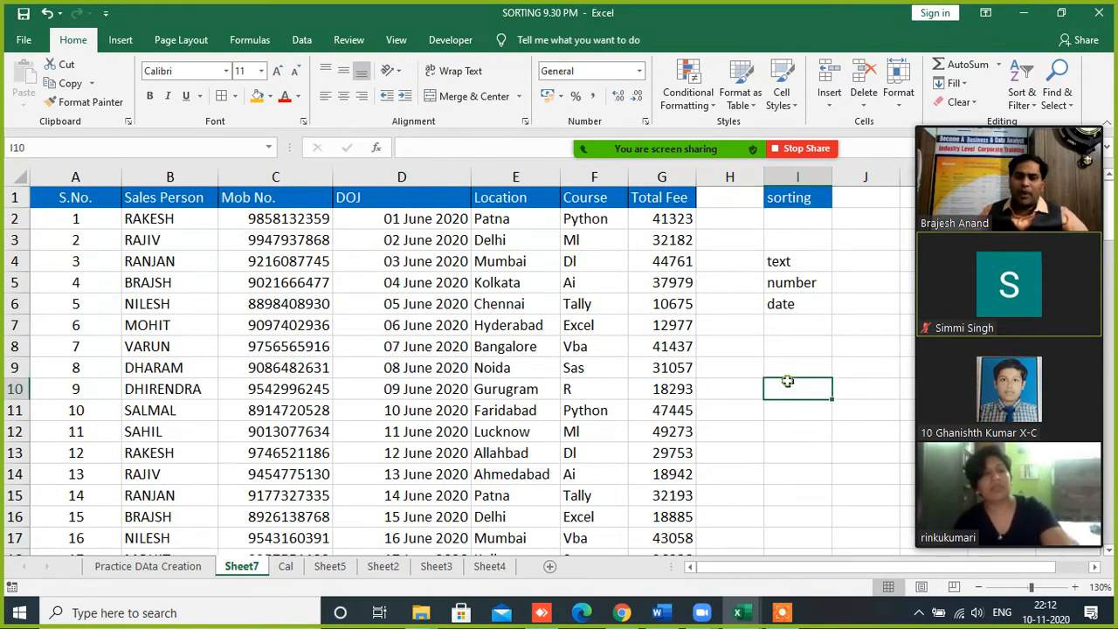
click(661, 177)
key(ctrl+a)
click(793, 367)
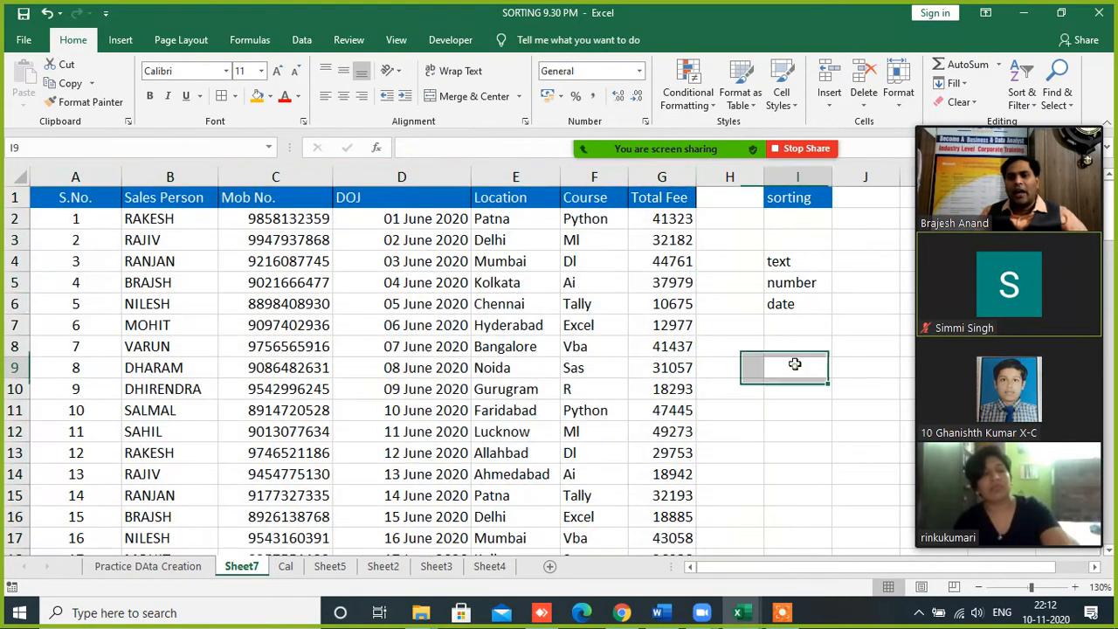
click(840, 262)
click(795, 285)
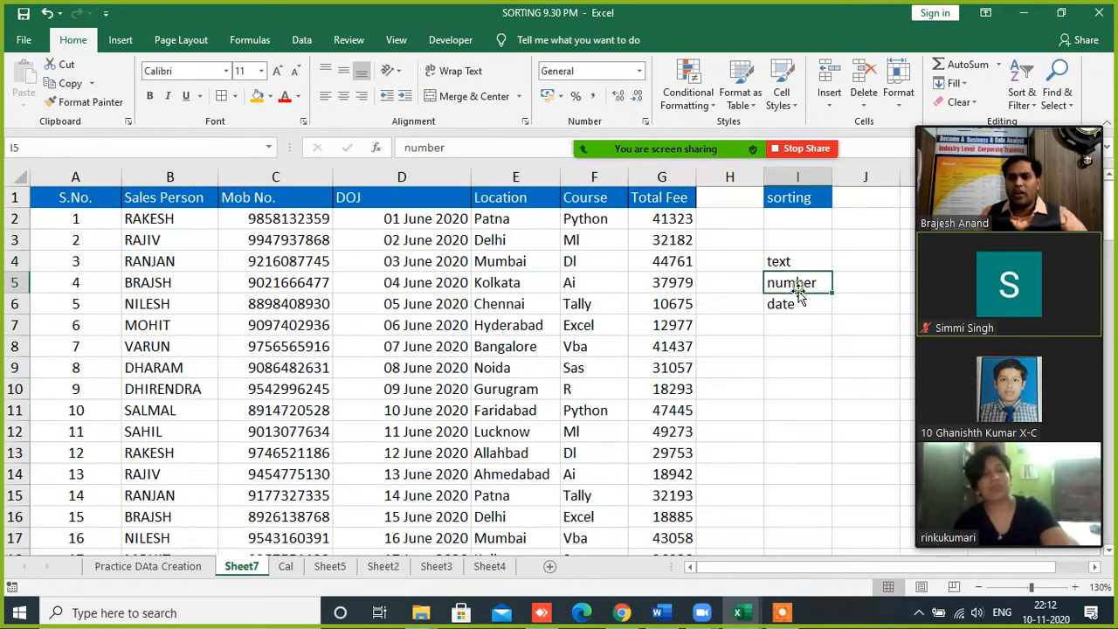
click(794, 306)
- Beside the text, number and date labels, enter the sort orders "a-z, z-a", "s-l, l-s" and "o-n,n-o" in J4:J6
click(848, 265)
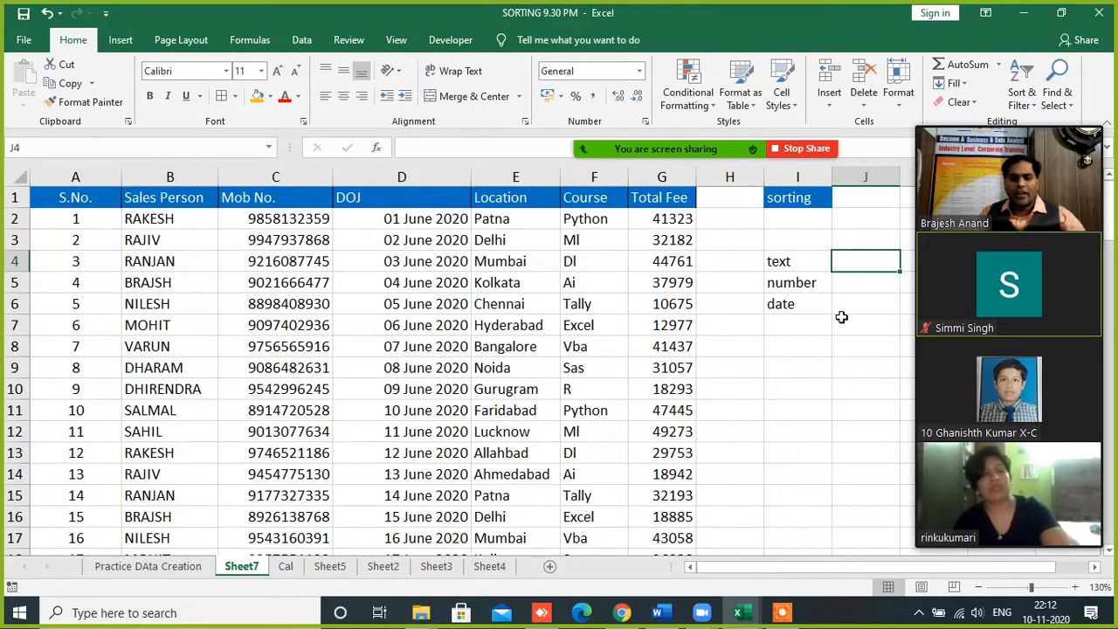
text(a)
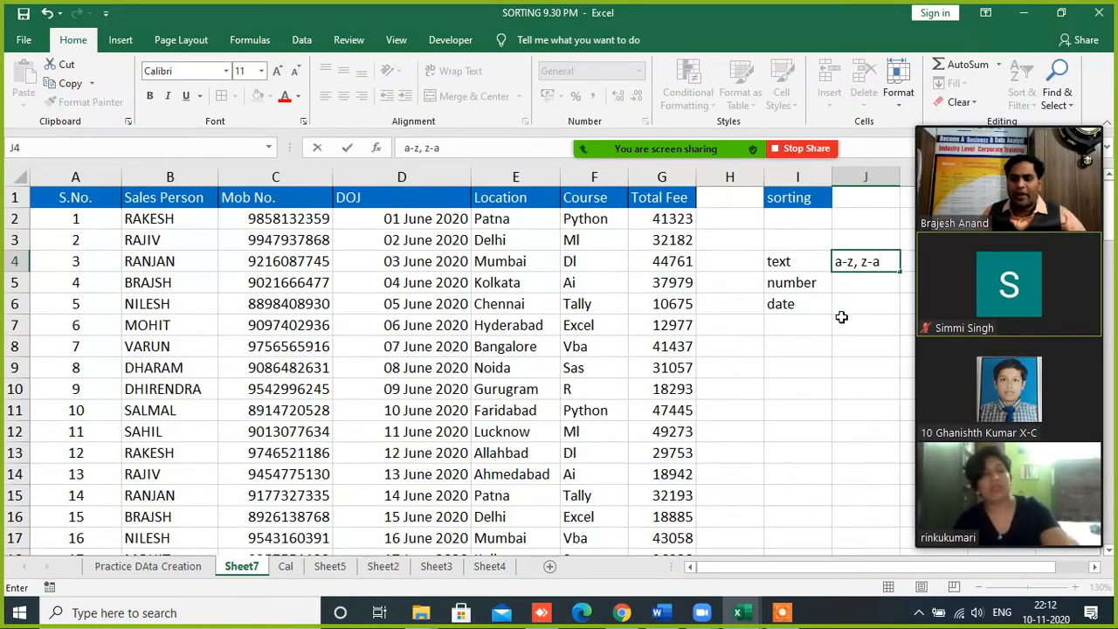
text(-z, z-a)
key(Return)
text(s-l, l-s)
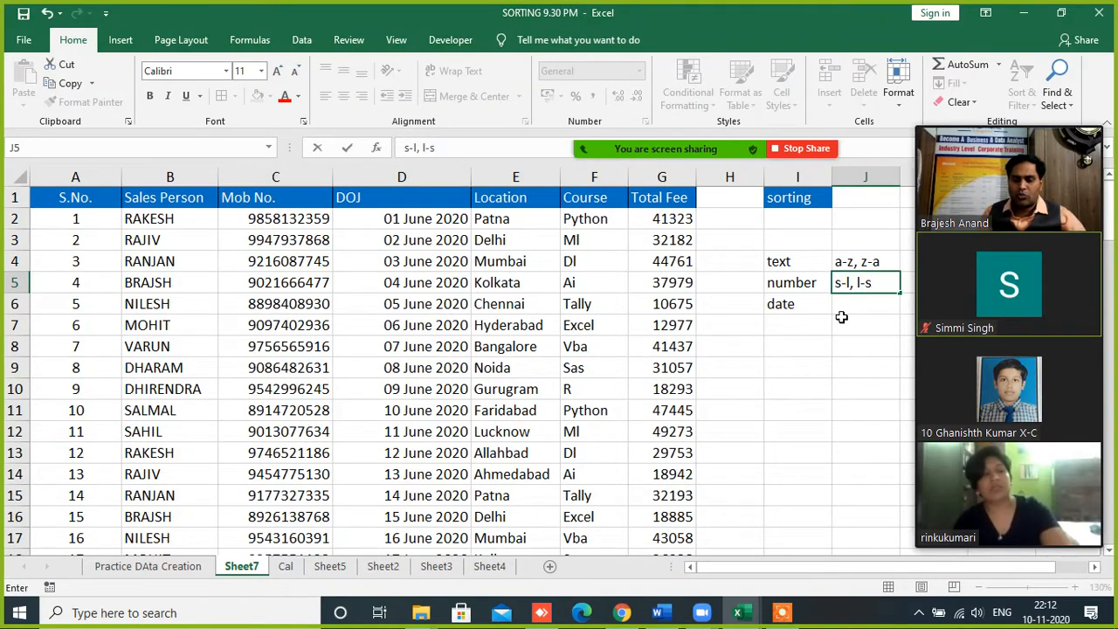
key(Return)
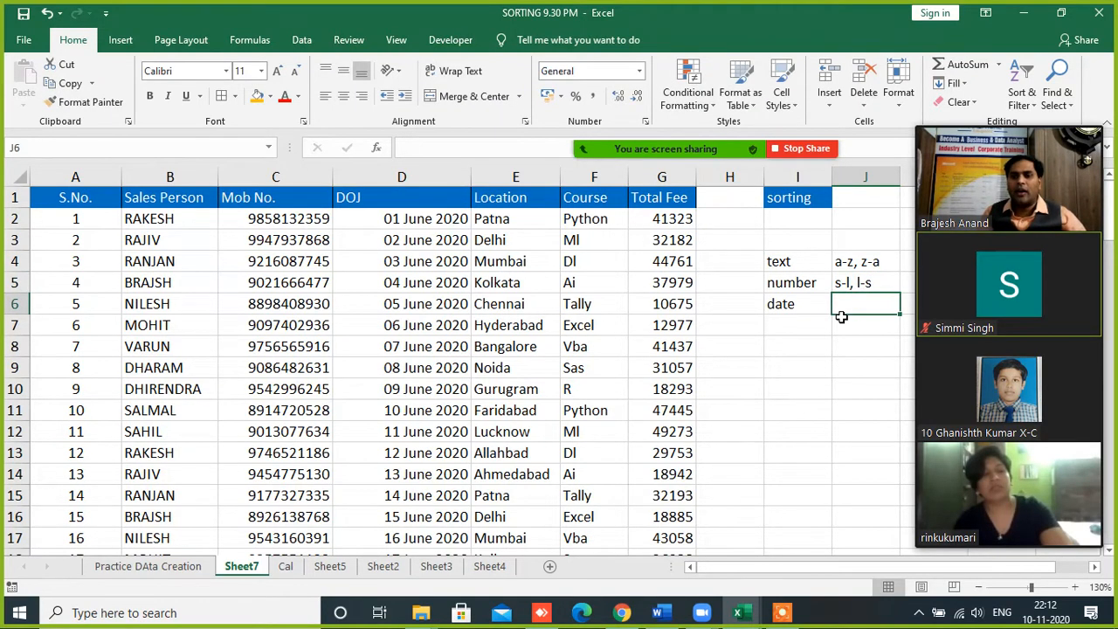
text(o-n)
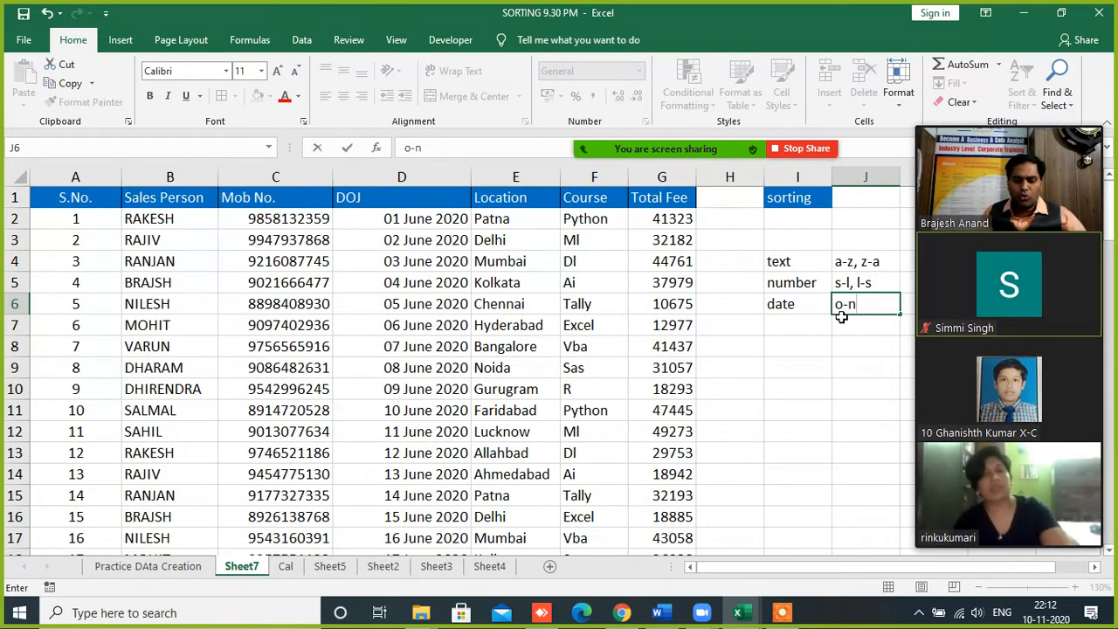
text(,n-o)
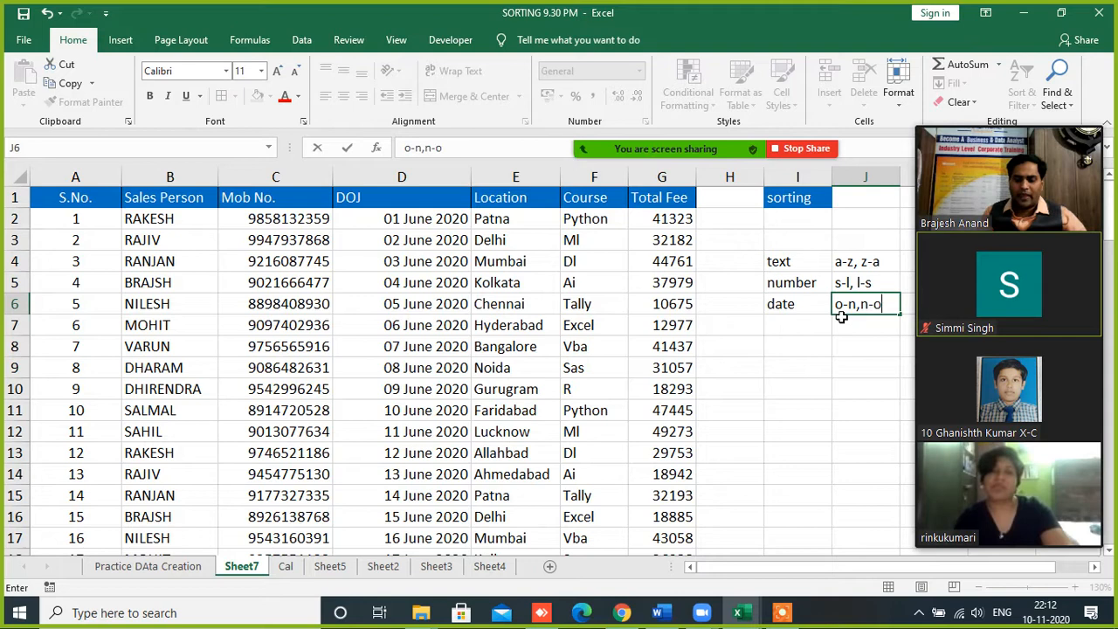
key(Return)
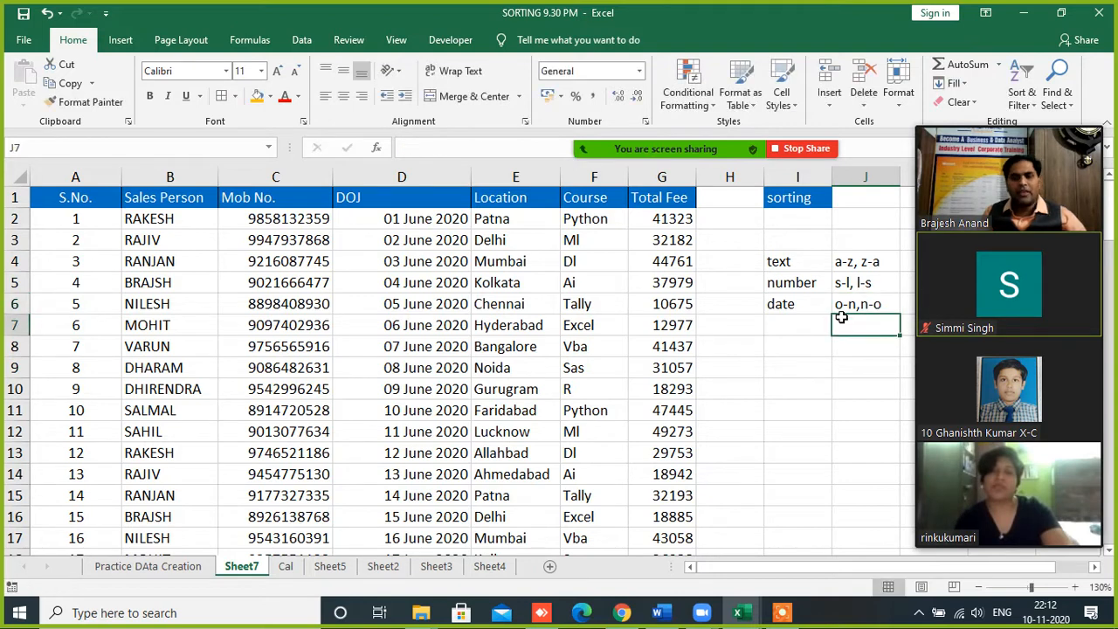
- Highlight the full data table from S.No. to Total Fee to review its extent
click(796, 394)
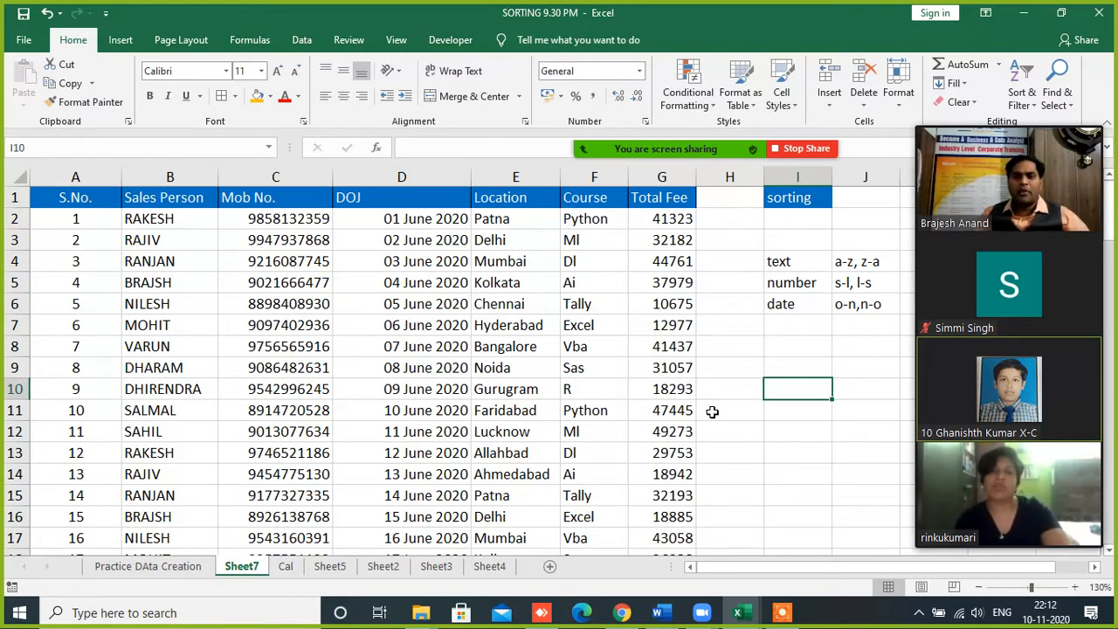
click(740, 438)
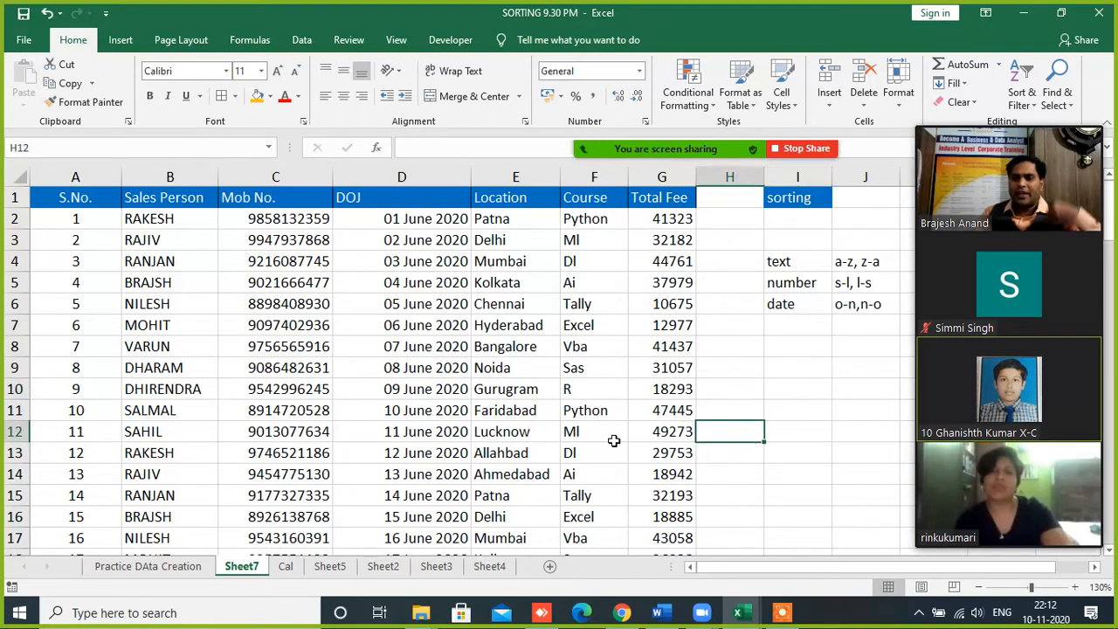
click(738, 416)
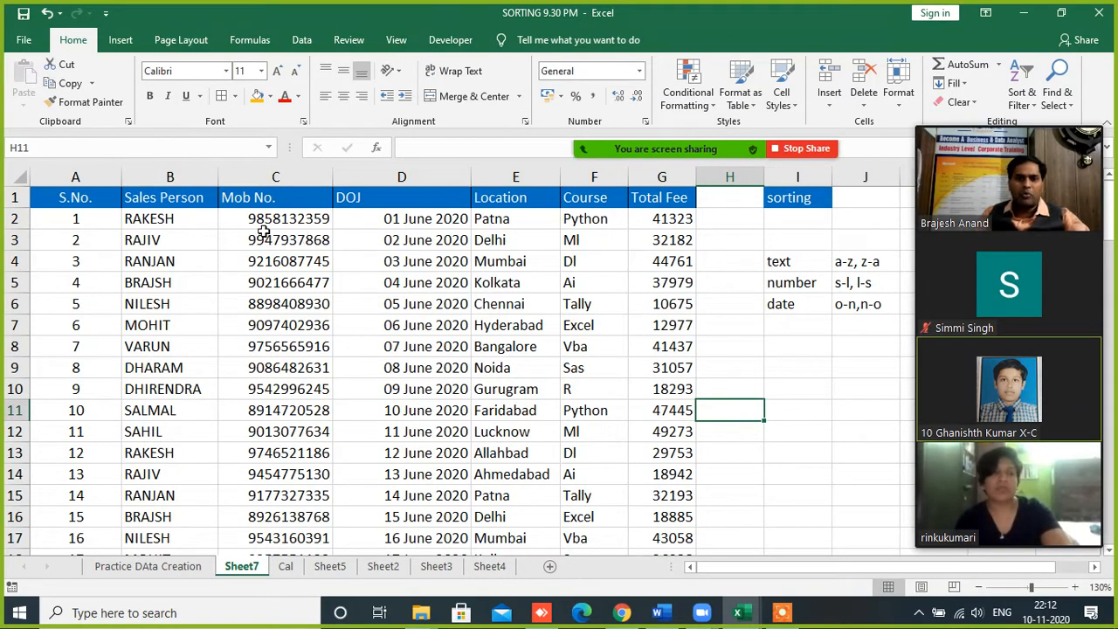
click(113, 201)
key(ctrl+shift+Down)
key(ctrl+shift+Right)
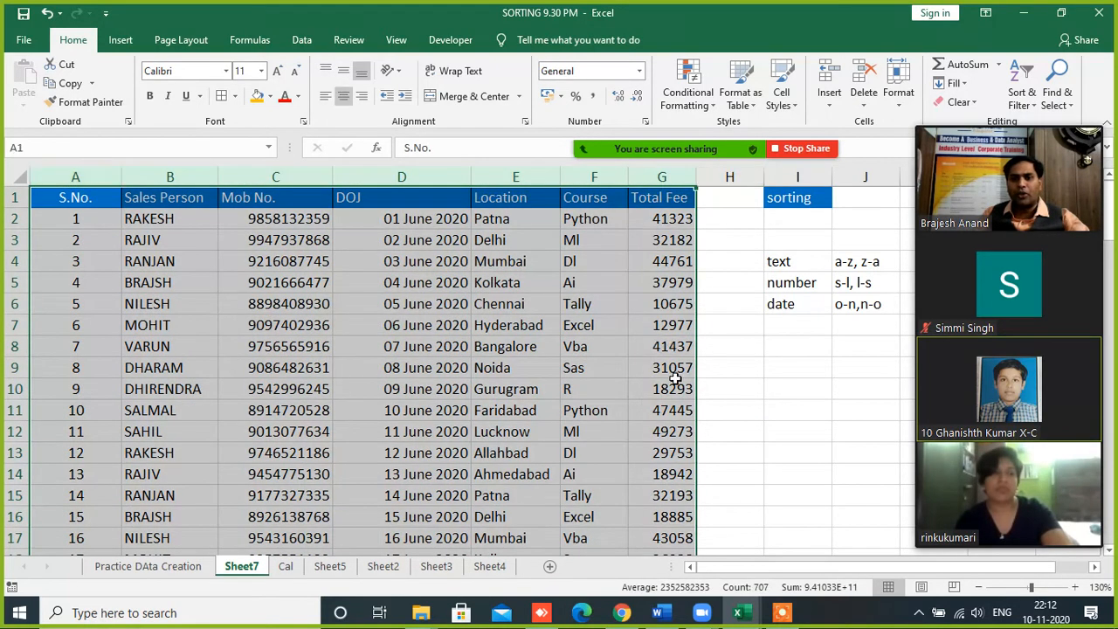
click(745, 407)
click(664, 218)
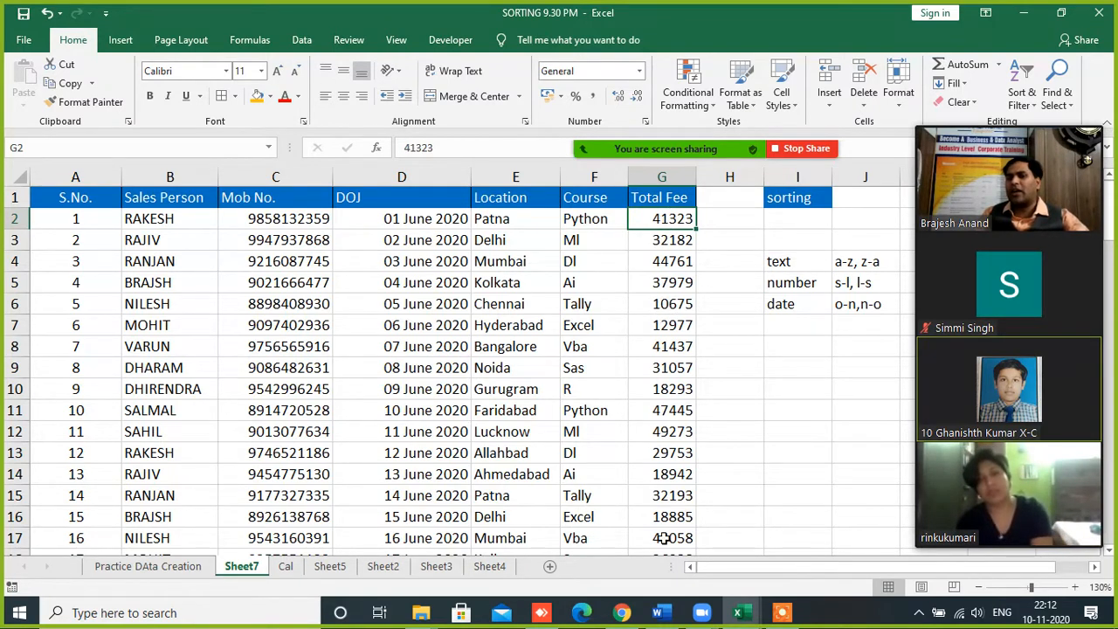
click(793, 348)
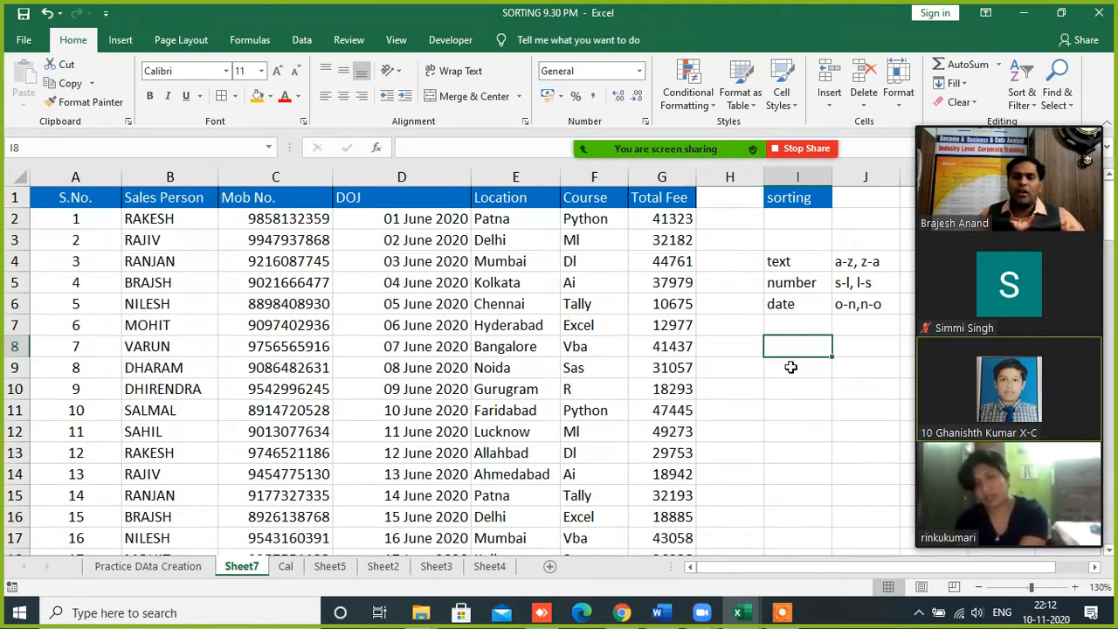
- Highlight the Total Fee column from its header down to the last record to examine its values
click(661, 189)
key(ctrl+shift+Down)
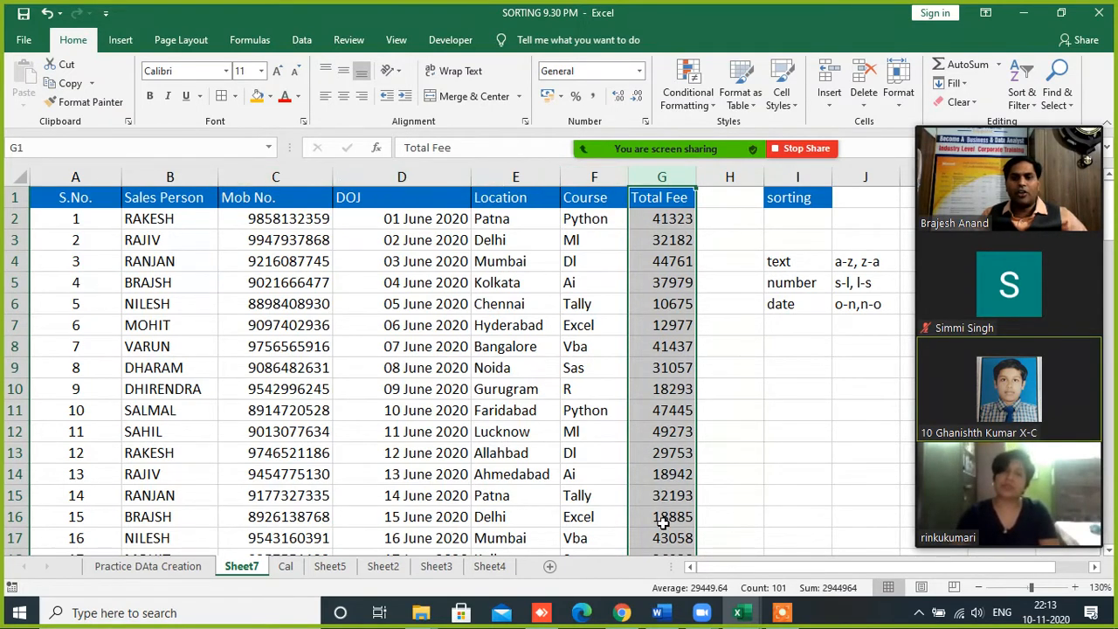
click(655, 220)
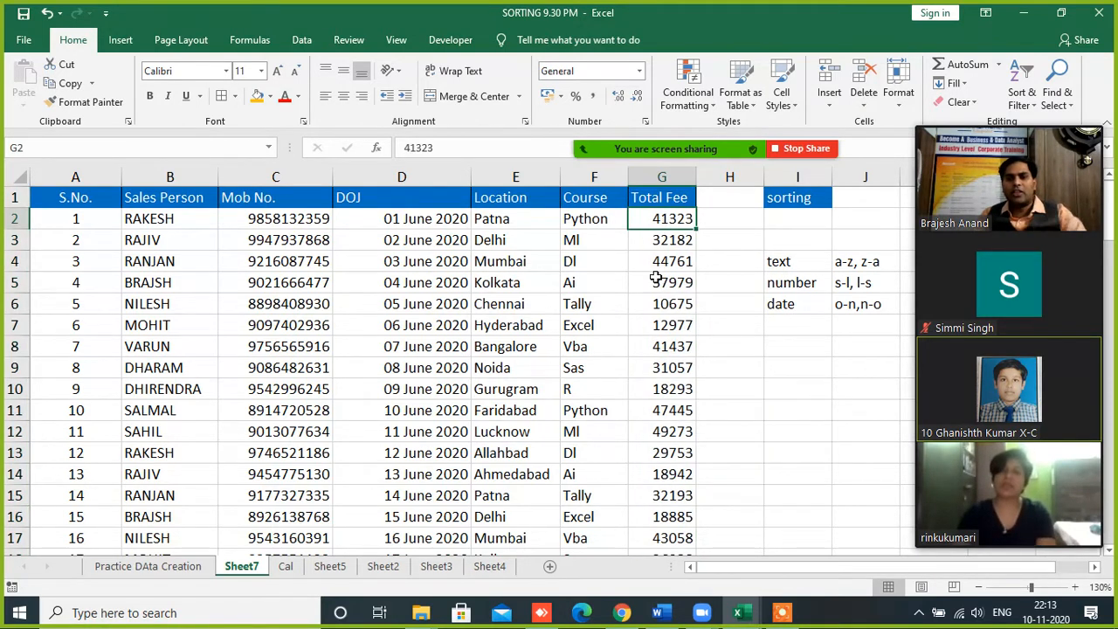
click(650, 194)
key(ctrl+shift+Down)
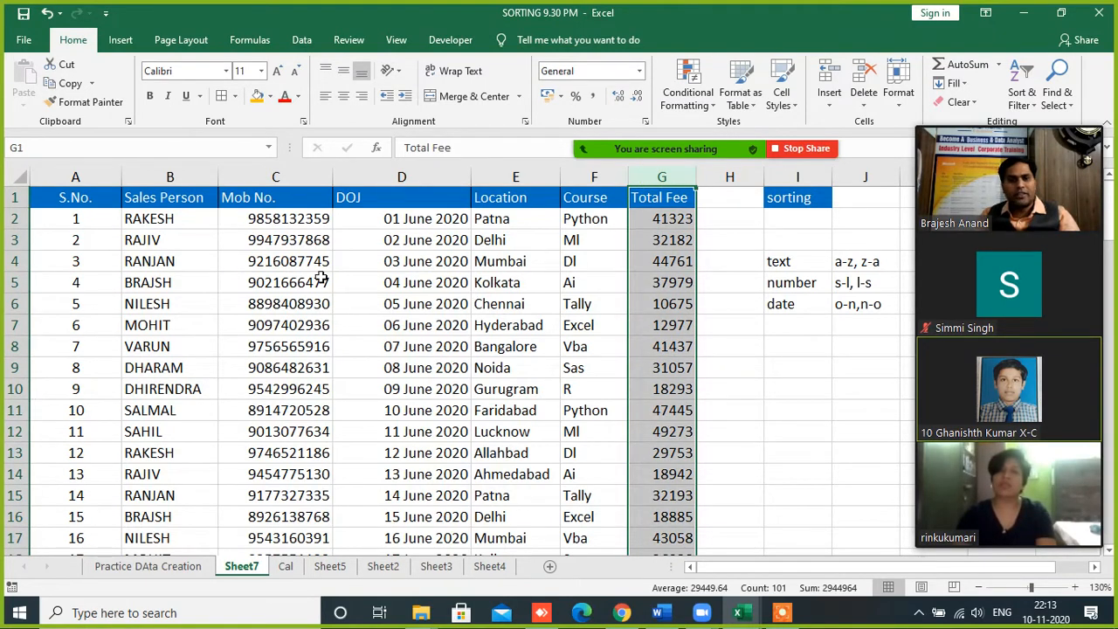
click(741, 475)
click(654, 194)
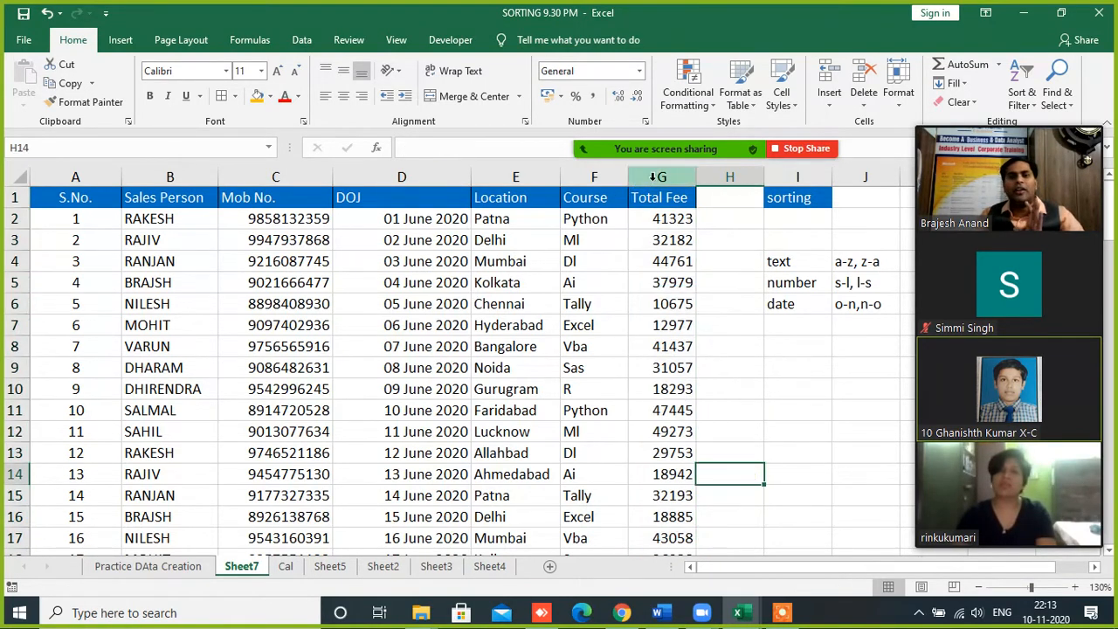
key(ctrl+shift+Down)
click(790, 451)
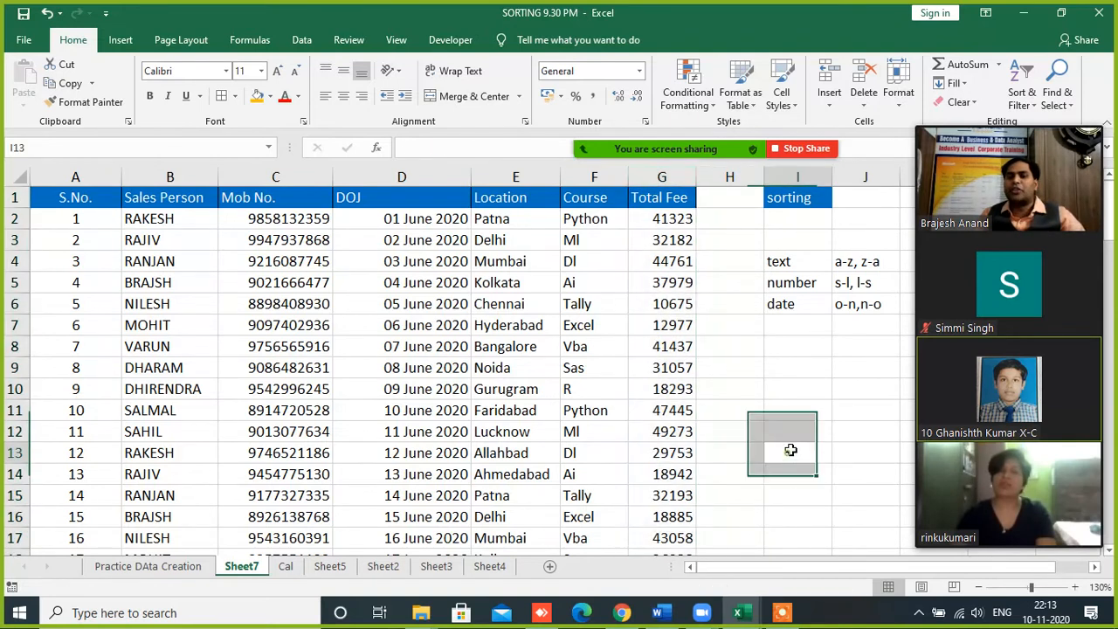
- Add the note "select whole data" in cell I8, below the sorting labels
click(785, 349)
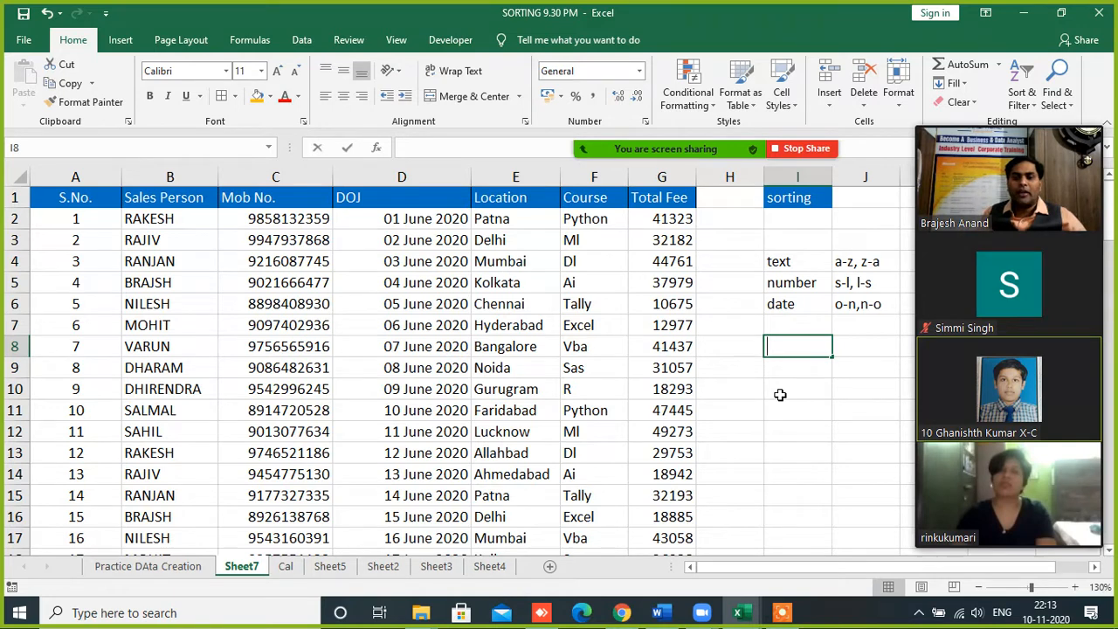
text(select whol)
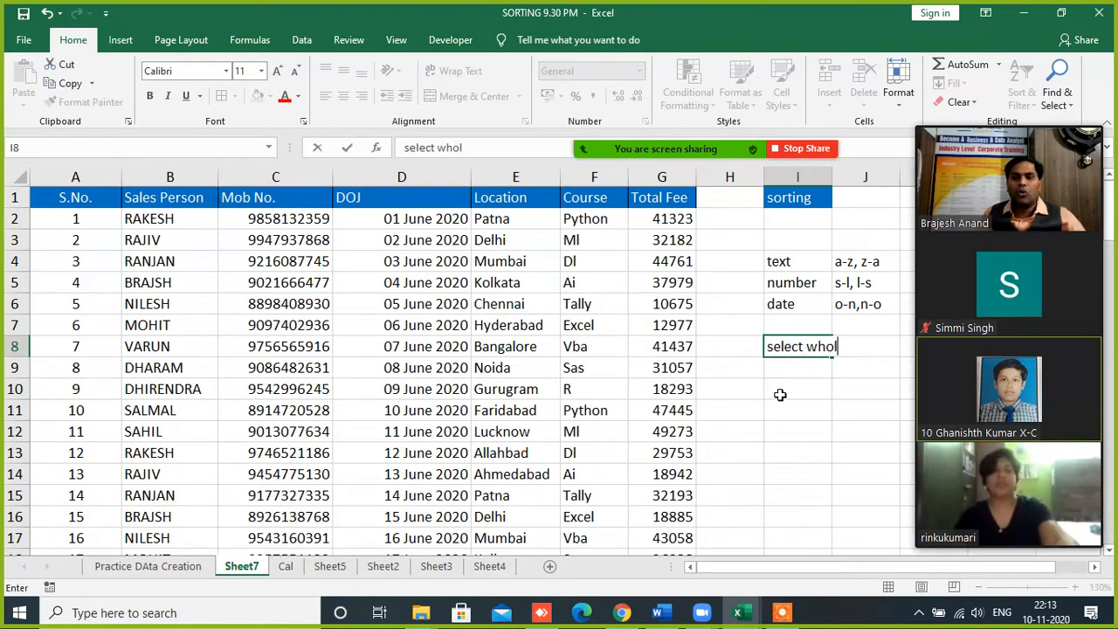
text(e data)
key(Return)
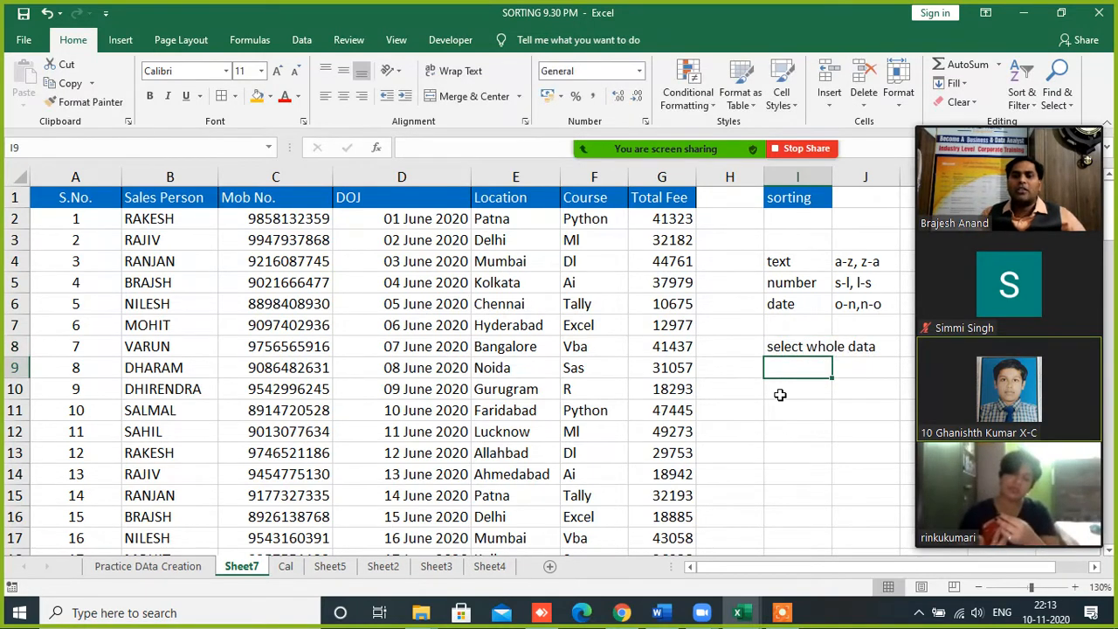
- Select the whole data table including headers and open the Sort dialog for it, keeping the sorting notes in view
click(661, 199)
key(ctrl+a)
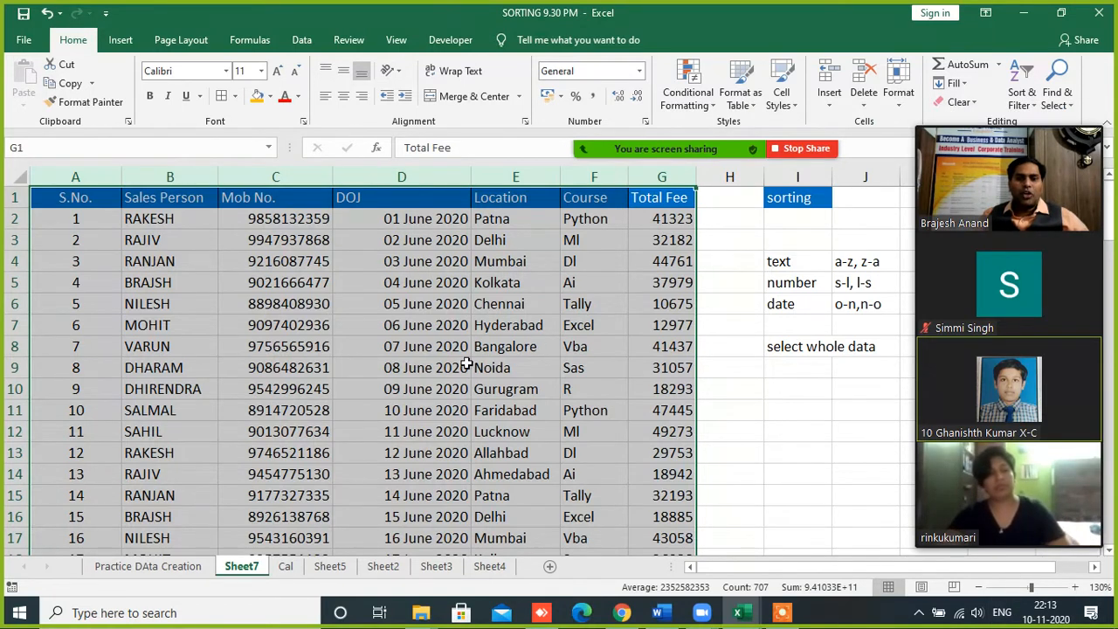
click(304, 43)
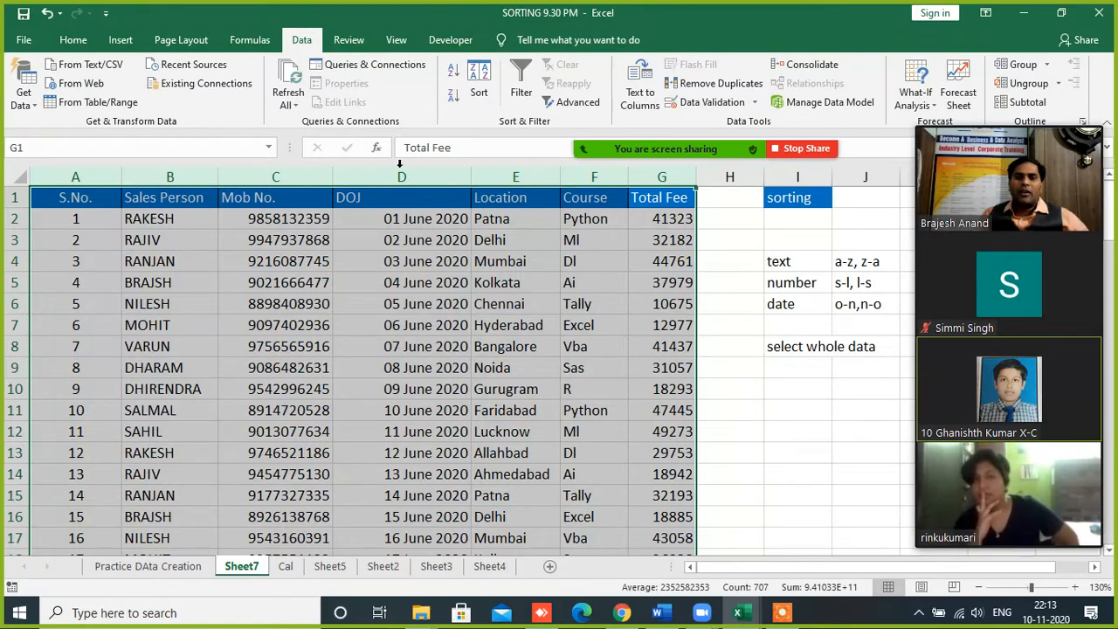
click(480, 83)
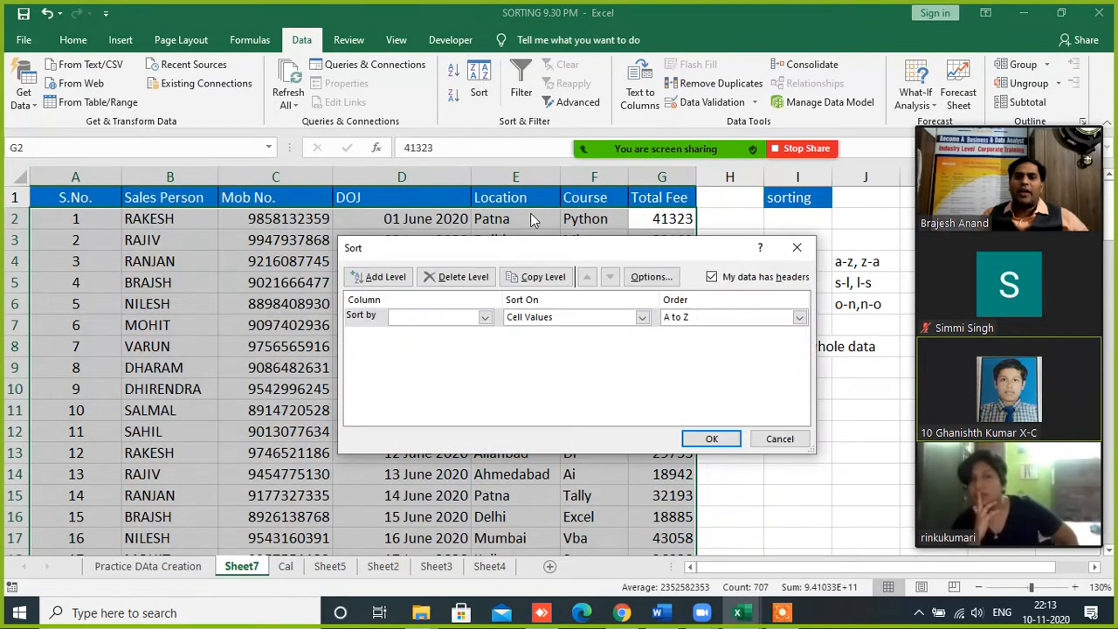
drag(545, 253, 424, 289)
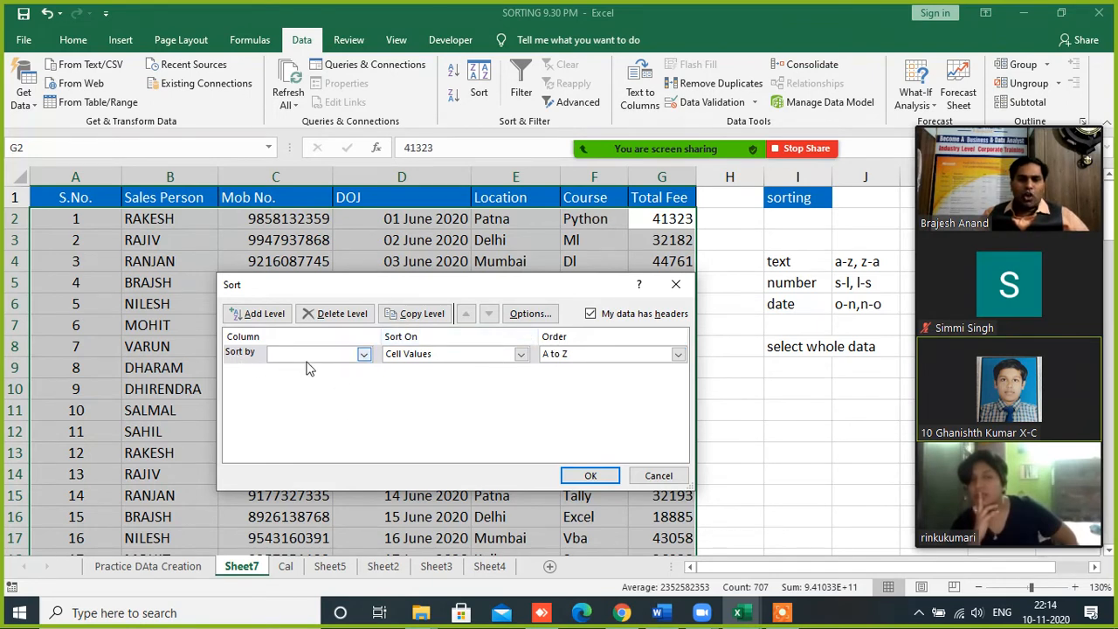
- Choose S.No. as the sort column and look through the order options for numbers
click(364, 354)
click(295, 370)
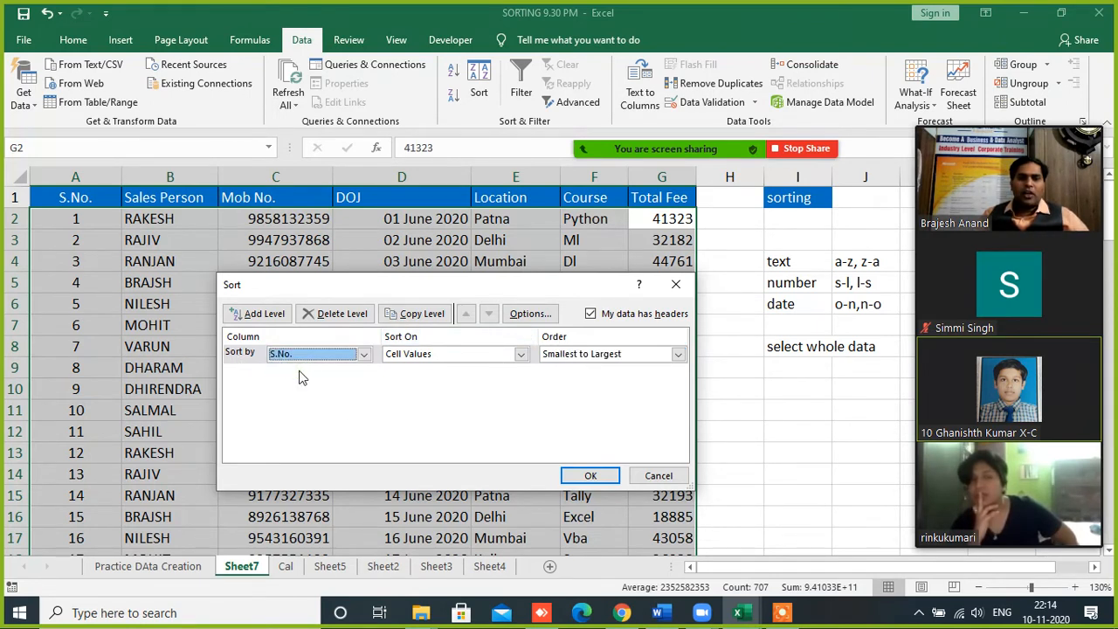
click(625, 355)
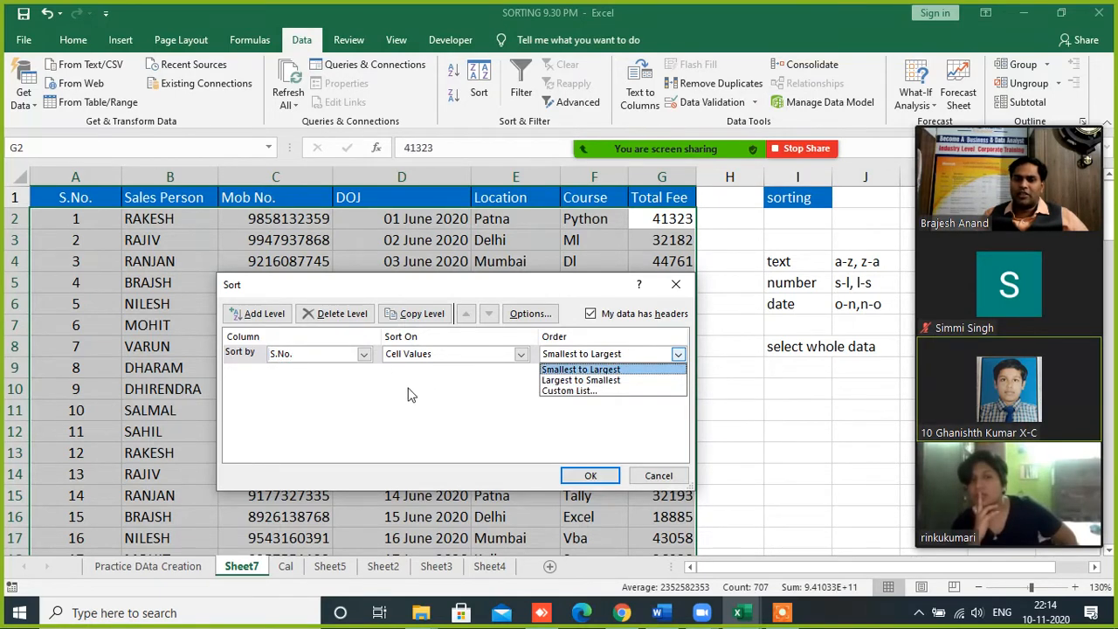
click(363, 354)
- Change the sort column to DOJ and look through the order options for dates
click(363, 354)
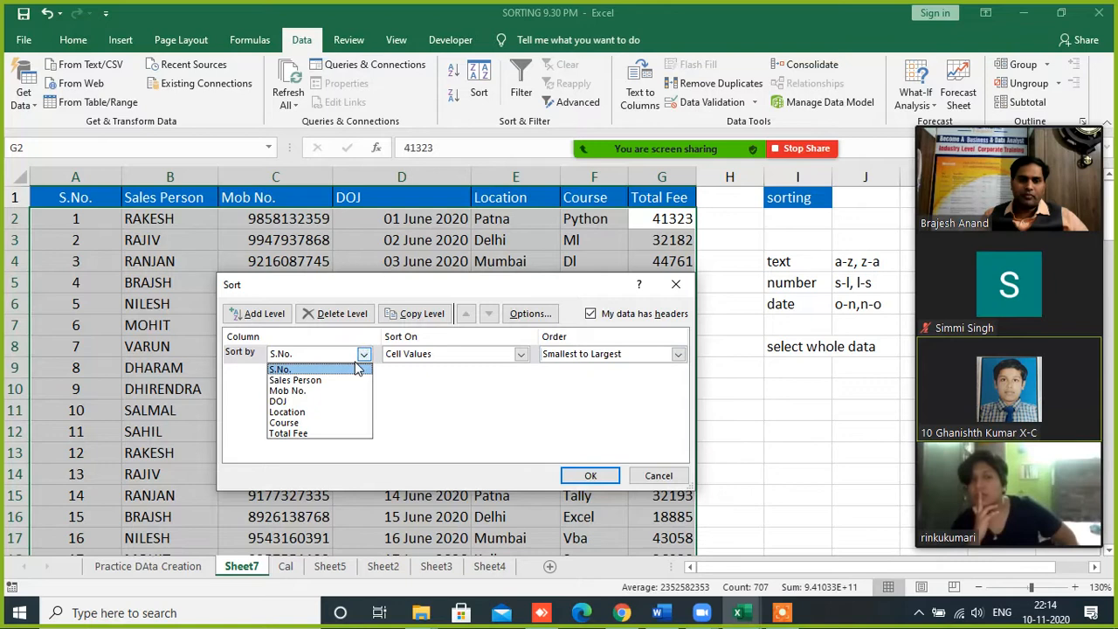
click(299, 401)
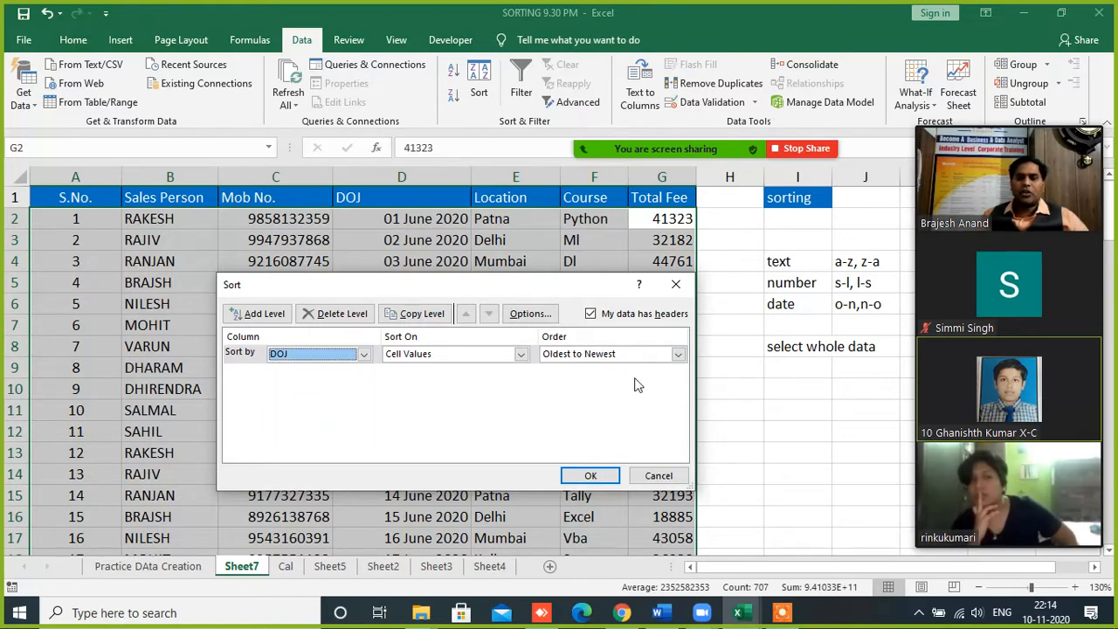
click(583, 357)
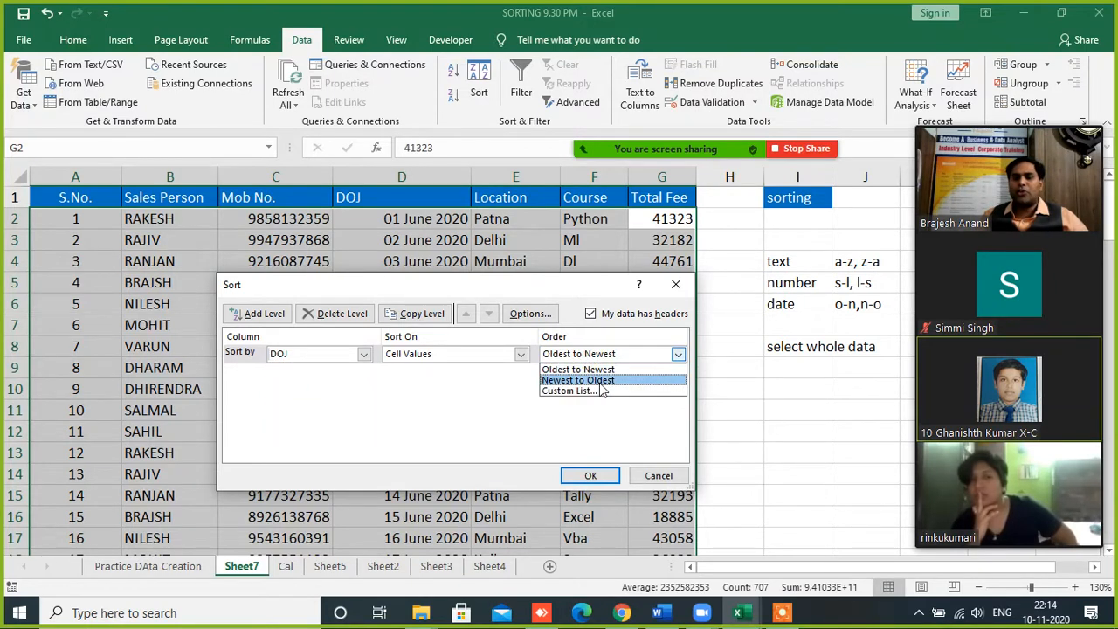
click(390, 403)
- Sort the whole table by Total Fee from Largest to Smallest
click(363, 354)
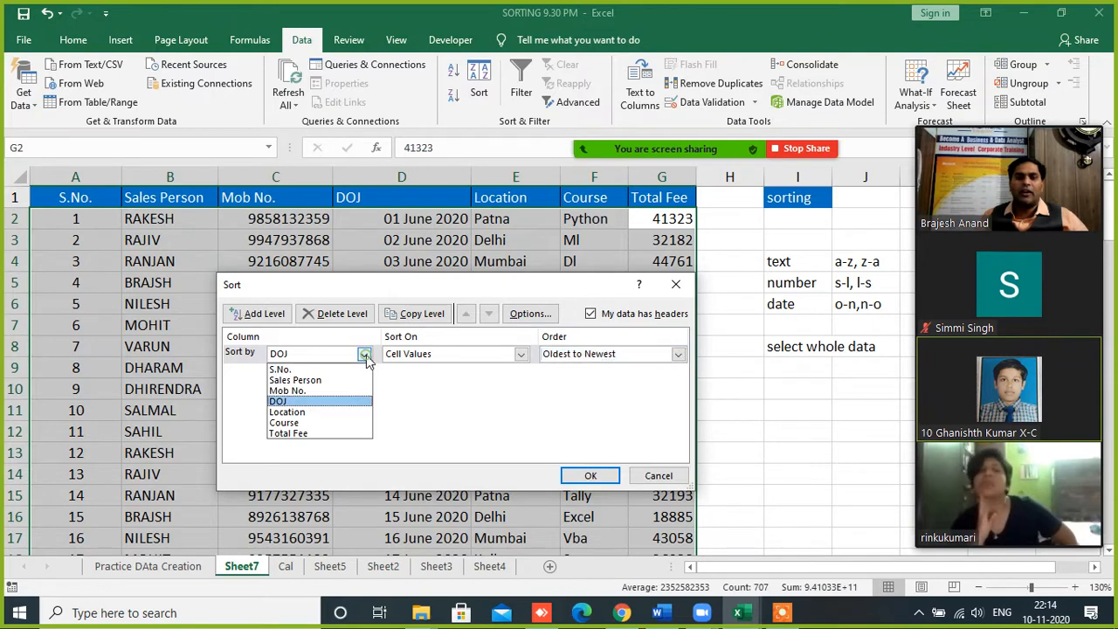
click(301, 412)
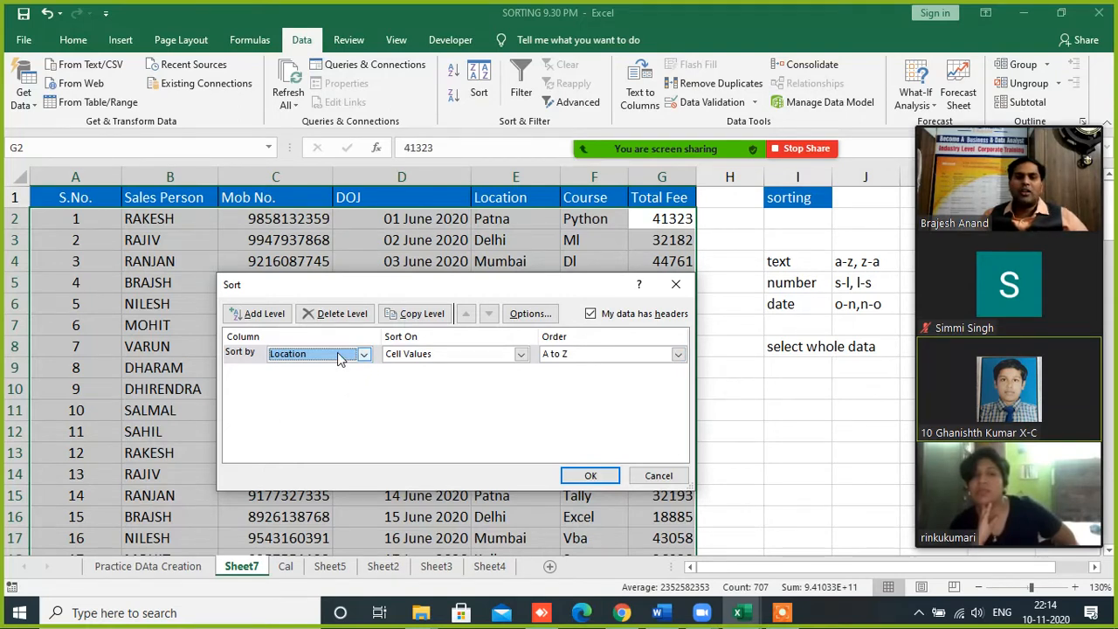
click(362, 354)
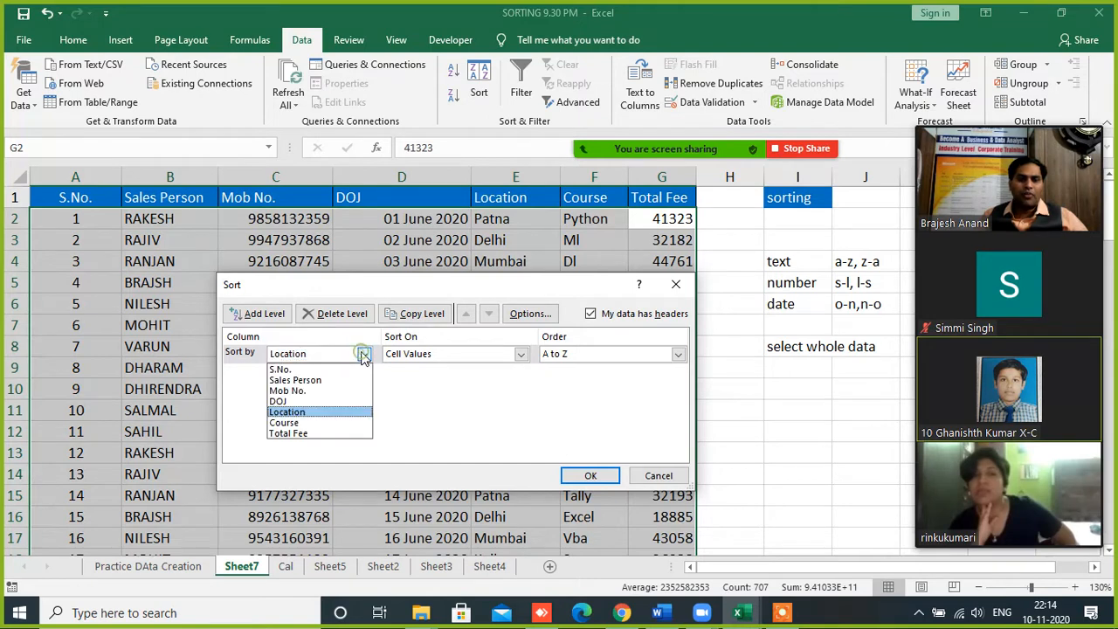
click(301, 435)
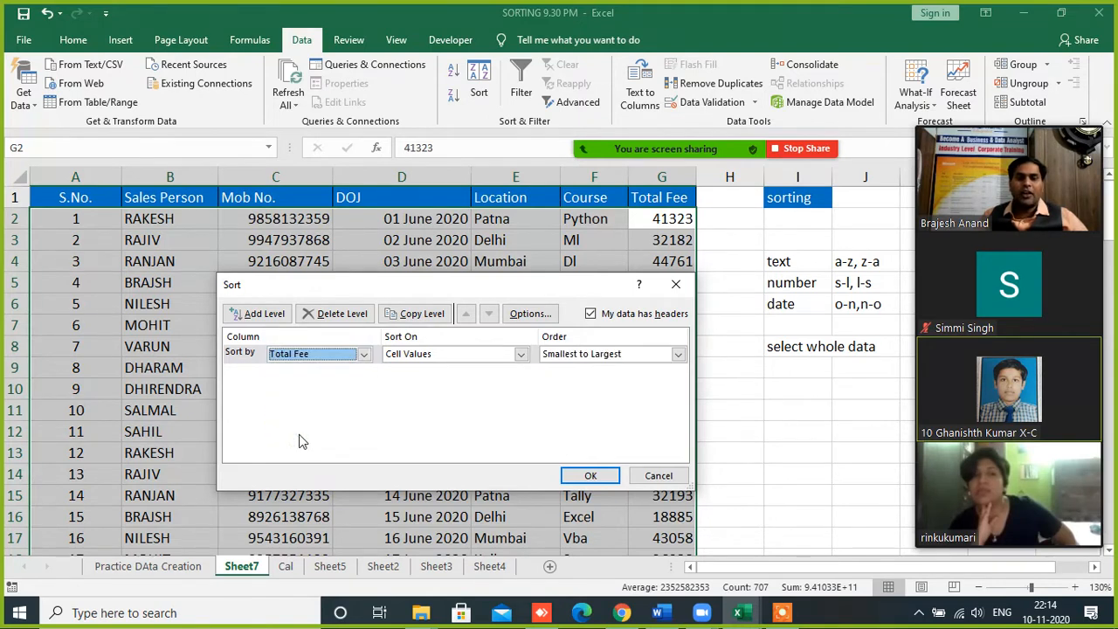
click(600, 358)
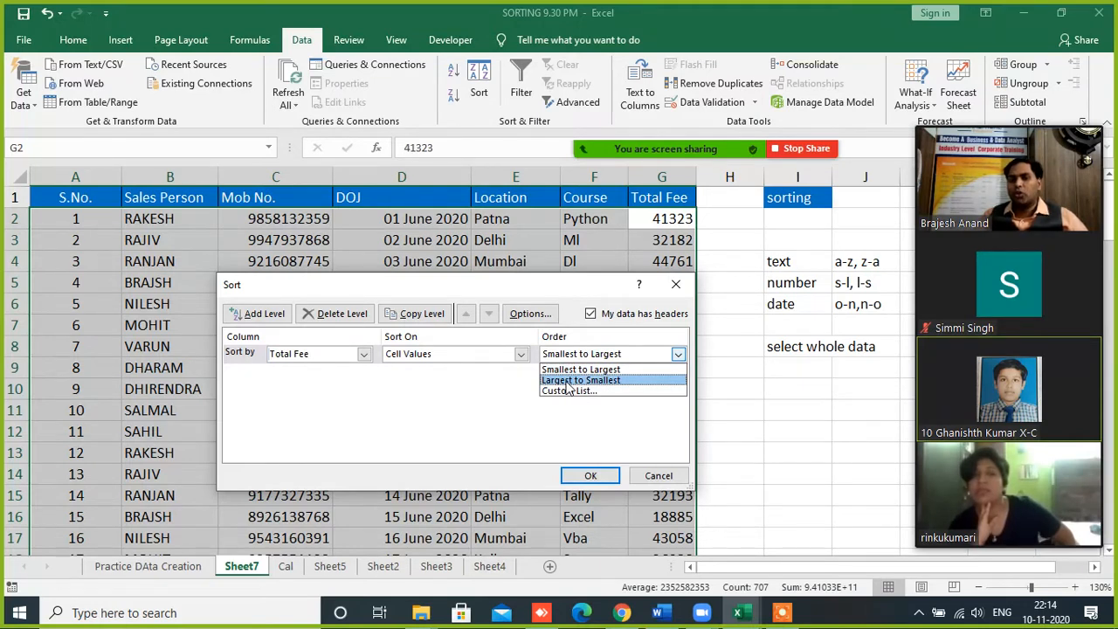
click(568, 382)
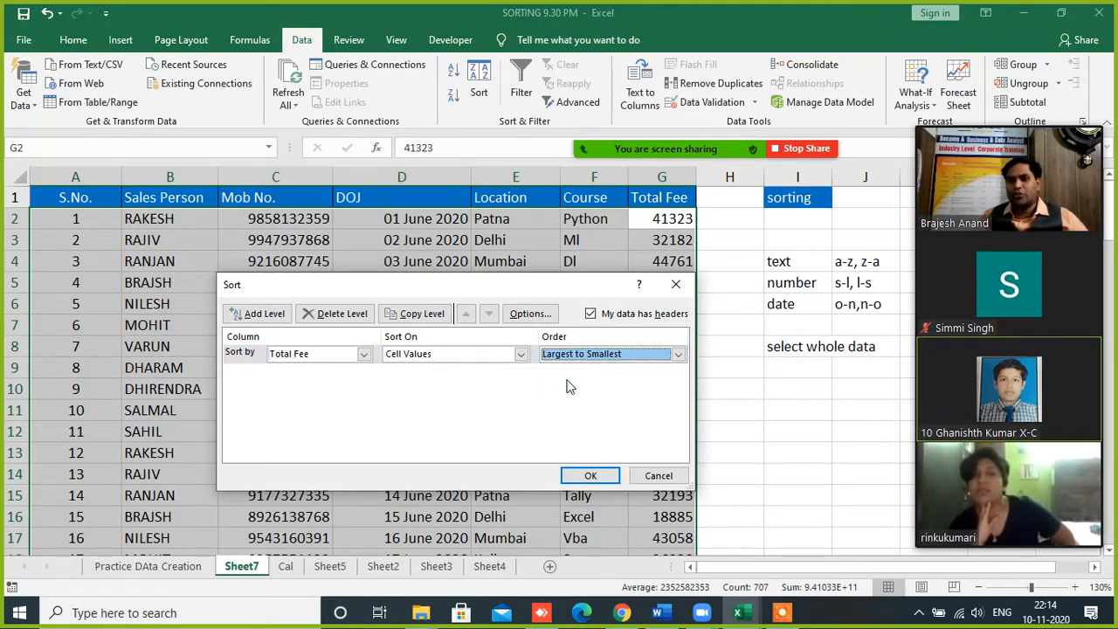
click(589, 475)
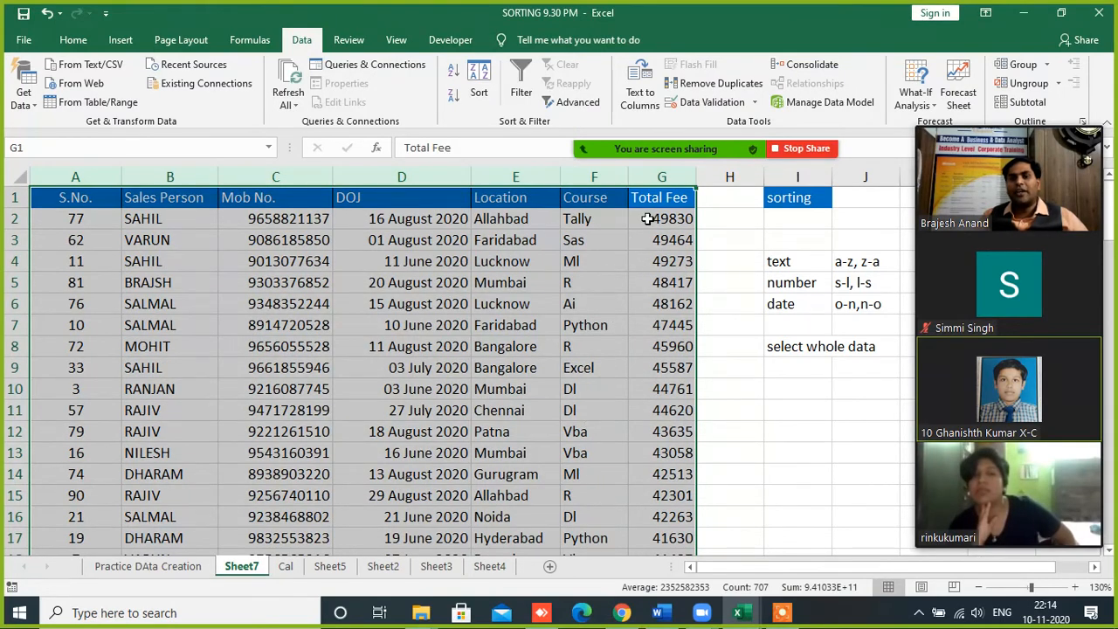
- Check the sorted order of the Total Fee column from its first entry to its last
drag(655, 220, 681, 493)
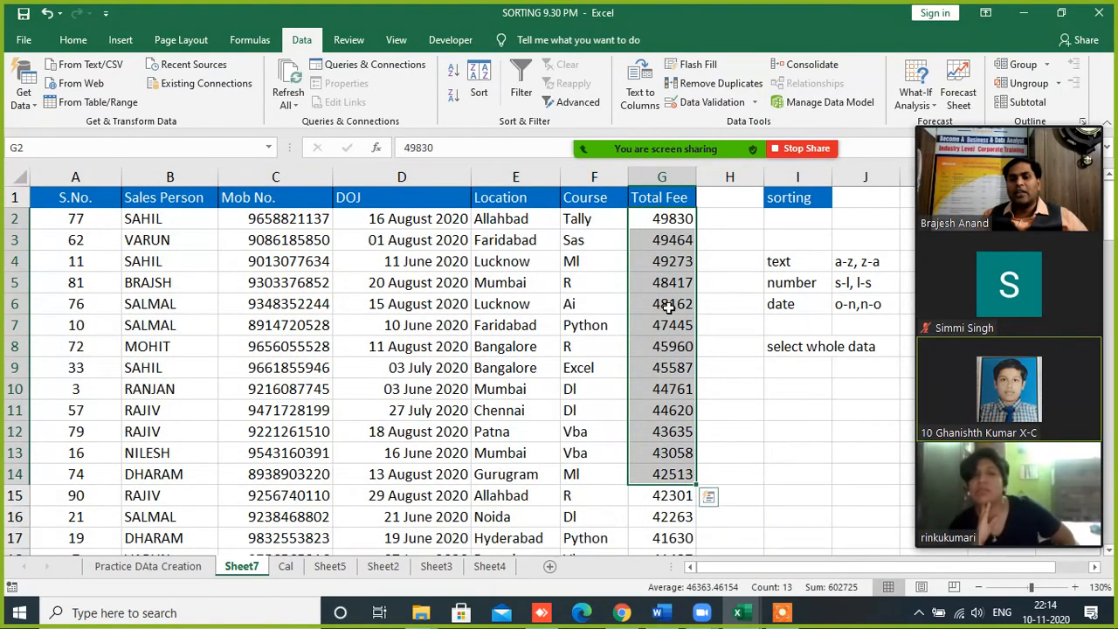
click(657, 221)
key(ctrl+Down)
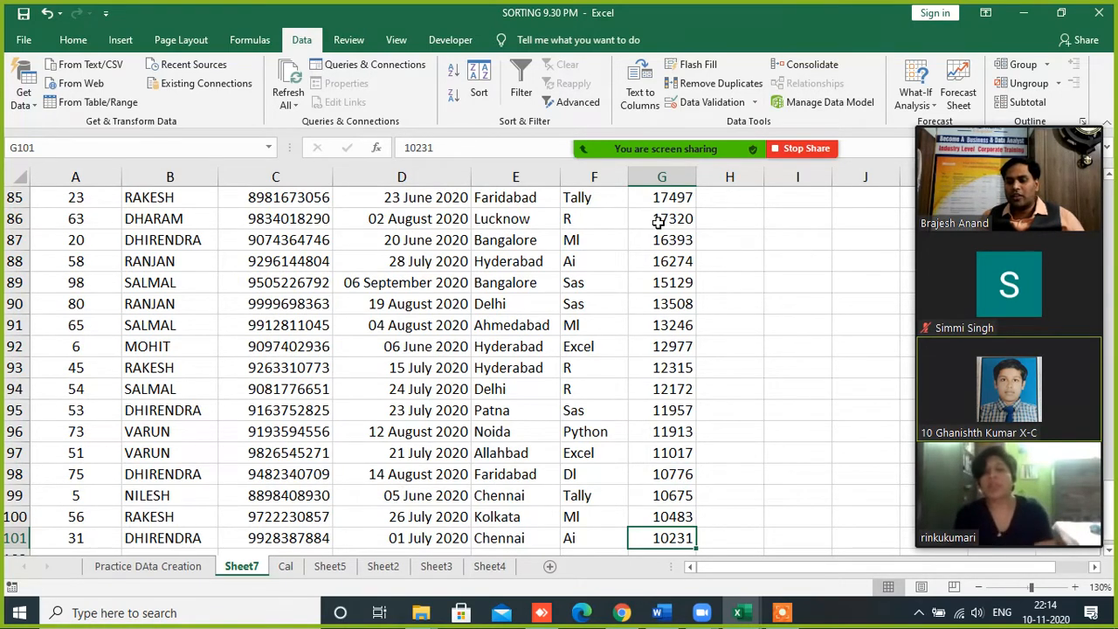
key(ctrl+Up)
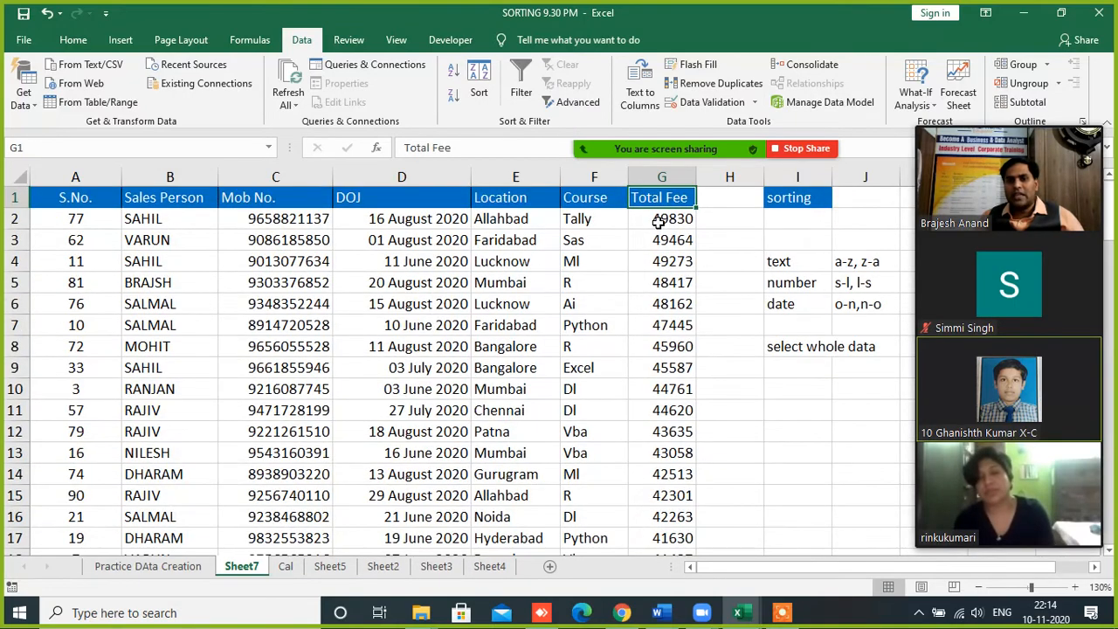
key(Down)
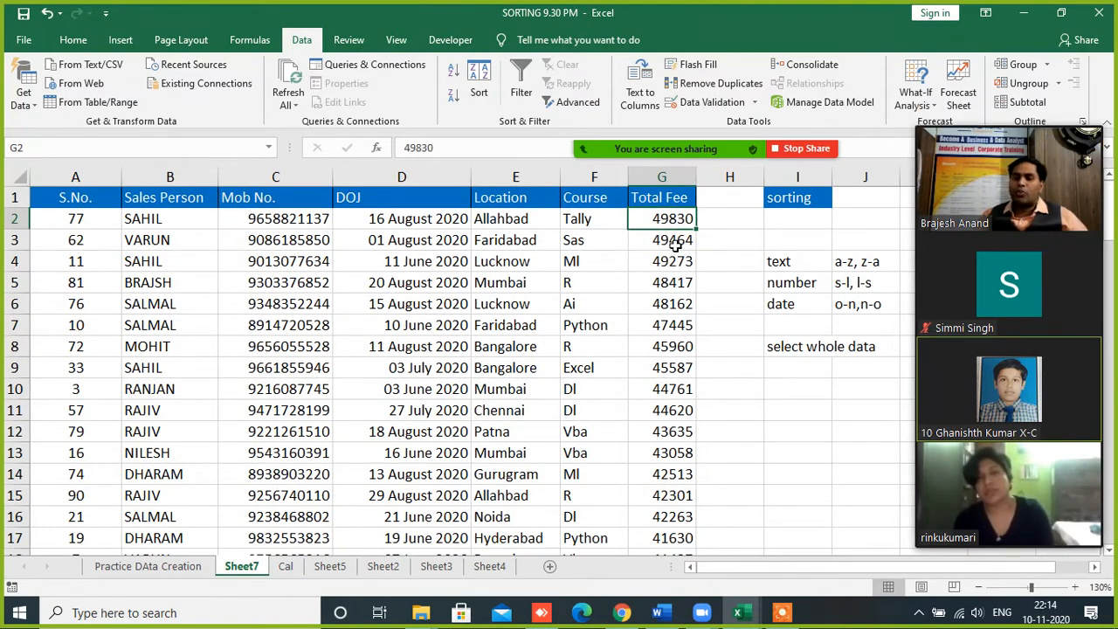
- Add the note "20 short keys" in cell M1, away from the sorting notes
click(724, 215)
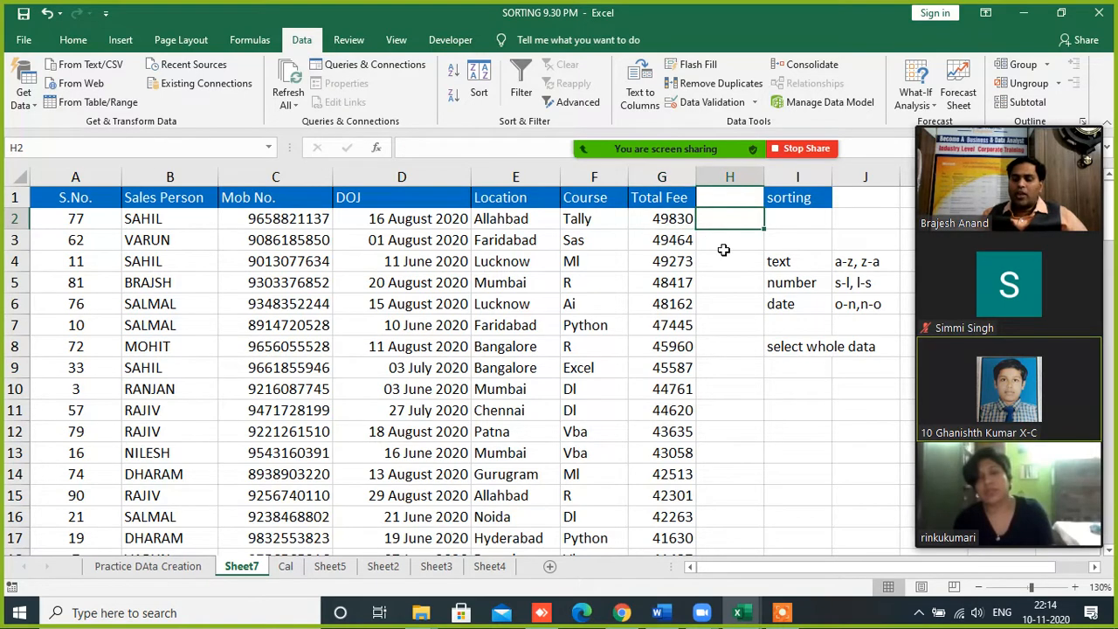
key(Right)
key(Right)
key(Right)
key(Right)
key(Right)
key(Right)
key(Right)
key(Right)
key(Right)
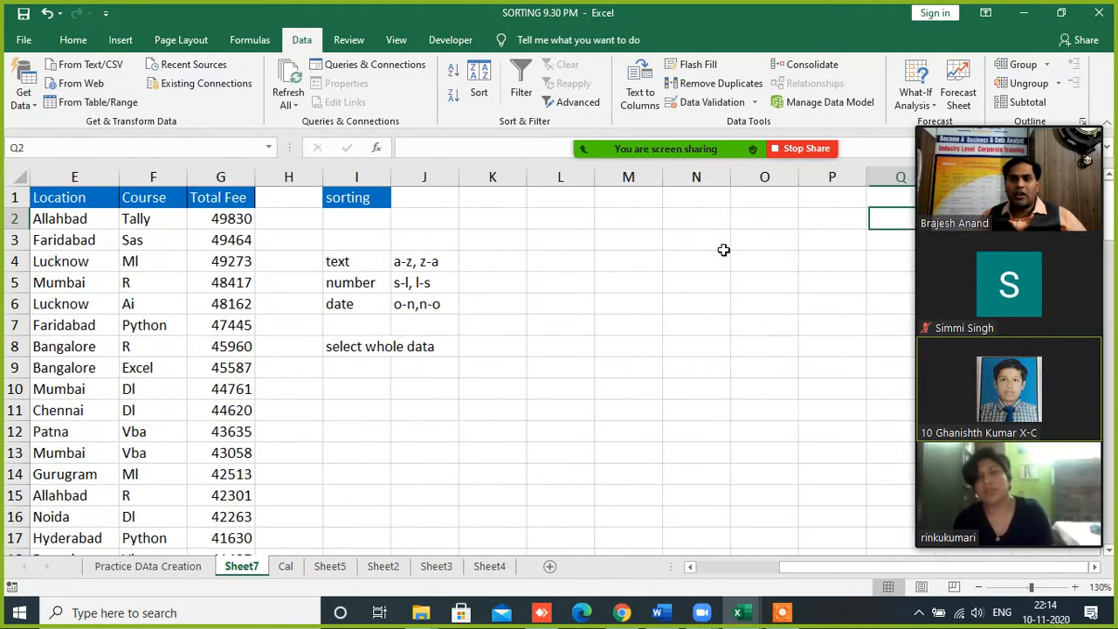
key(Left)
key(Left)
key(Left)
key(Left)
key(Up)
text(20)
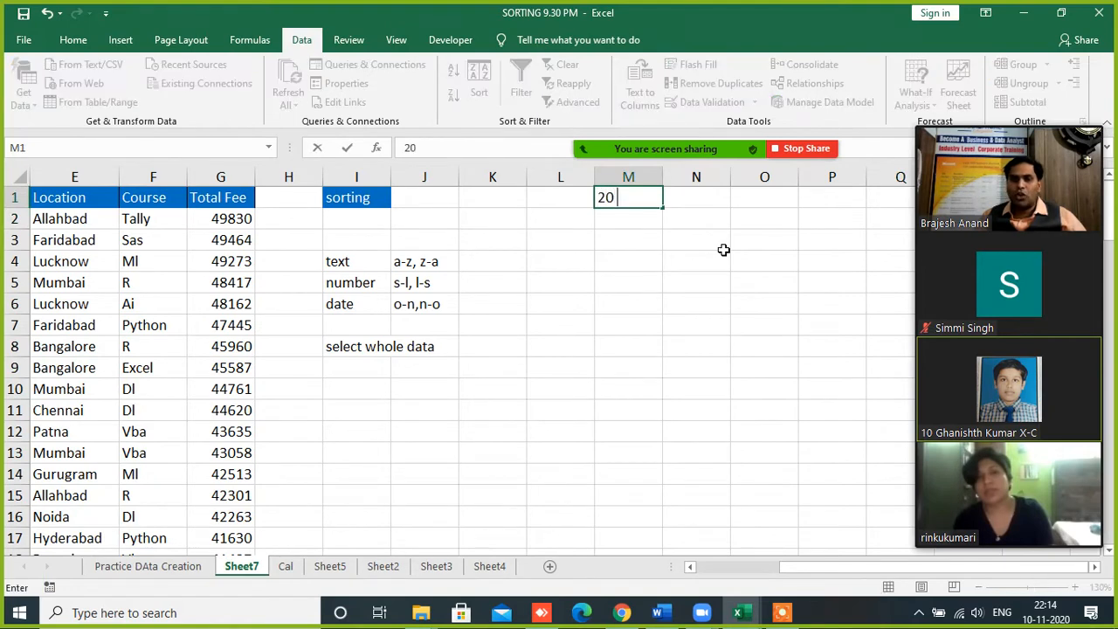
text( short)
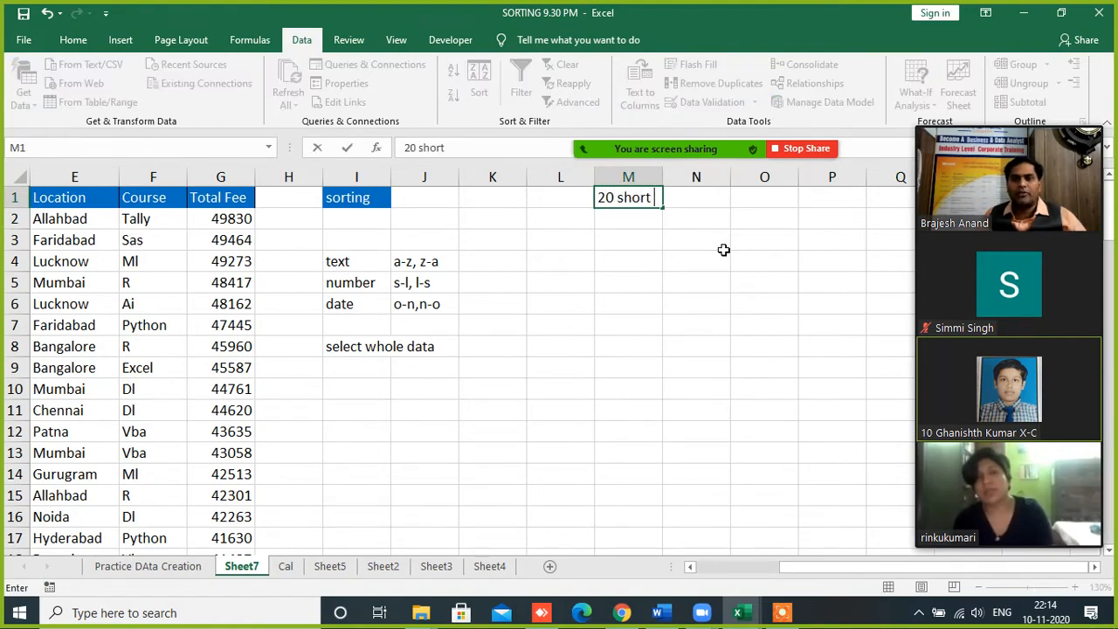
text( keys)
key(Return)
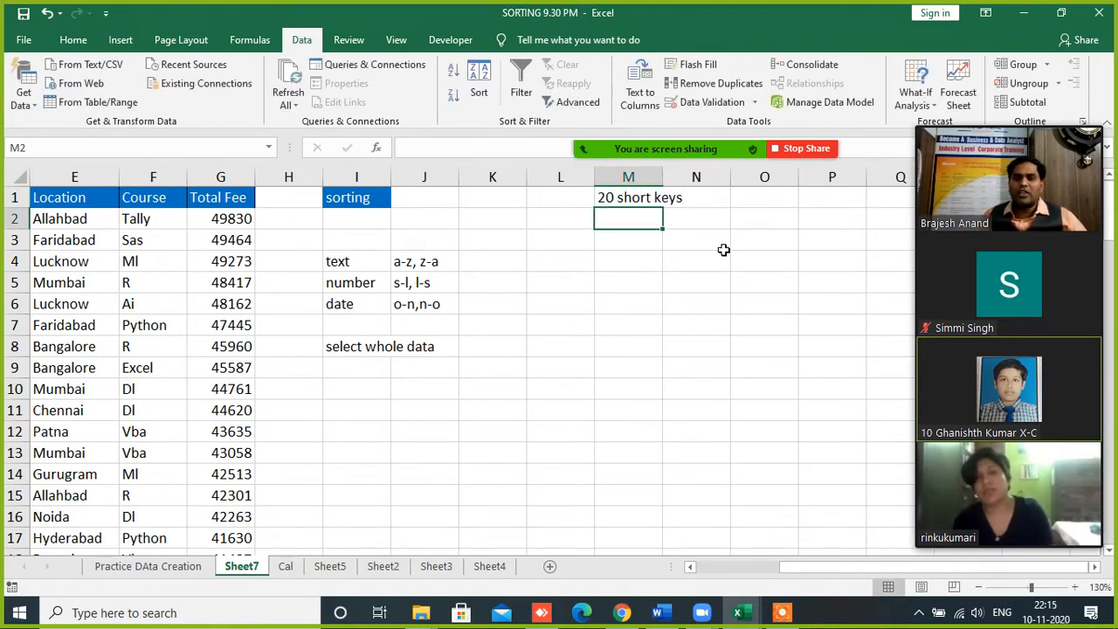
- Widen column M so the "20 short keys" note fits inside its cell
drag(663, 177, 700, 177)
click(641, 282)
click(647, 198)
click(574, 395)
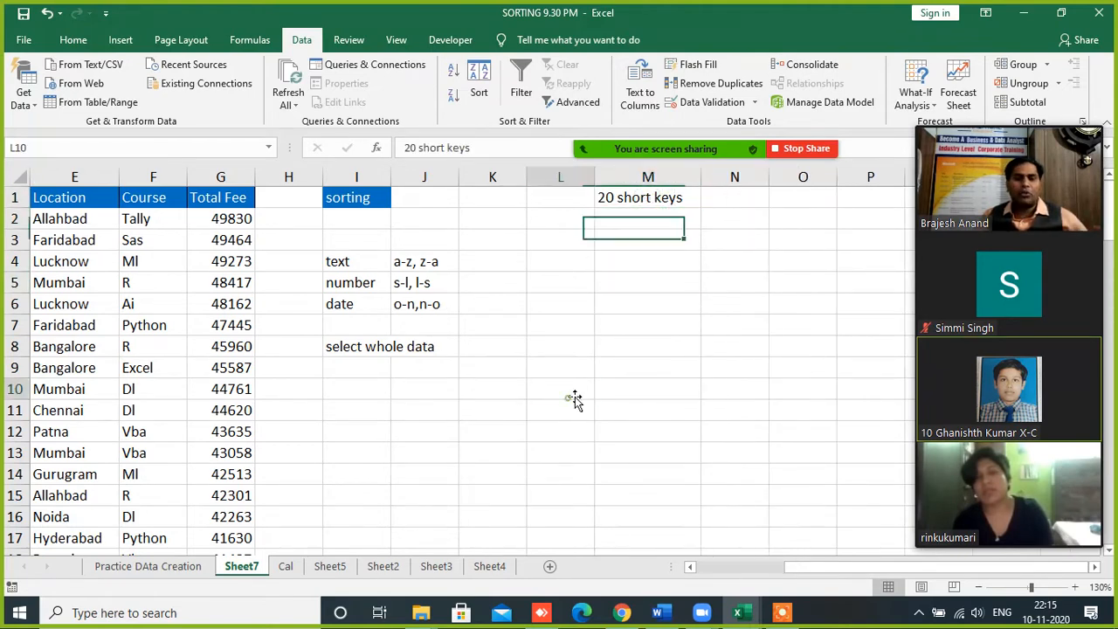
- Review the extent of the data from the end of the Total Fee column back to the S.No. header
click(240, 214)
key(ctrl+Down)
key(ctrl+Up)
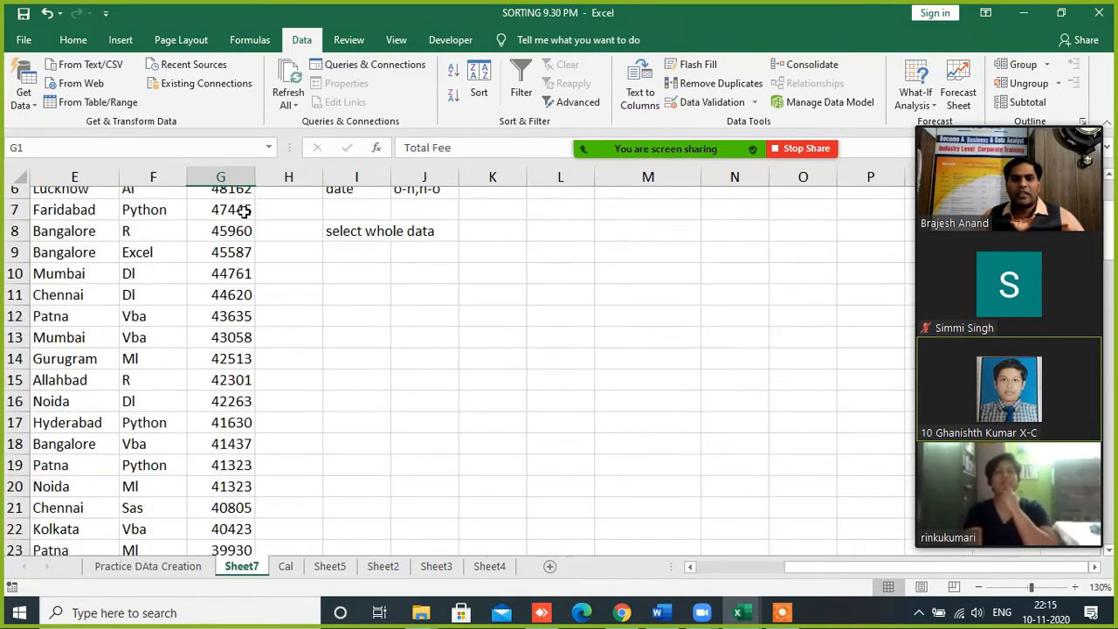
key(ctrl+Left)
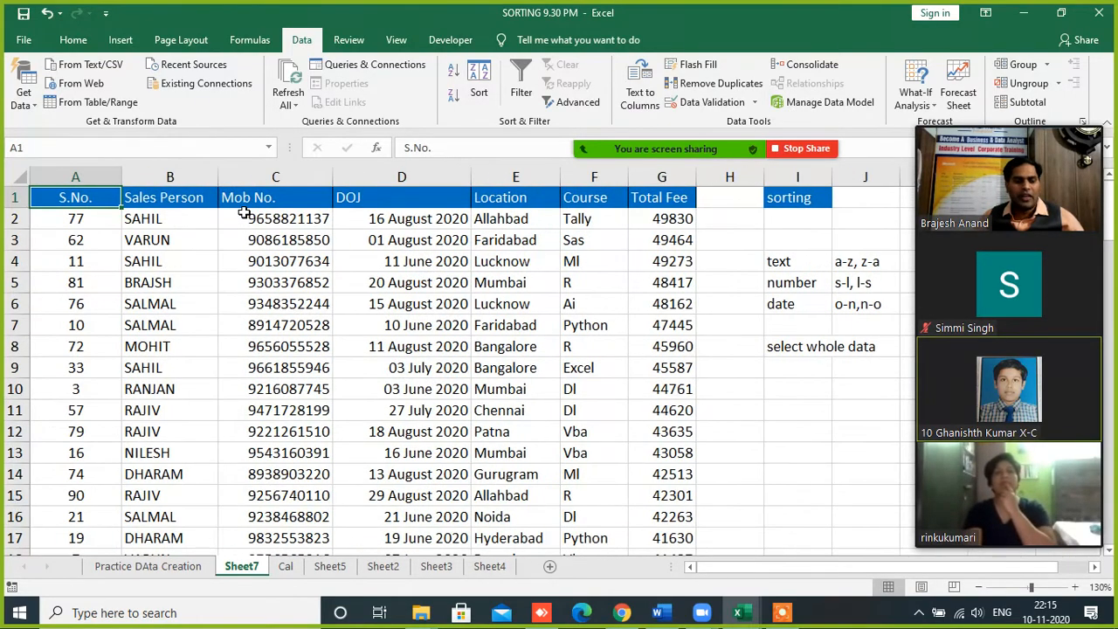
key(ctrl+shift+End)
key(ctrl+Home)
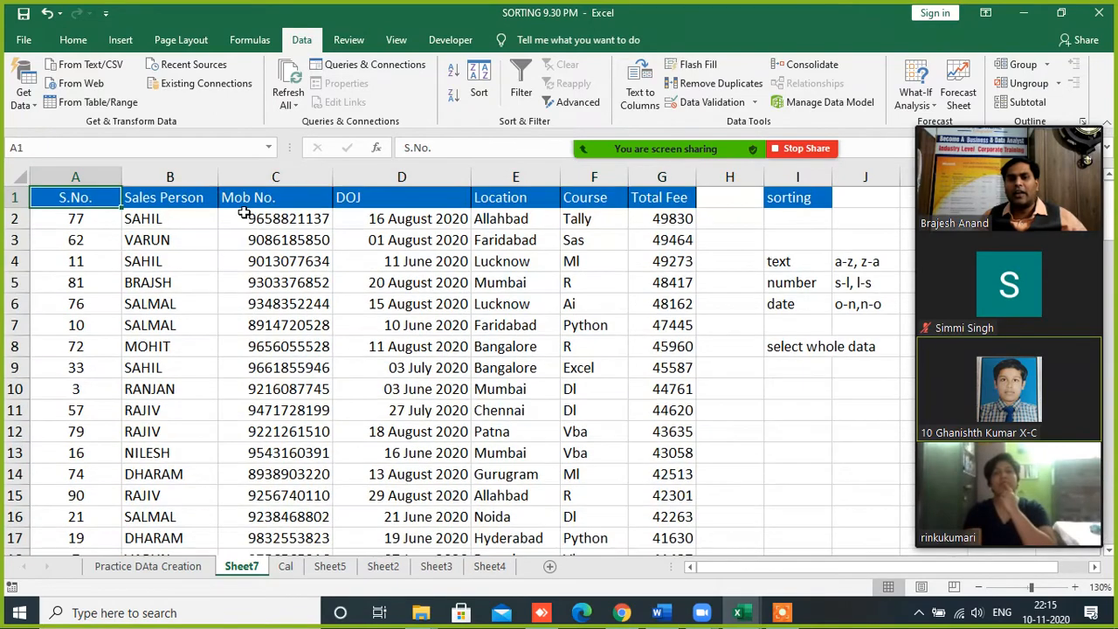
- Fill the "20 short keys" cell M1 with orange
key(Right)
key(Right)
key(Right)
key(Right)
key(Right)
key(Right)
key(Right)
key(Right)
key(Right)
key(Right)
key(Right)
key(Right)
key(Right)
key(Right)
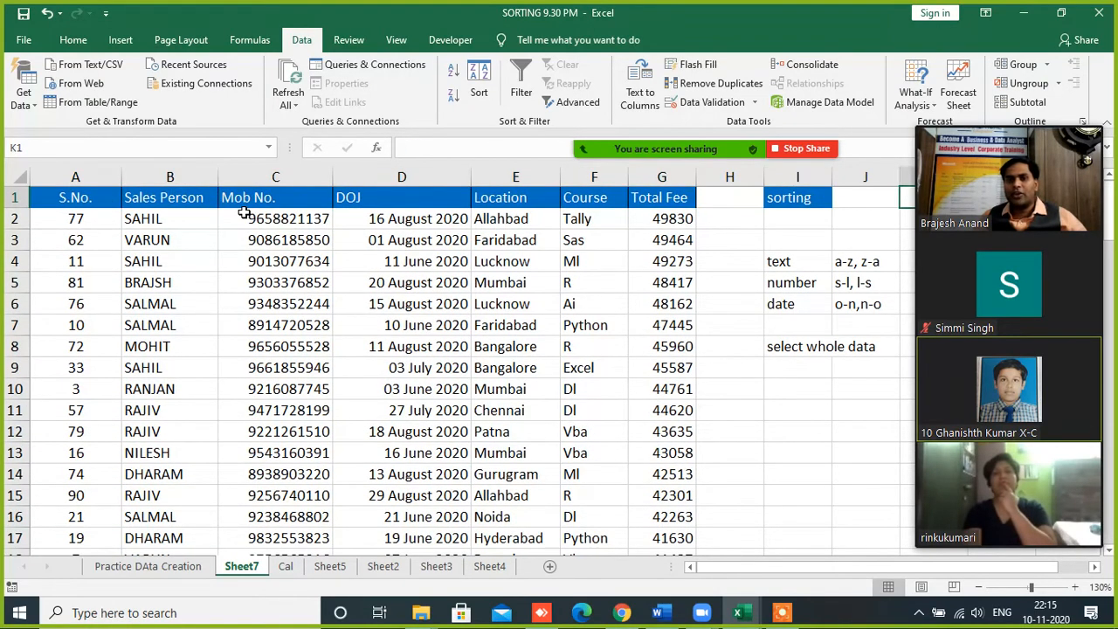
key(Left)
key(Left)
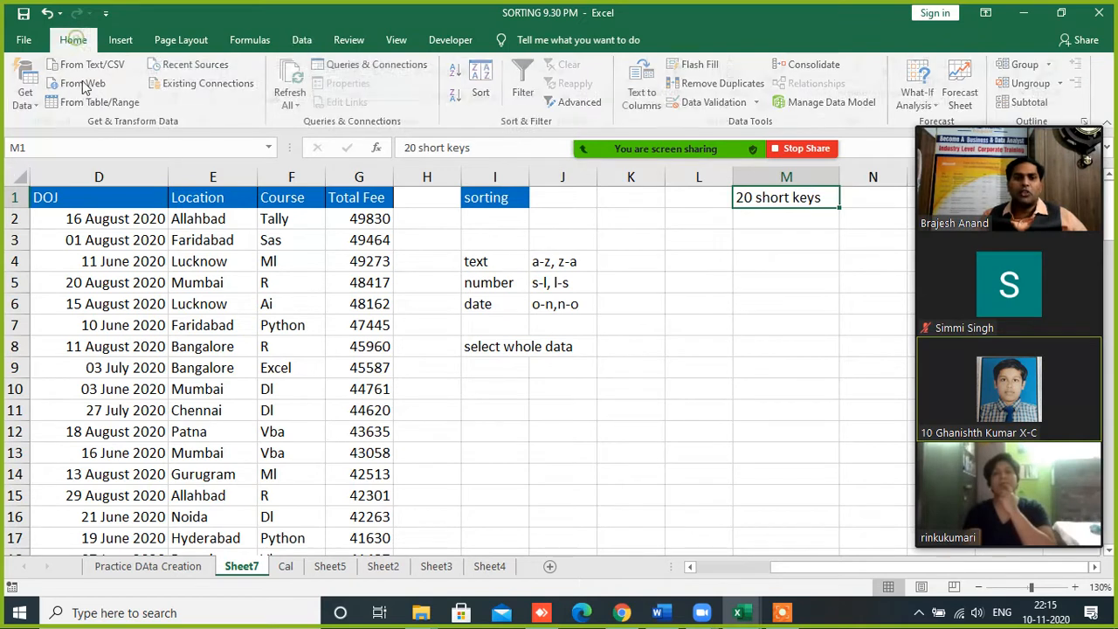
click(74, 39)
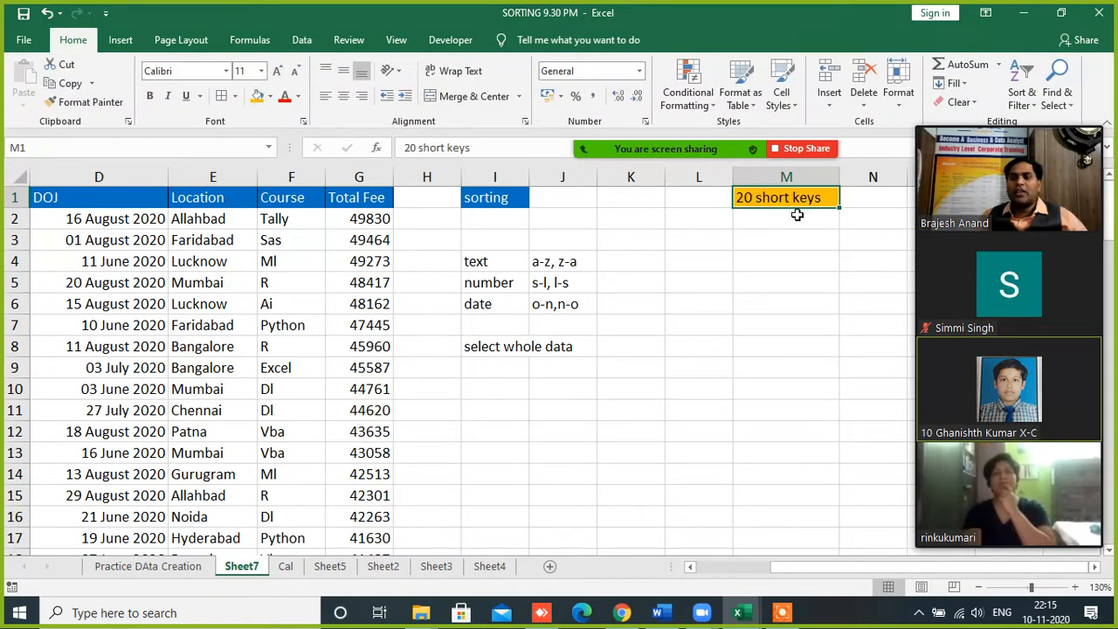
click(759, 262)
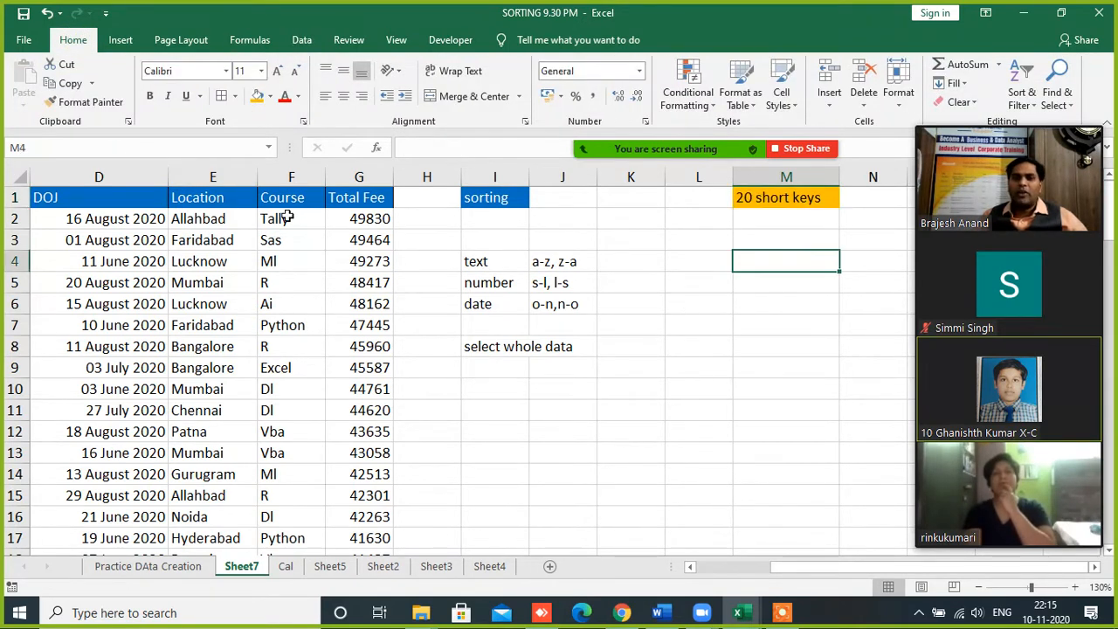
- Select the whole data table starting from the Total Fee header and extending back to the S.No. column, and clear the selection
click(500, 404)
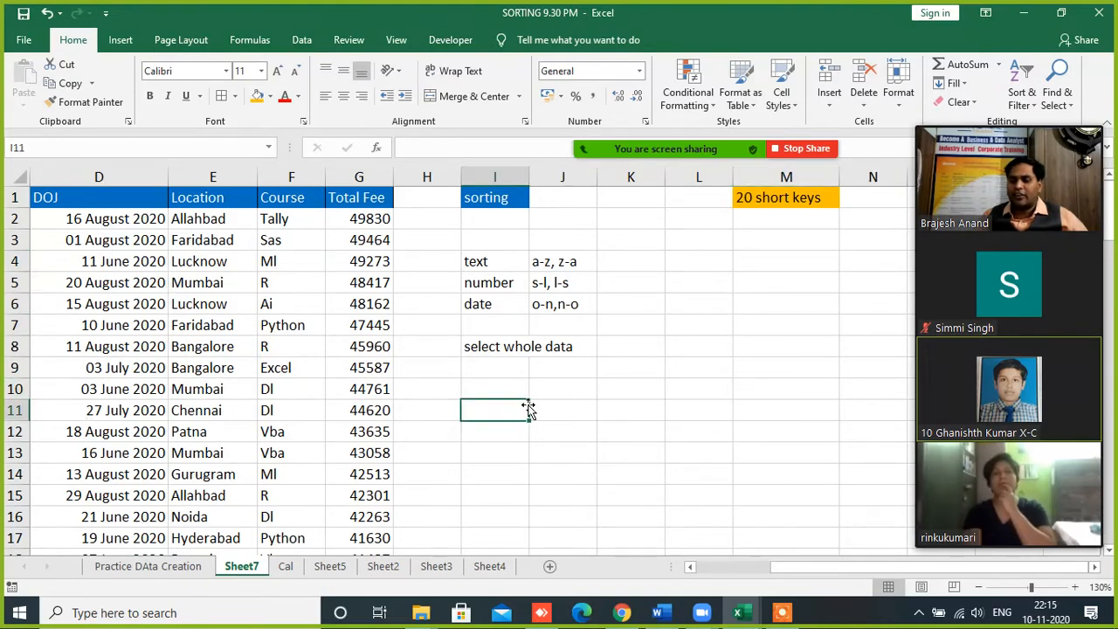
key(Left)
key(Left)
key(Left)
key(Left)
key(Left)
key(Left)
key(Left)
key(Left)
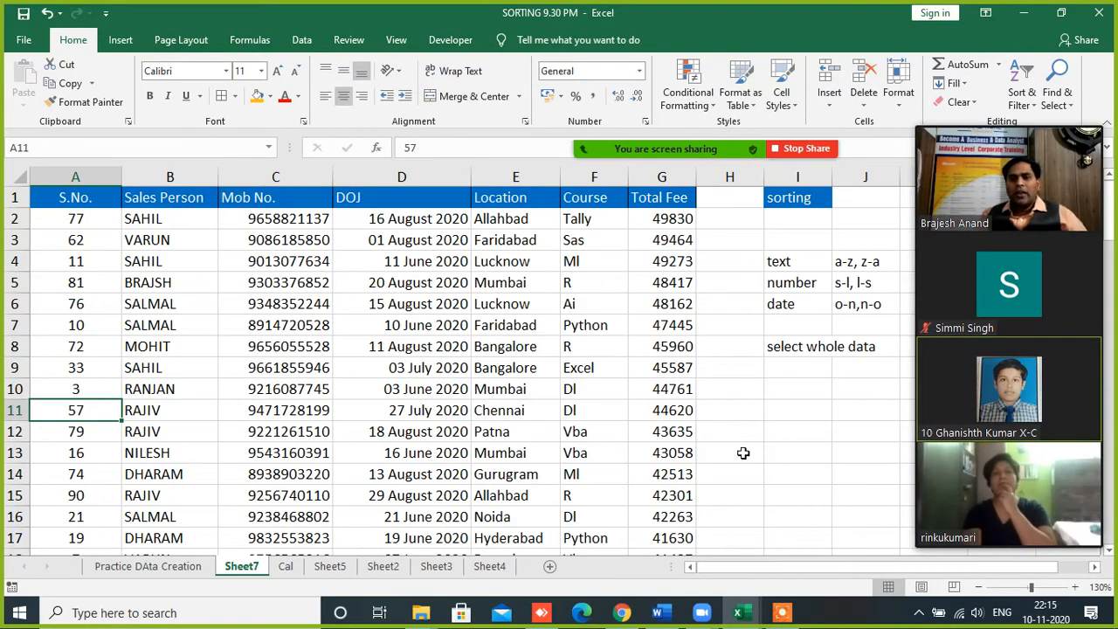
click(768, 350)
click(653, 192)
key(ctrl+shift+Down)
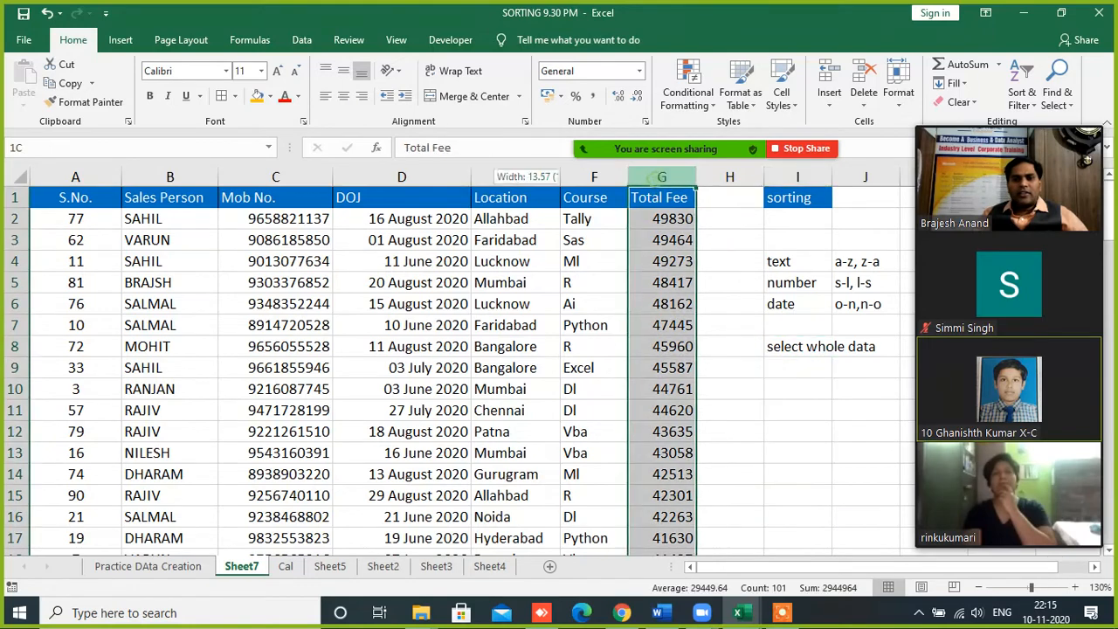
key(ctrl+shift+Left)
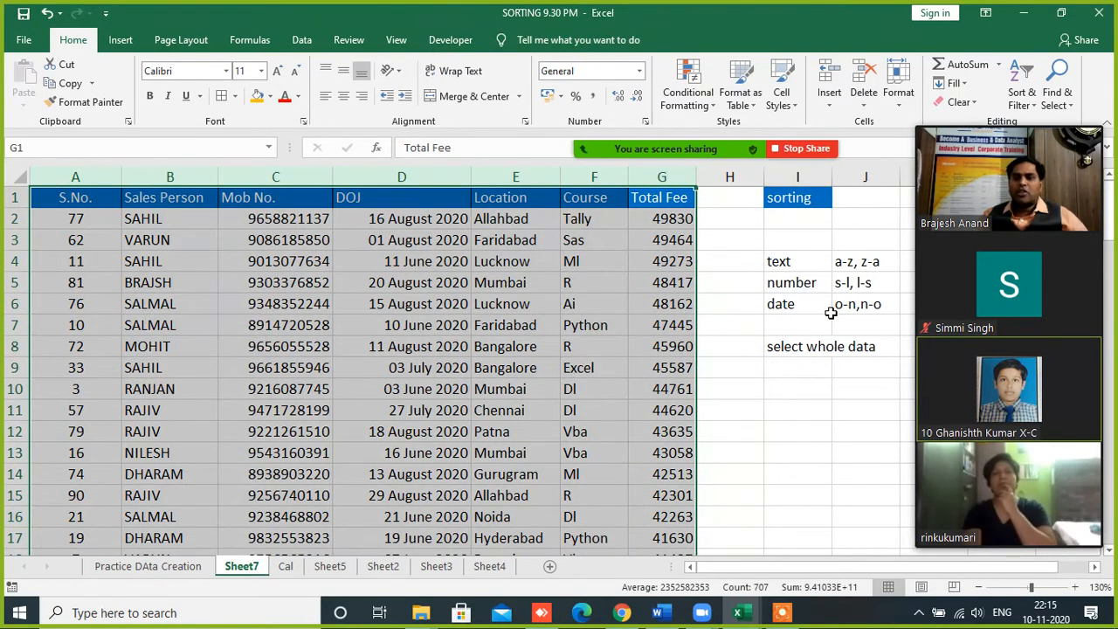
click(782, 427)
- Select the whole data table from a DOJ cell and sort it by Course from A to Z
click(454, 361)
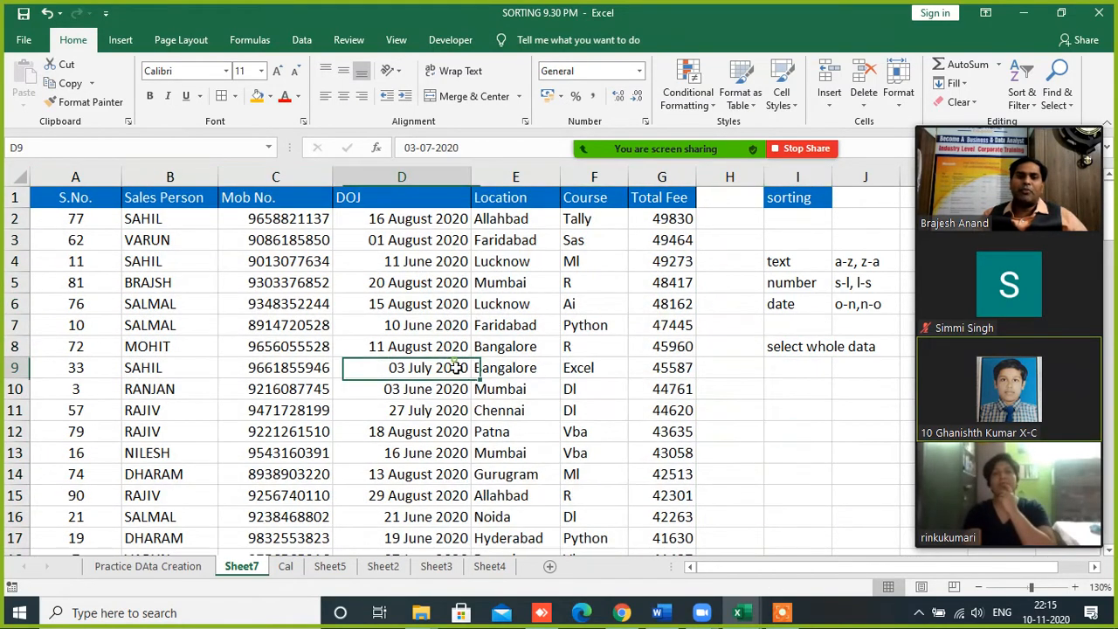
key(ctrl+a)
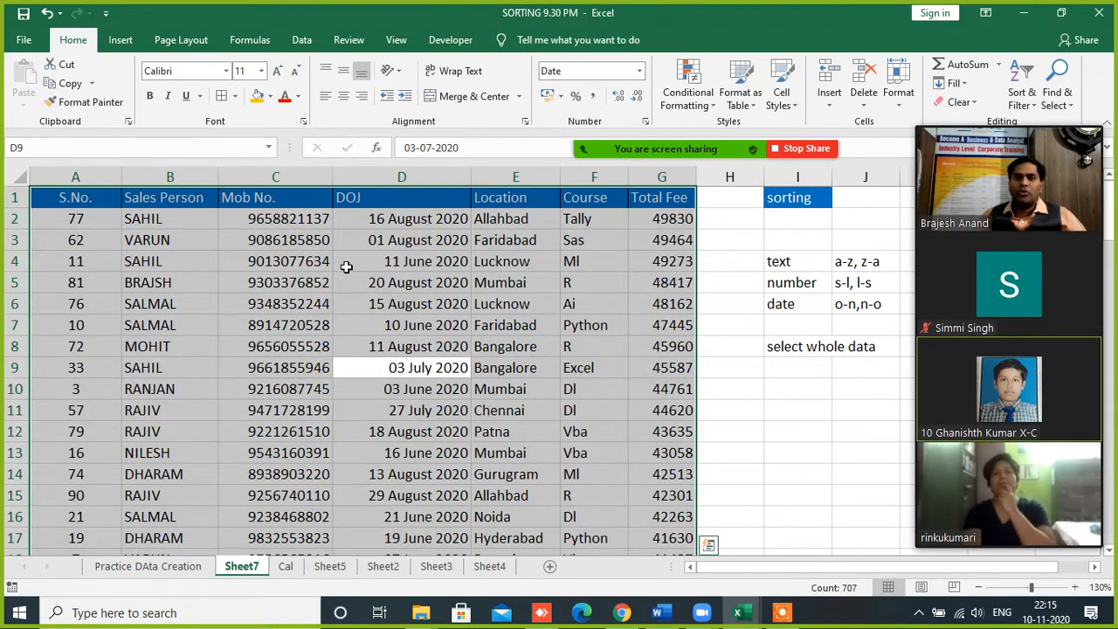
click(301, 40)
click(478, 88)
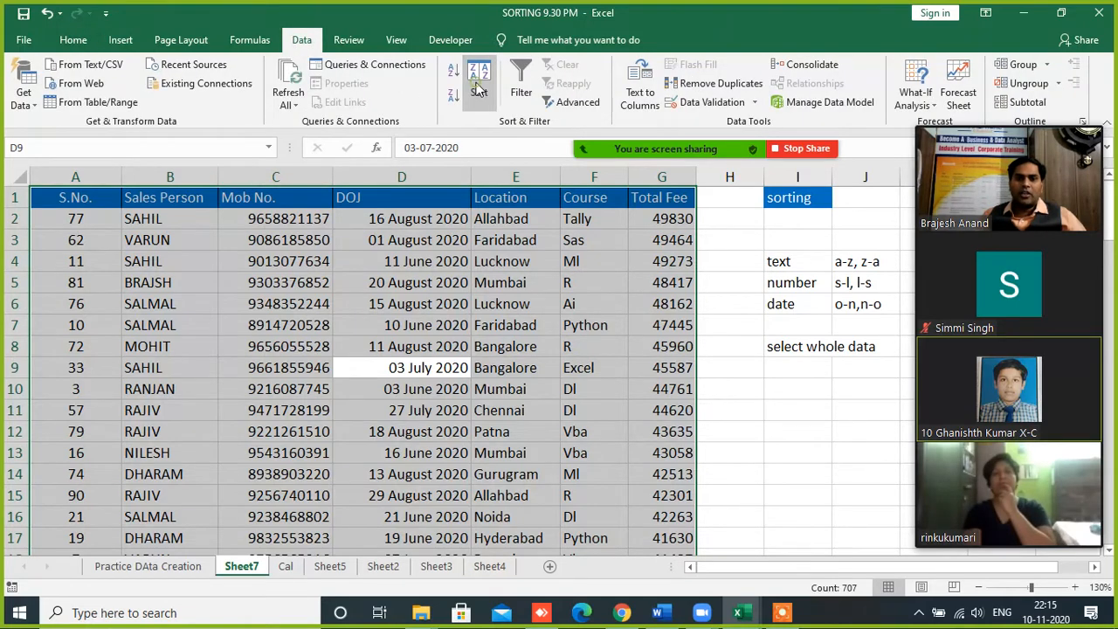
click(330, 355)
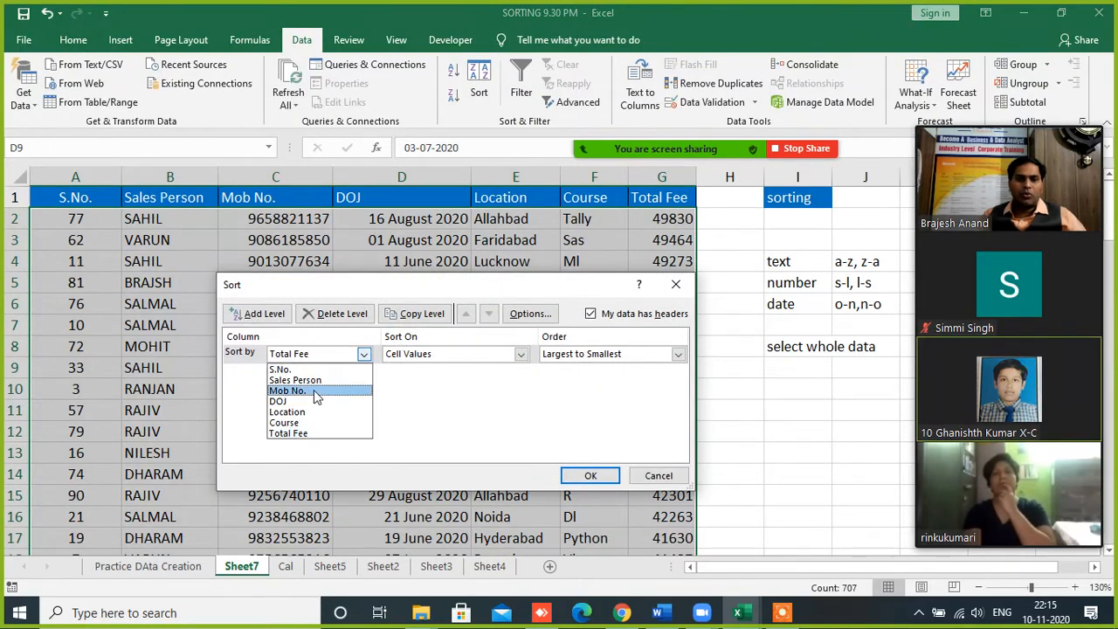
click(293, 422)
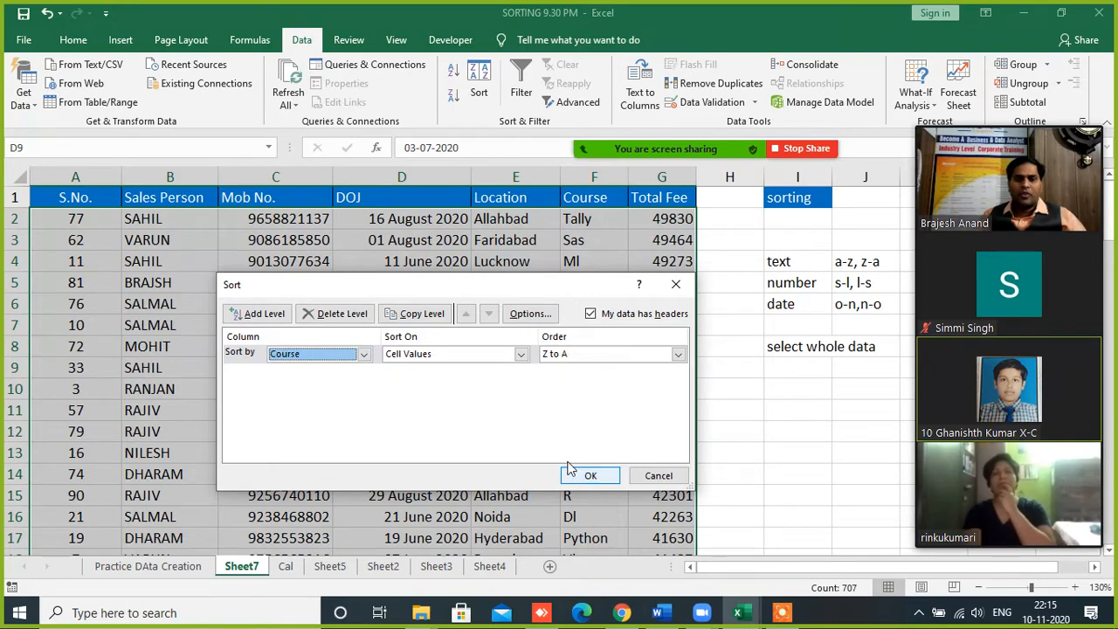
click(603, 353)
click(566, 374)
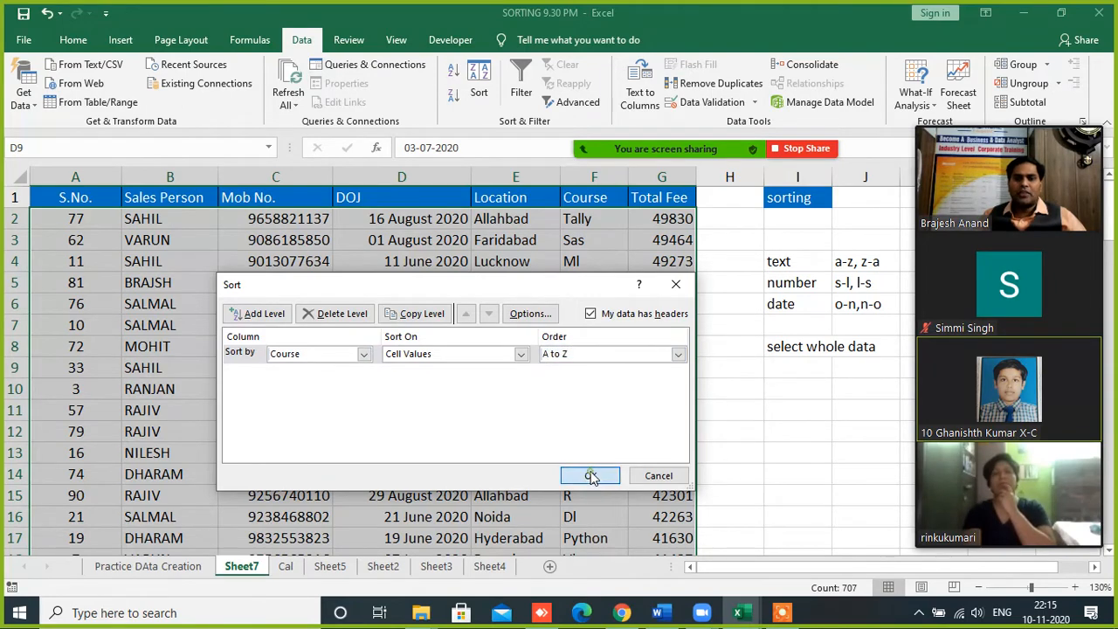
click(589, 473)
click(578, 216)
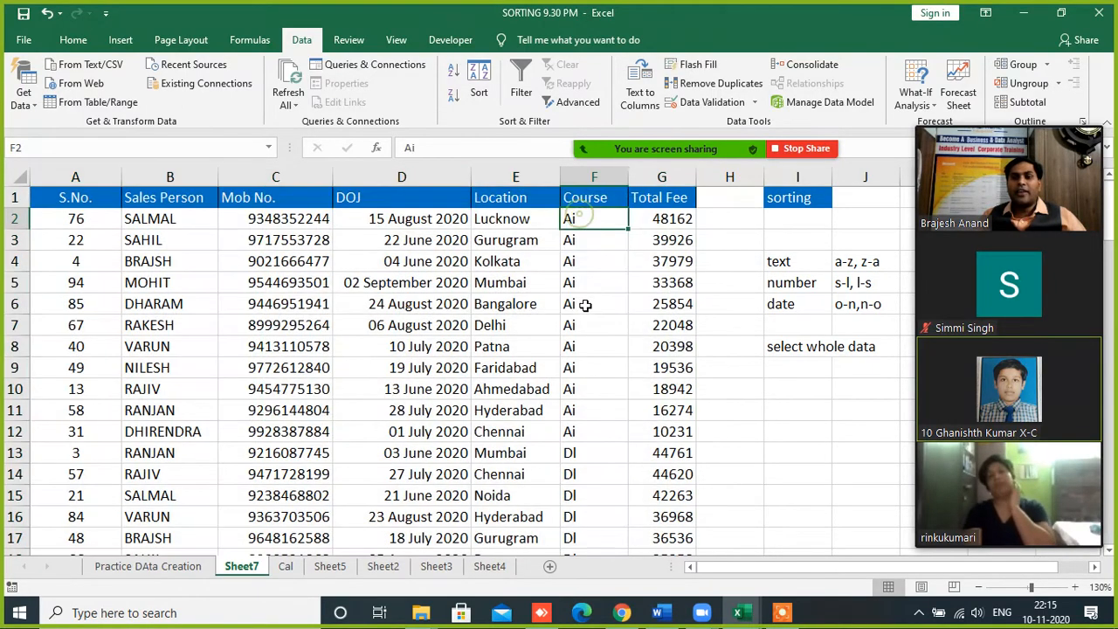
- Examine the Course column through the sorted table down to its end and return to the first rows
scroll(577, 393, down, 6)
scroll(593, 312, down, 3)
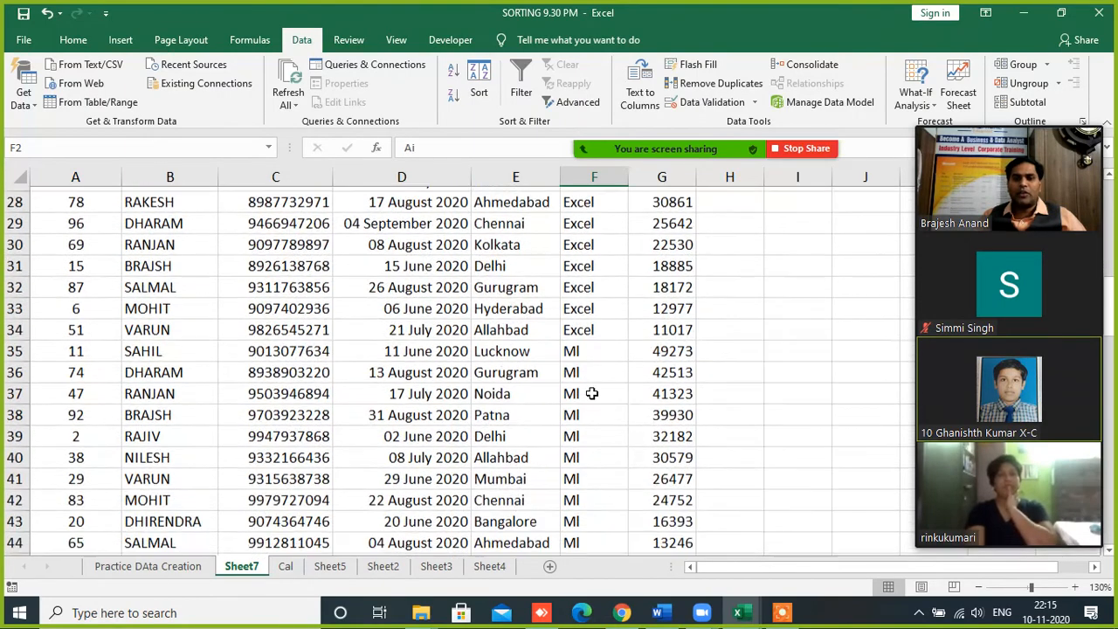
scroll(590, 262, down, 5)
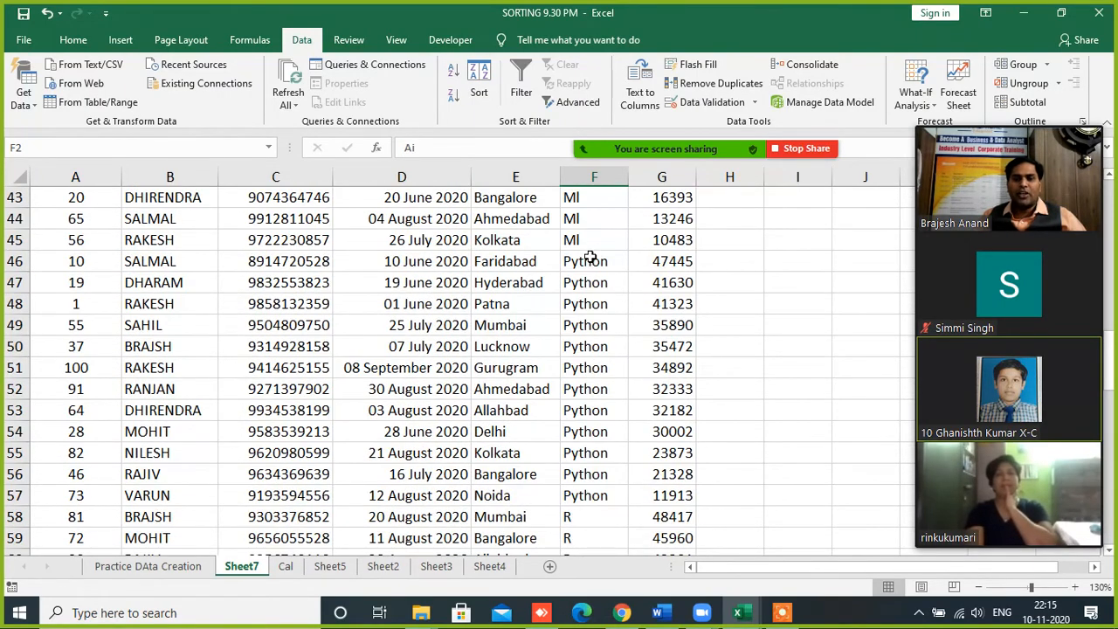
scroll(592, 262, down, 9)
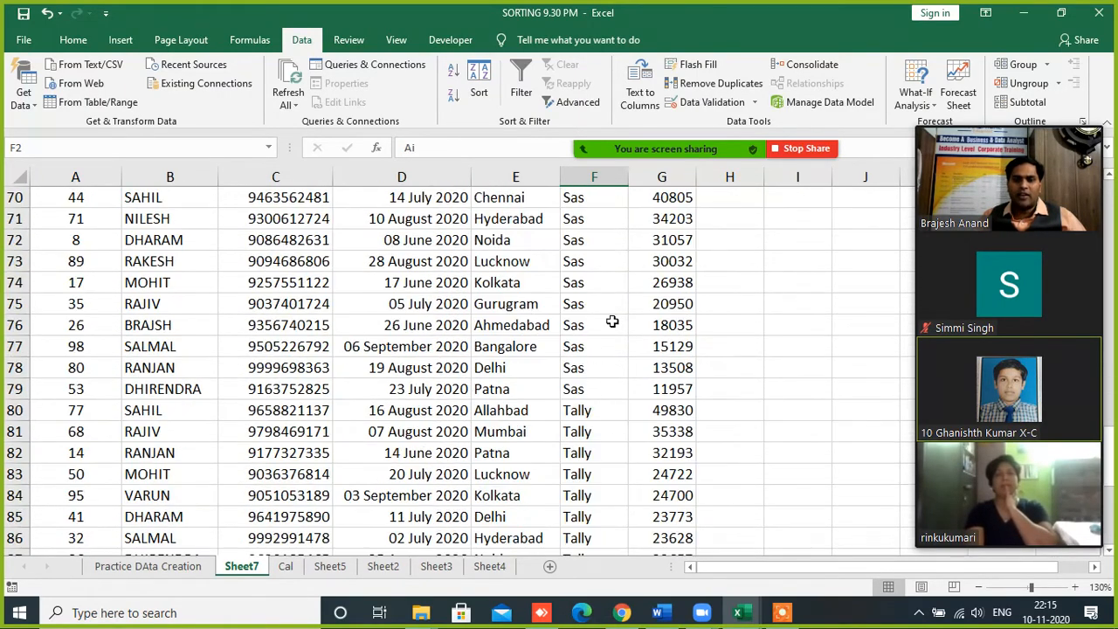
scroll(612, 322, down, 11)
scroll(600, 377, up, 14)
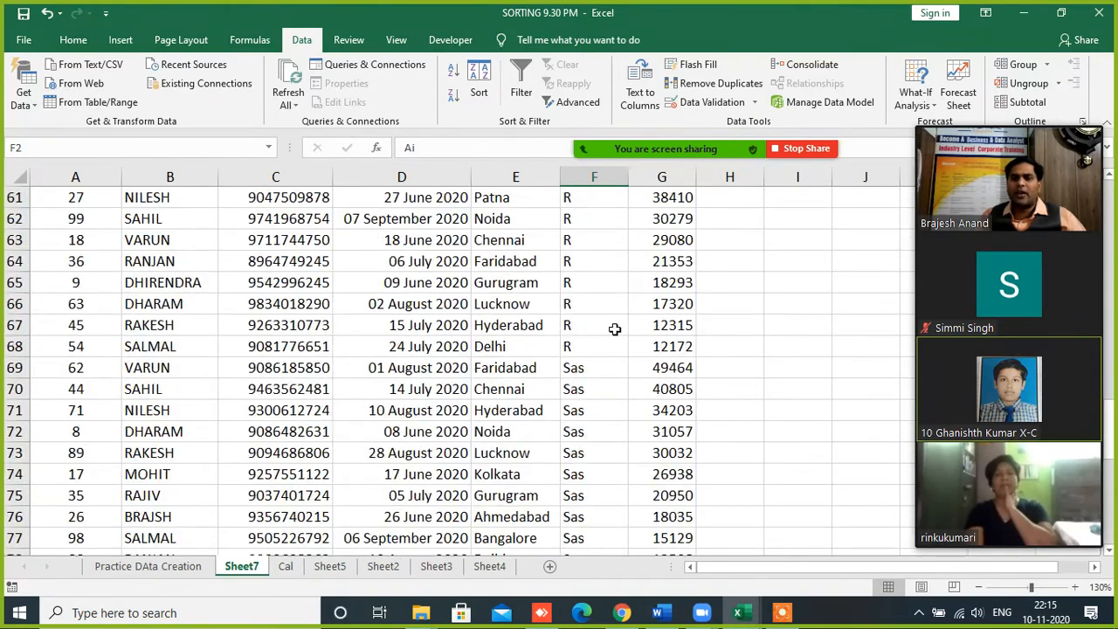
scroll(615, 328, up, 20)
click(799, 367)
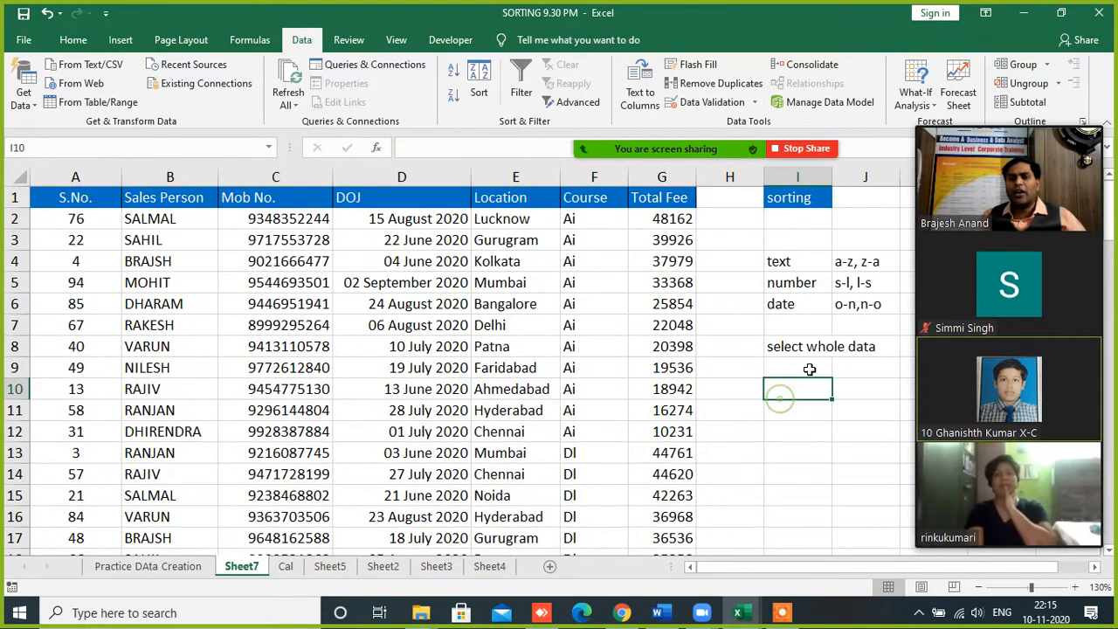
key(Up)
key(Up)
key(Up)
key(Up)
key(Up)
key(Up)
key(Up)
key(Up)
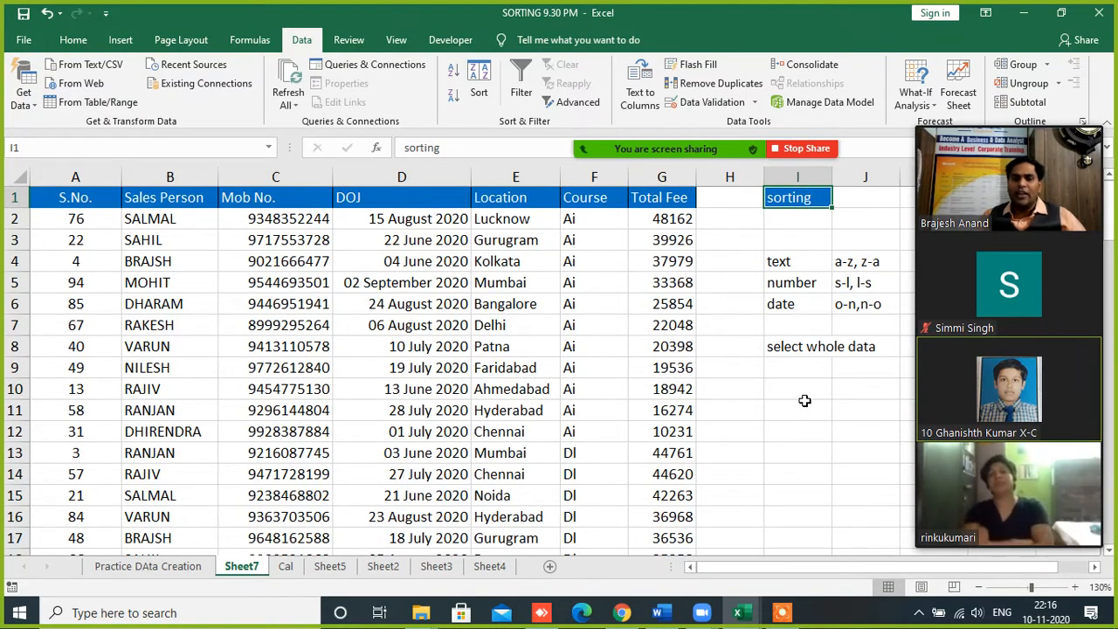
- Enter the note "normal sorting" in cell I10 and widen column I until the text fits
click(800, 390)
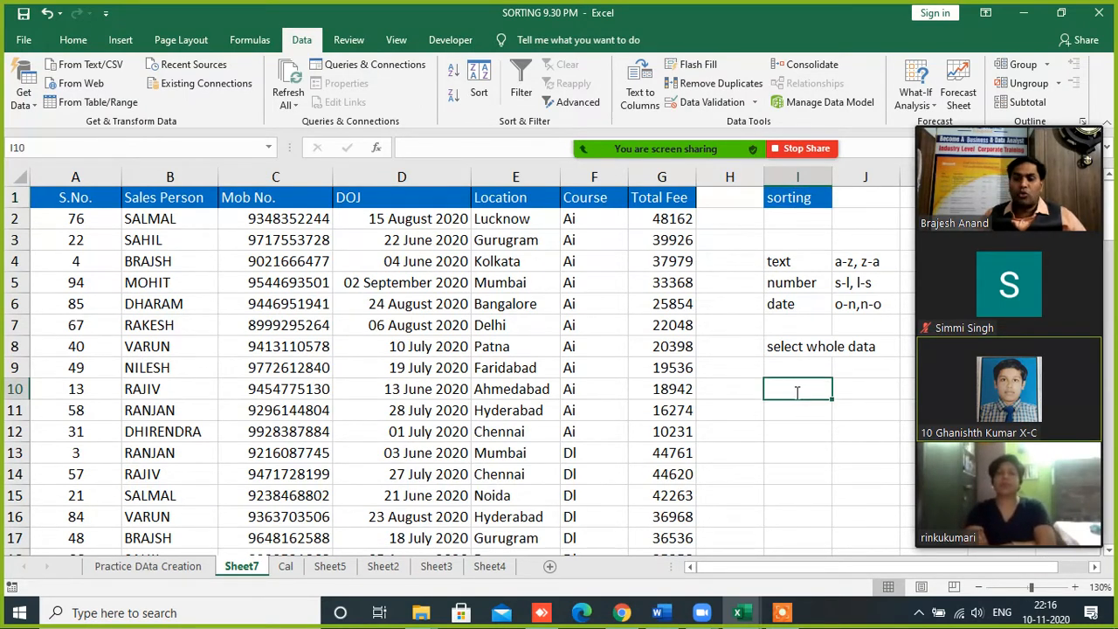
text(normal sorting)
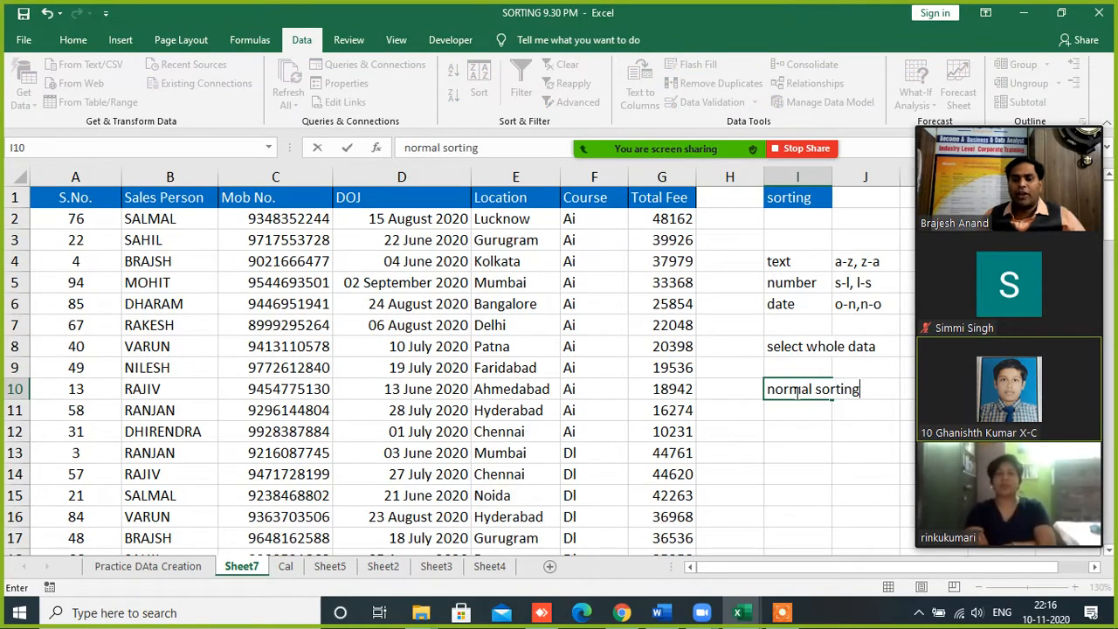
key(Return)
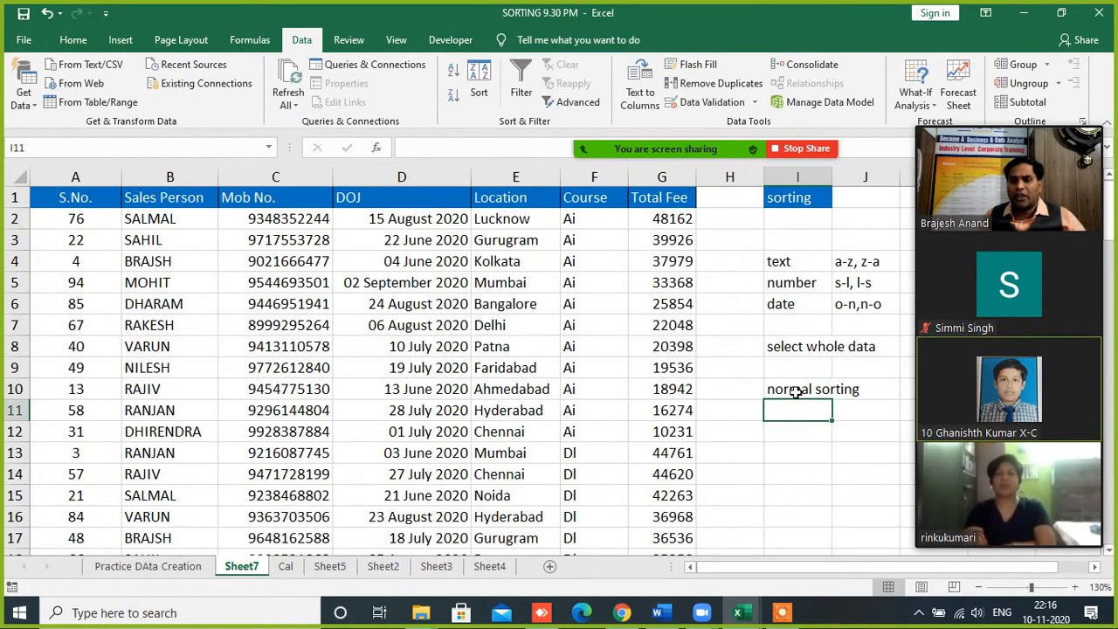
click(797, 393)
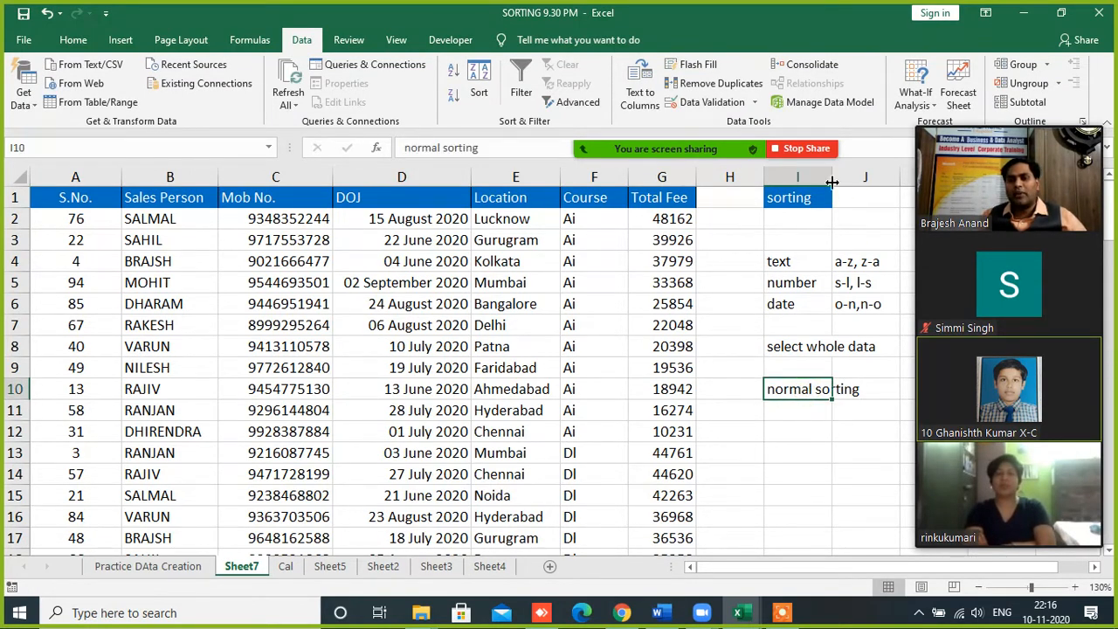
drag(832, 177, 896, 177)
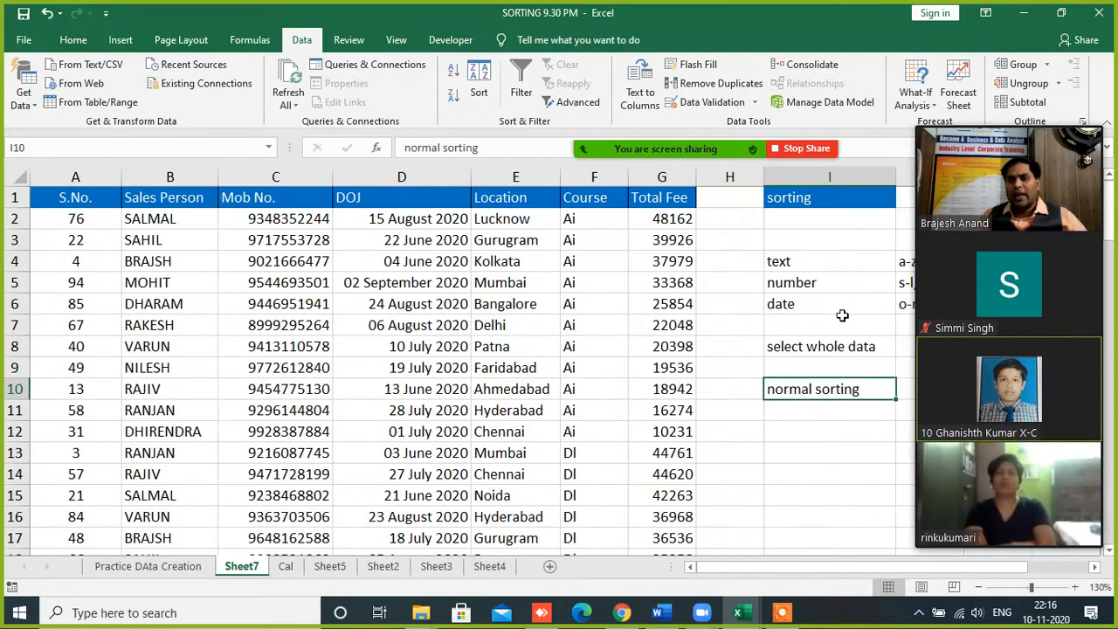
click(790, 448)
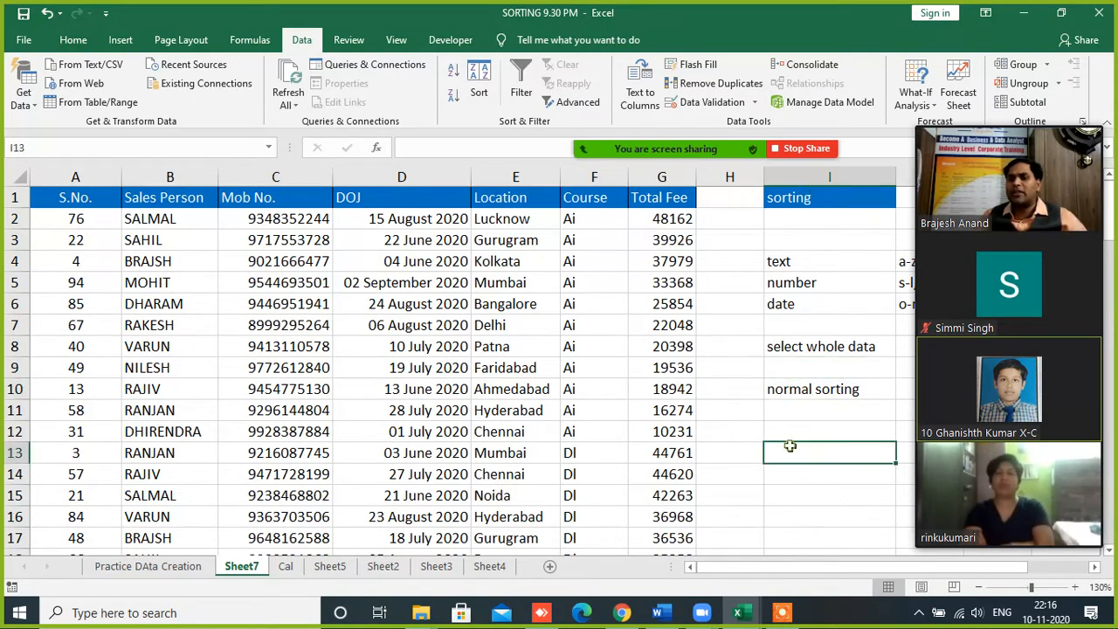
key(Up)
key(Up)
key(Up)
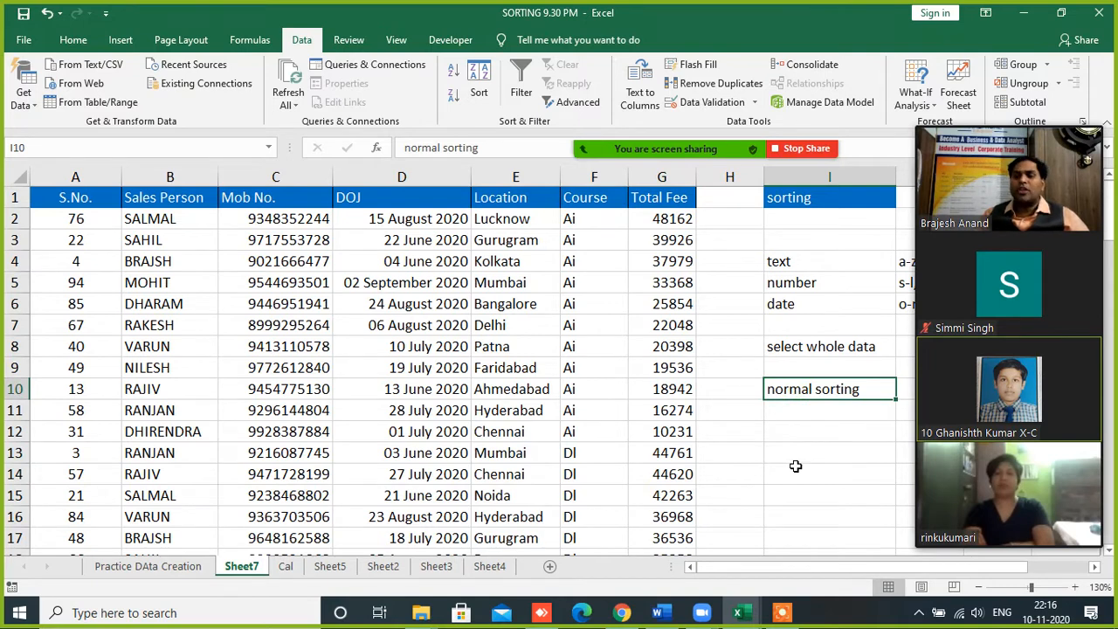
key(Down)
key(Down)
key(Down)
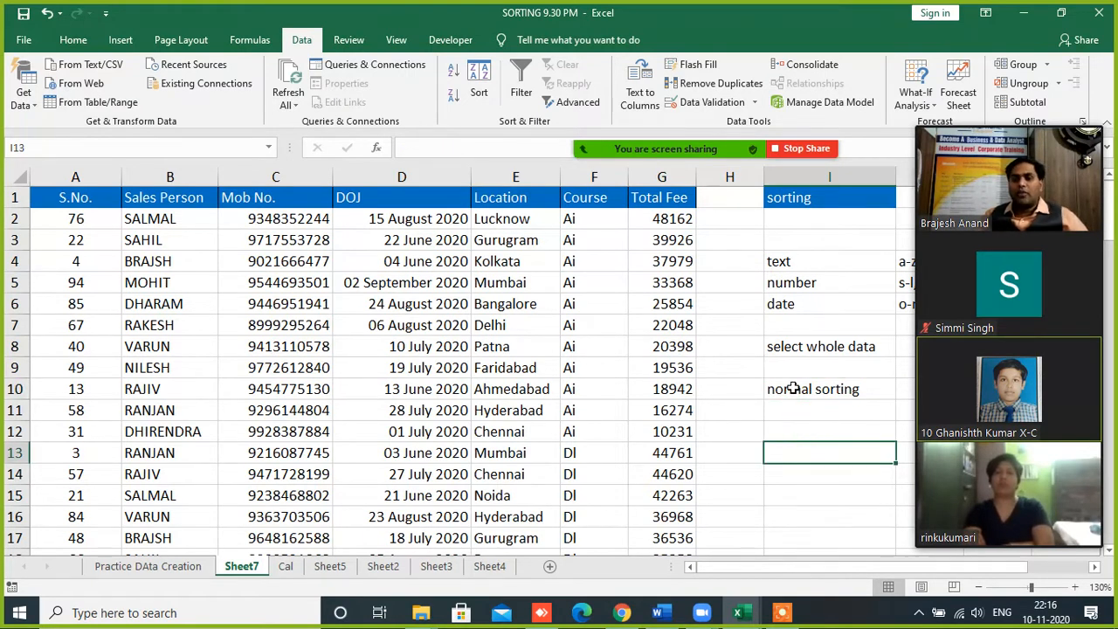
- Change the note in cell I10 to "basic sorting"
click(791, 389)
double_click(812, 389)
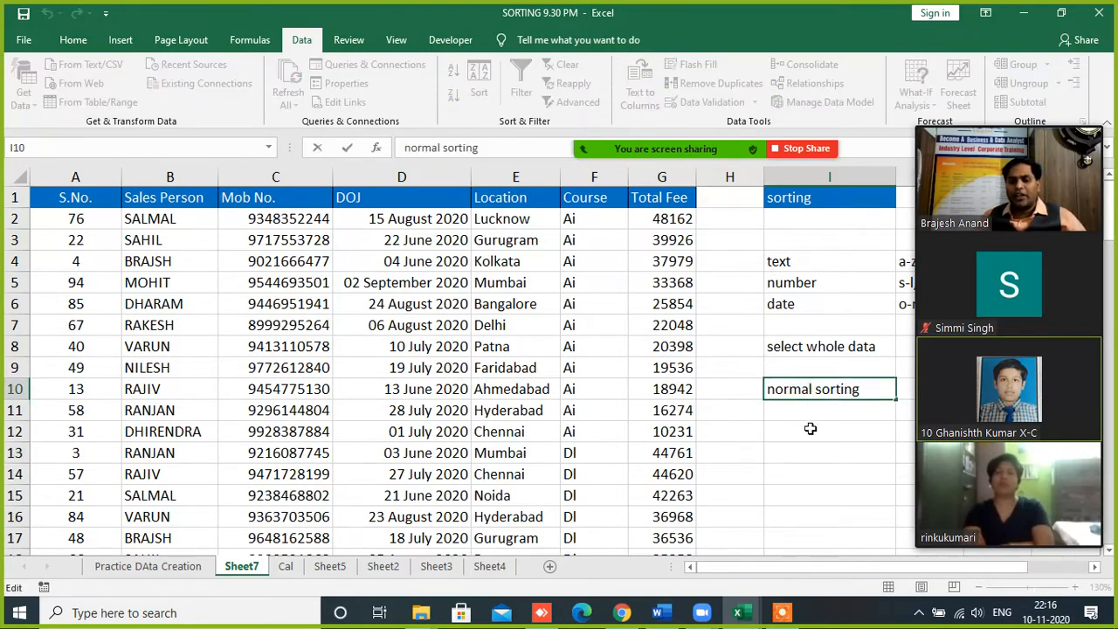
key(BackSpace)
key(BackSpace)
key(BackSpace)
key(BackSpace)
key(BackSpace)
key(BackSpace)
text(basic)
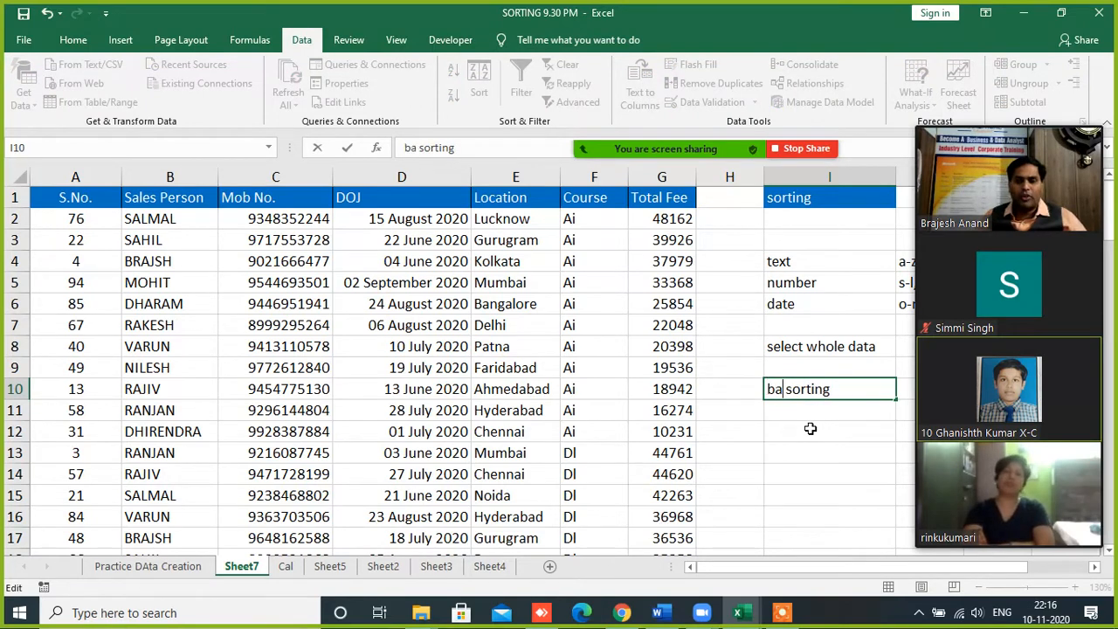
- Enter the note "adv sorting" in cell I12 and fill that cell with orange
click(811, 428)
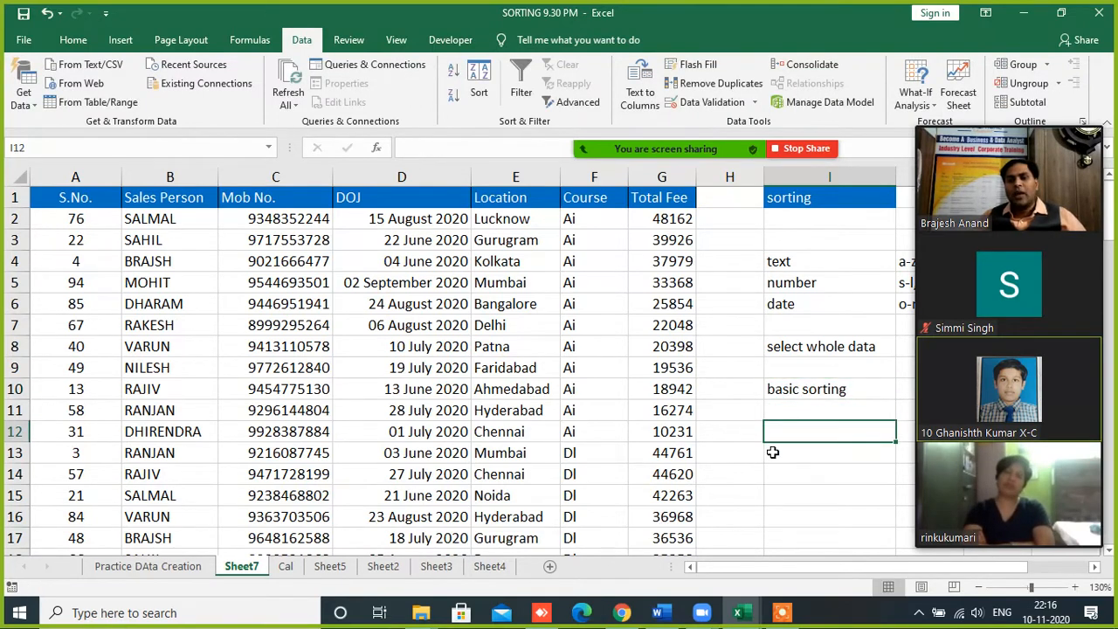
text(adv sorting)
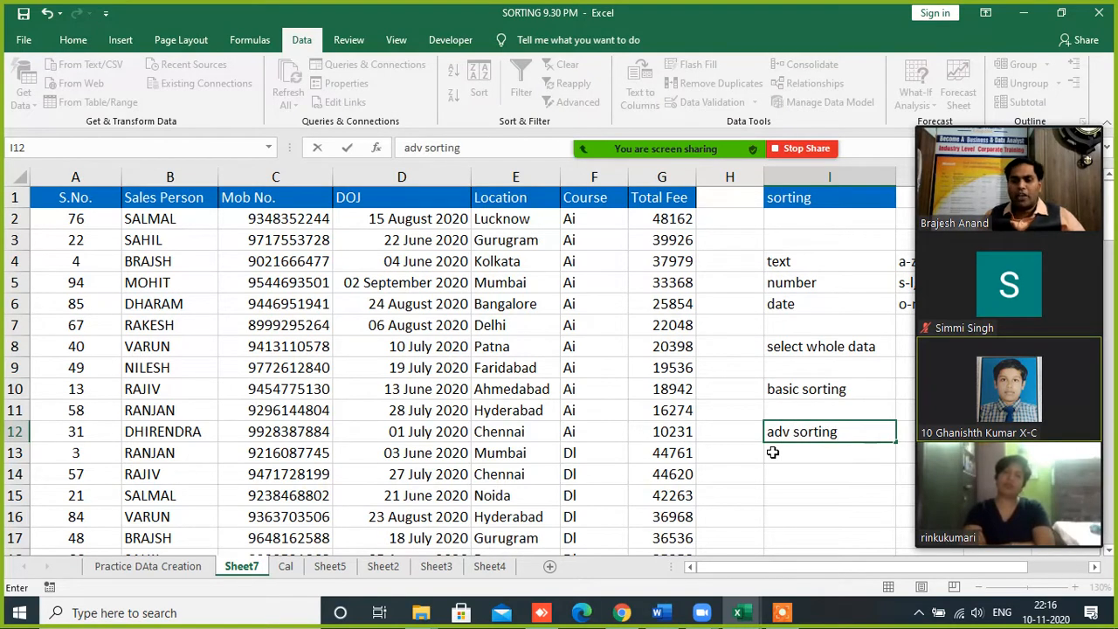
click(772, 453)
click(792, 436)
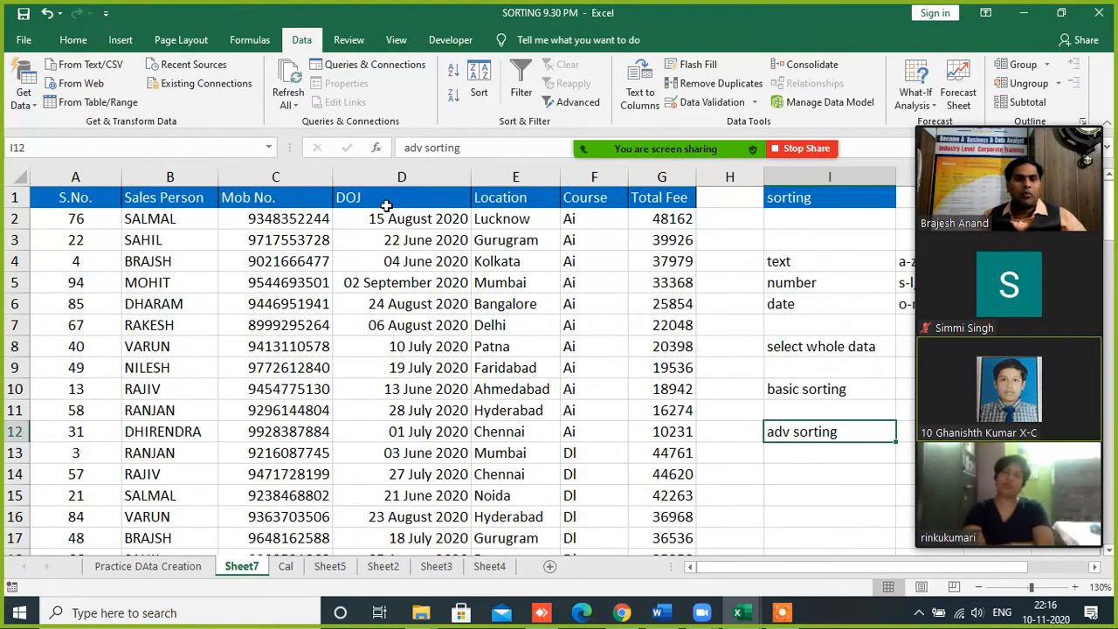
click(73, 40)
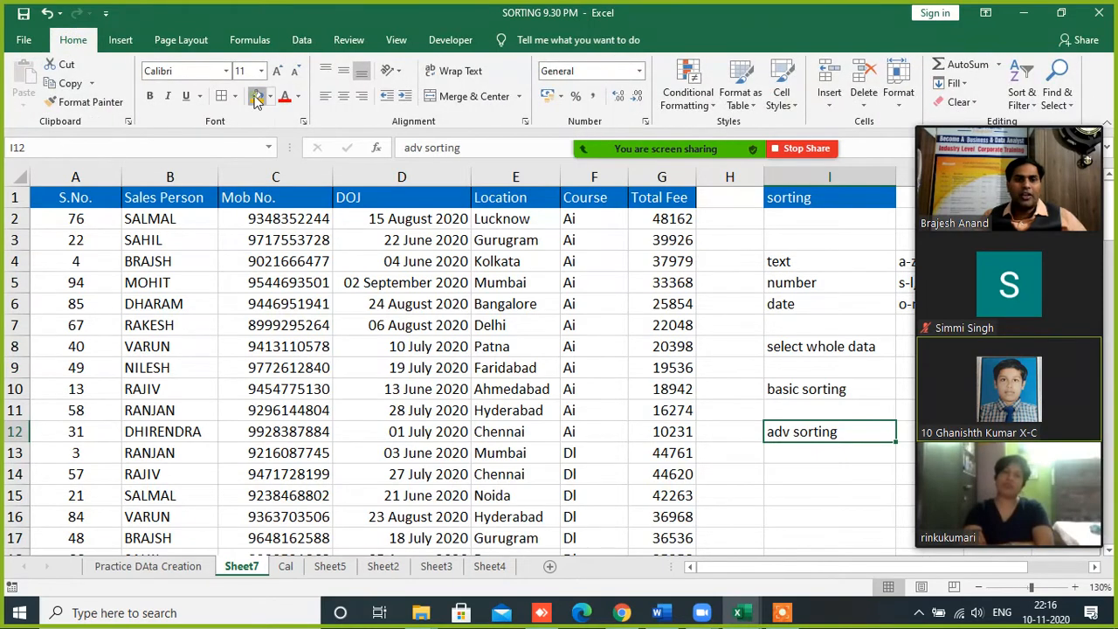
click(257, 97)
click(793, 388)
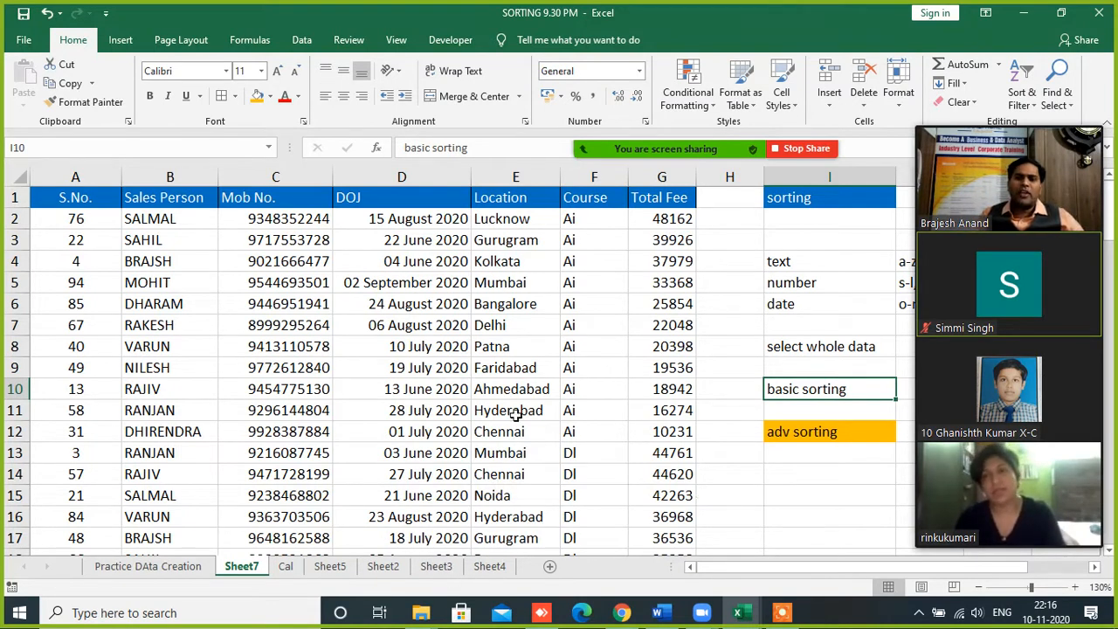
- Select the whole data table from the Total Fee header back to the S.No. column, and clear the selection
click(651, 198)
key(ctrl+shift+Down)
key(ctrl+shift+Left)
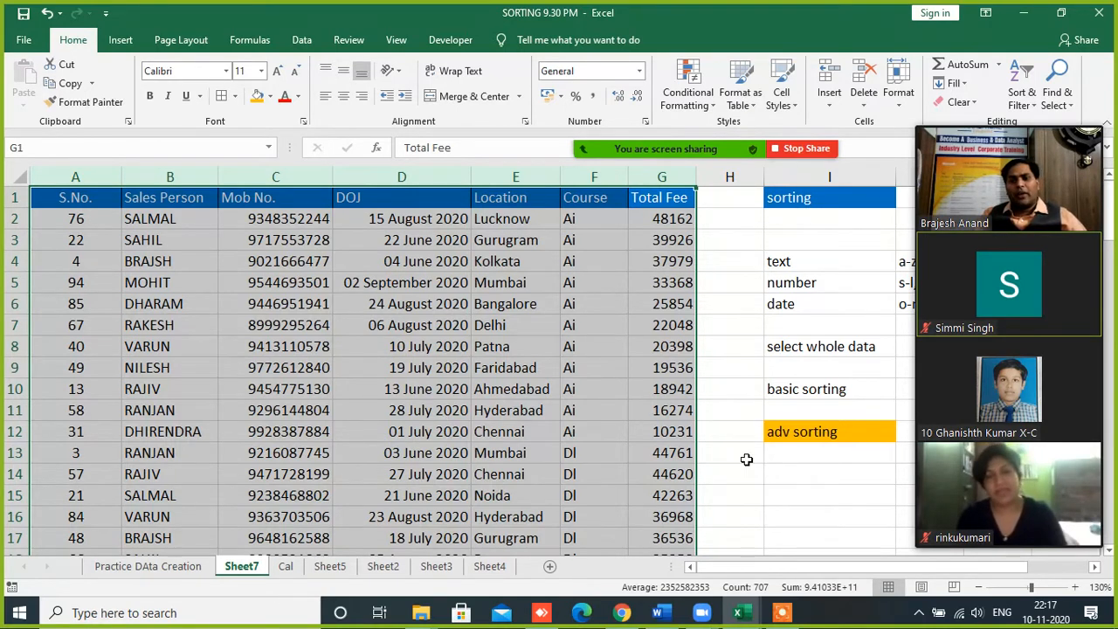
click(780, 436)
click(835, 515)
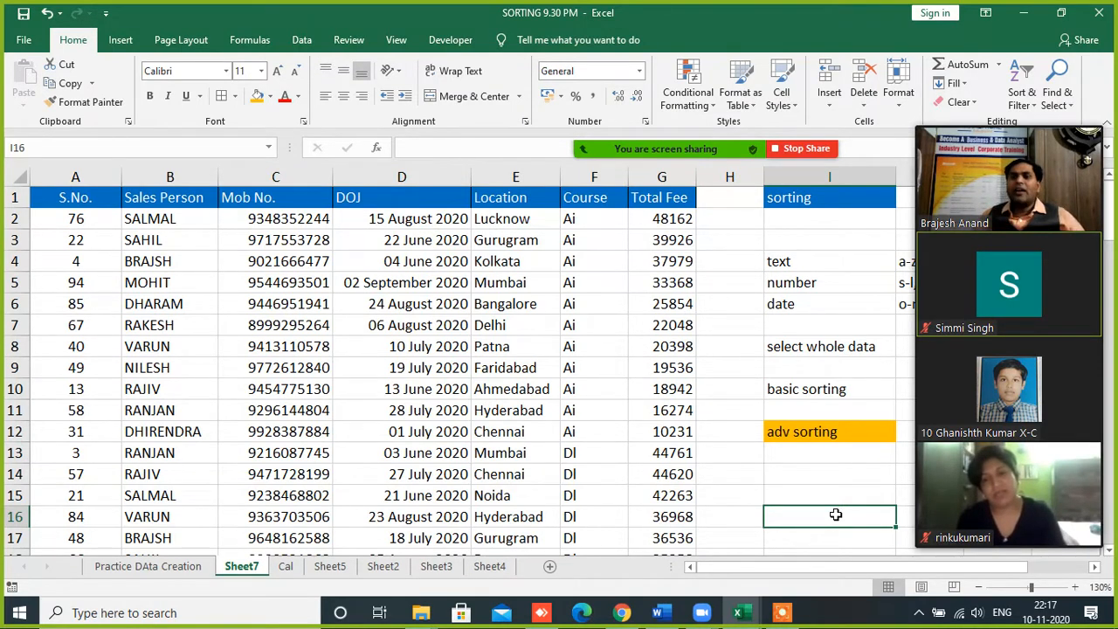
- Fill the table's rows 61 to 63 and 78 to 80, columns A to G, with light green
scroll(312, 387, down, 18)
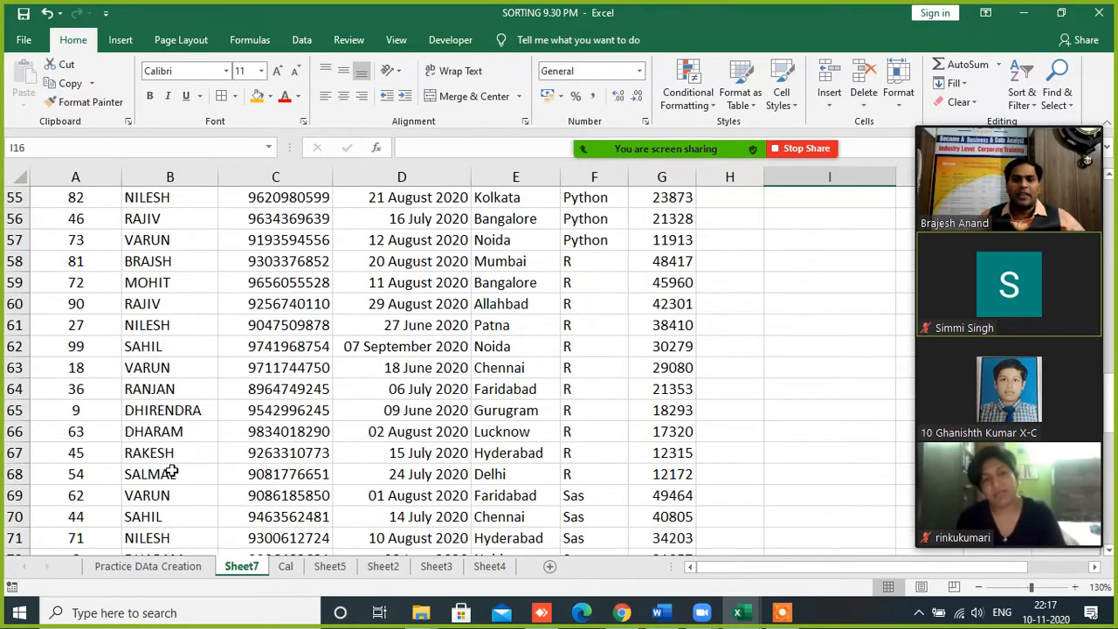
drag(66, 325, 690, 367)
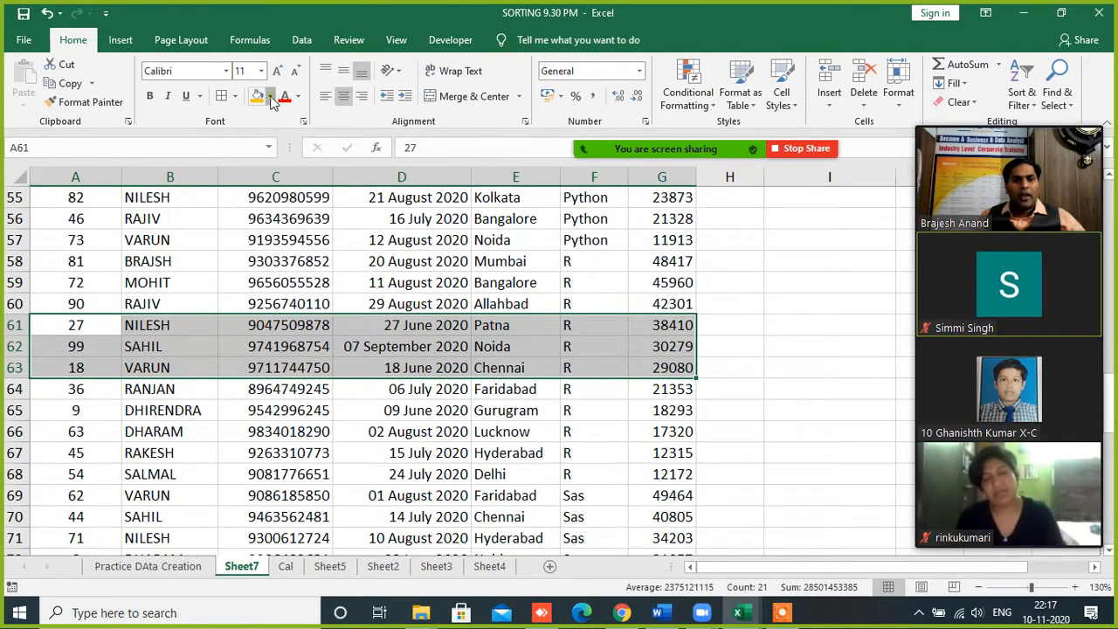
click(270, 96)
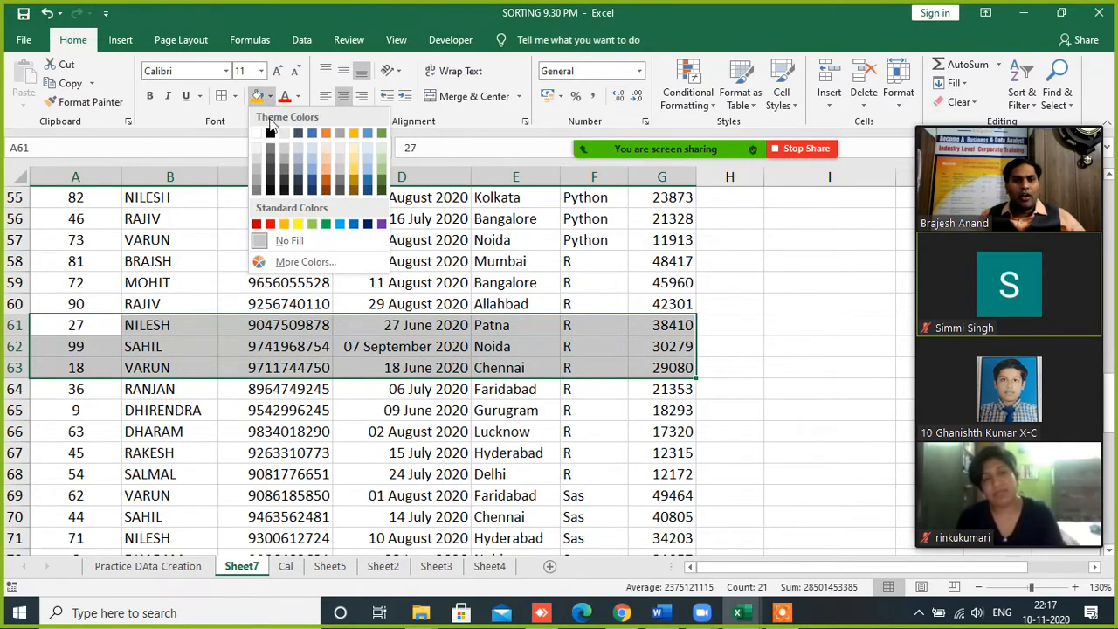
click(315, 225)
scroll(132, 387, down, 5)
drag(61, 368, 660, 416)
click(257, 96)
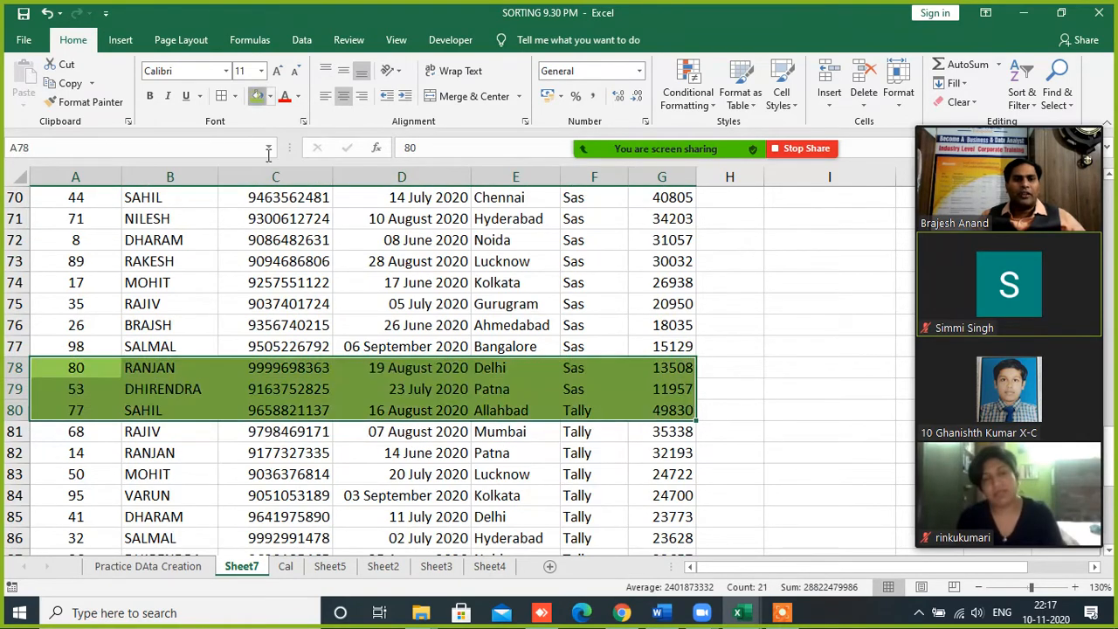
- Fill the table's rows 91 to 95 and 32 to 37, columns A to G, with the same light green
scroll(450, 386, down, 4)
drag(79, 390, 657, 476)
click(256, 96)
scroll(354, 430, up, 5)
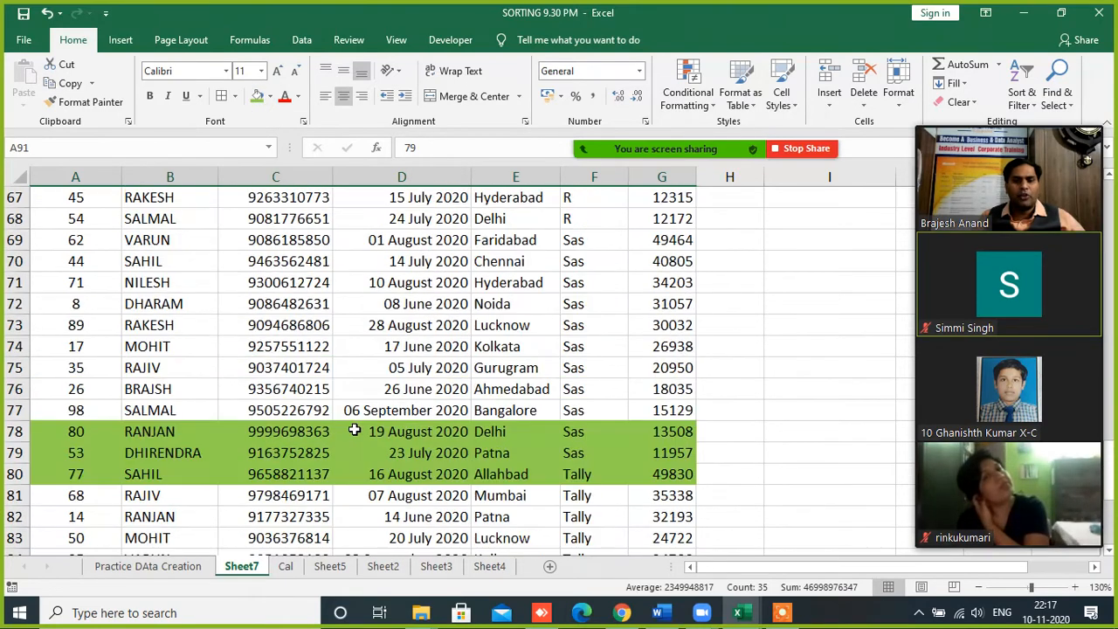
scroll(354, 430, up, 13)
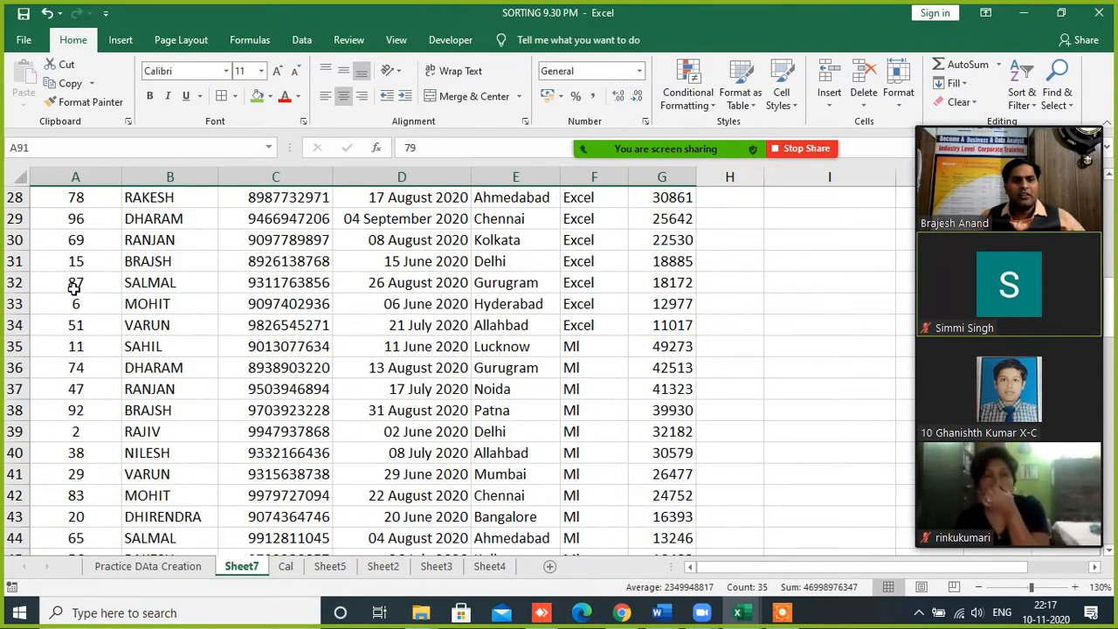
drag(75, 284, 684, 392)
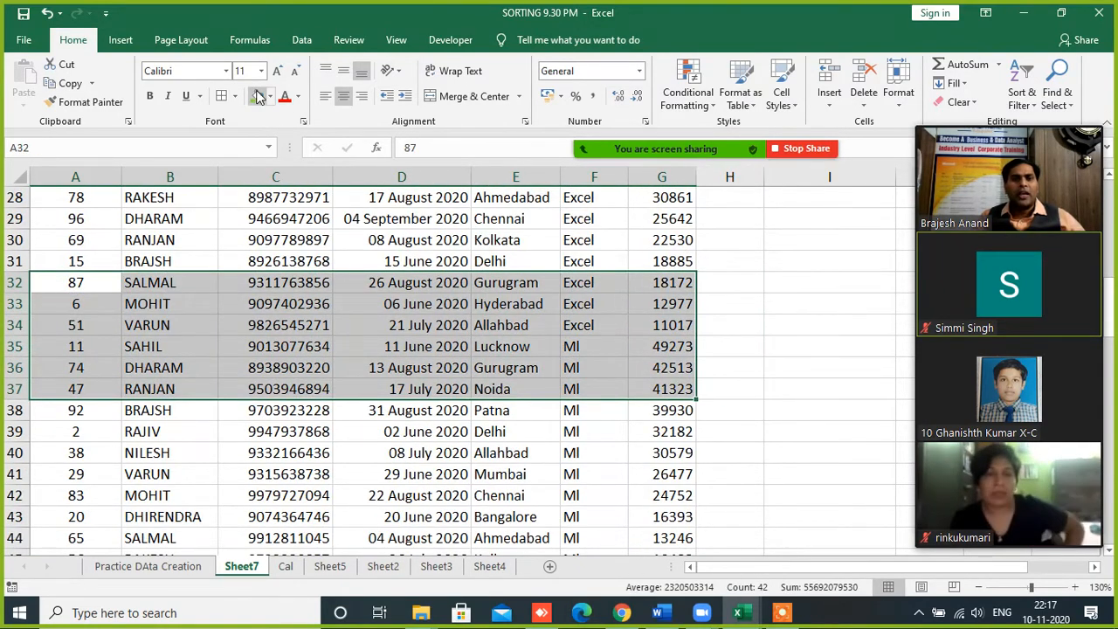
click(257, 97)
click(144, 324)
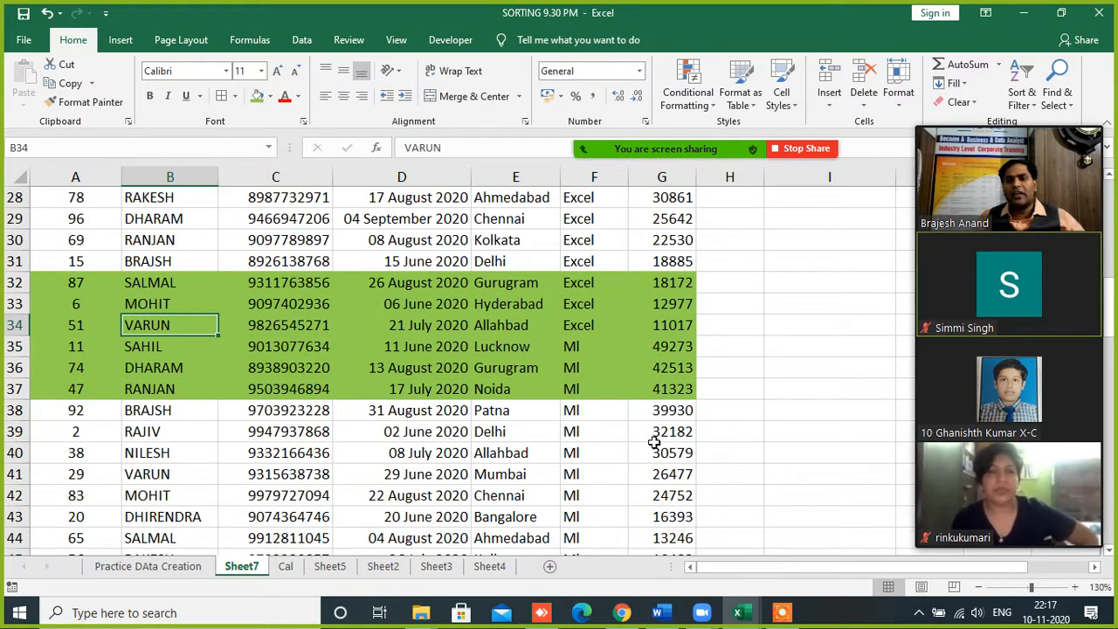
- Fill the table's rows 6 to 10, columns A to G, with the same light green and deselect them
click(796, 410)
scroll(796, 410, up, 5)
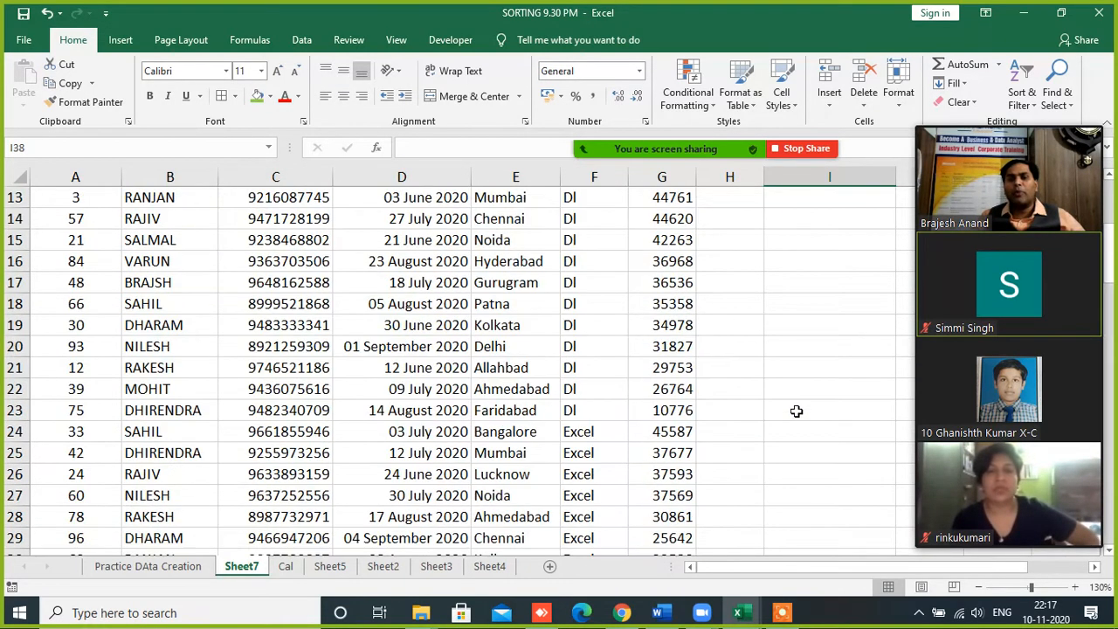
scroll(797, 411, up, 4)
drag(76, 303, 664, 389)
click(255, 98)
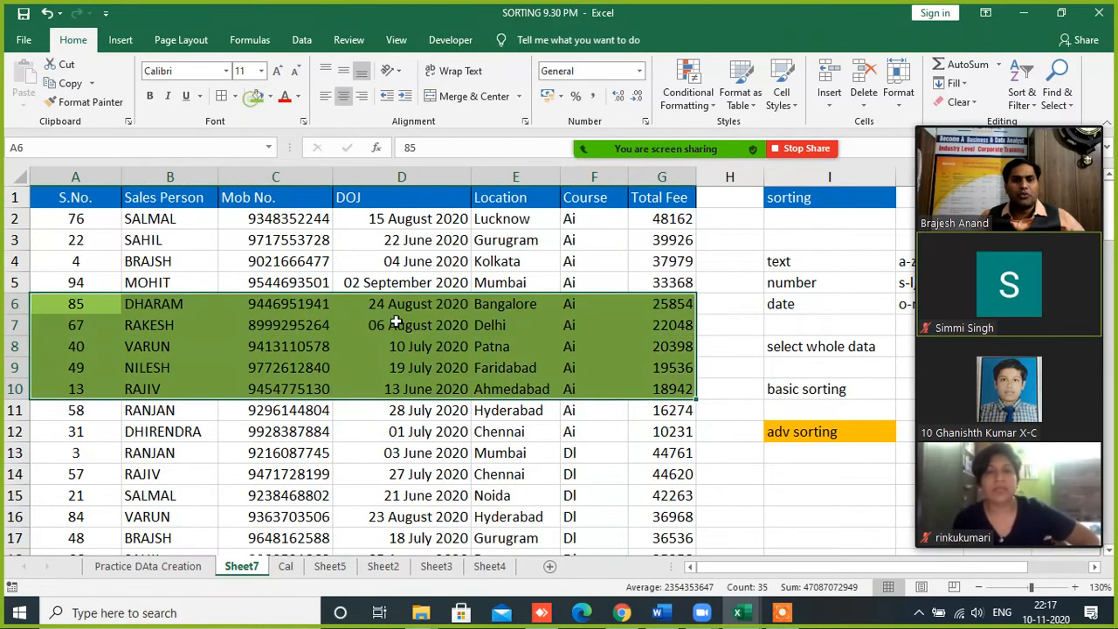
click(780, 480)
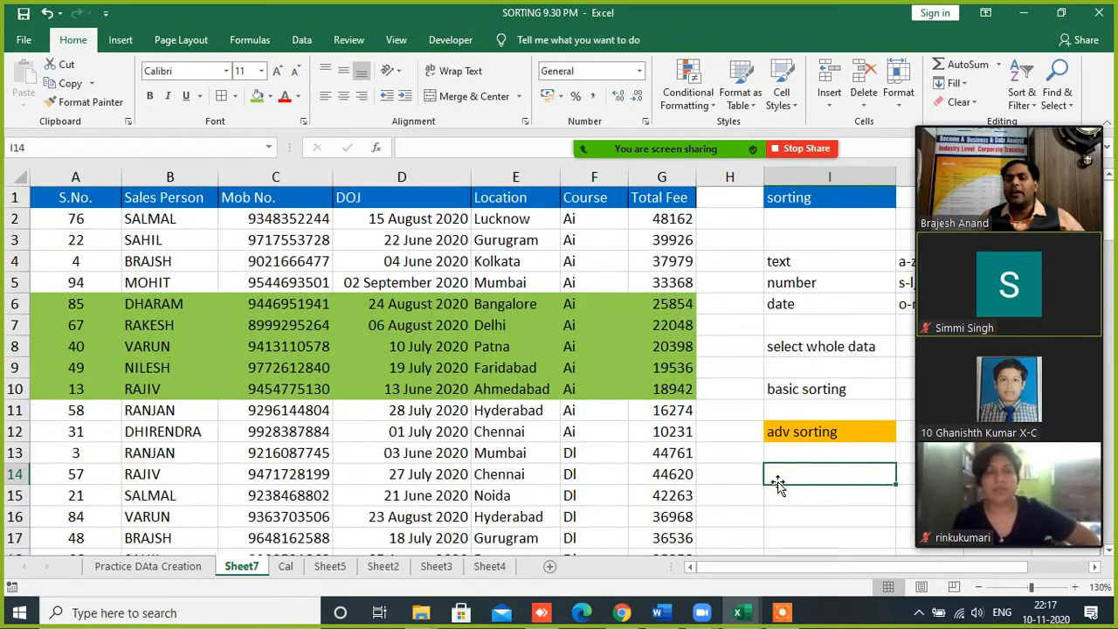
key(Right)
key(Right)
key(Right)
key(Right)
key(Right)
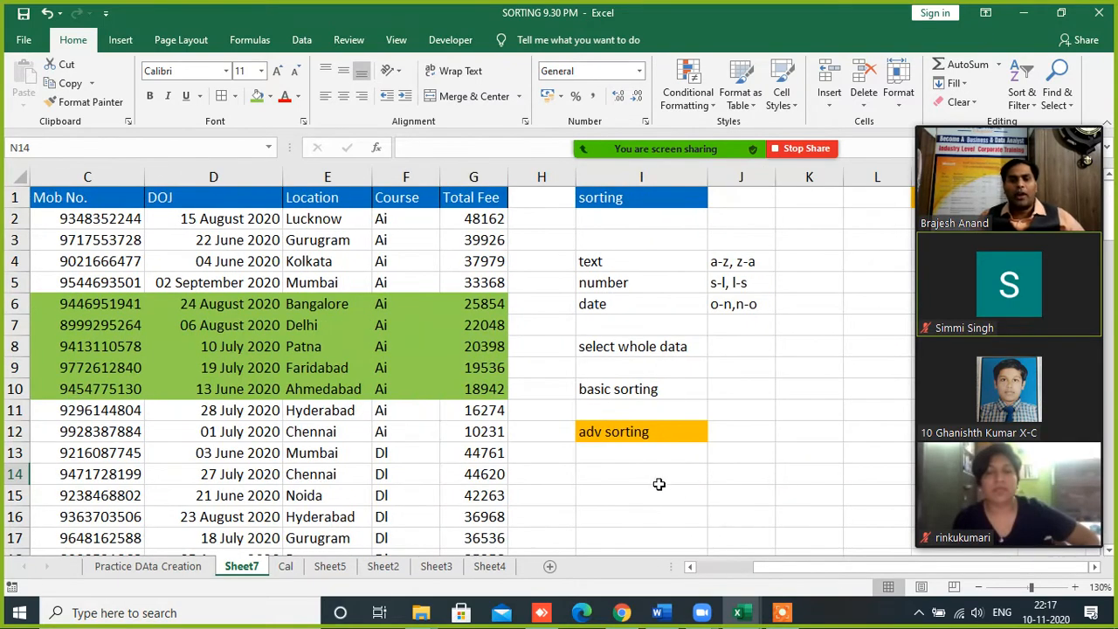
- Fill cell I14 below the adv sorting note with light green and enter the label "FP" in it
click(655, 482)
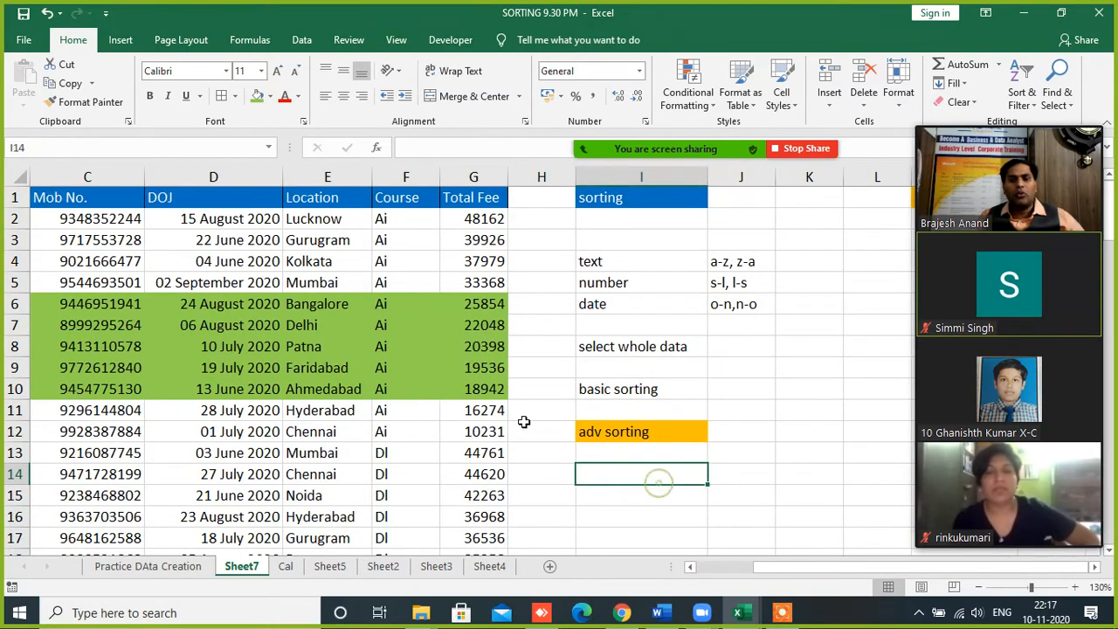
click(257, 96)
double_click(661, 475)
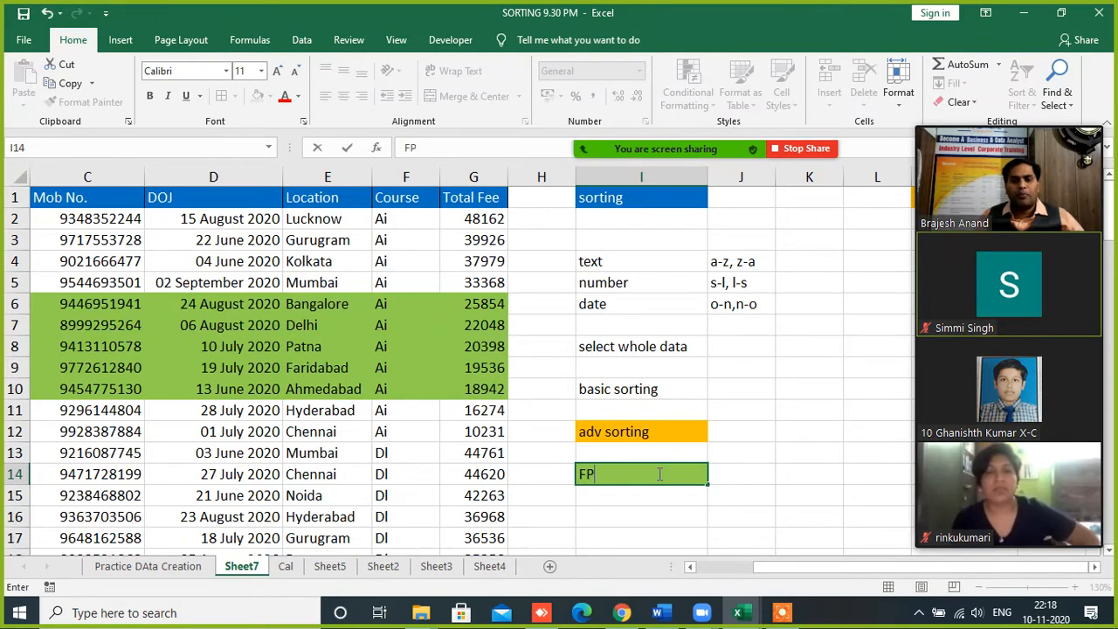
text(FP)
key(Return)
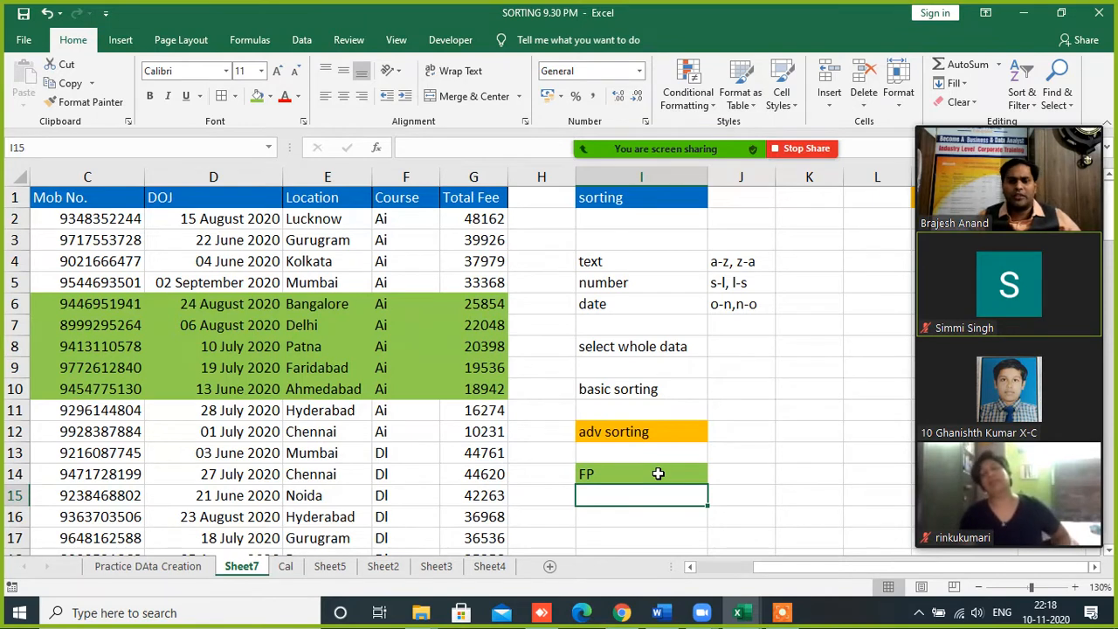
click(524, 473)
- Fill the table's rows 22 to 25, columns A to G, with yellow
scroll(157, 416, down, 3)
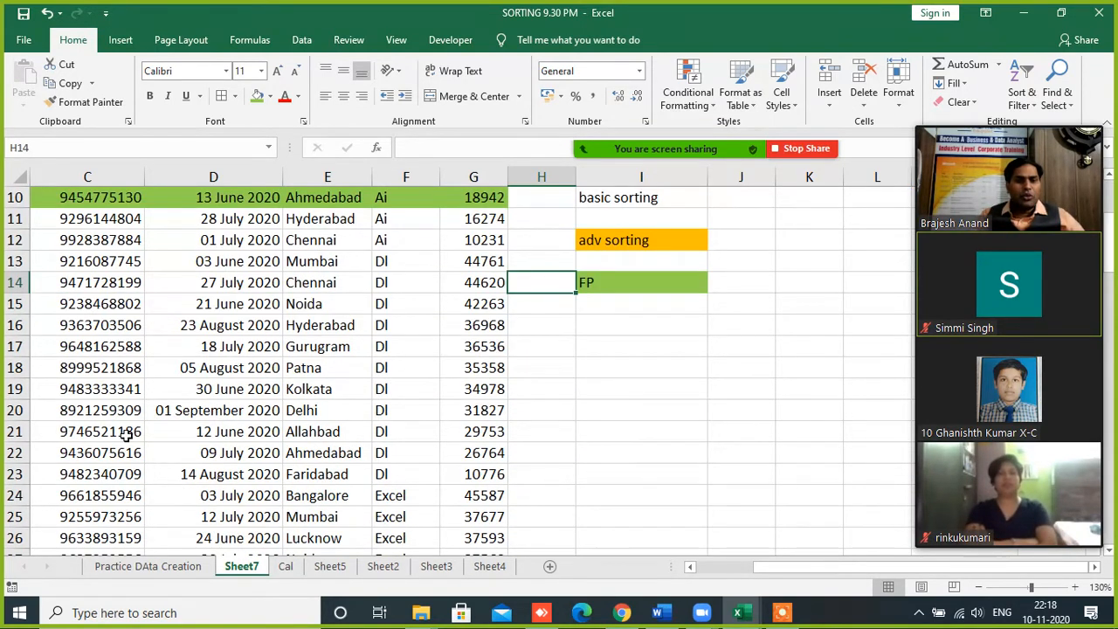
click(473, 451)
key(shift+Down)
key(shift+Down)
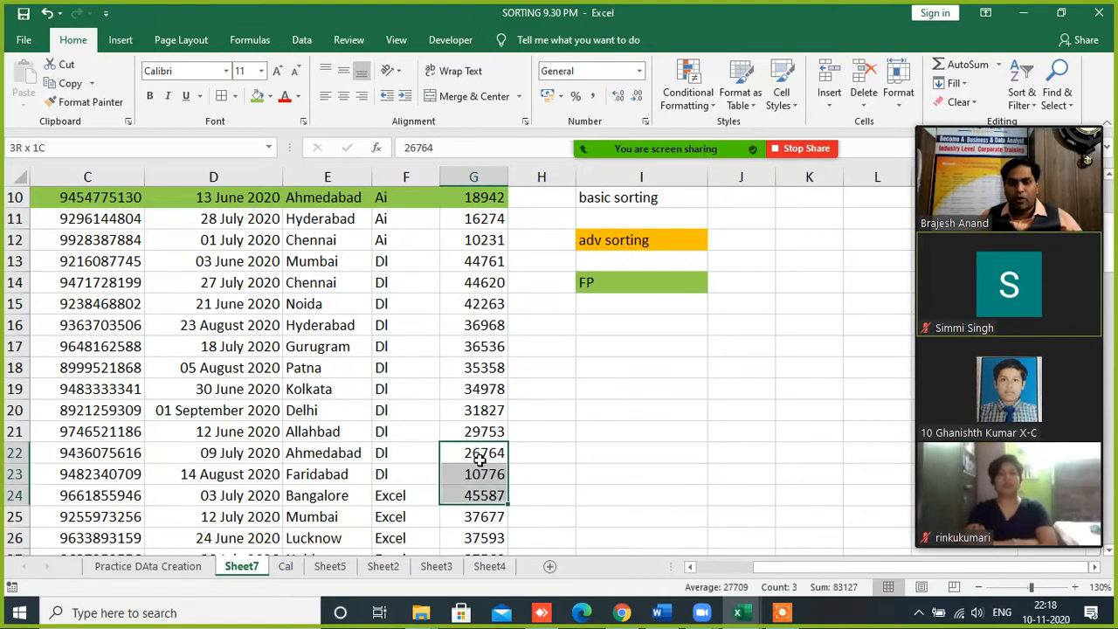
key(shift+Left)
key(shift+Down)
key(shift+Left)
key(shift+Left)
key(shift+Left)
key(shift+Left)
key(shift+Left)
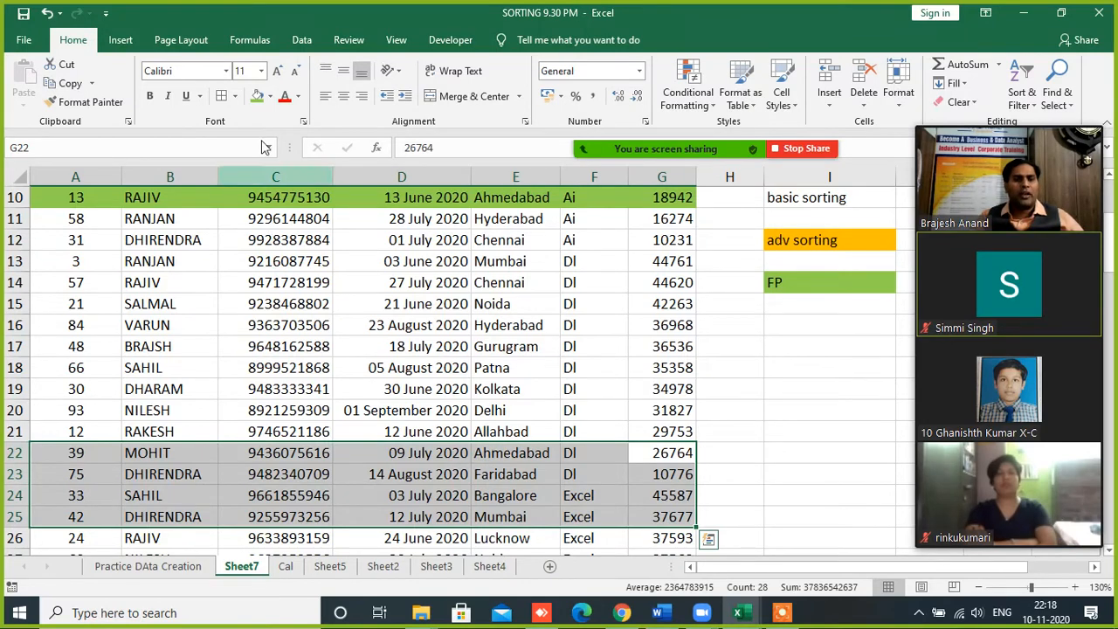
click(270, 96)
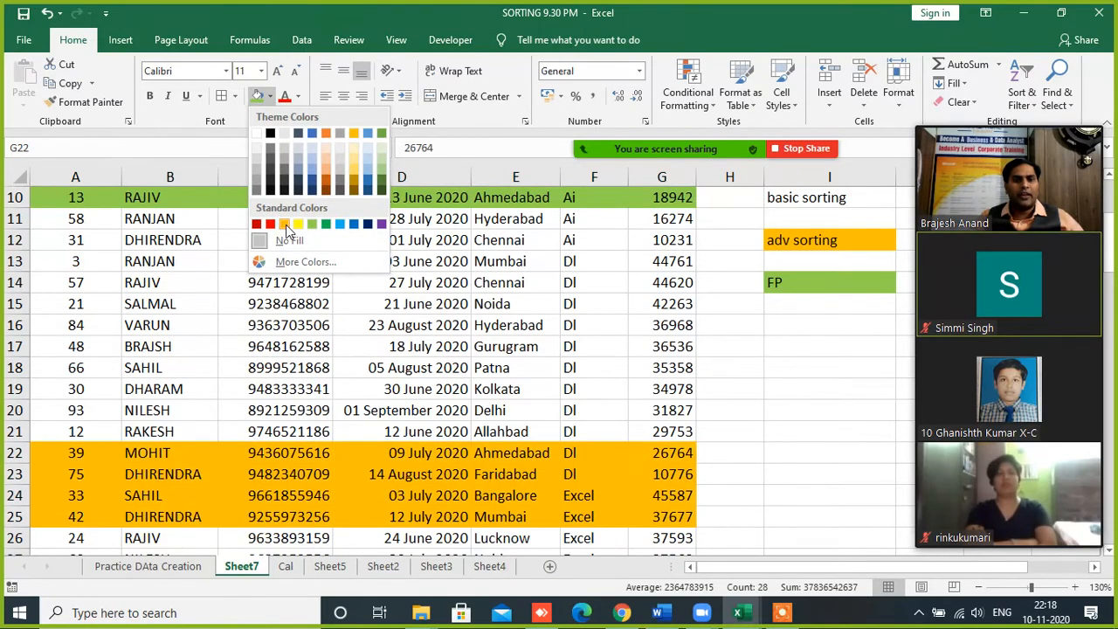
click(297, 224)
- Fill the table's rows 39 to 42 and 56 to 58, columns A to G, with the same yellow
scroll(292, 446, down, 6)
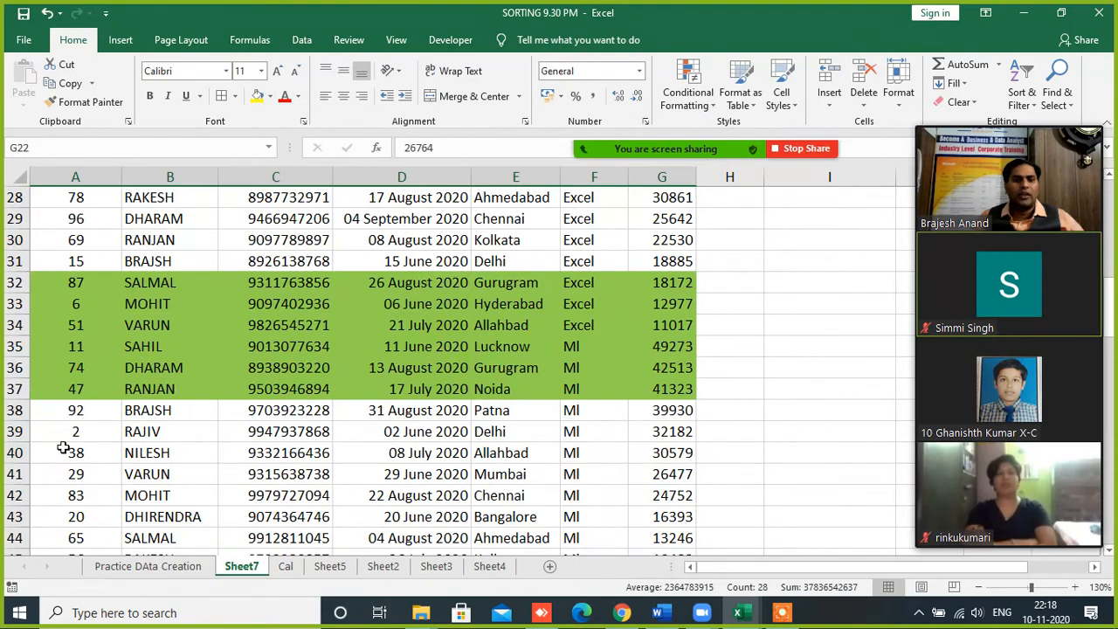
drag(66, 431, 679, 494)
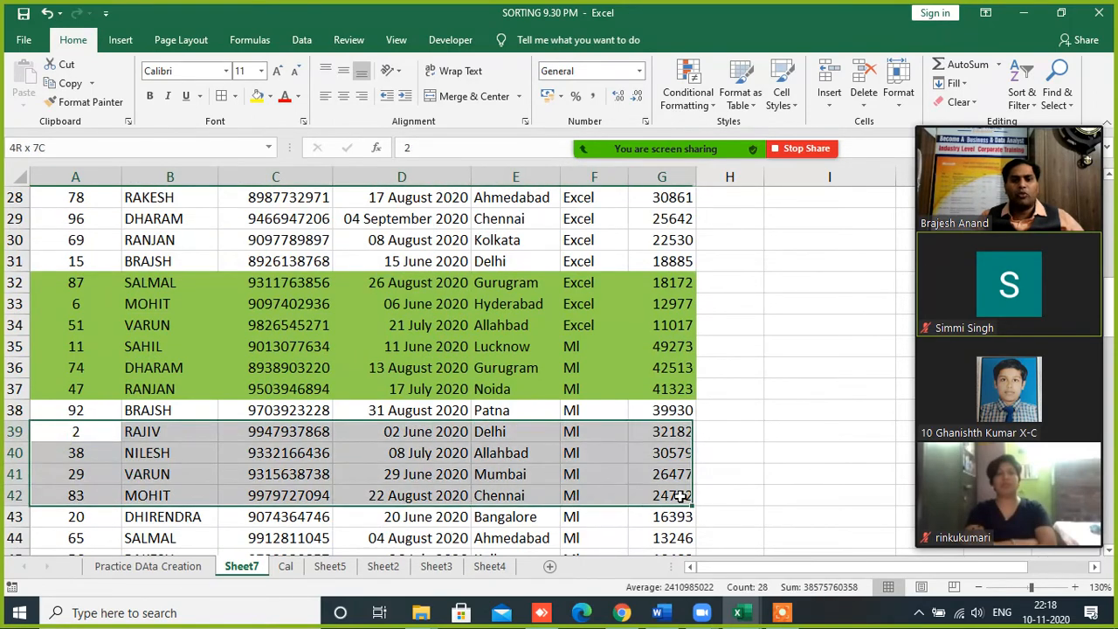
click(255, 96)
scroll(178, 388, down, 9)
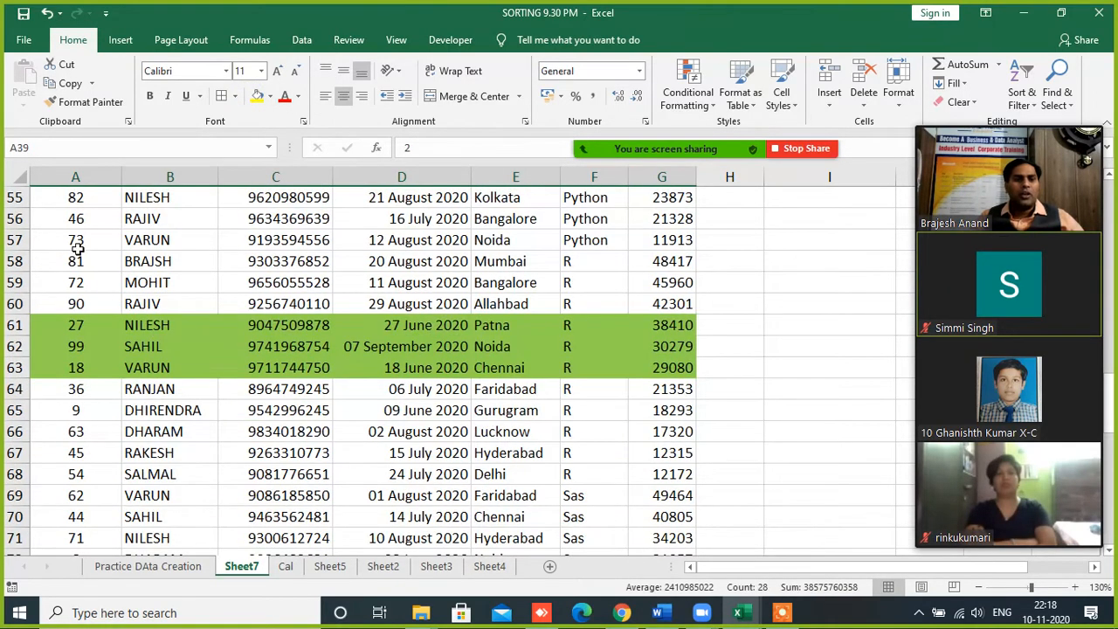
drag(75, 226, 651, 265)
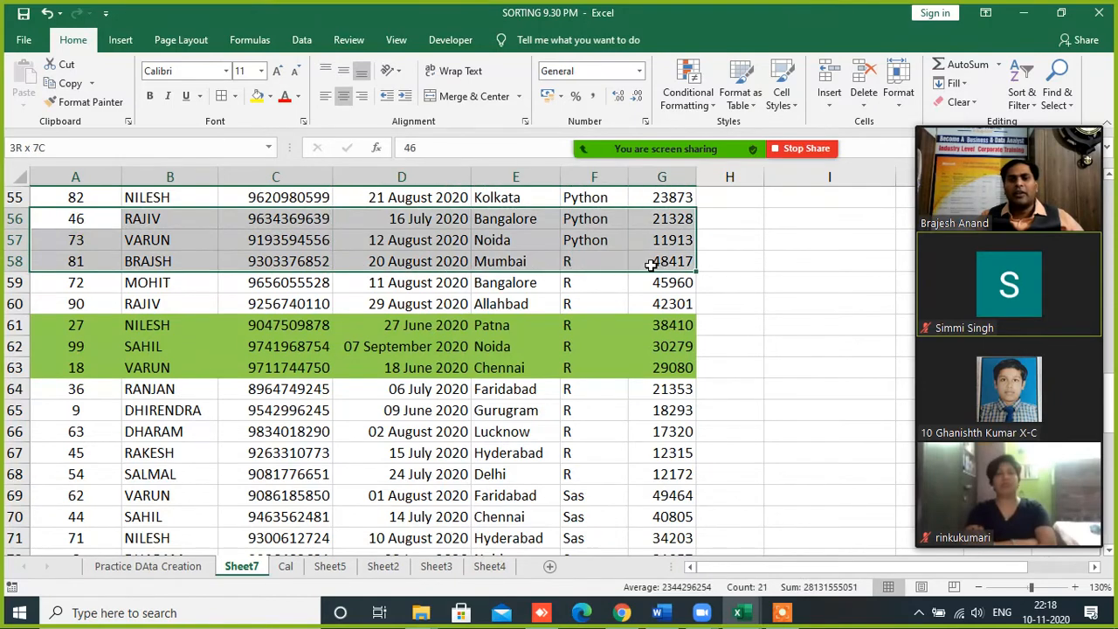
click(256, 97)
- Fill the table's rows 69 to 72 and 84 to 87, columns A to G, with the same yellow
scroll(248, 332, down, 4)
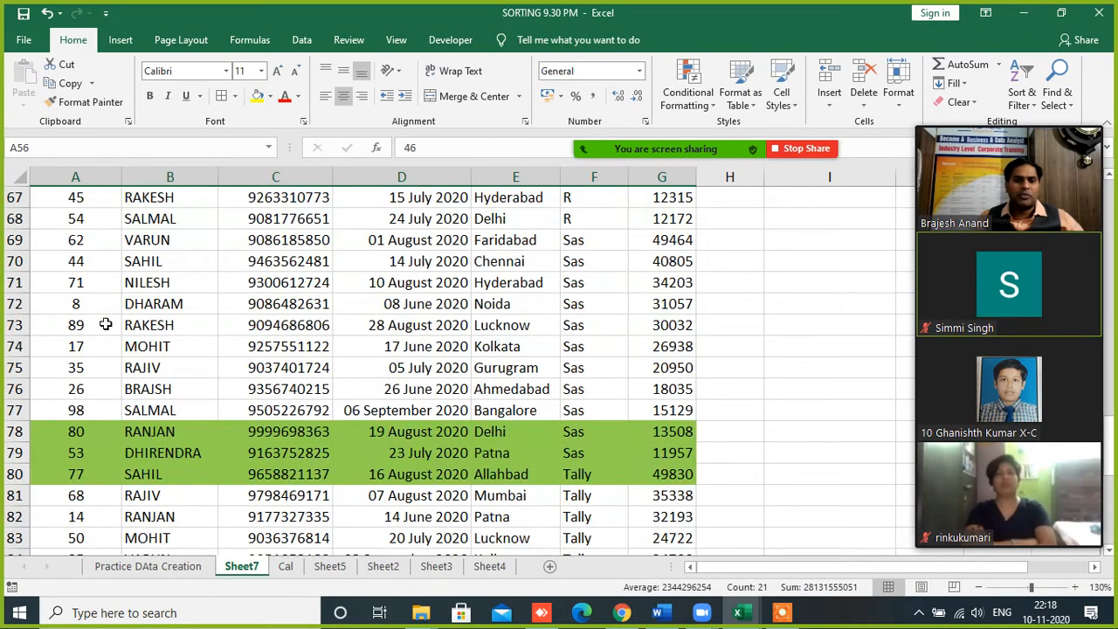
drag(75, 242, 690, 304)
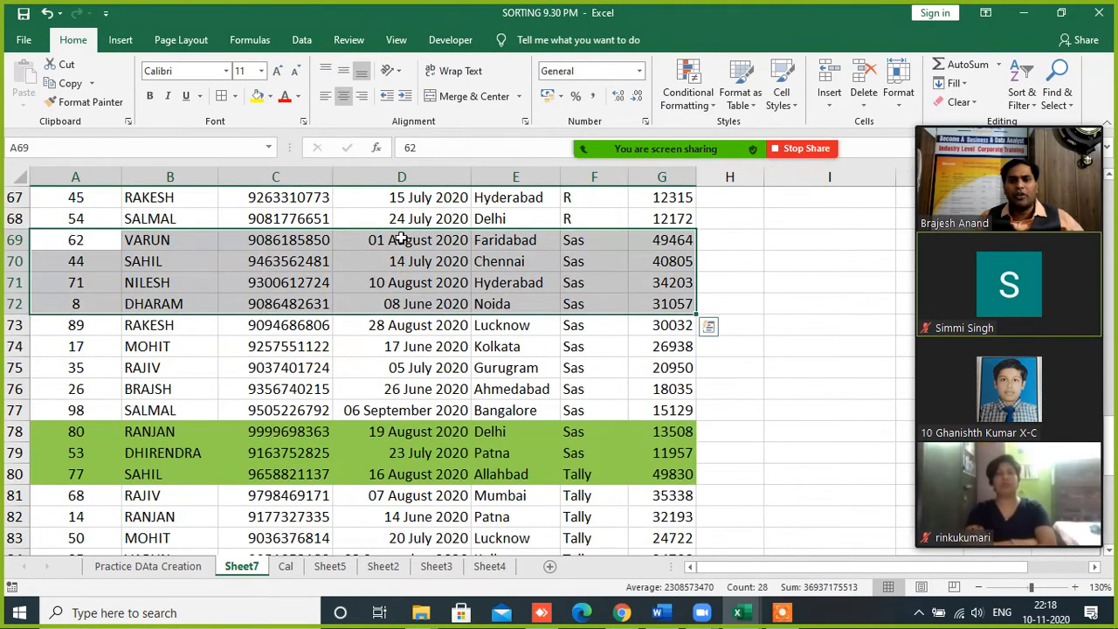
click(256, 97)
scroll(233, 417, down, 4)
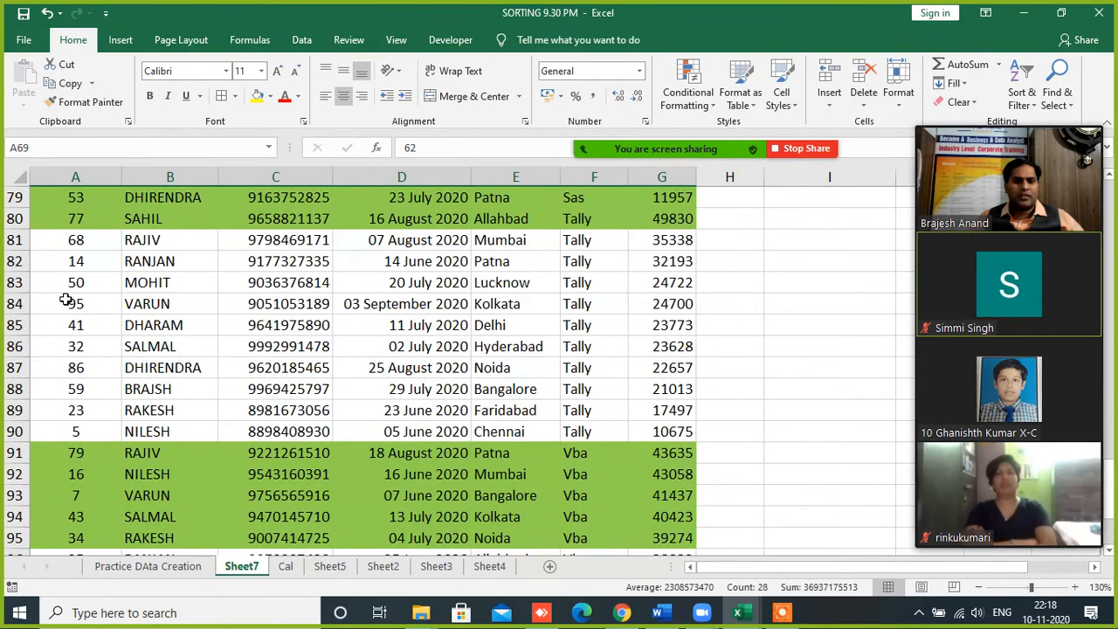
drag(65, 299, 669, 369)
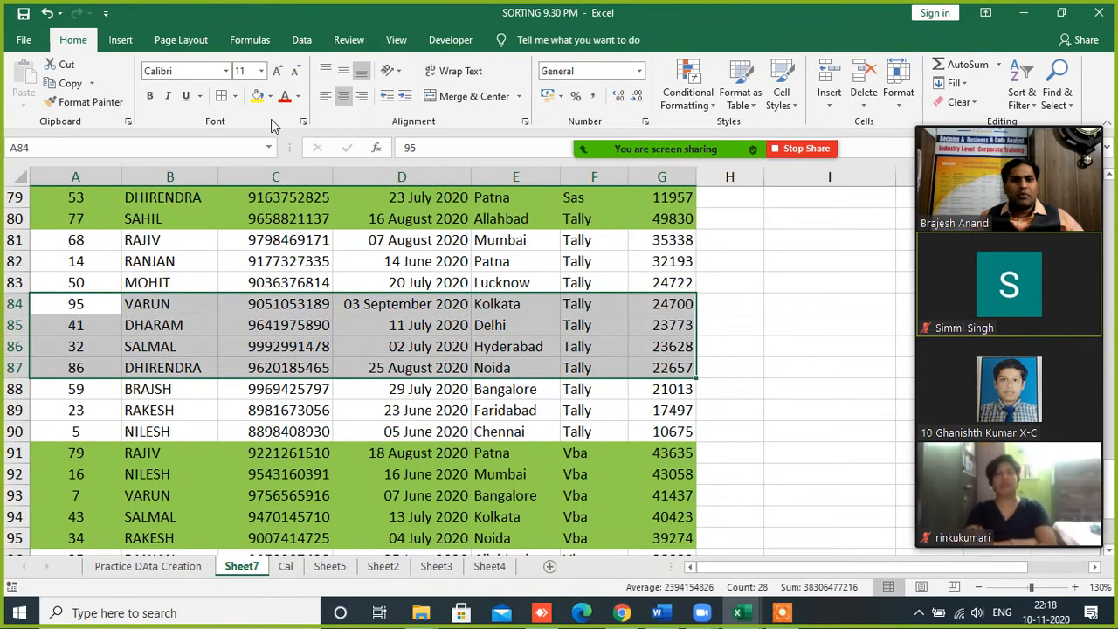
click(257, 97)
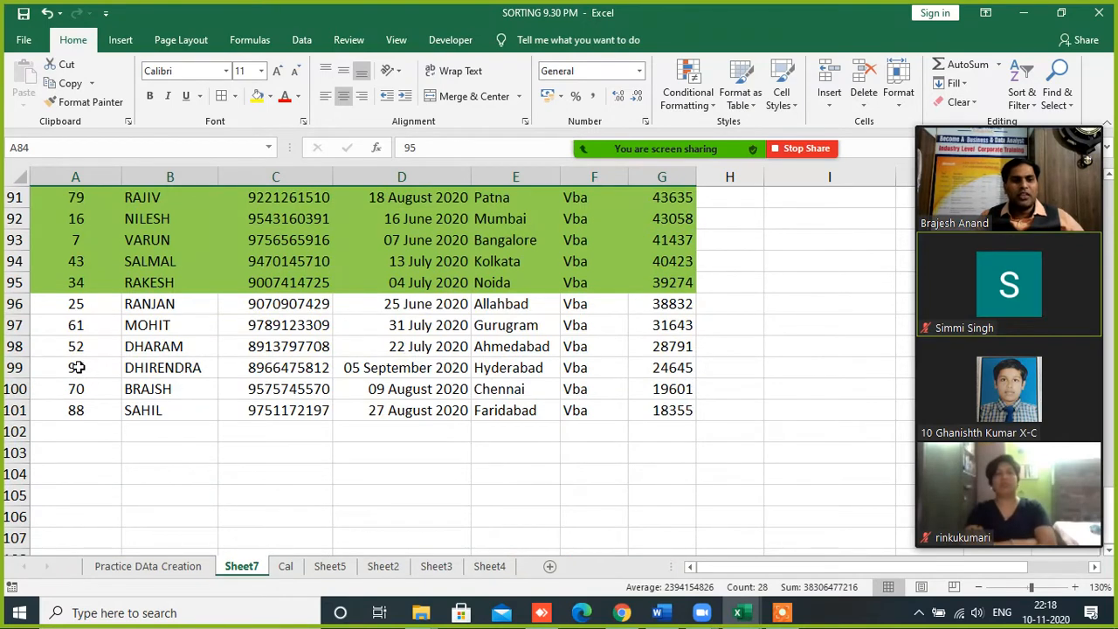
- Fill the table's rows 99 and 100, columns A to G, with red and deselect them
drag(77, 367, 644, 389)
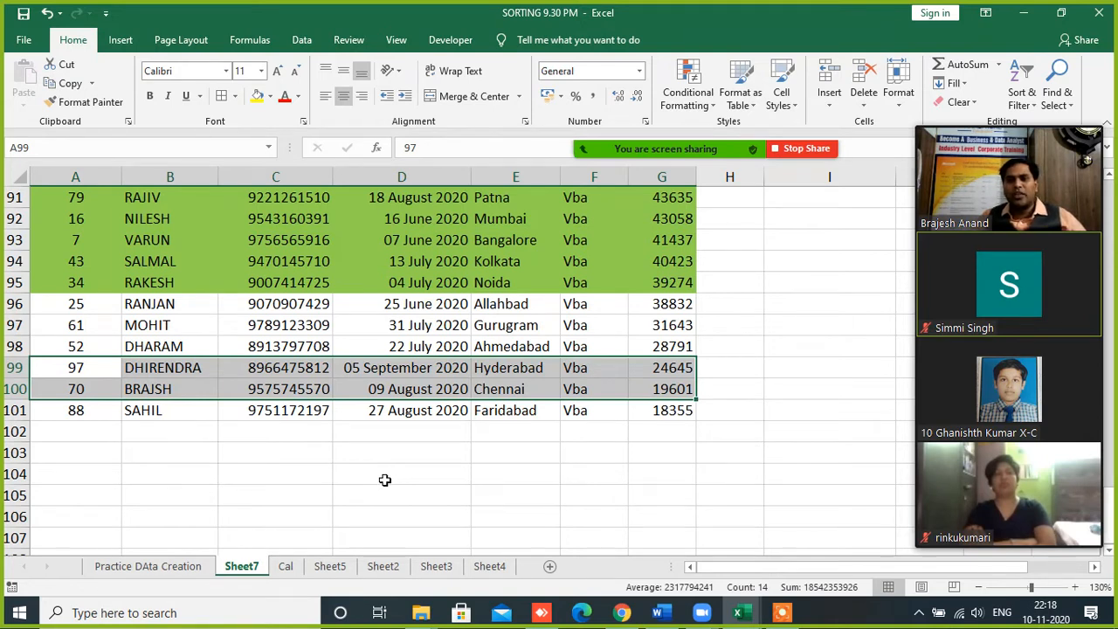
click(272, 96)
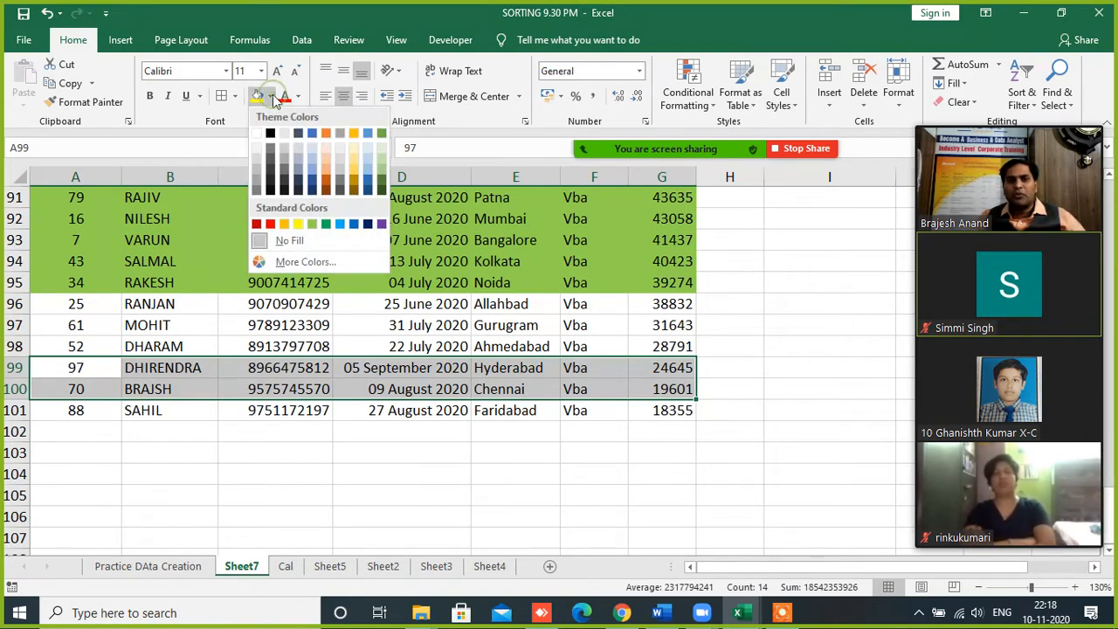
click(270, 224)
click(375, 469)
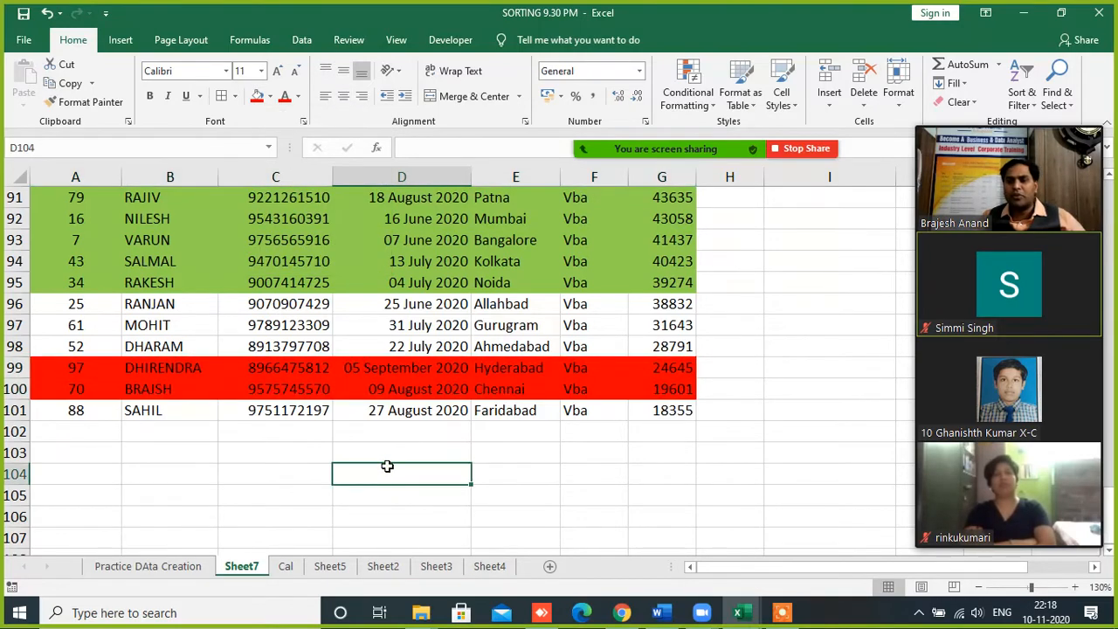
- Fill the table's rows 89 to 90 and 74 to 75, columns A to G, with the same red
scroll(387, 466, up, 5)
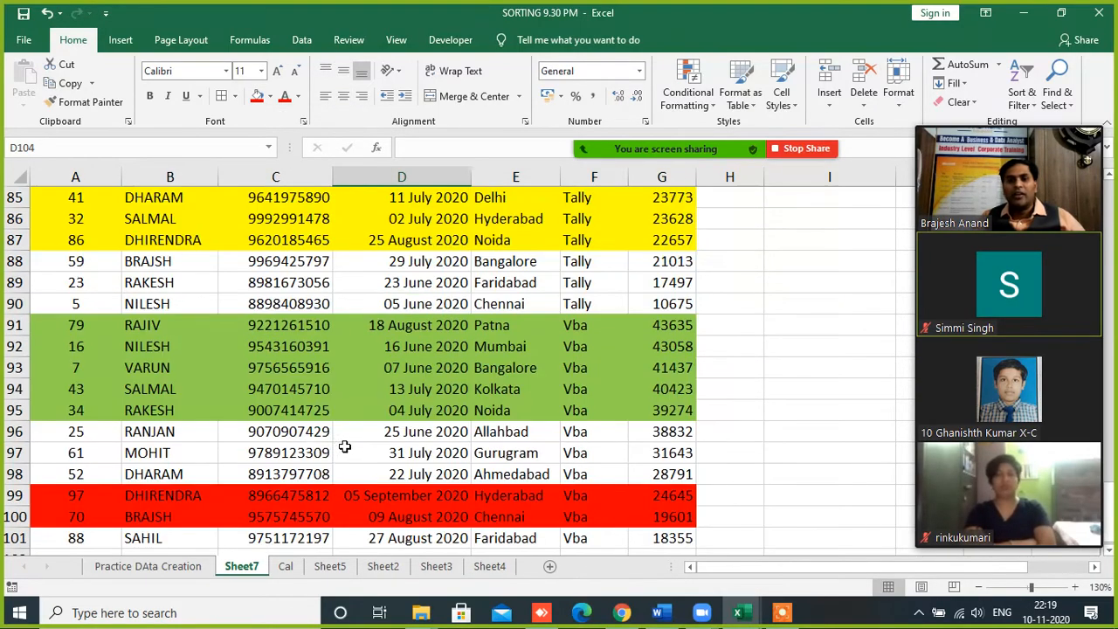
drag(67, 470, 661, 493)
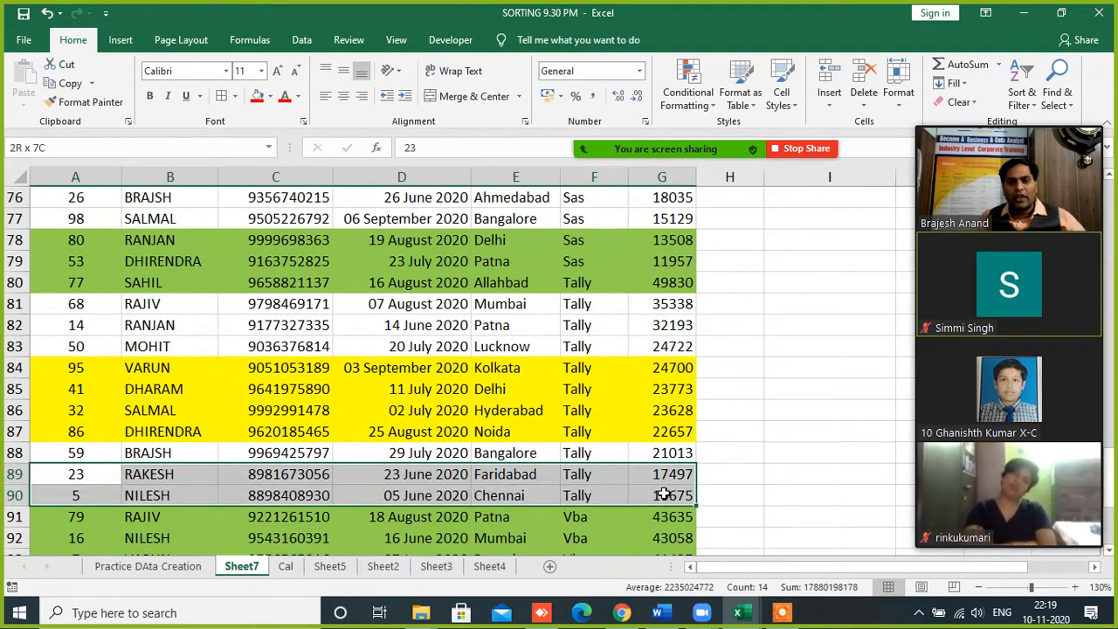
click(256, 95)
scroll(223, 331, up, 3)
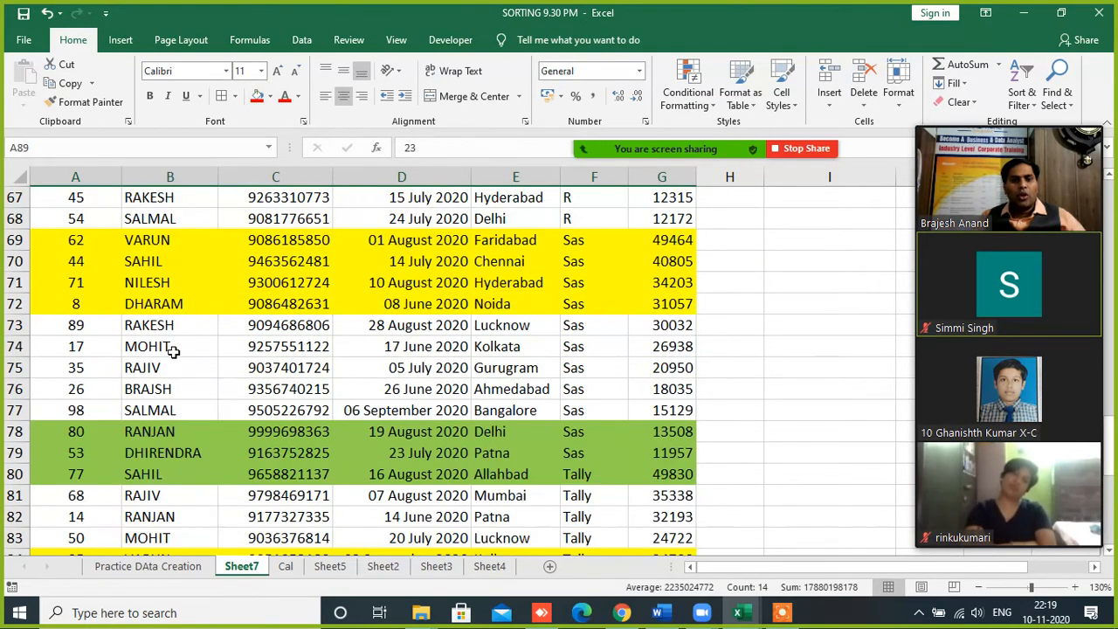
drag(81, 347, 662, 367)
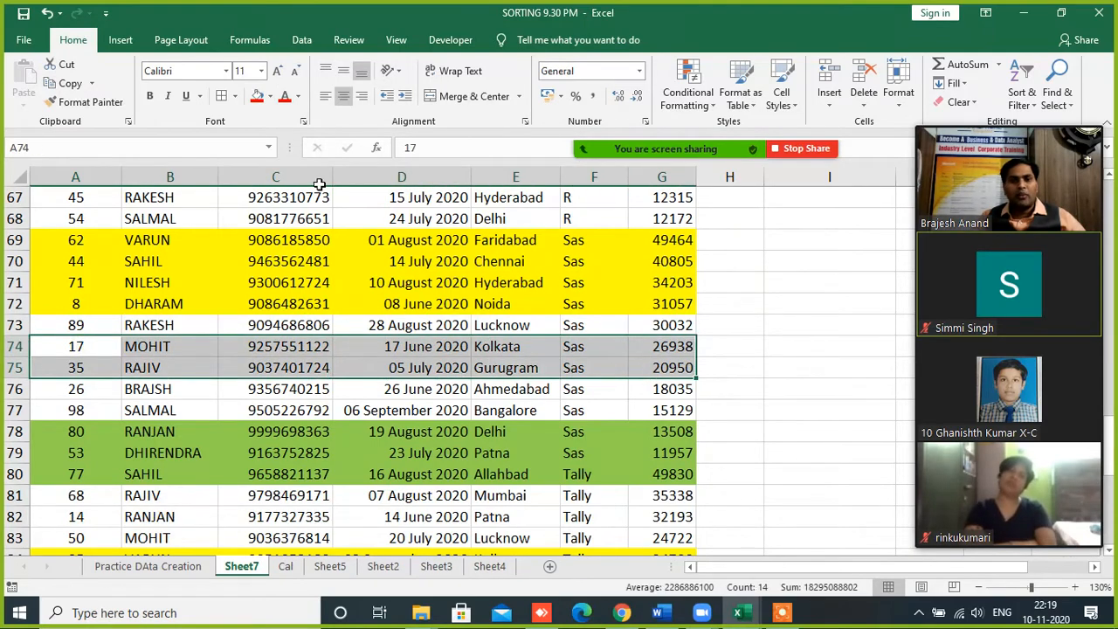
click(257, 95)
- Fill the table's rows 64 to 65 and 45 to 46, columns A to G, with the same red
scroll(174, 341, up, 4)
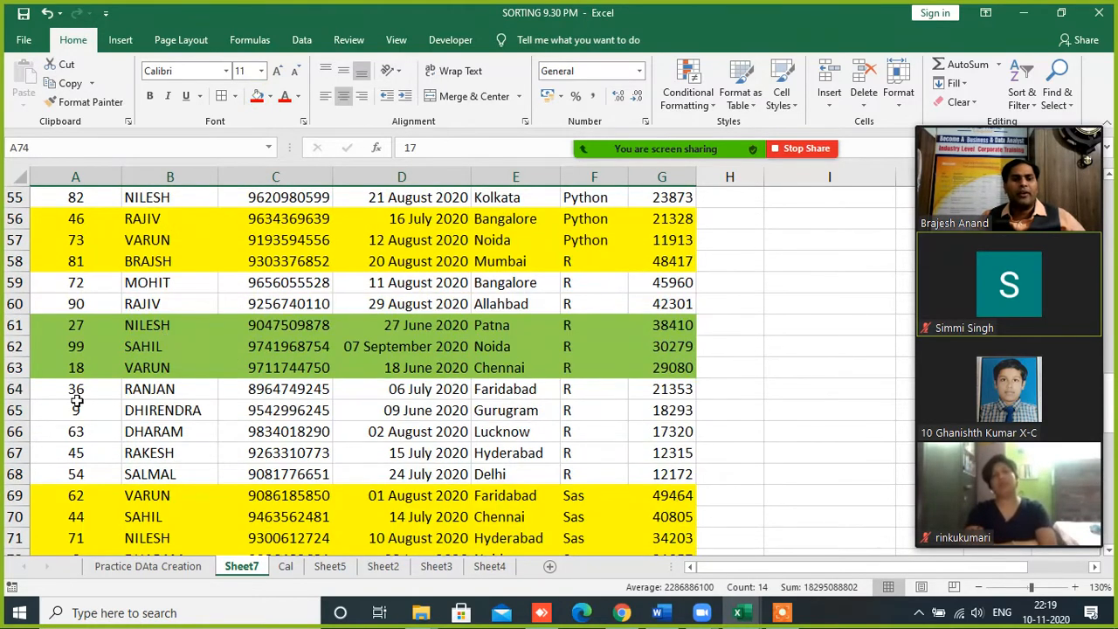
click(76, 391)
drag(127, 406, 664, 412)
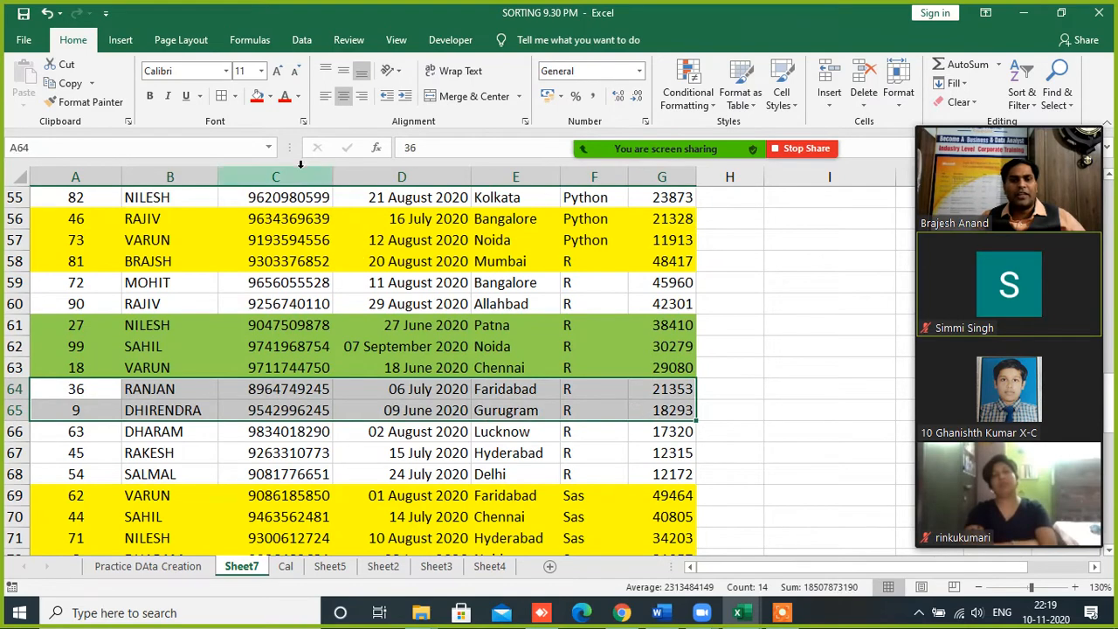
click(257, 96)
scroll(262, 315, up, 8)
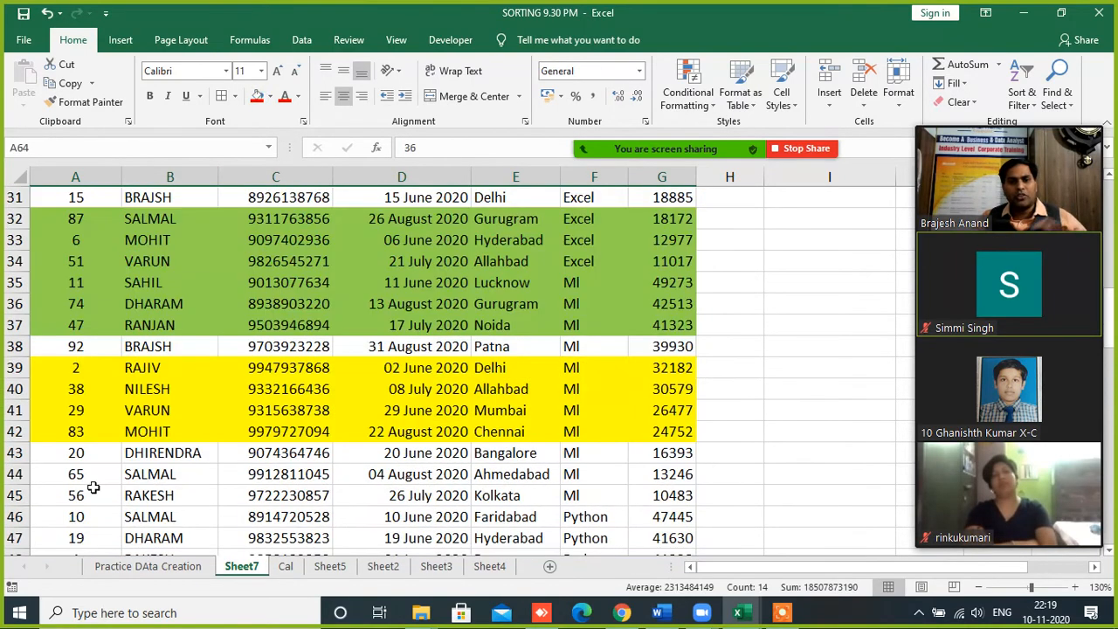
drag(69, 487, 646, 520)
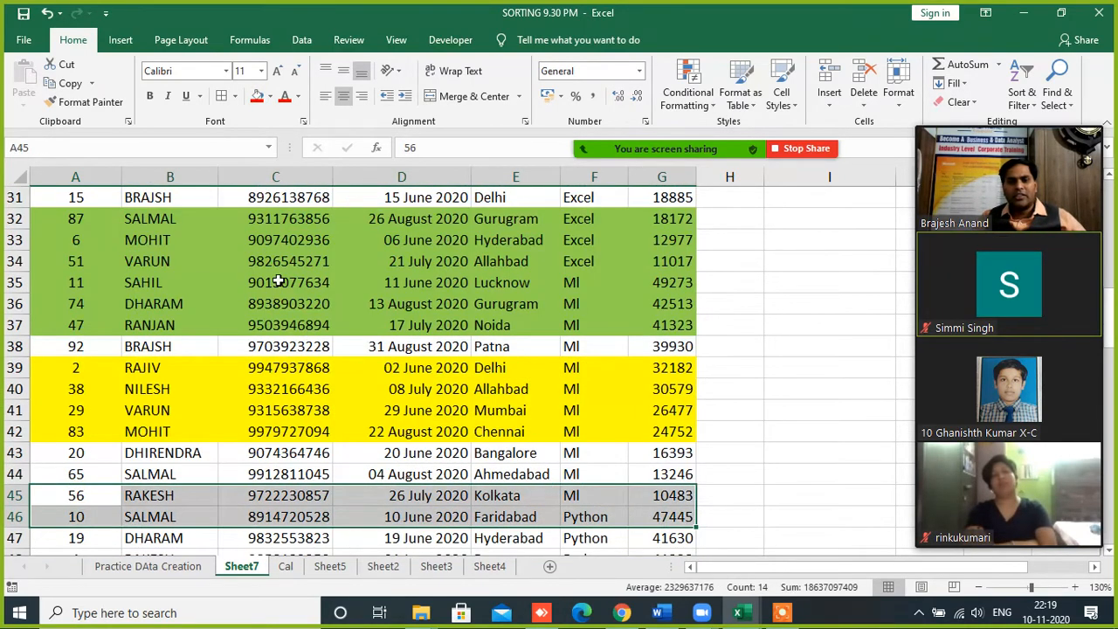
click(256, 96)
- Fill the table's rows 14 to 16, columns A to G, with the same red and deselect them
scroll(385, 366, up, 6)
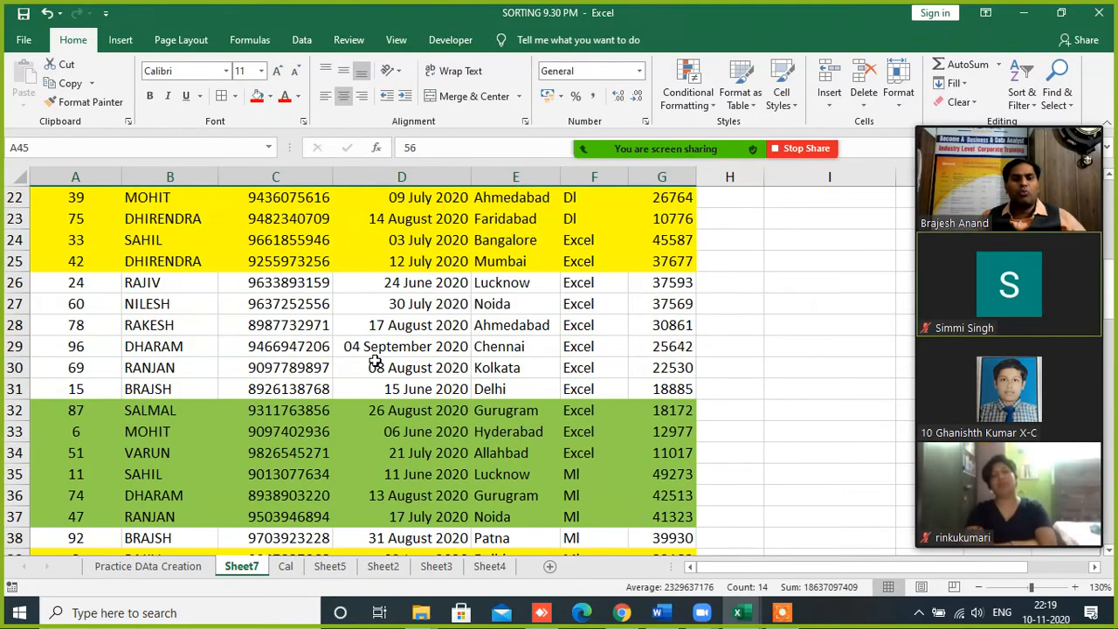
scroll(395, 374, up, 3)
drag(61, 288, 647, 325)
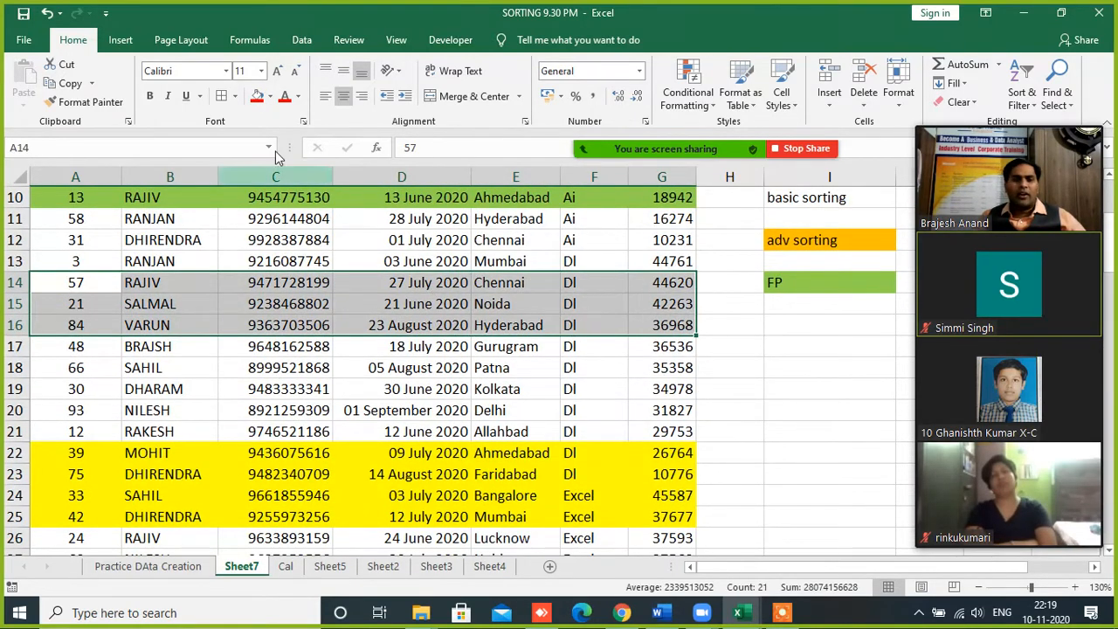
click(257, 95)
click(412, 410)
- Look through the coloured row groups down the table and return to the colour key in column I
scroll(620, 418, down, 3)
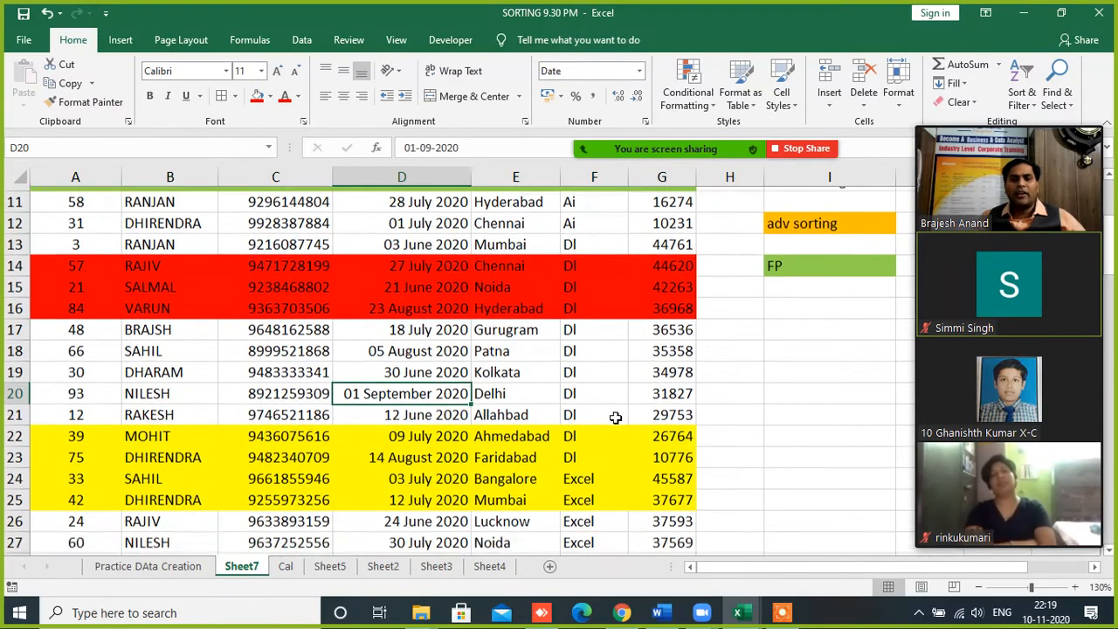
scroll(660, 472, down, 4)
scroll(830, 98, down, 1)
scroll(804, 350, down, 11)
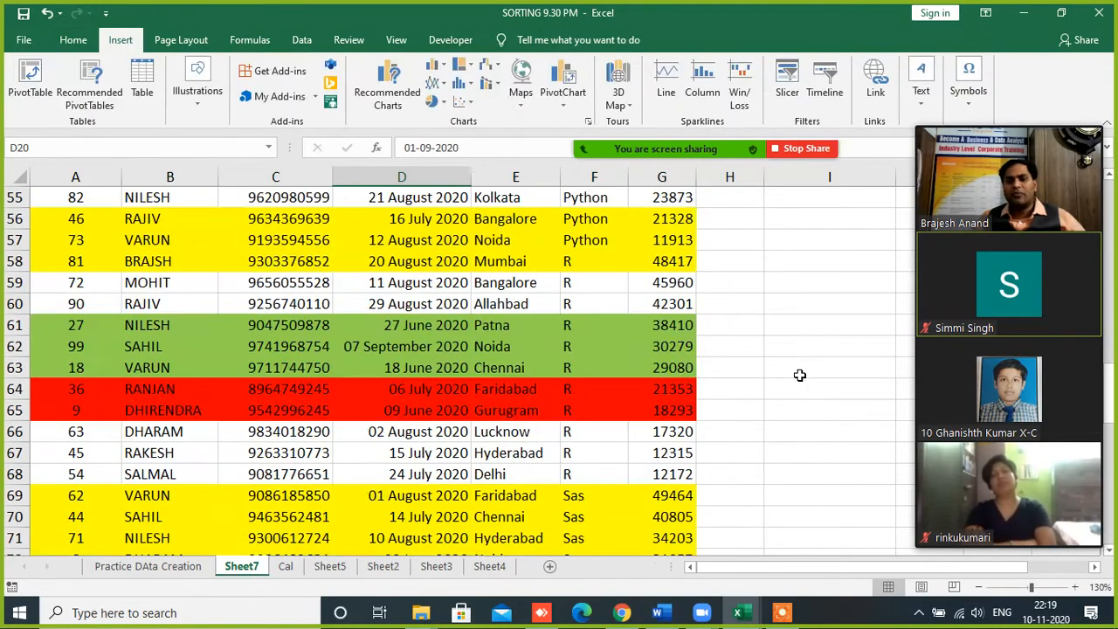
scroll(800, 375, up, 20)
scroll(804, 332, down, 2)
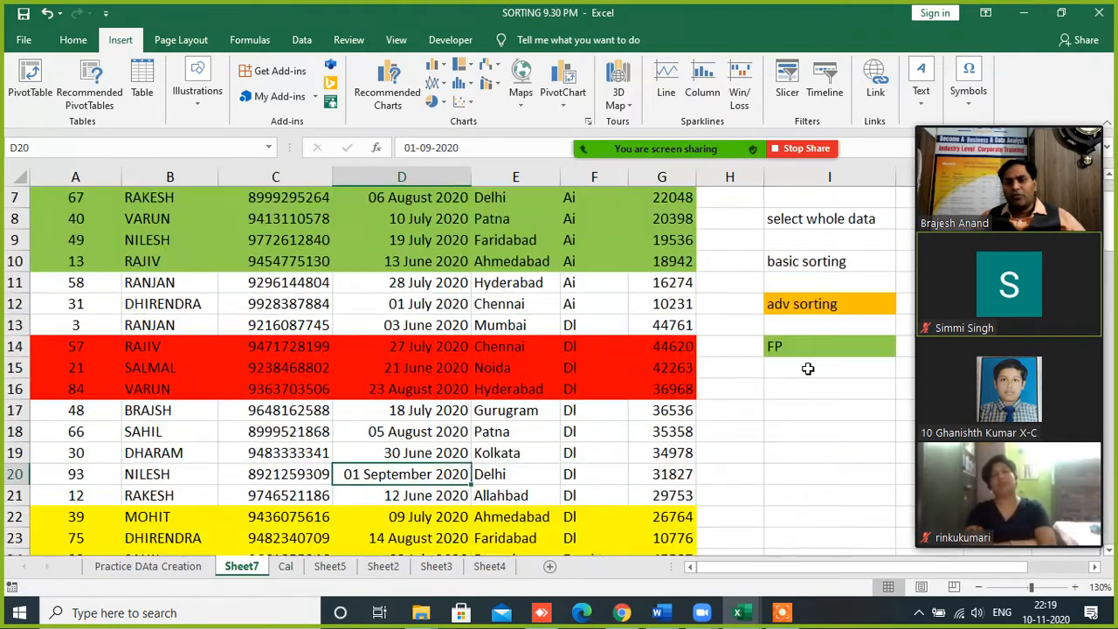
click(680, 307)
click(781, 303)
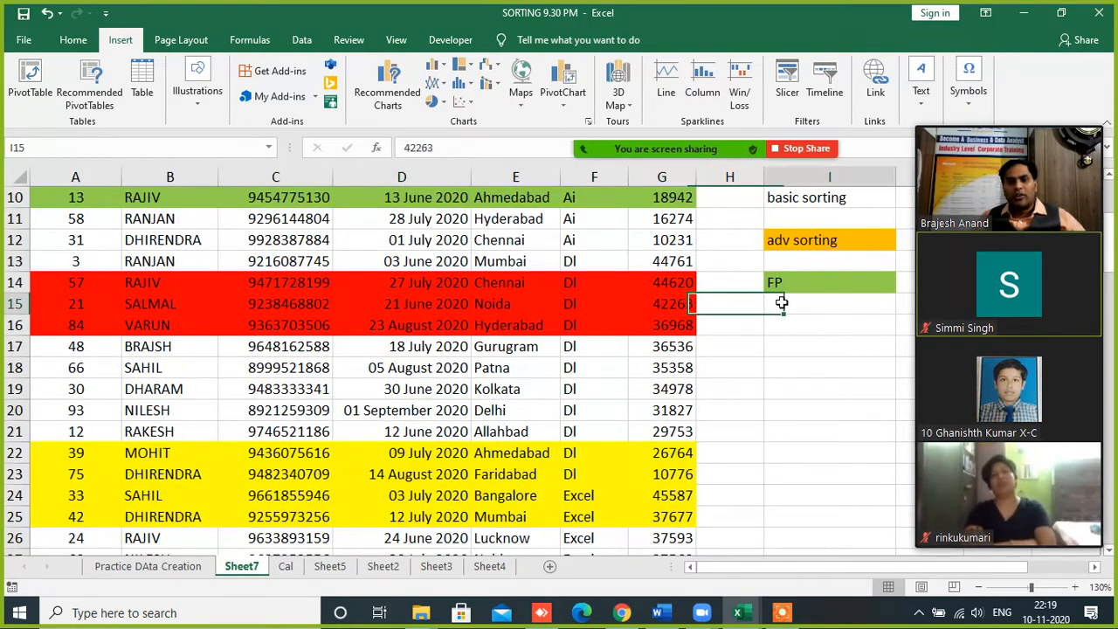
- Fill cell I16 of the colour key with red and label it NP
click(73, 40)
click(792, 321)
click(257, 96)
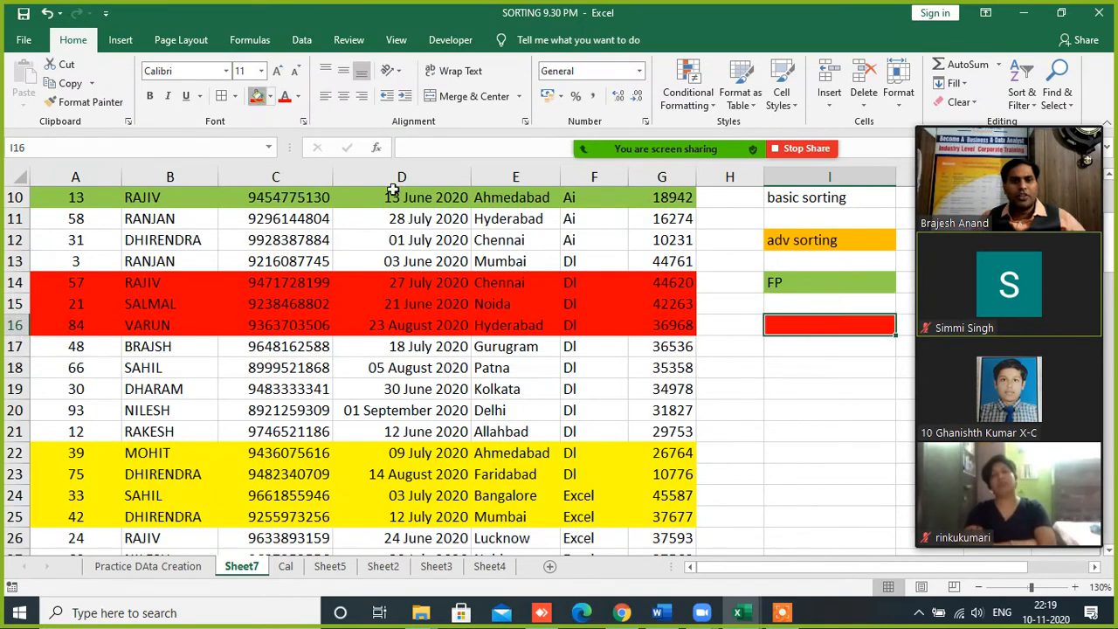
text(NP)
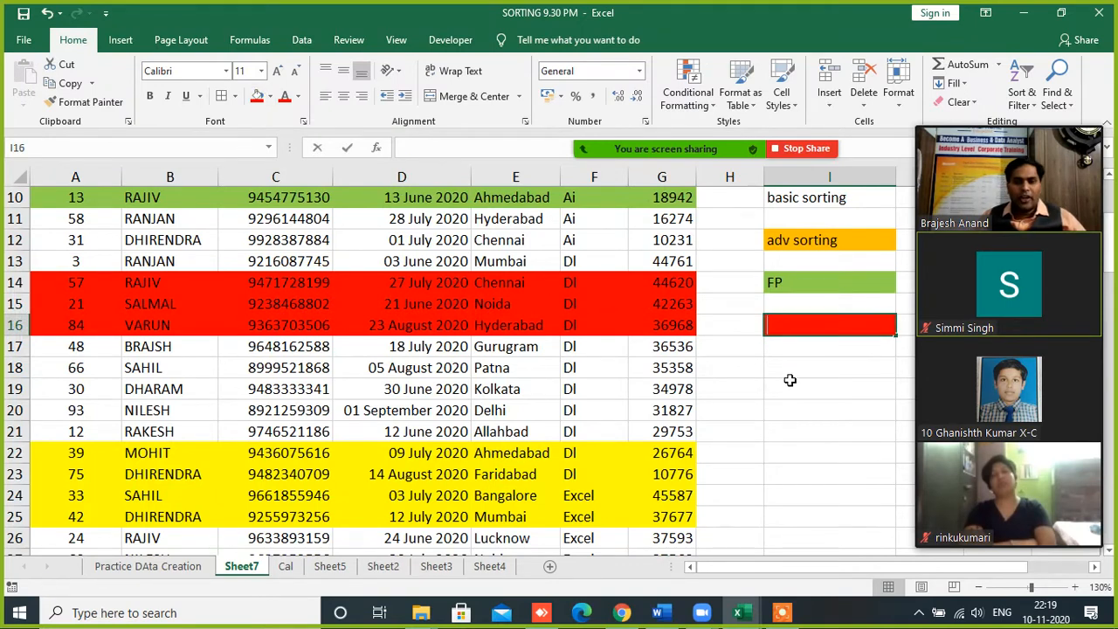
click(789, 380)
- Copy the yellow formatting from F22 to I15 with Format Painter and label that cell pp
click(578, 453)
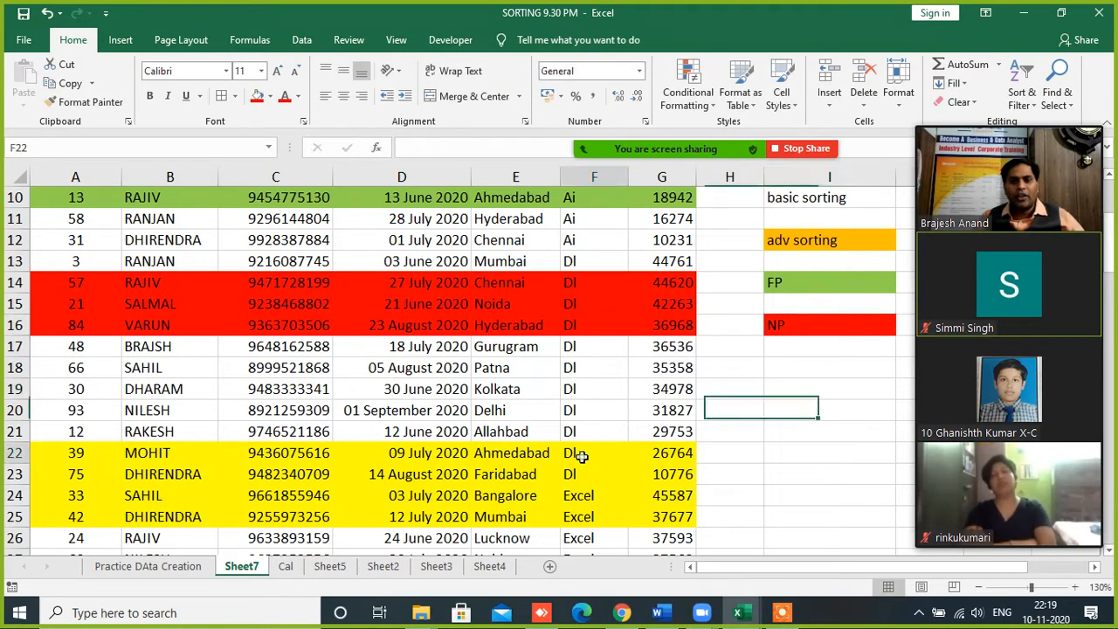
click(63, 102)
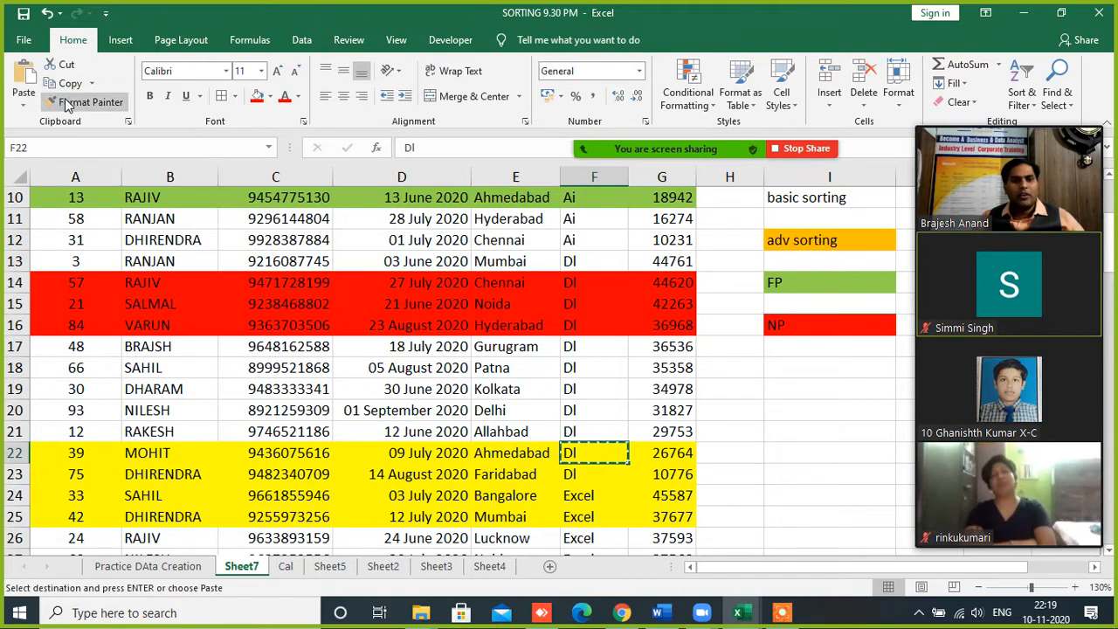
click(790, 306)
text(pp)
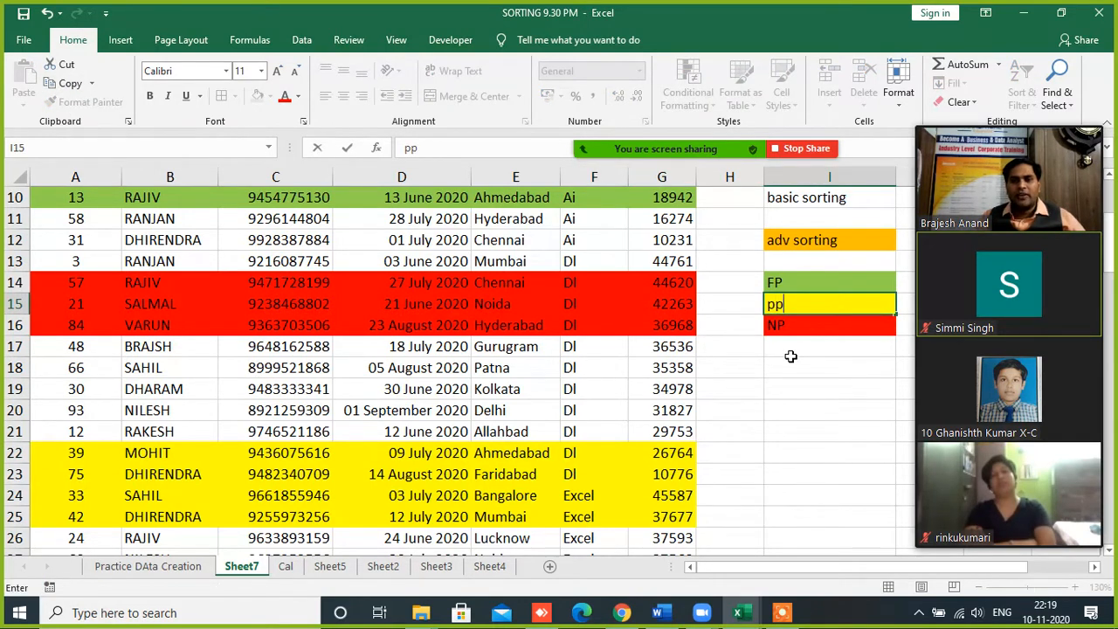
click(790, 357)
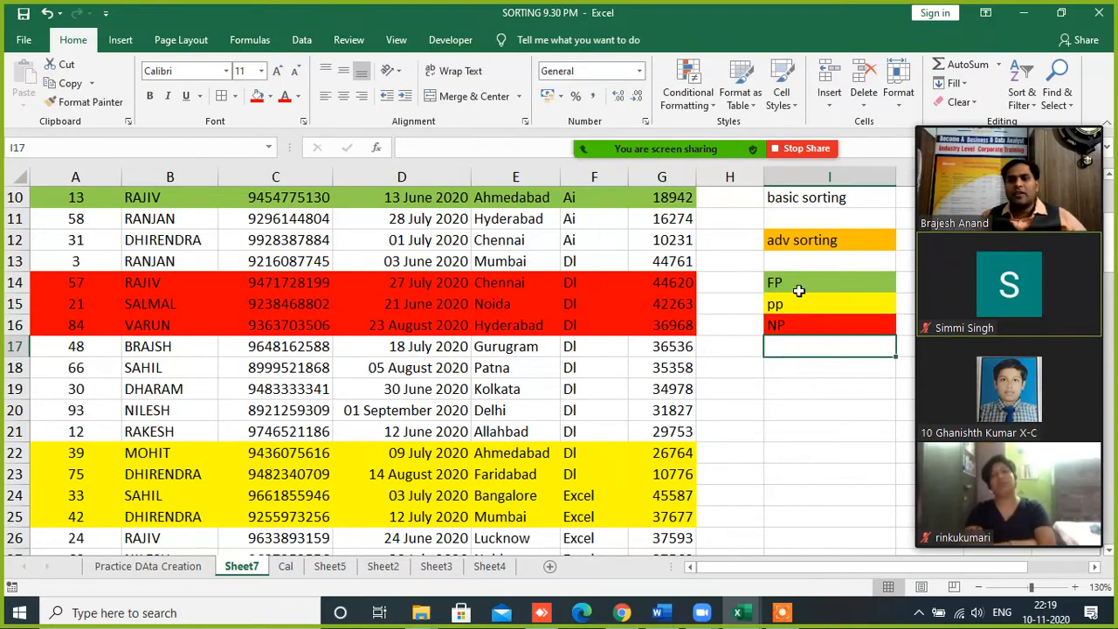
- Examine the colour key in I14:I16 and compare it with the coloured row groups throughout the table
drag(799, 284, 791, 329)
click(793, 360)
click(789, 285)
click(786, 301)
click(774, 394)
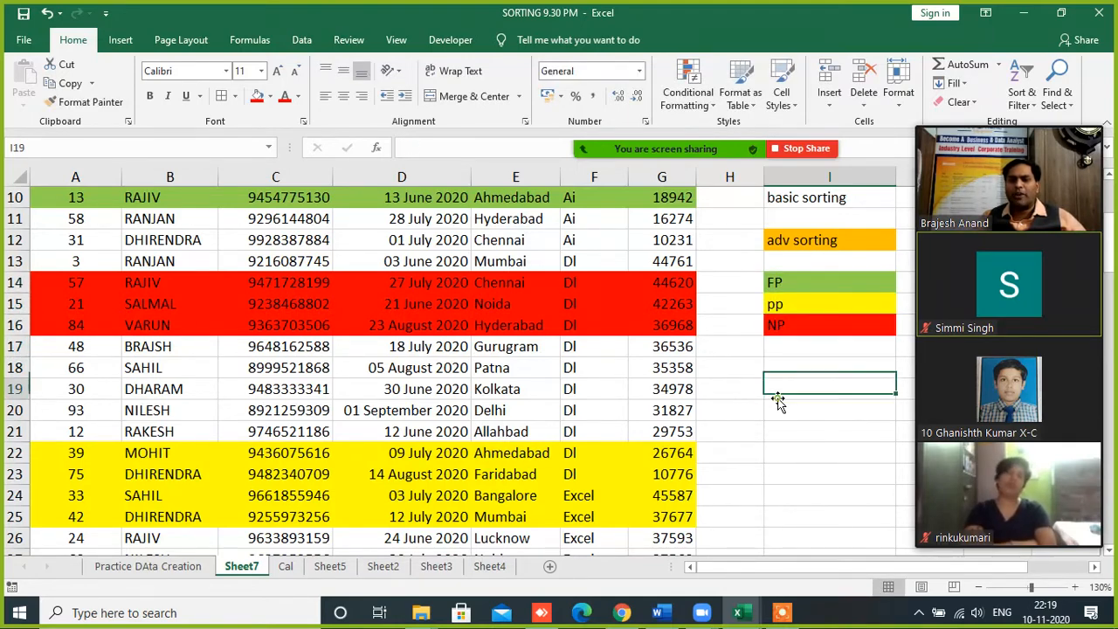
scroll(774, 394, up, 3)
click(712, 265)
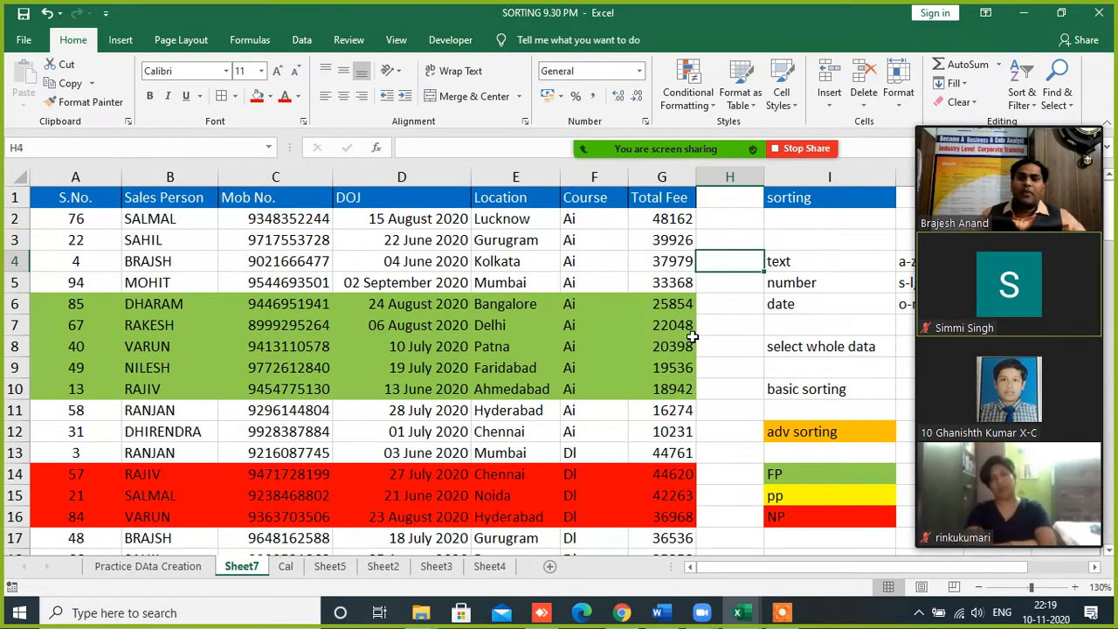
scroll(692, 335, down, 20)
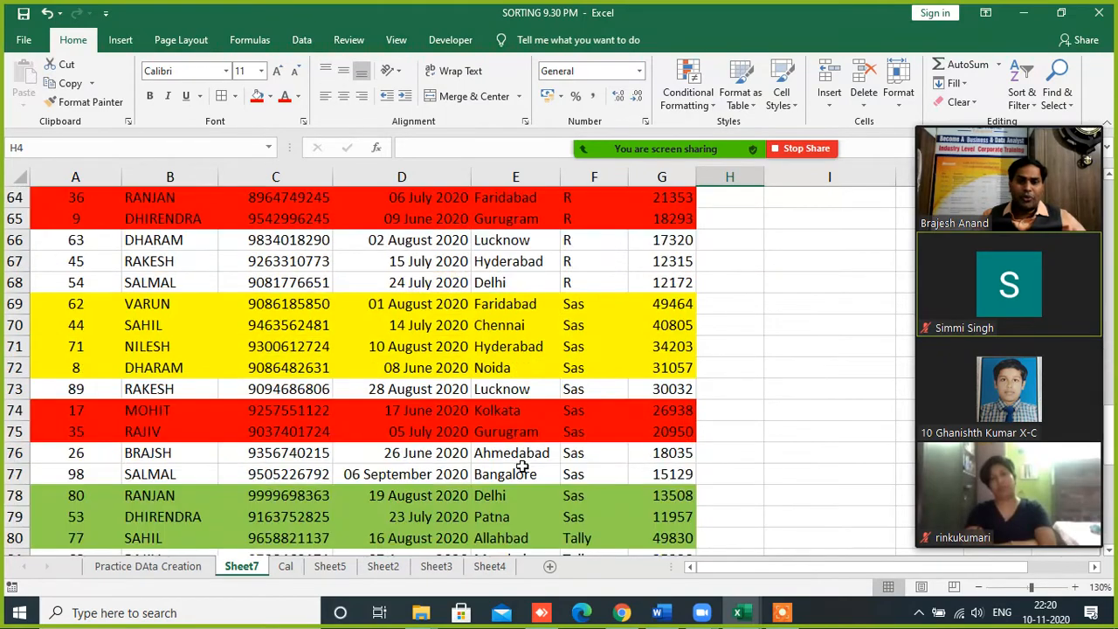
scroll(525, 463, down, 5)
scroll(533, 459, up, 19)
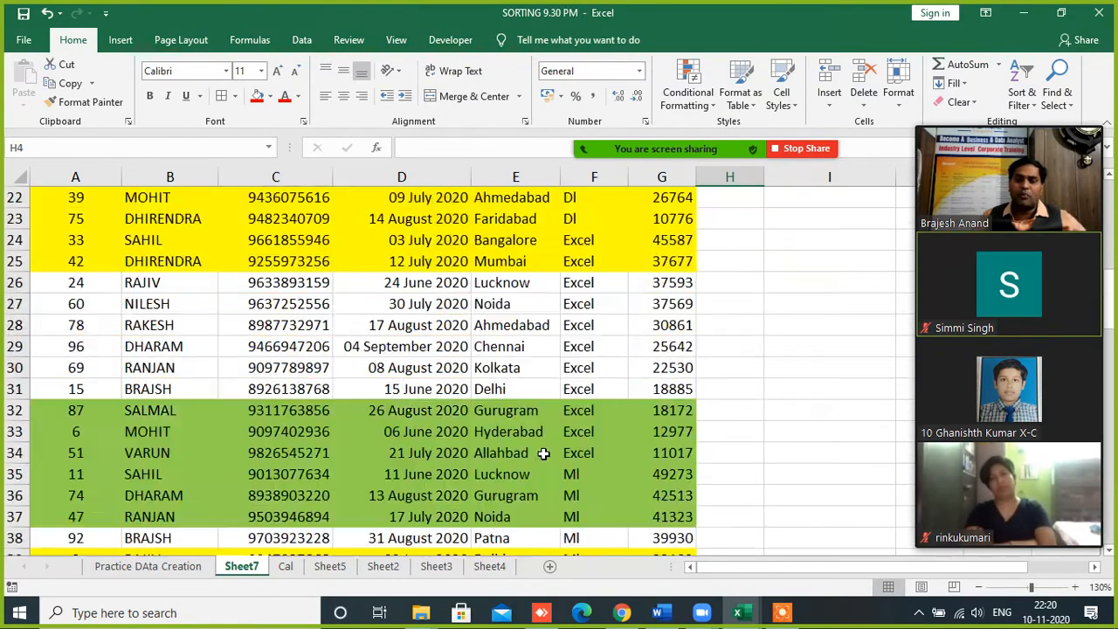
scroll(544, 454, up, 7)
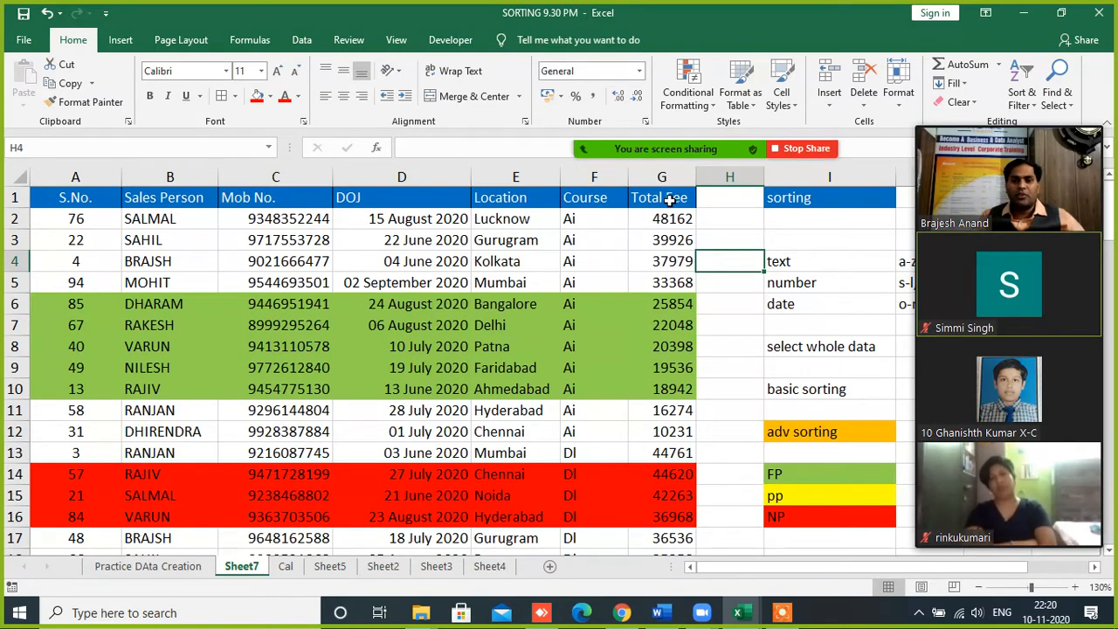
- Examine the header row, the green rows 6 to 10 and the remaining coloured groups down to the table's end
drag(670, 199, 44, 195)
drag(63, 299, 702, 405)
click(635, 382)
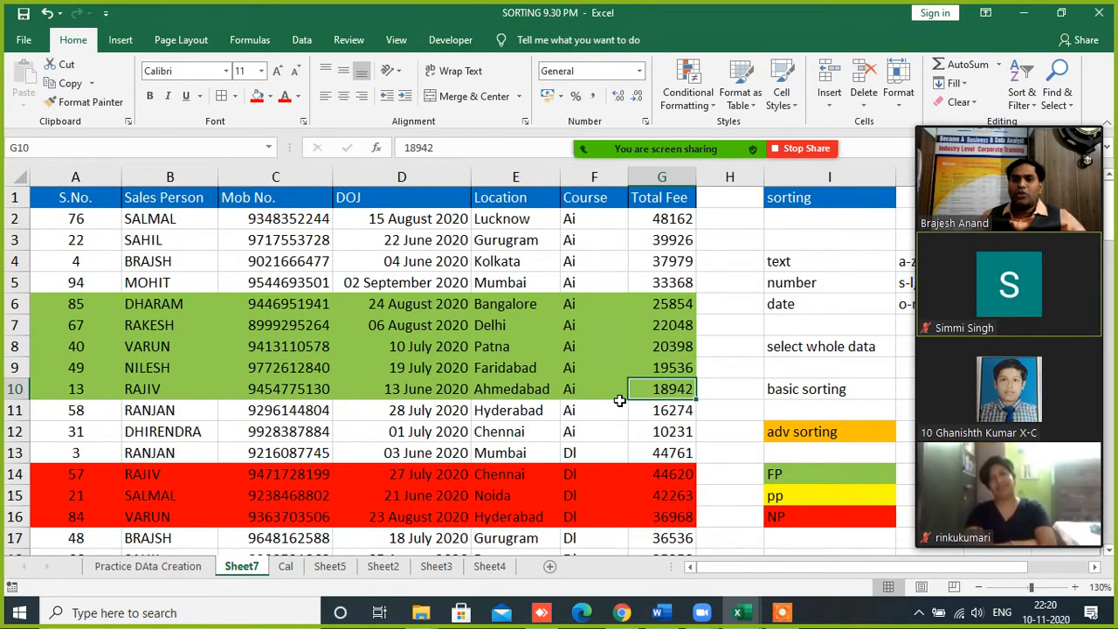
click(787, 429)
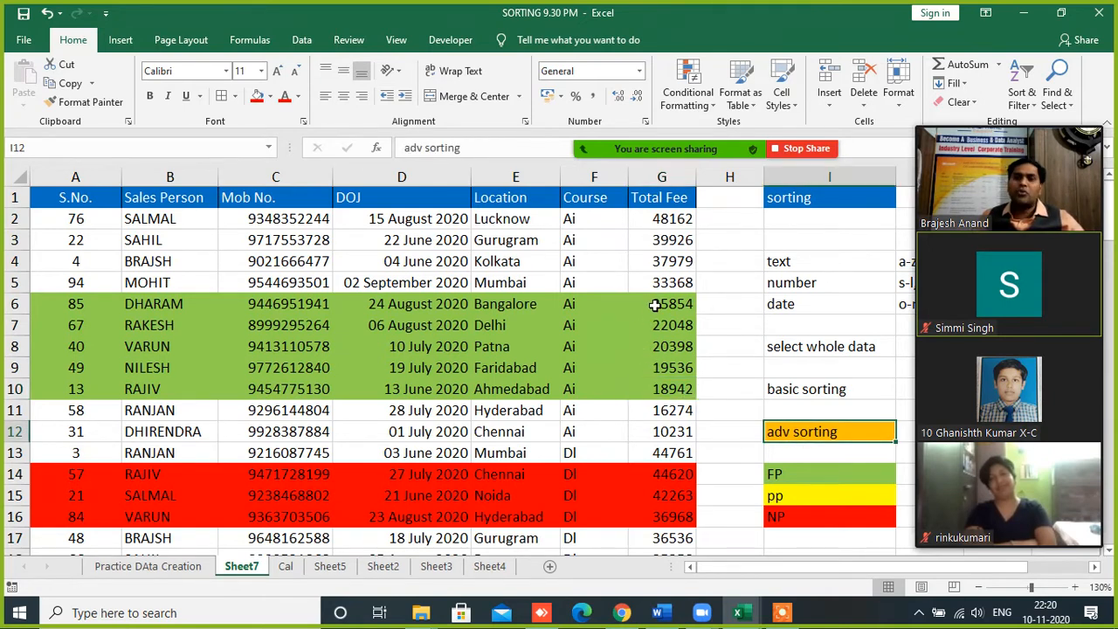
drag(653, 306, 144, 371)
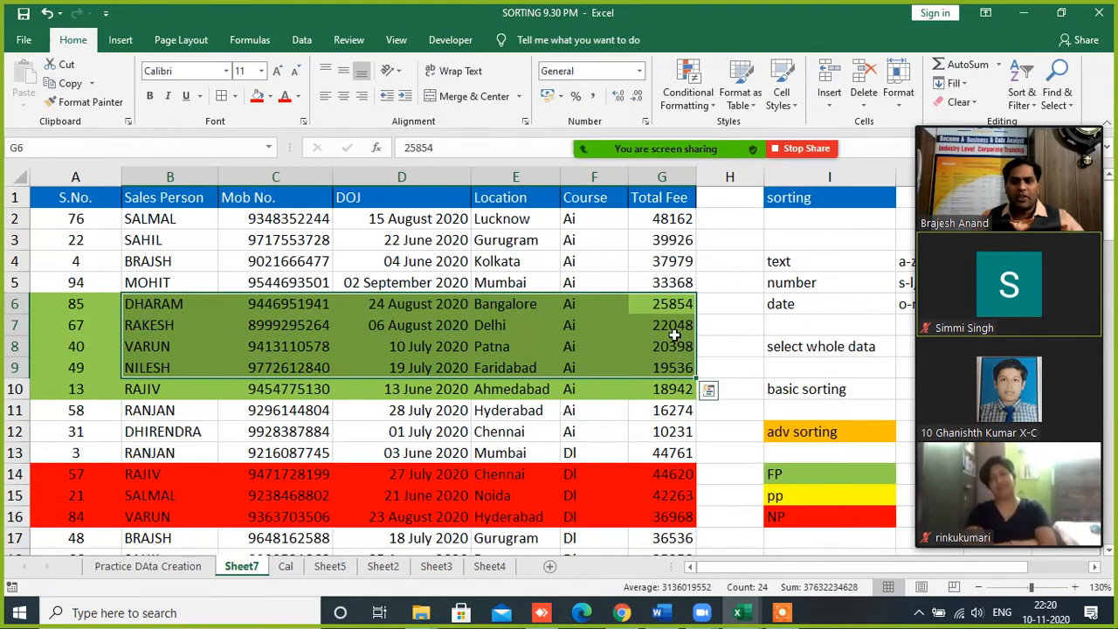
scroll(437, 414, down, 6)
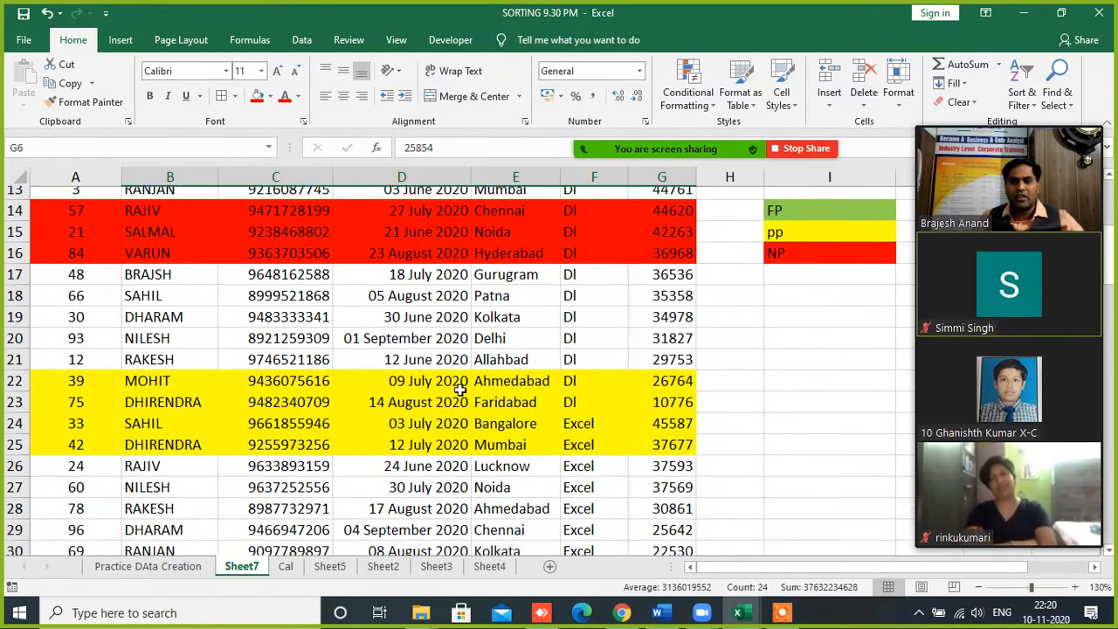
scroll(460, 409, down, 2)
scroll(664, 432, down, 4)
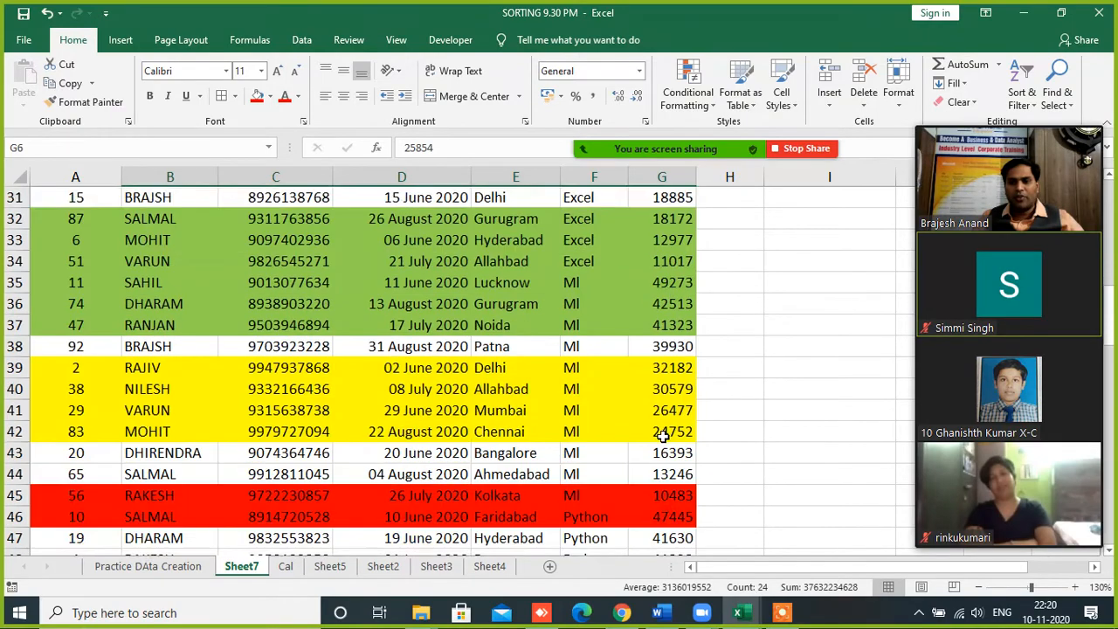
scroll(663, 438, down, 8)
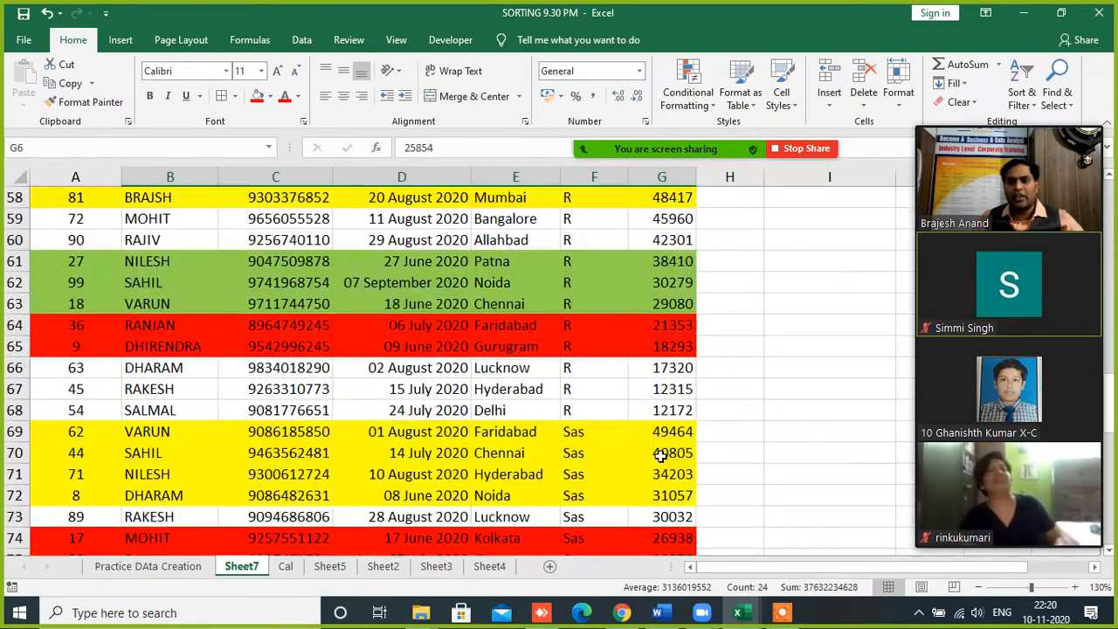
scroll(659, 452, down, 12)
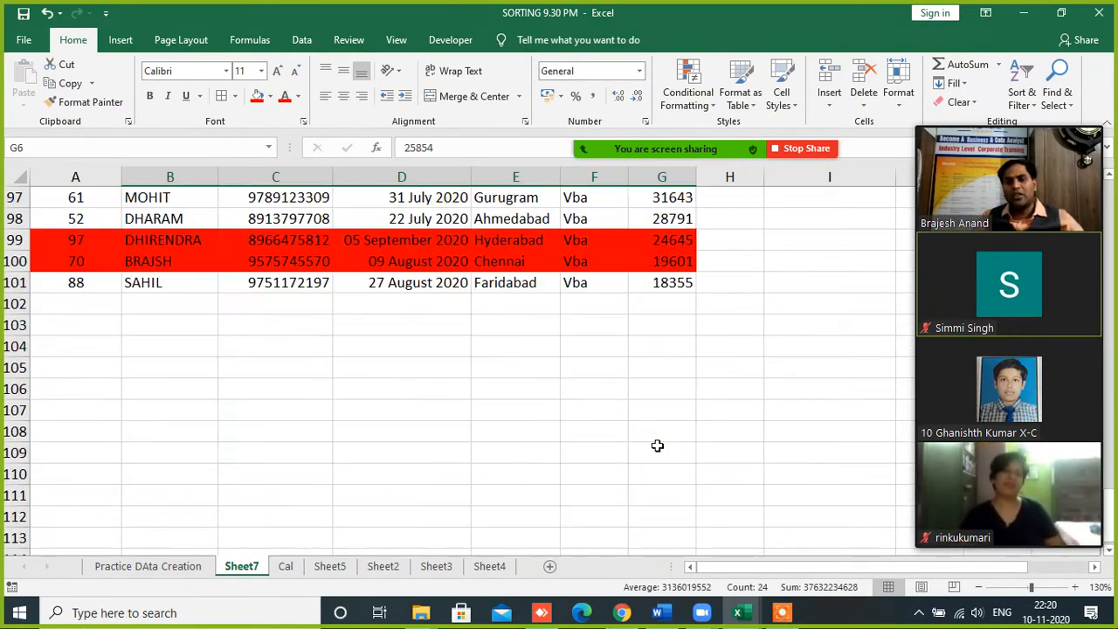
scroll(636, 429, up, 20)
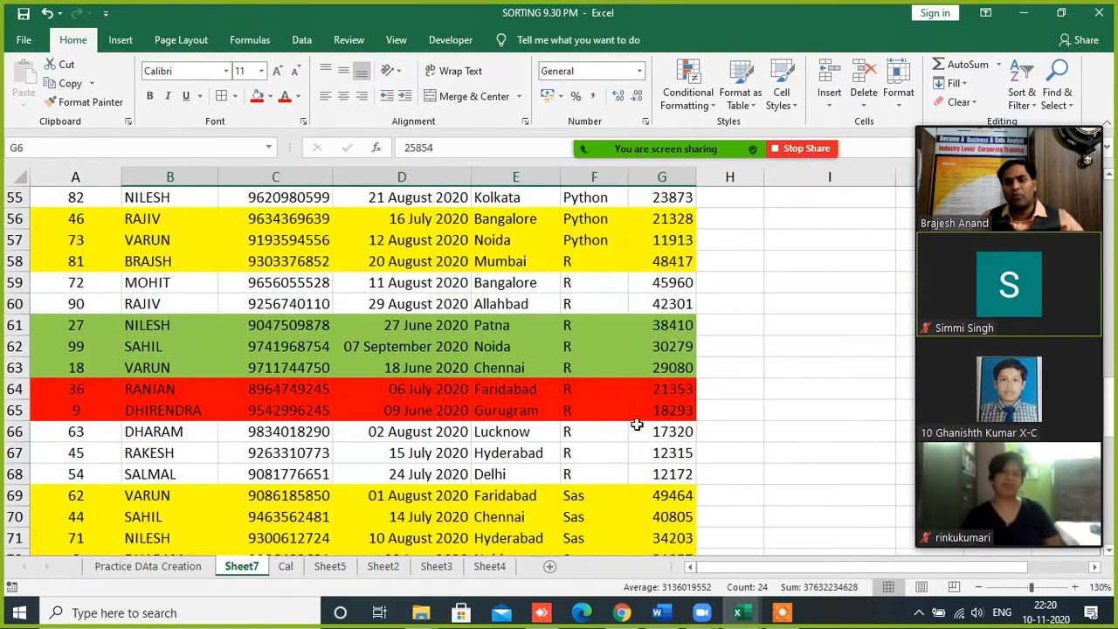
scroll(636, 425, up, 12)
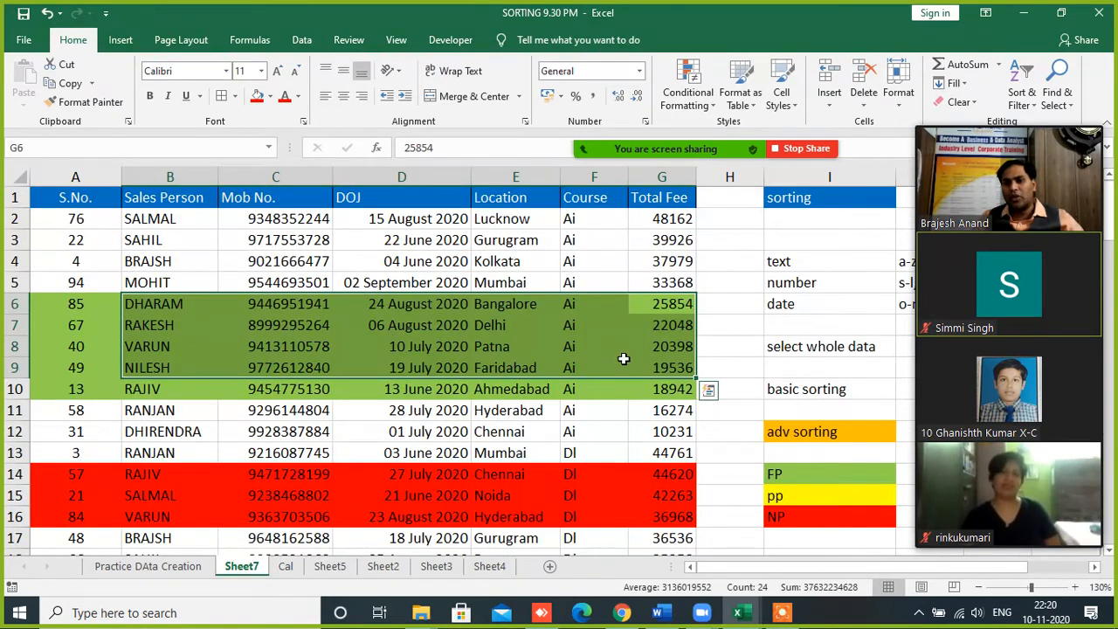
- Enter "cell color" in K12, on the same row as the adv sorting note
click(817, 470)
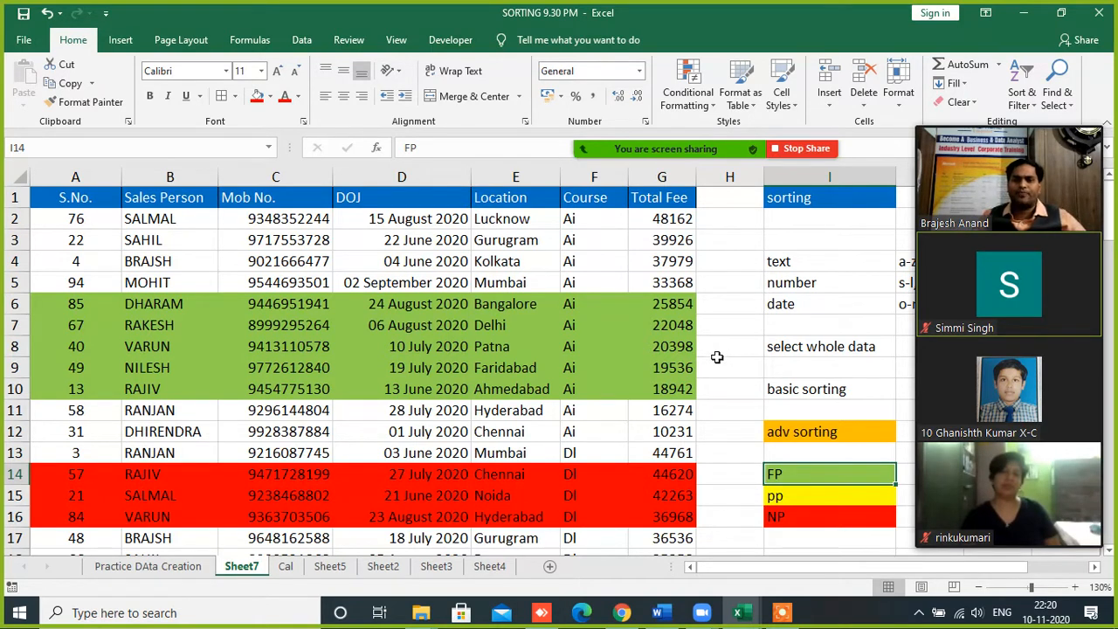
click(795, 437)
click(734, 436)
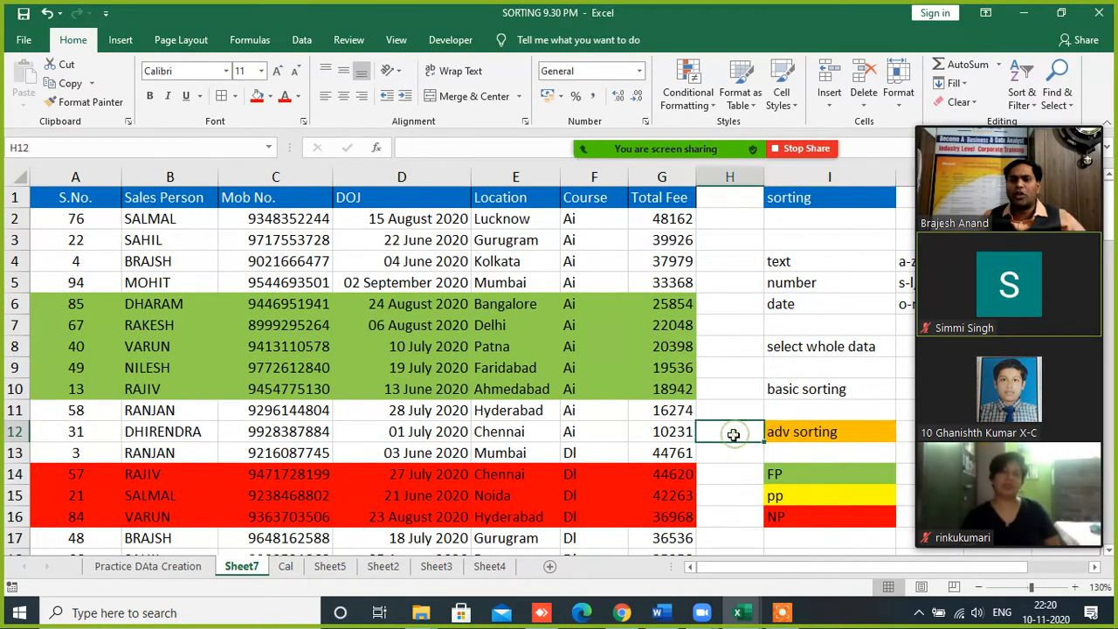
click(801, 455)
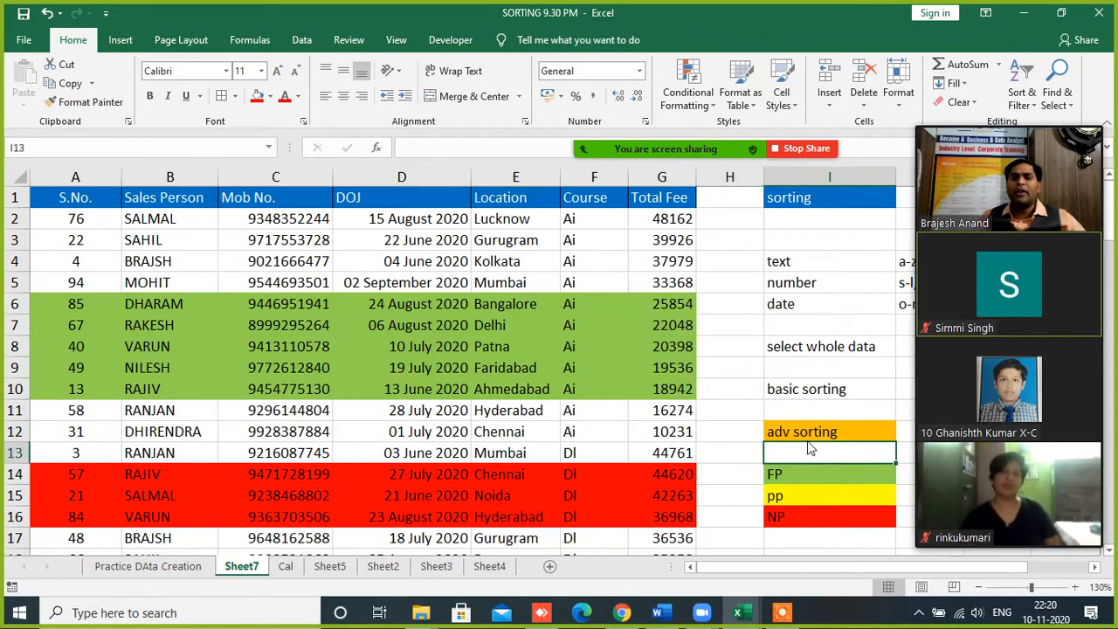
click(812, 432)
key(Right)
key(Right)
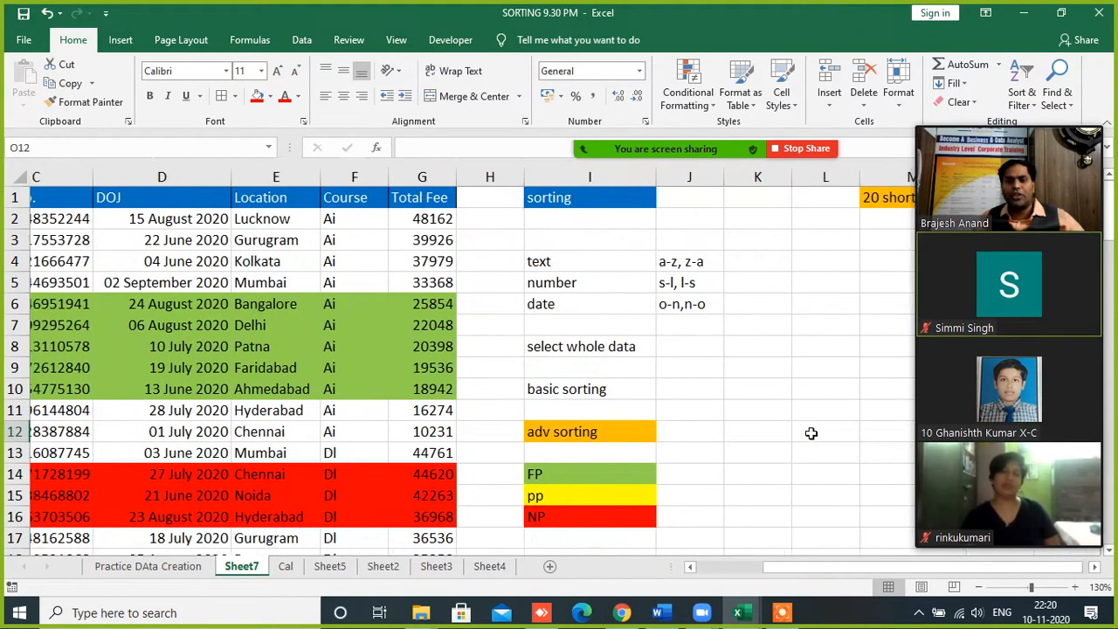
key(Left)
key(Right)
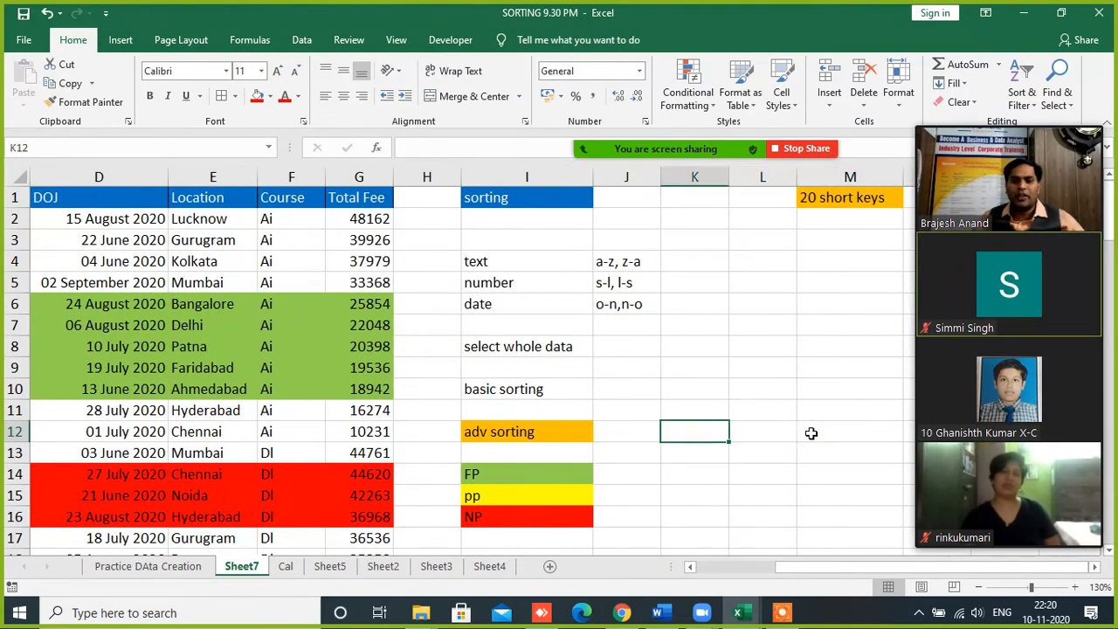
text(cell co)
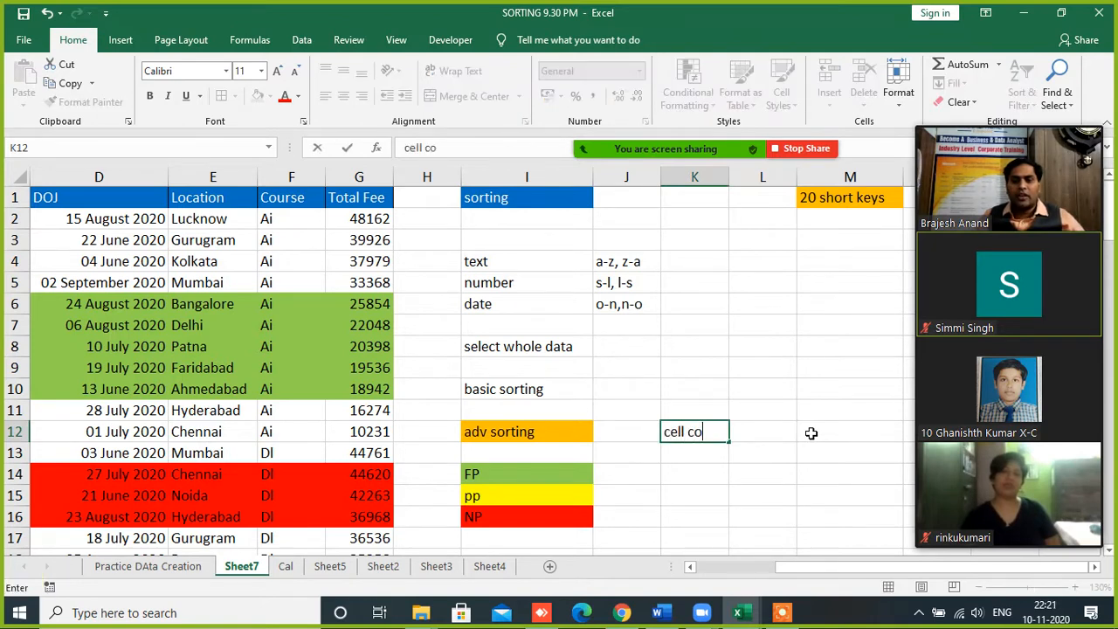
text(lor)
key(Return)
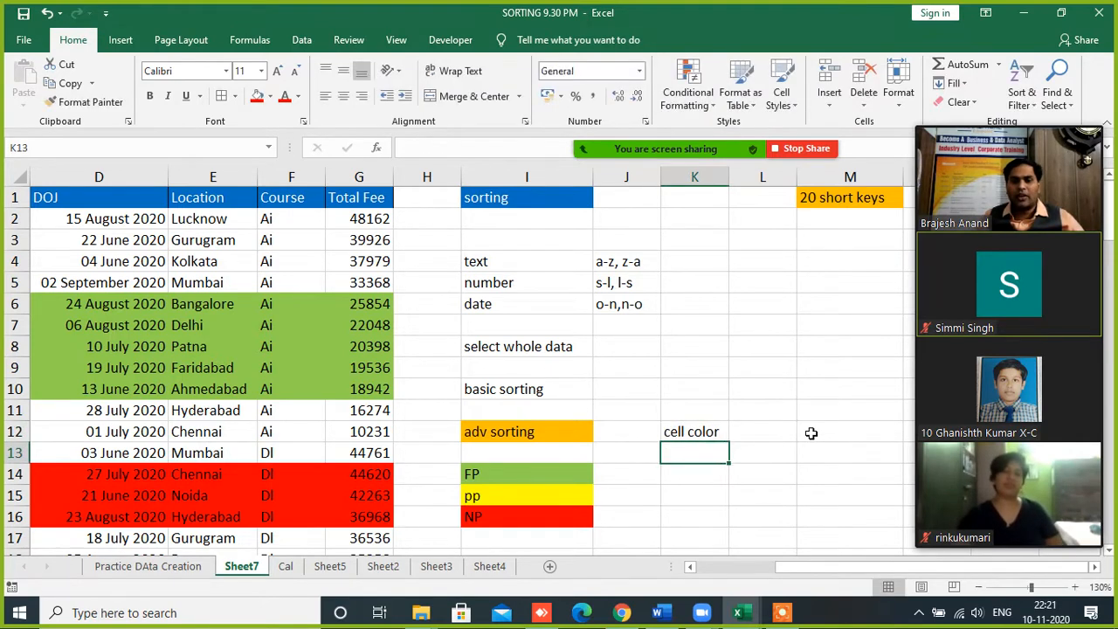
- Enter "font color" in K13 and "custom sorting" in K14, below the cell color entry
text(fornt color)
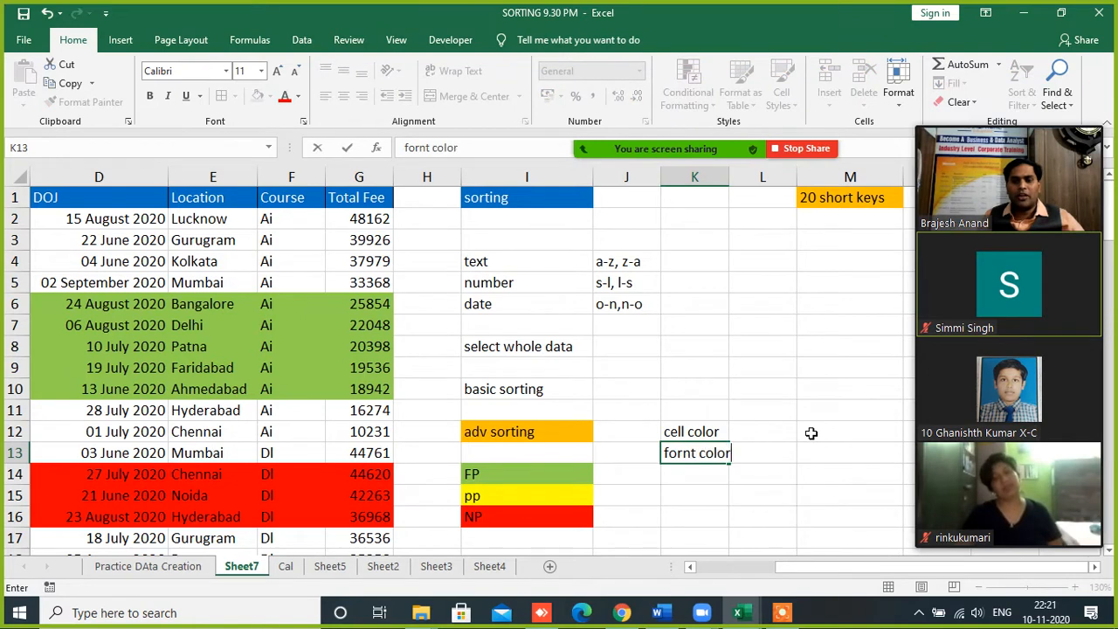
key(BackSpace)
key(BackSpace)
key(BackSpace)
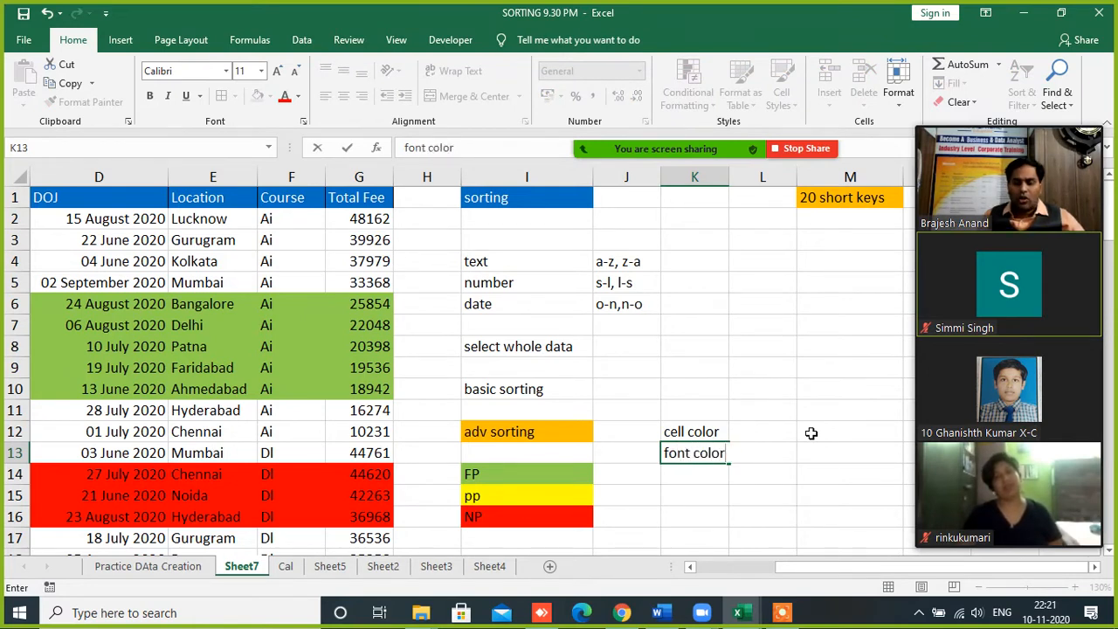
key(Return)
text(cus)
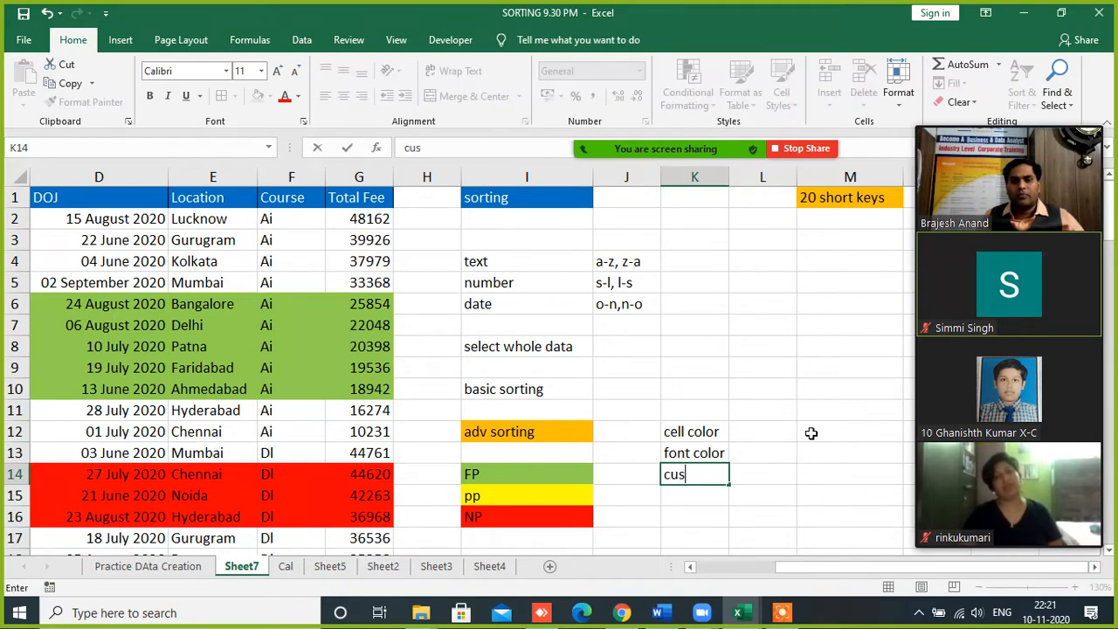
text(tom)
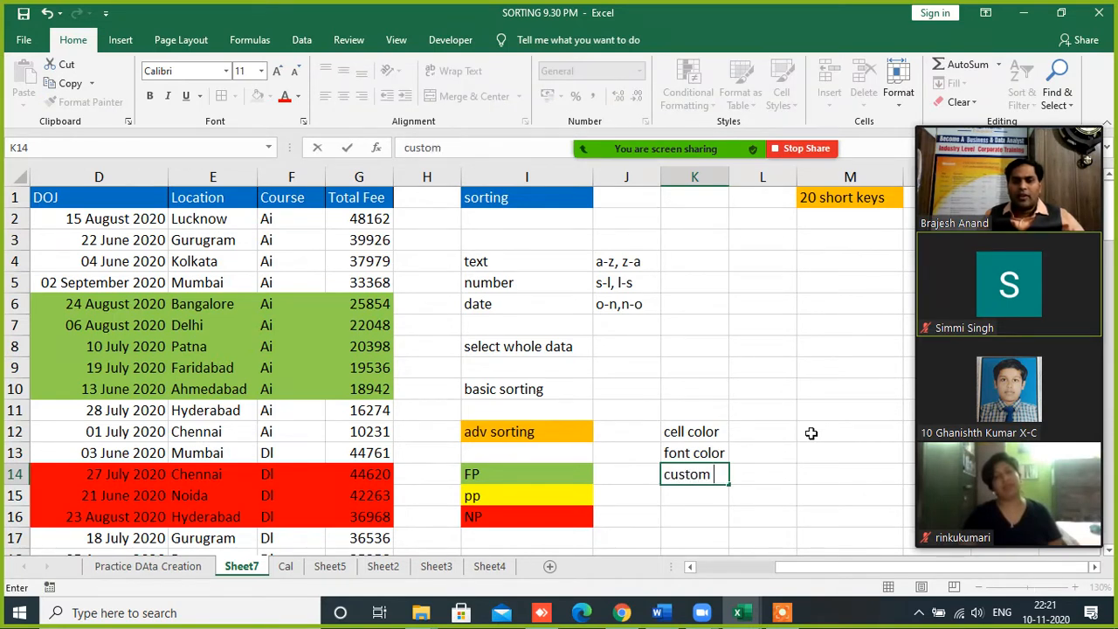
text( sor)
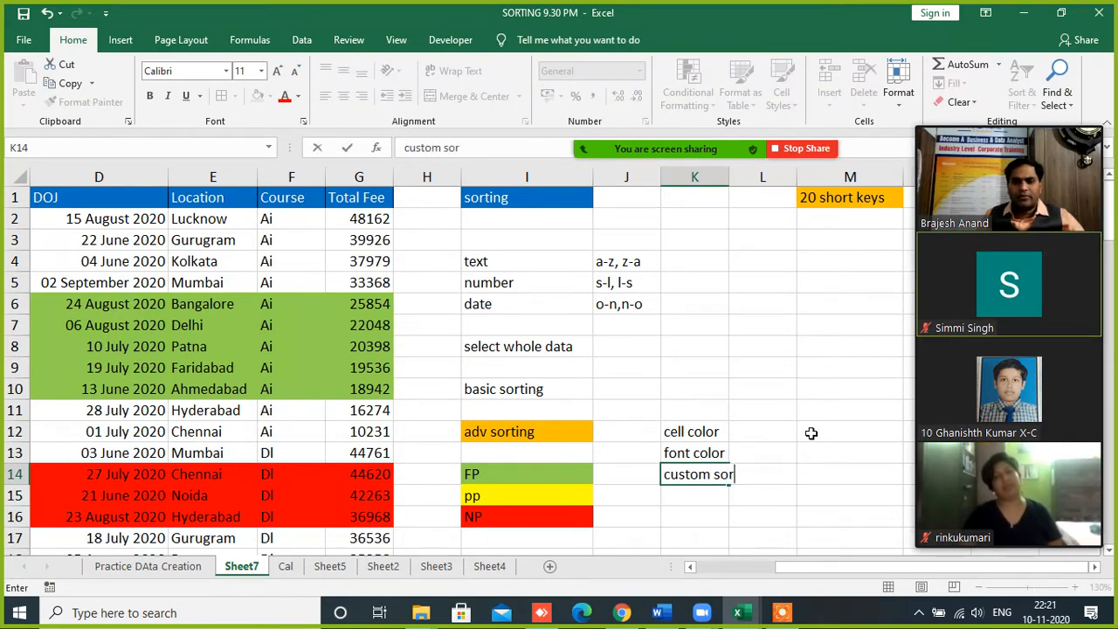
text(ting)
key(Return)
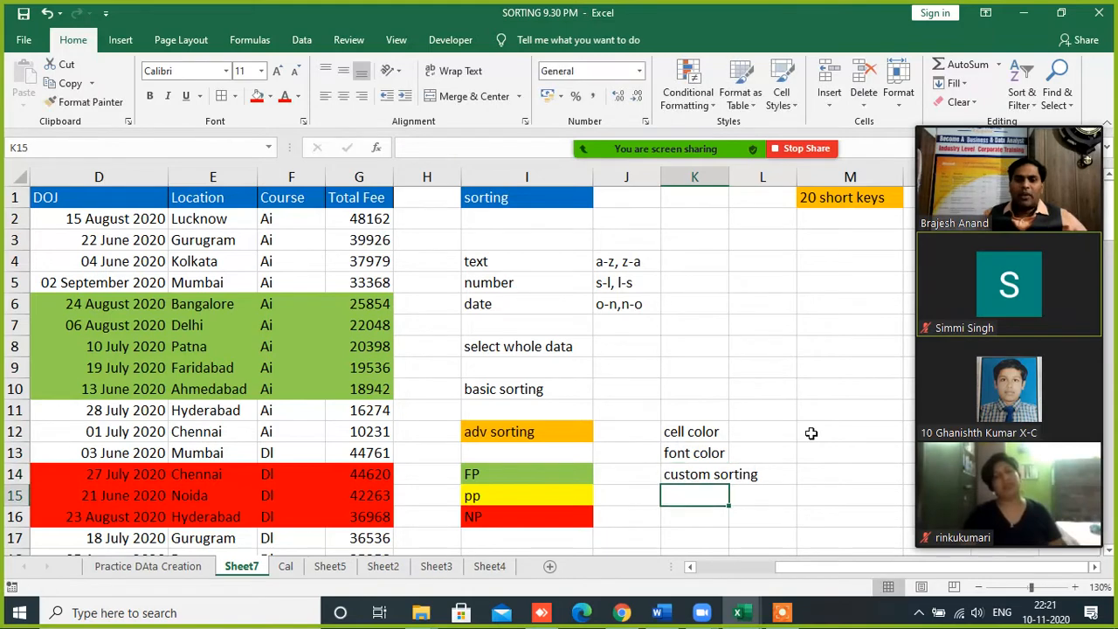
- Select the whole data table, from the S.No. column through Total Fee, including its header row
click(359, 369)
key(Left)
key(Left)
key(Left)
key(Left)
key(Left)
key(Left)
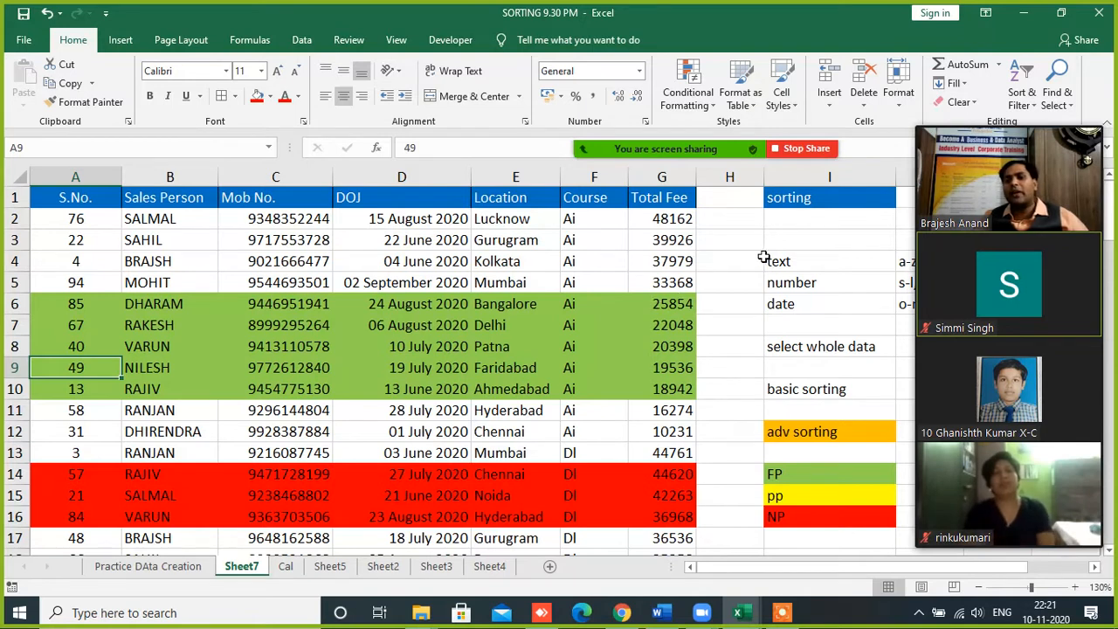
click(727, 238)
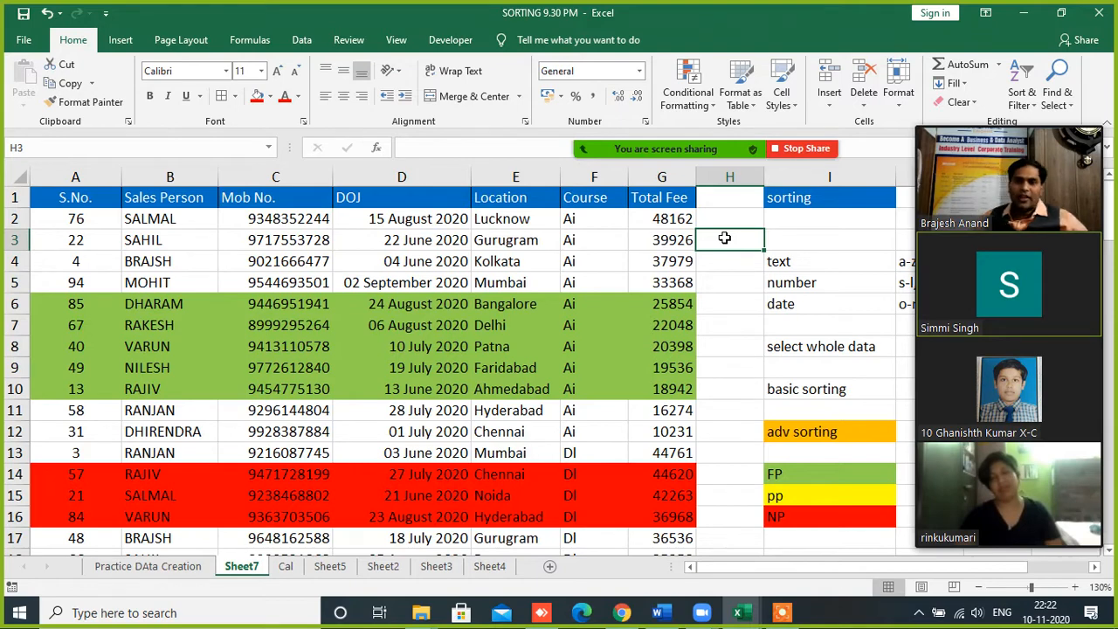
click(653, 189)
key(ctrl+a)
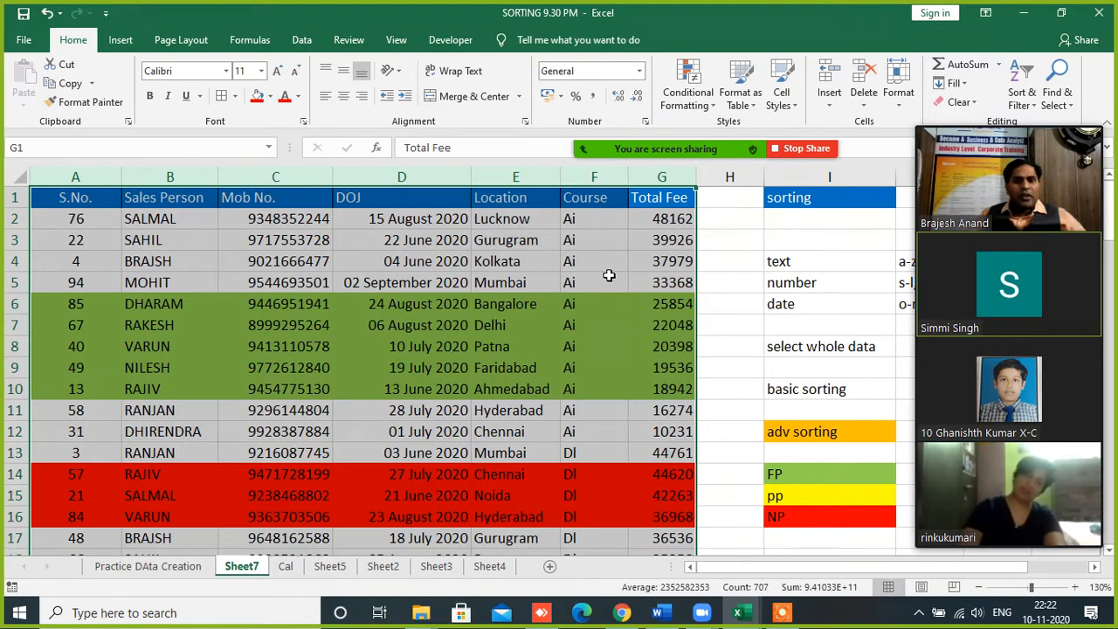
- Sort the table by S.No. on Cell Color, with green placed On Top
click(301, 40)
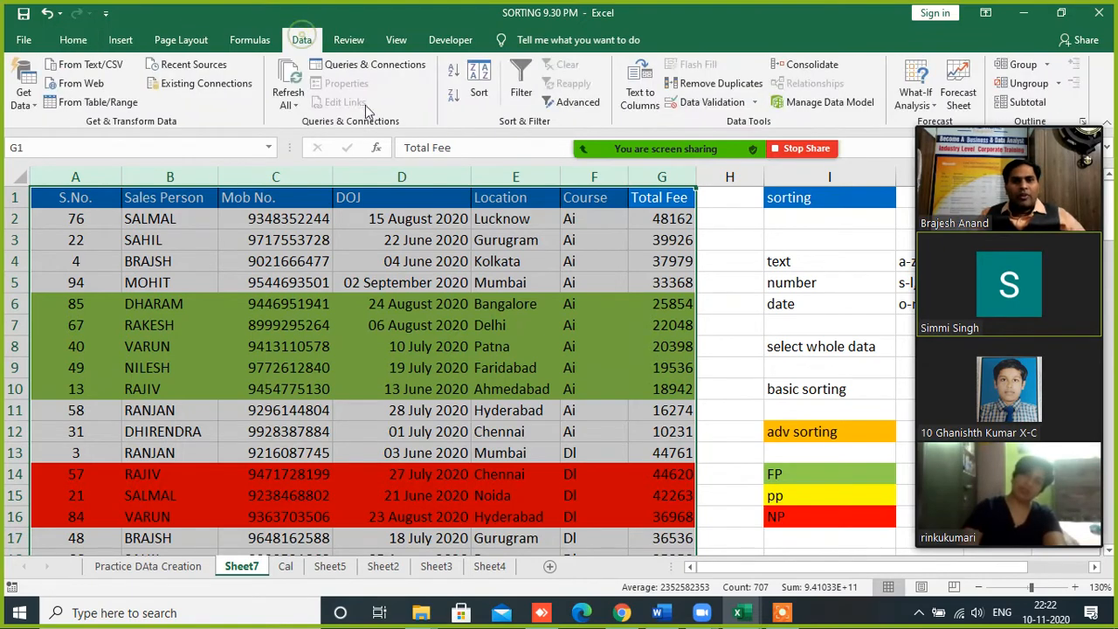
click(479, 85)
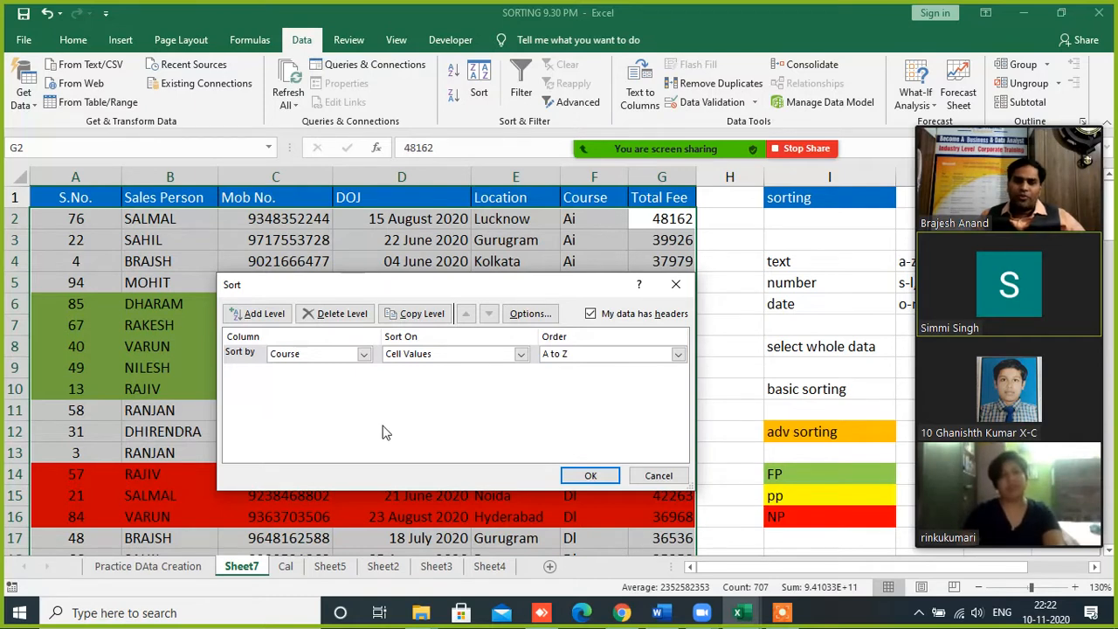
click(364, 355)
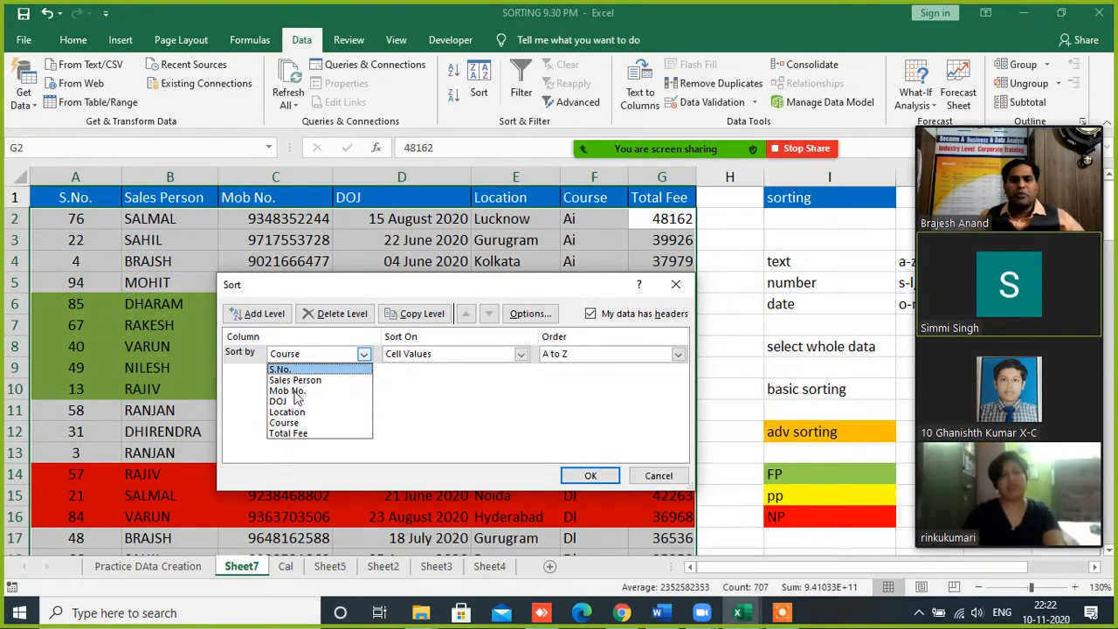
click(293, 370)
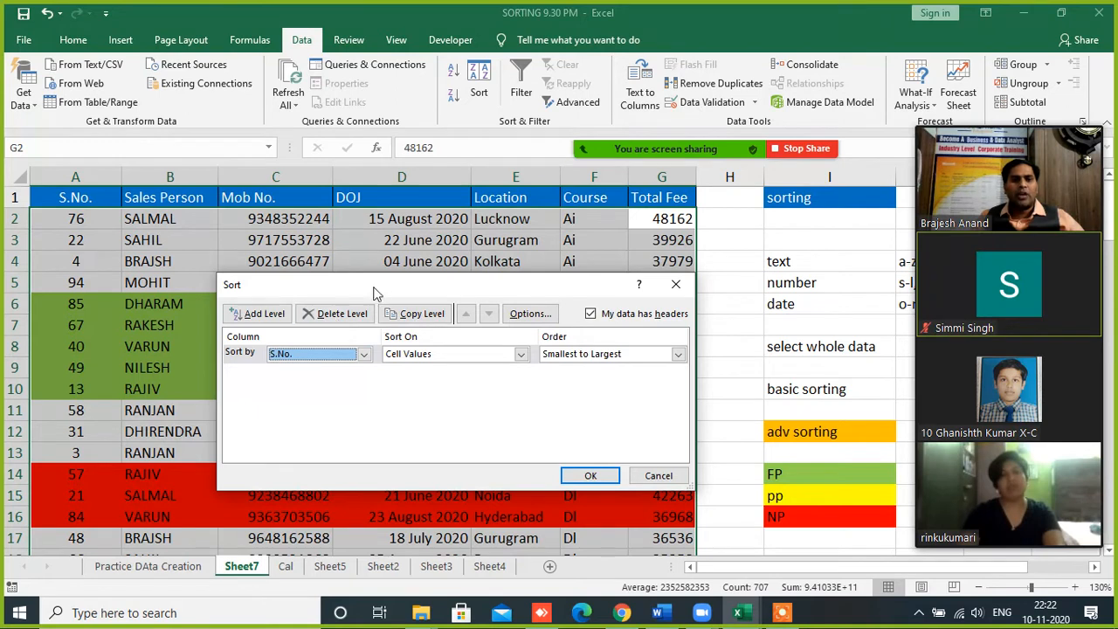
drag(376, 291, 334, 363)
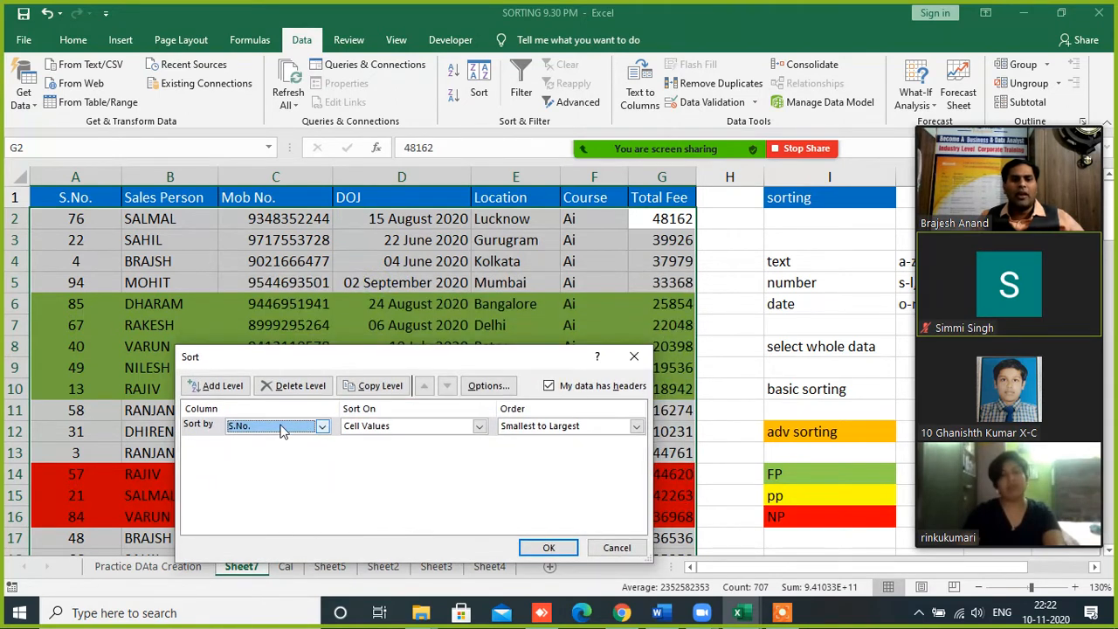
click(380, 427)
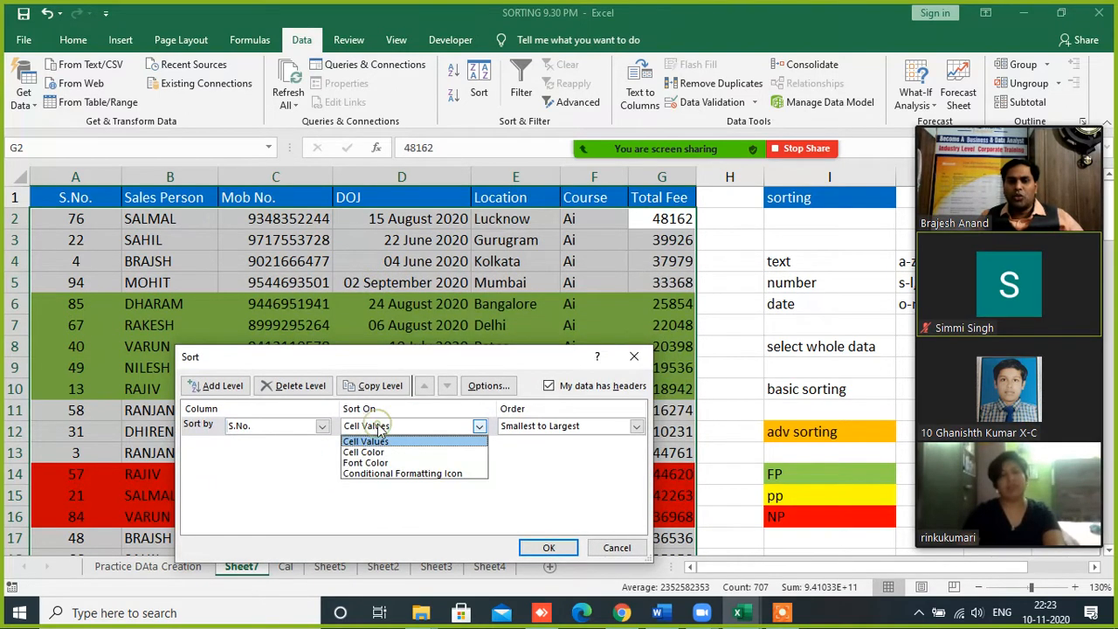
click(374, 454)
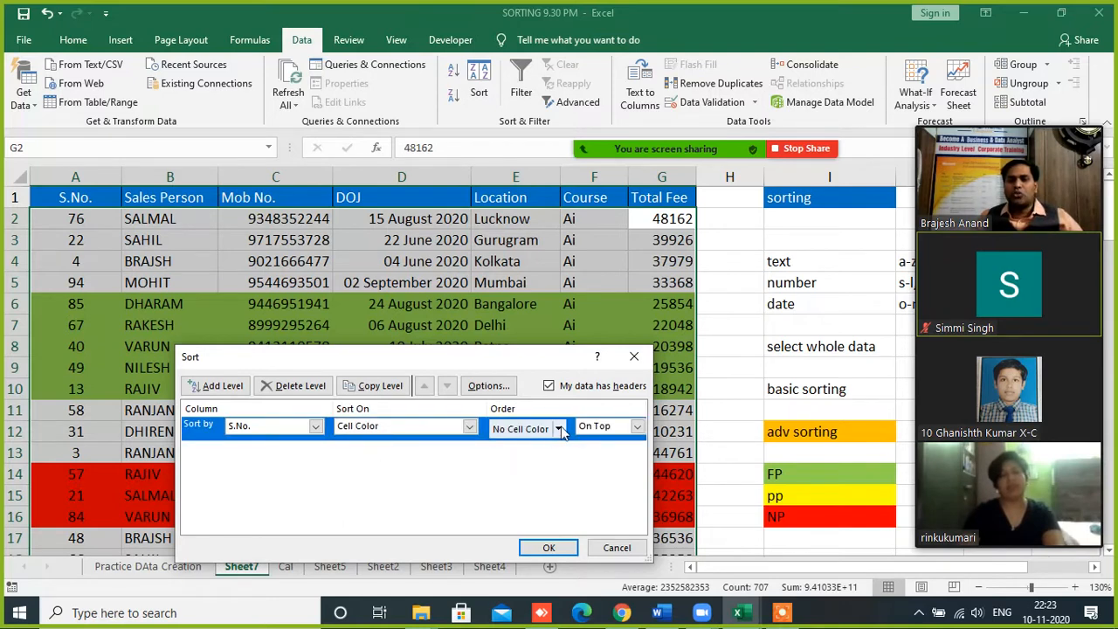
click(522, 428)
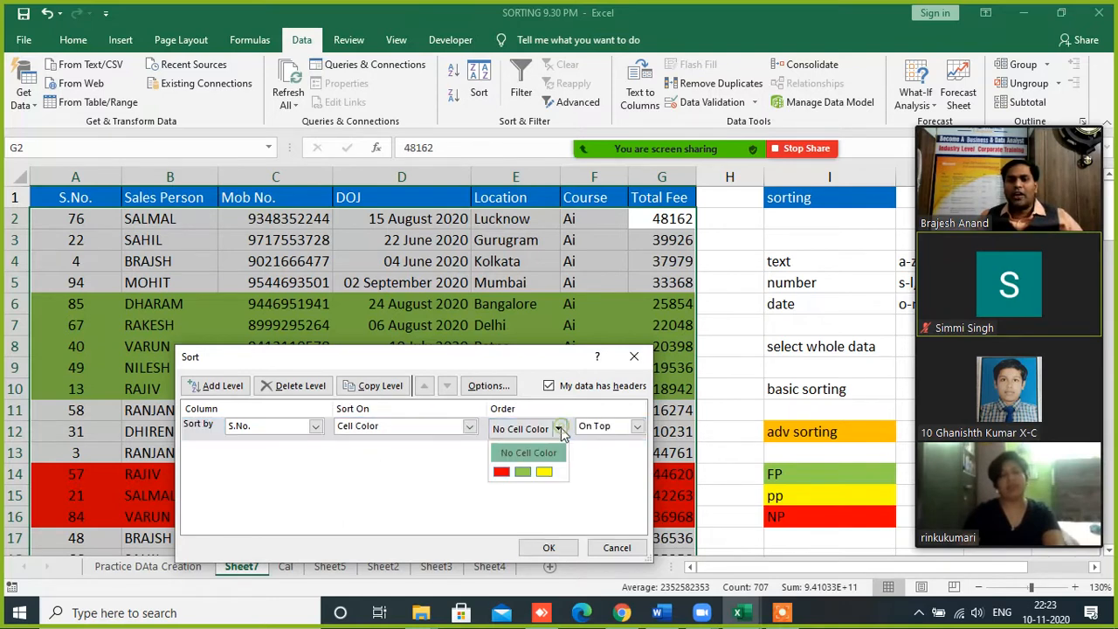
click(523, 473)
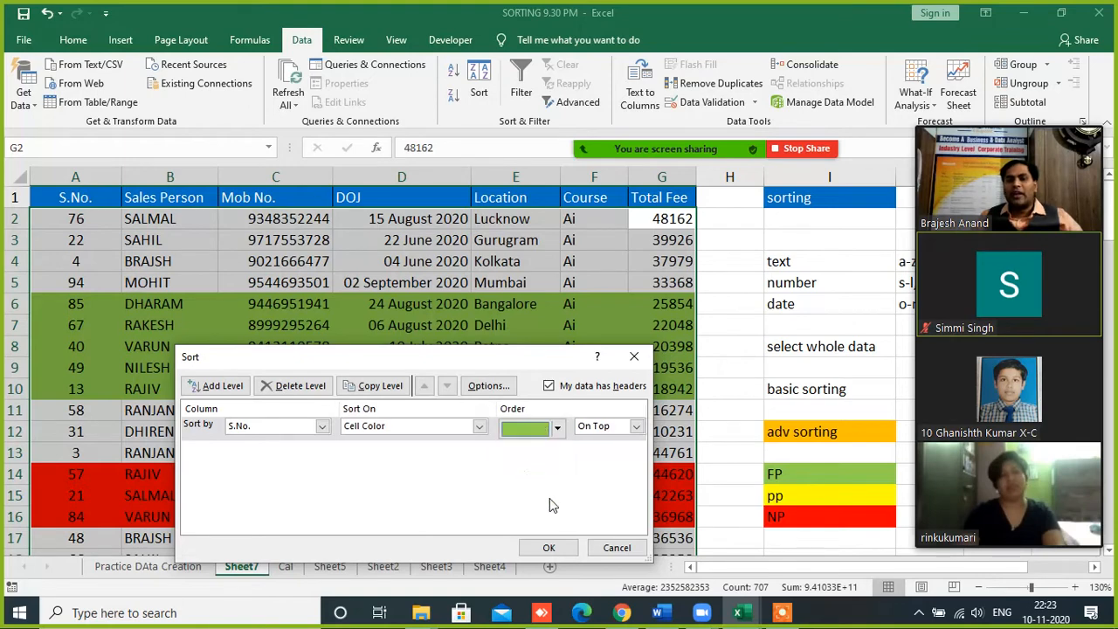
click(547, 549)
- Examine the sorted table, comparing the green rows at its start with the rows that follow them
scroll(443, 370, down, 12)
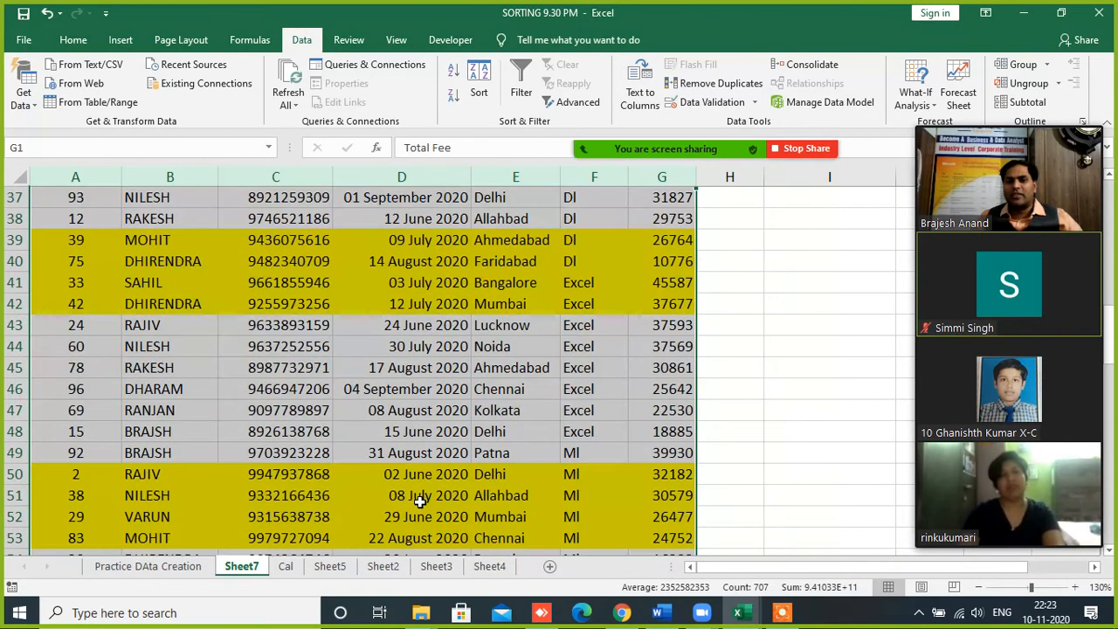
scroll(420, 501, up, 12)
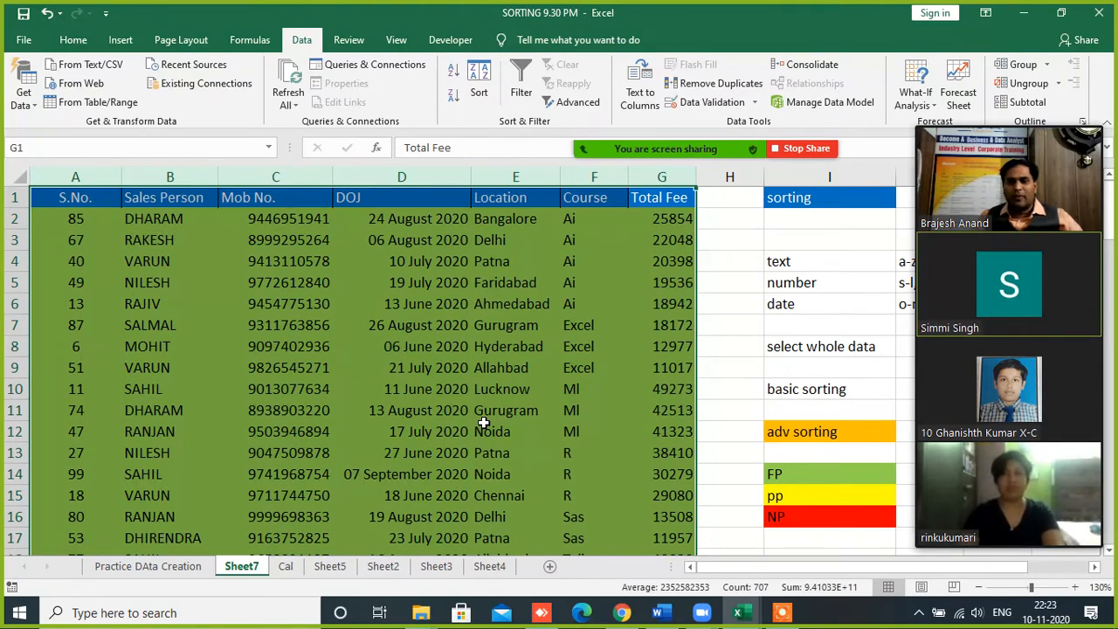
scroll(495, 395, down, 3)
scroll(503, 411, up, 2)
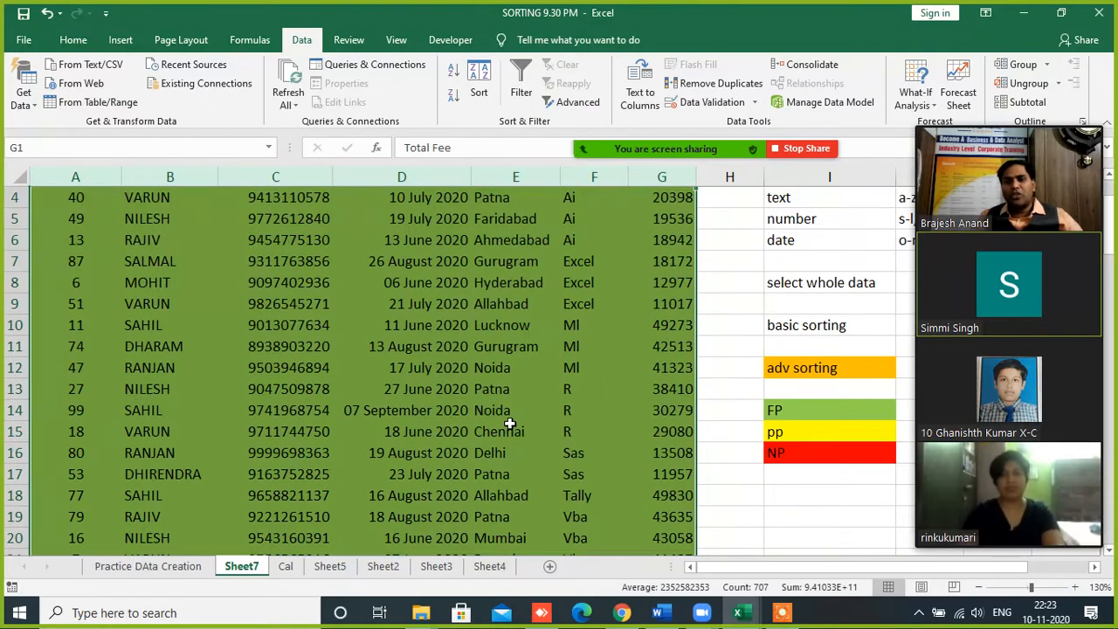
scroll(517, 431, down, 9)
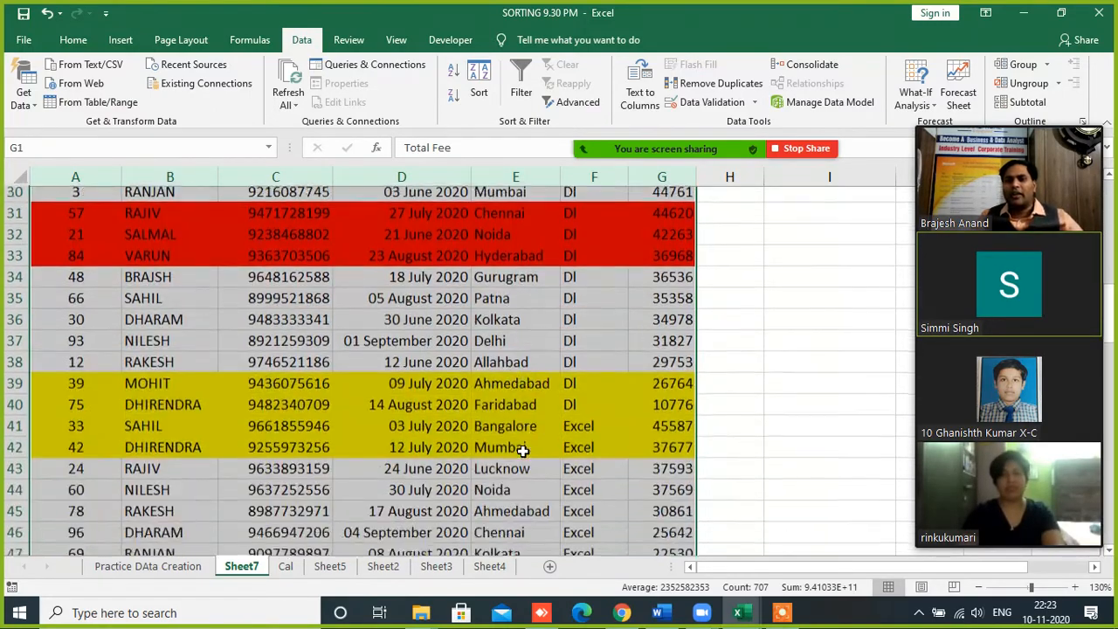
scroll(528, 448, up, 6)
scroll(528, 447, down, 6)
scroll(502, 384, up, 10)
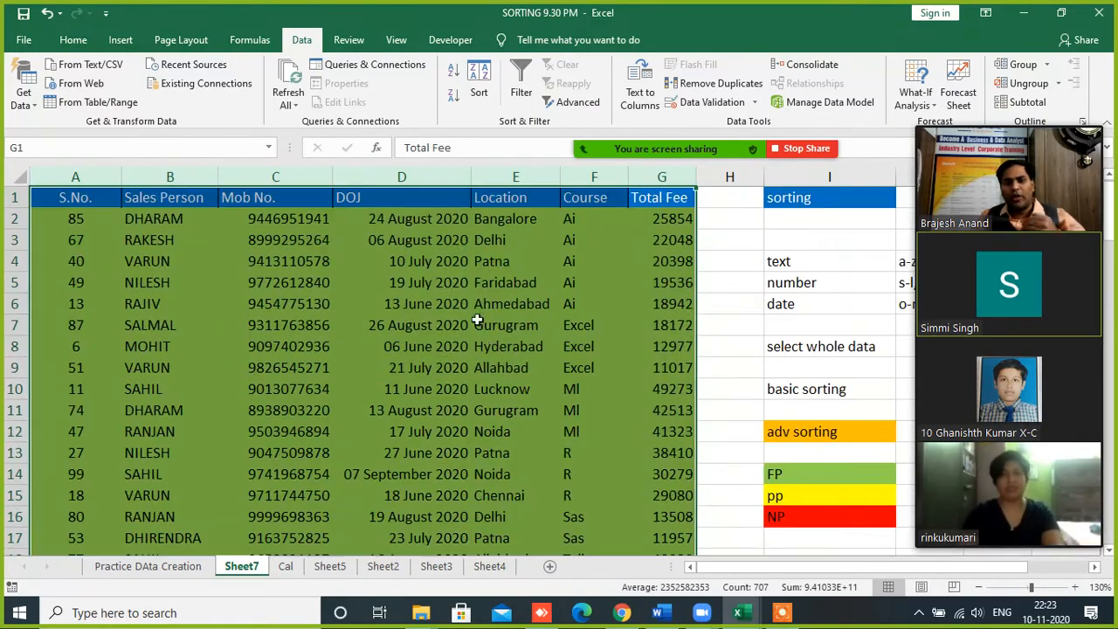
- Examine the uncoloured, red and yellow row groups from row 24 down to the table's end
scroll(472, 226, down, 7)
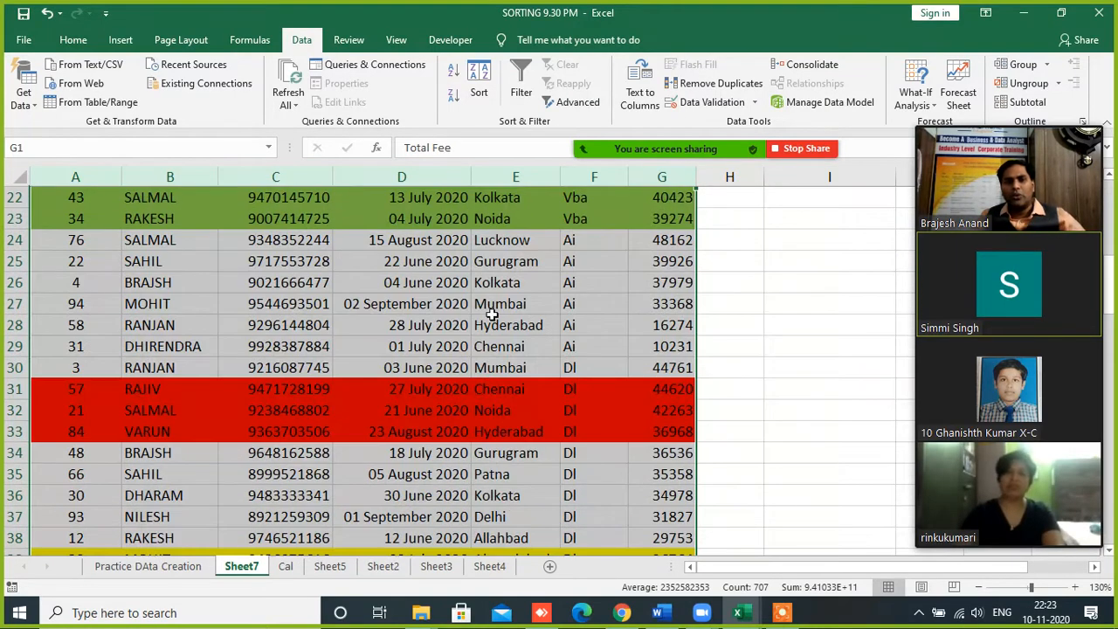
drag(509, 238, 505, 516)
scroll(505, 517, down, 4)
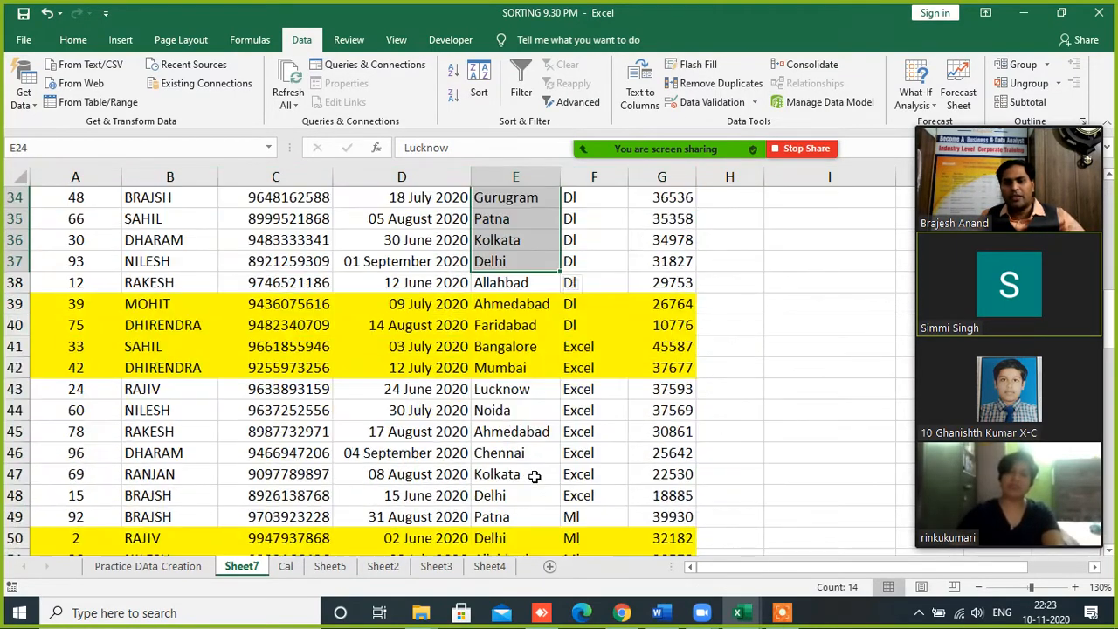
scroll(507, 378, down, 3)
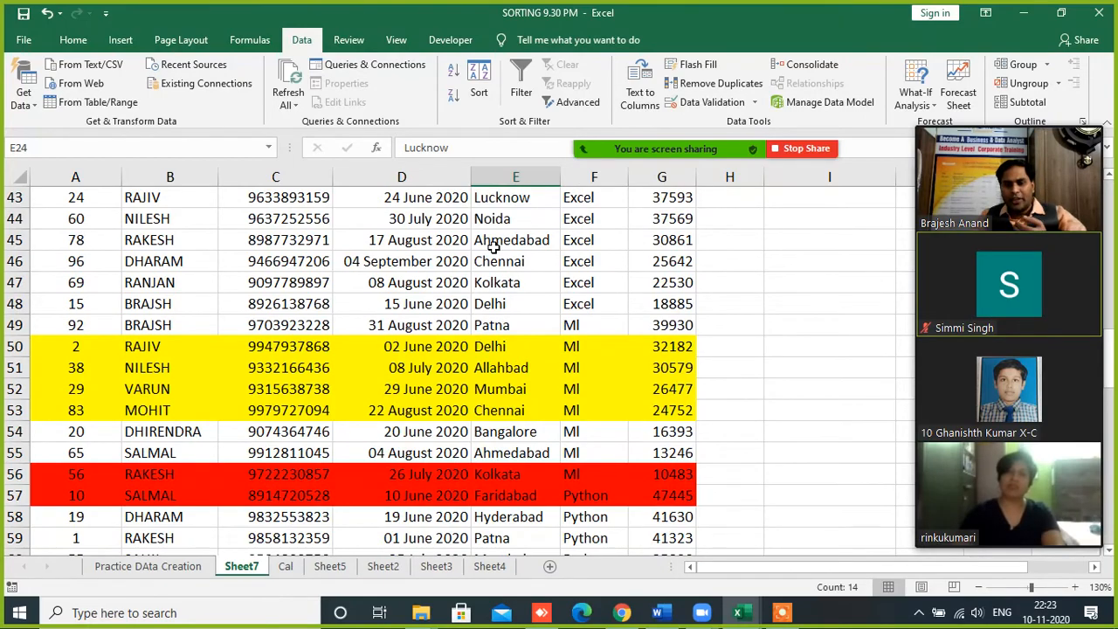
scroll(497, 445, down, 3)
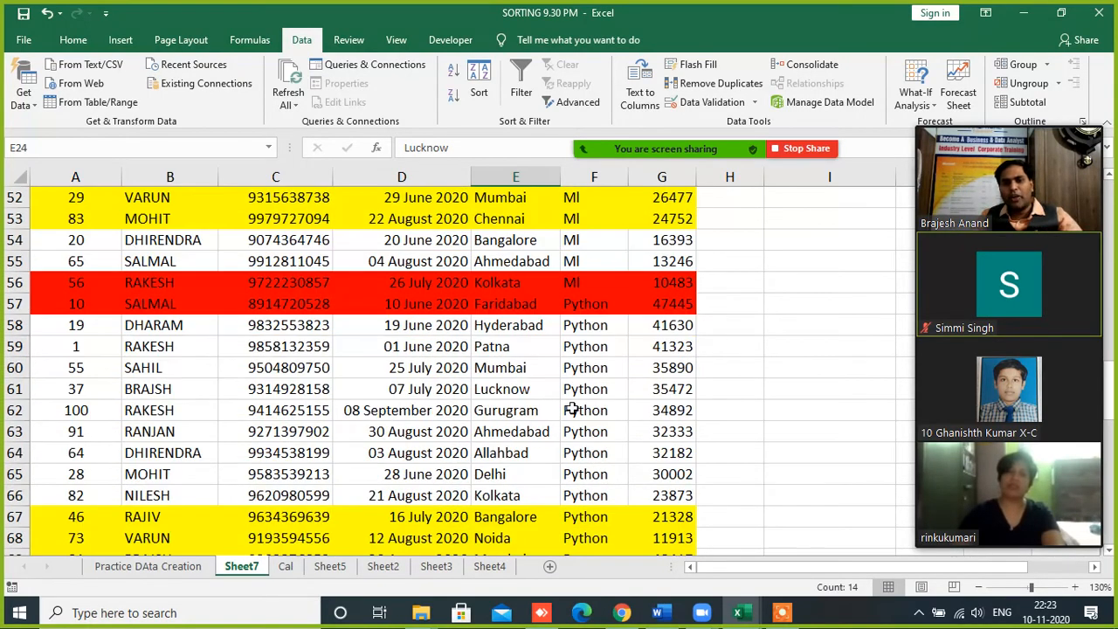
scroll(570, 410, down, 11)
scroll(612, 394, up, 11)
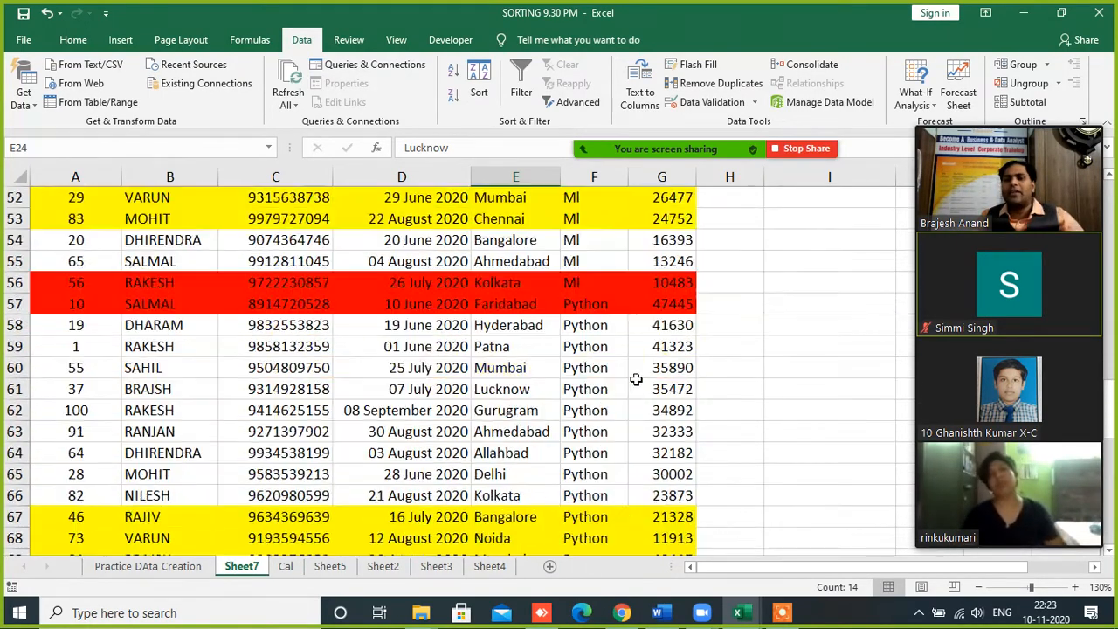
scroll(636, 379, up, 17)
click(721, 264)
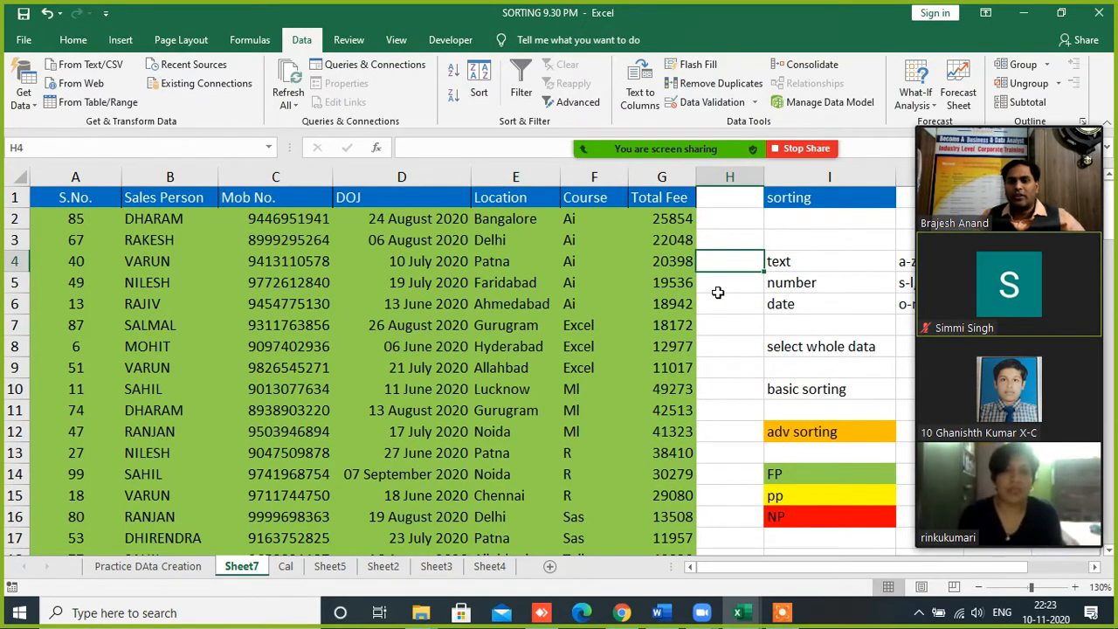
- Open the Sort settings for columns A to G and copy the green S.No. Cell Color level twice, making three levels
drag(655, 176, 63, 177)
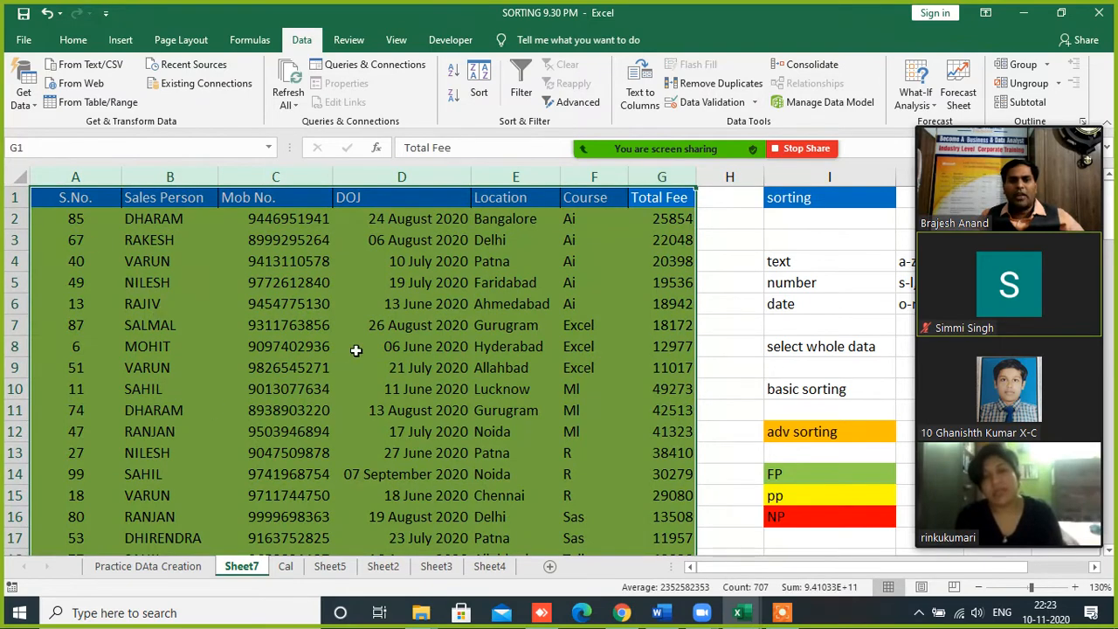
click(478, 88)
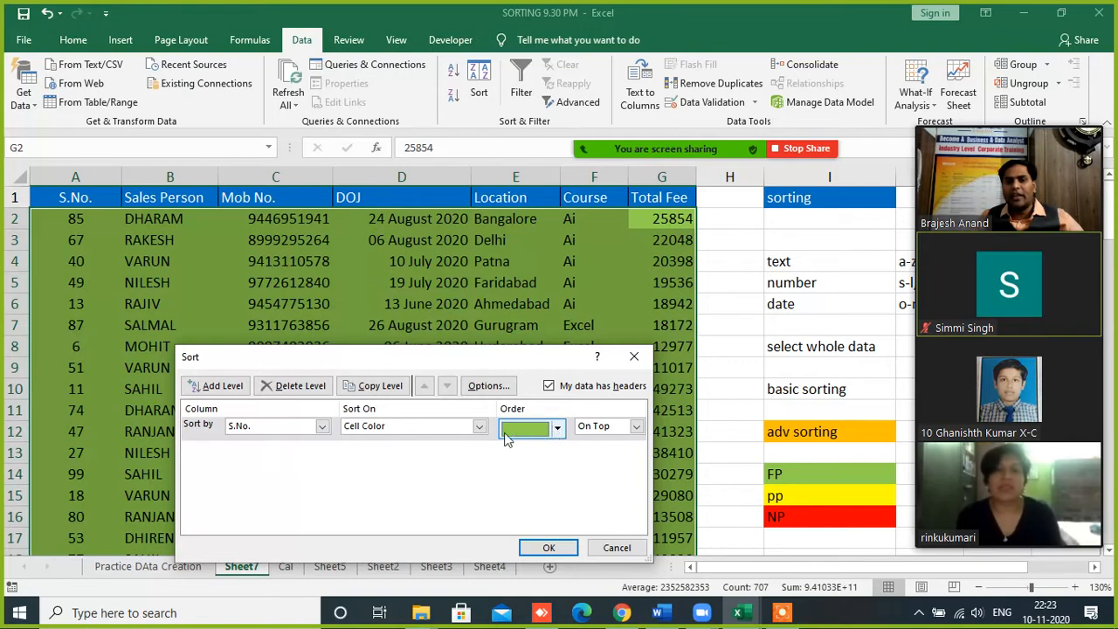
click(385, 395)
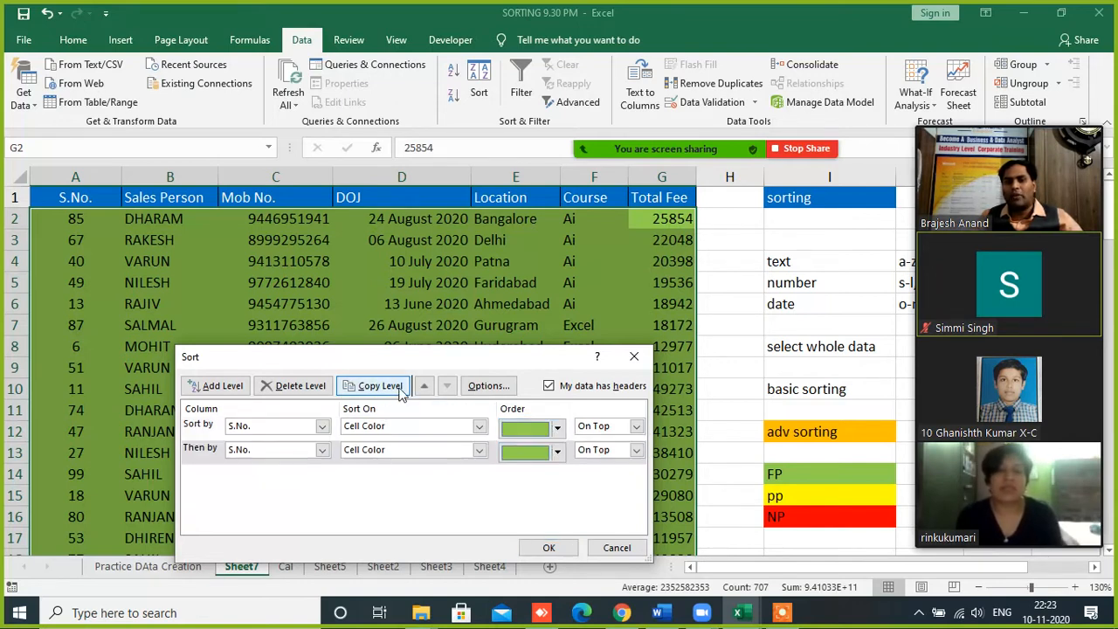
drag(412, 360, 435, 226)
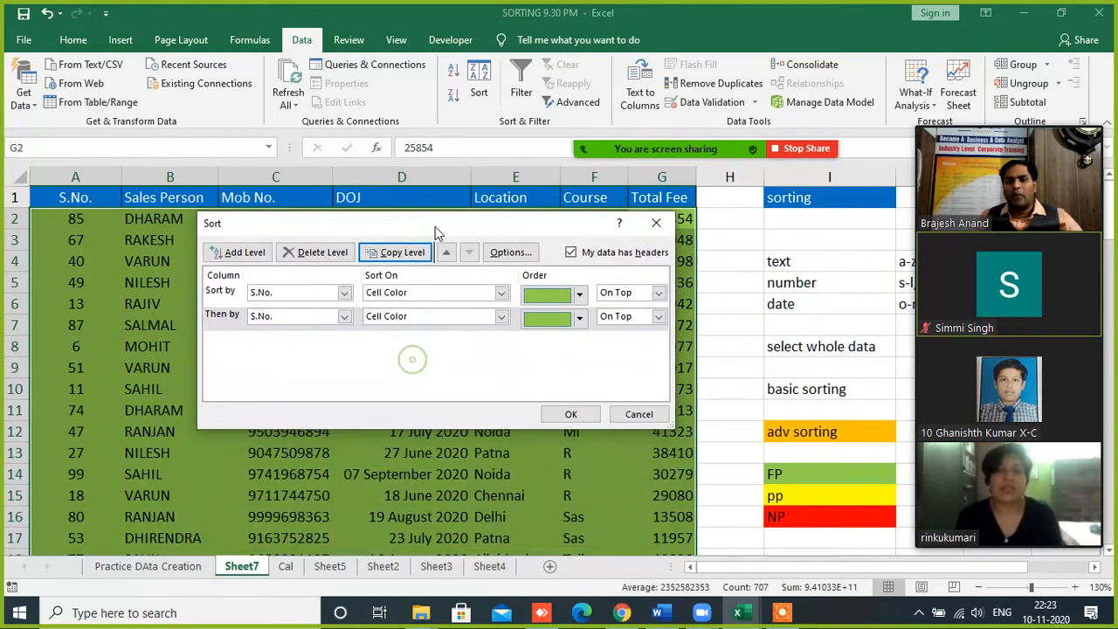
click(578, 295)
click(388, 253)
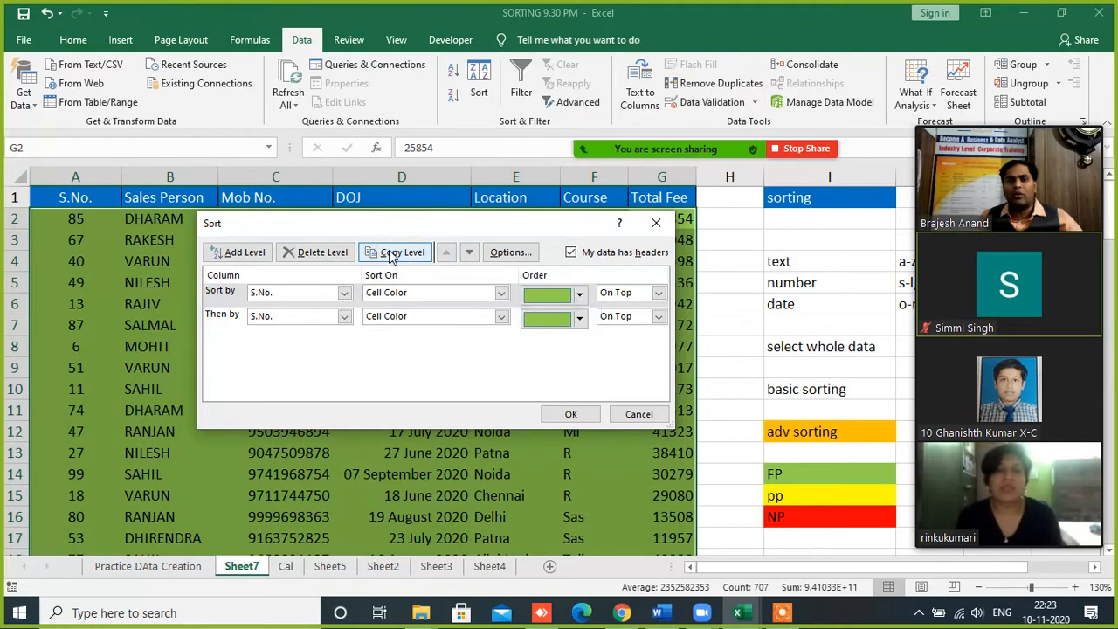
click(391, 253)
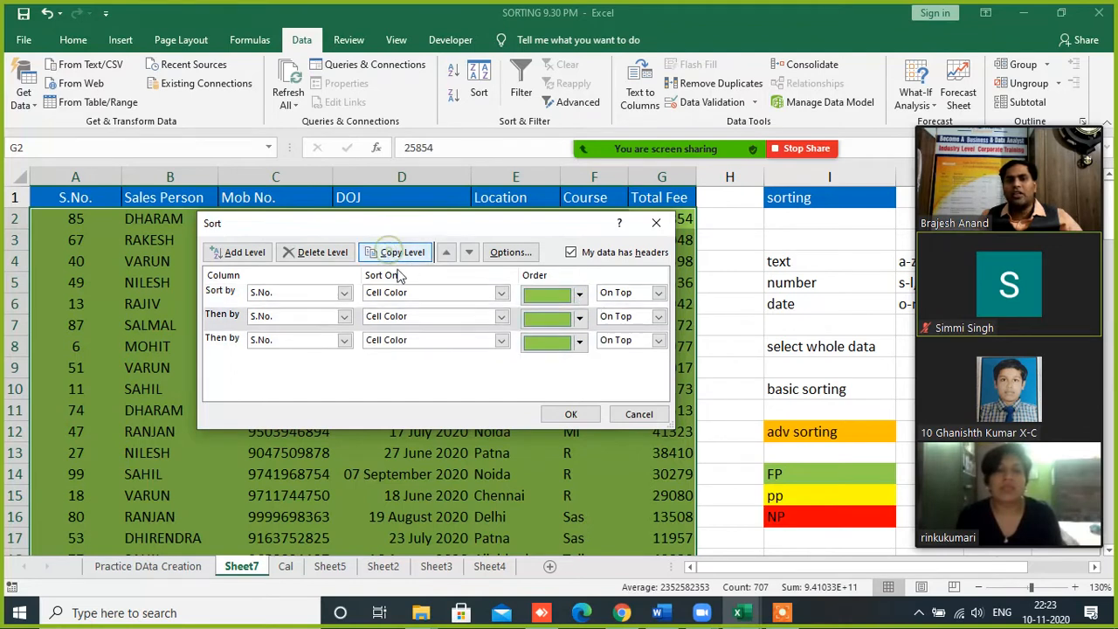
- Set the second Cell Color level to yellow and the third to red, both On Top, and apply the three-level sort
click(579, 318)
click(564, 363)
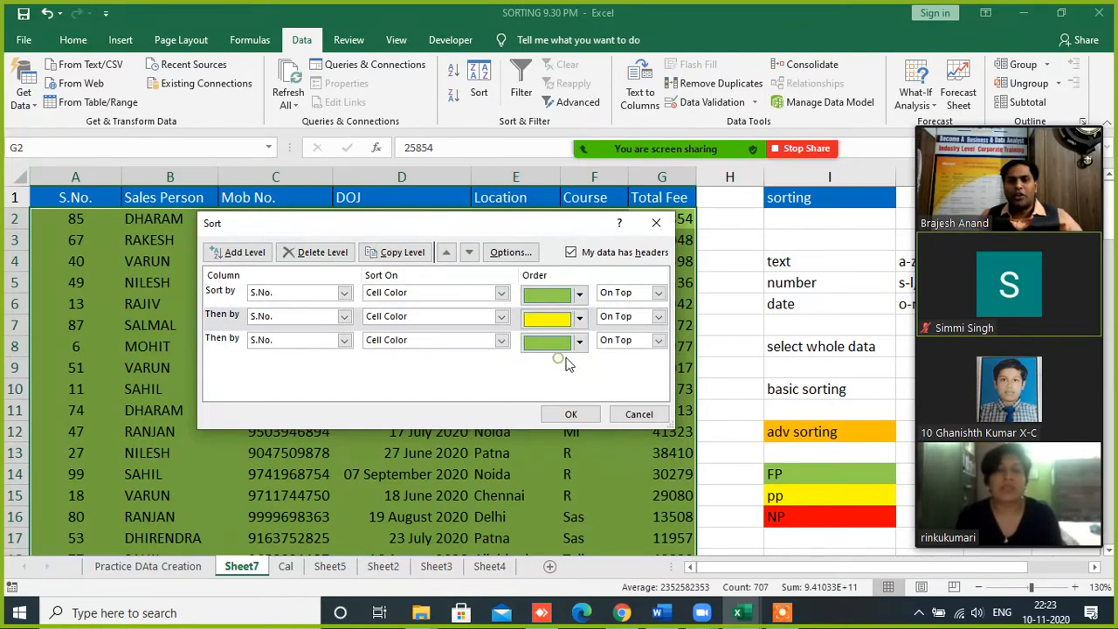
click(579, 341)
click(547, 384)
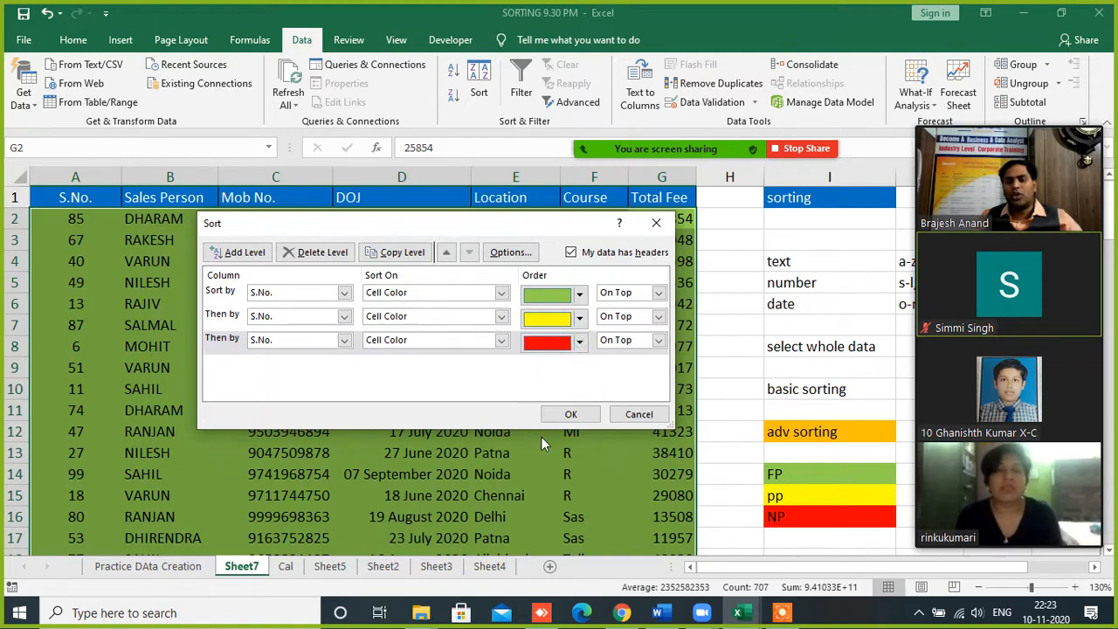
click(568, 415)
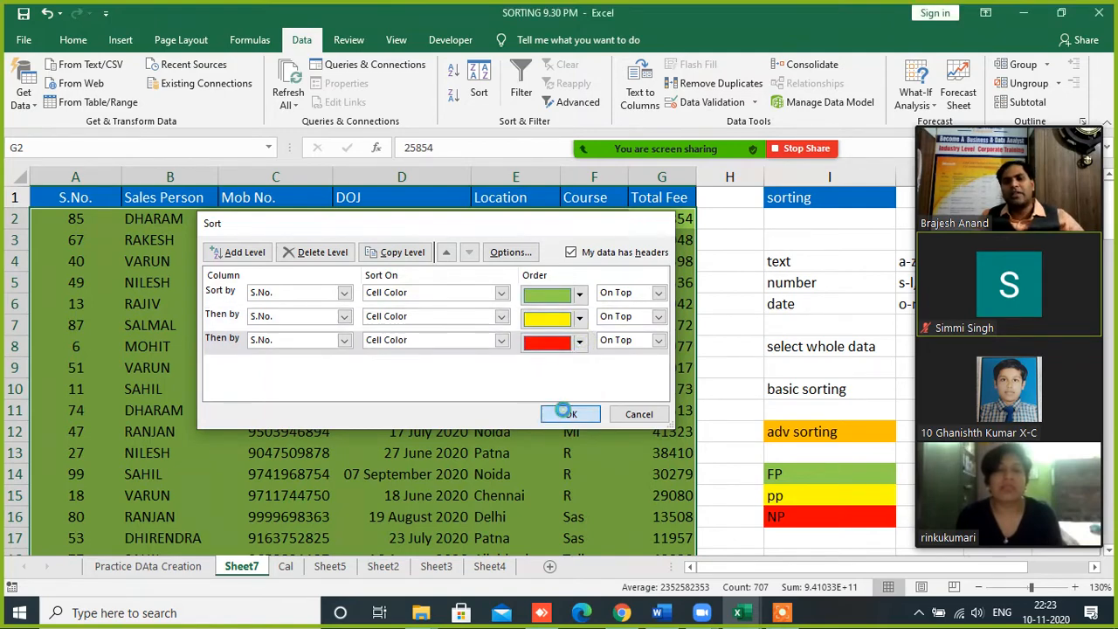
- Examine the sorted table from its first row to its last rows, checking the order of the green, yellow, red and uncoloured groups
scroll(564, 410, down, 20)
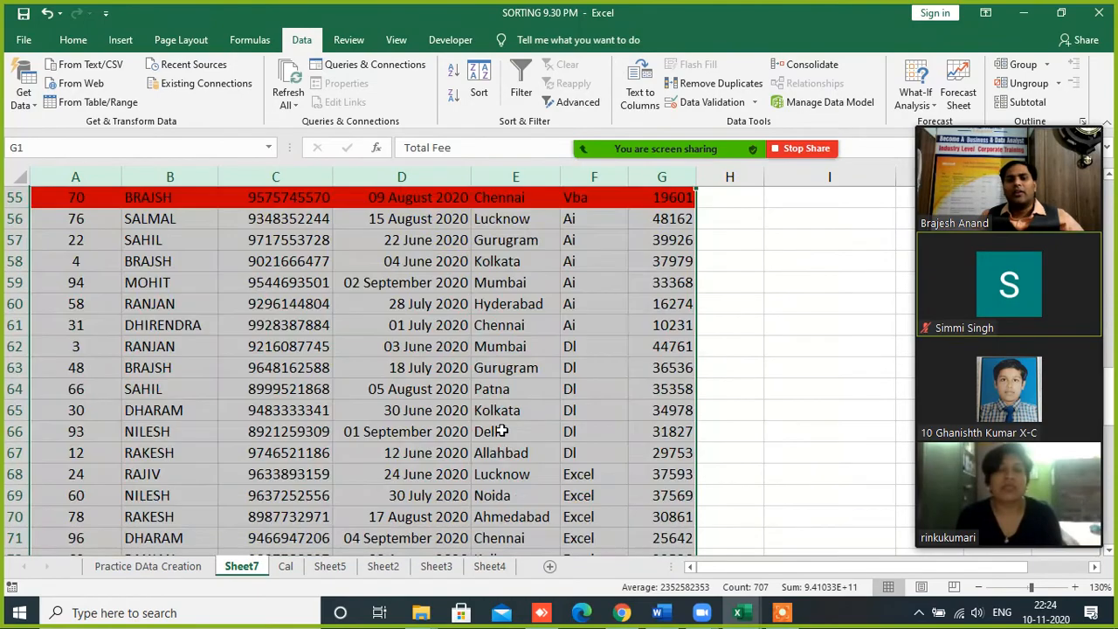
scroll(502, 432, down, 11)
scroll(499, 444, up, 20)
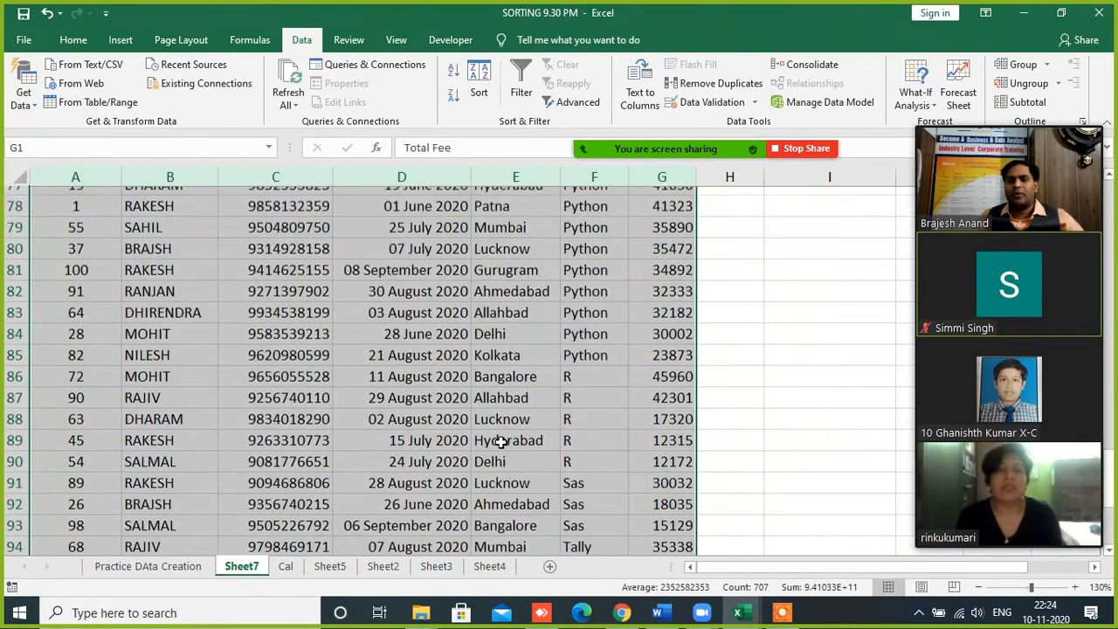
scroll(500, 442, up, 13)
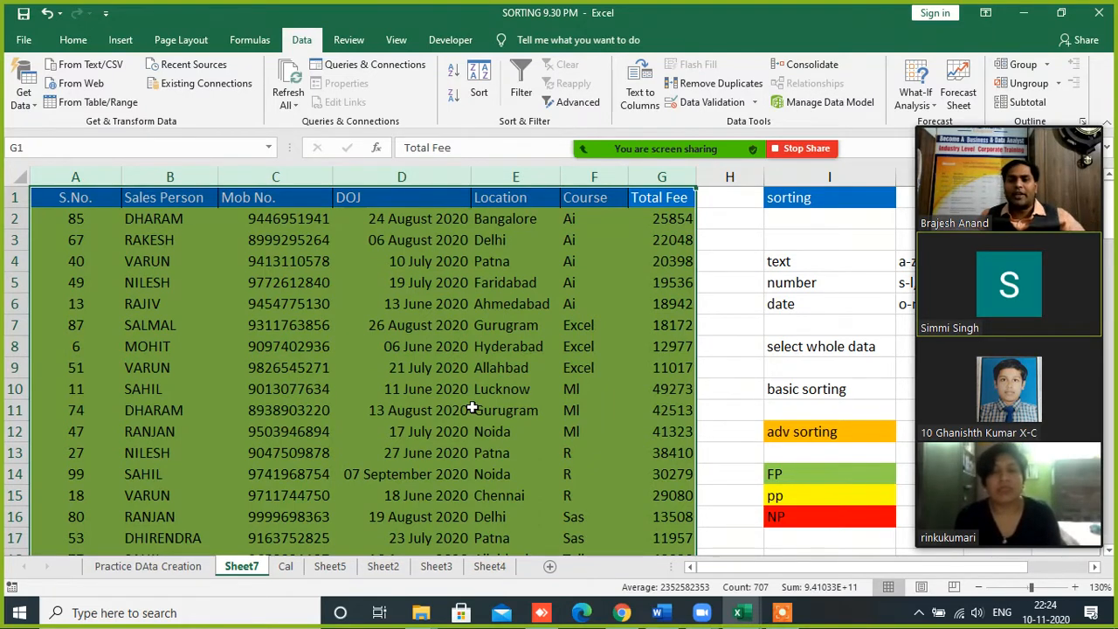
scroll(472, 407, down, 15)
scroll(464, 455, up, 5)
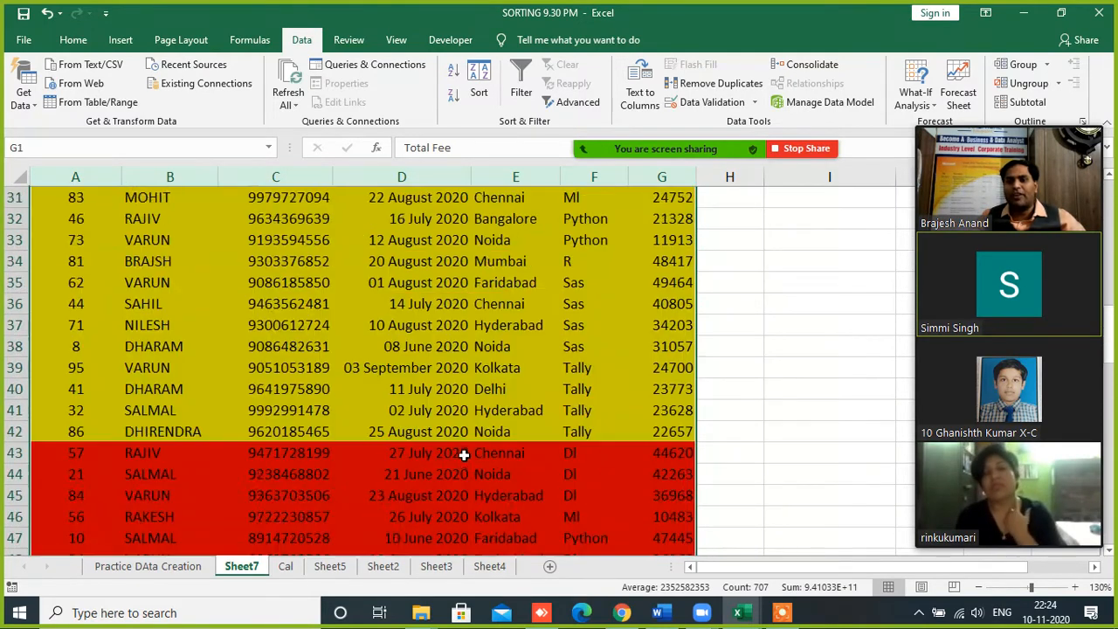
- Copy columns A to G of Sheet7 and paste them over columns A to G of Sheet2
scroll(464, 455, up, 10)
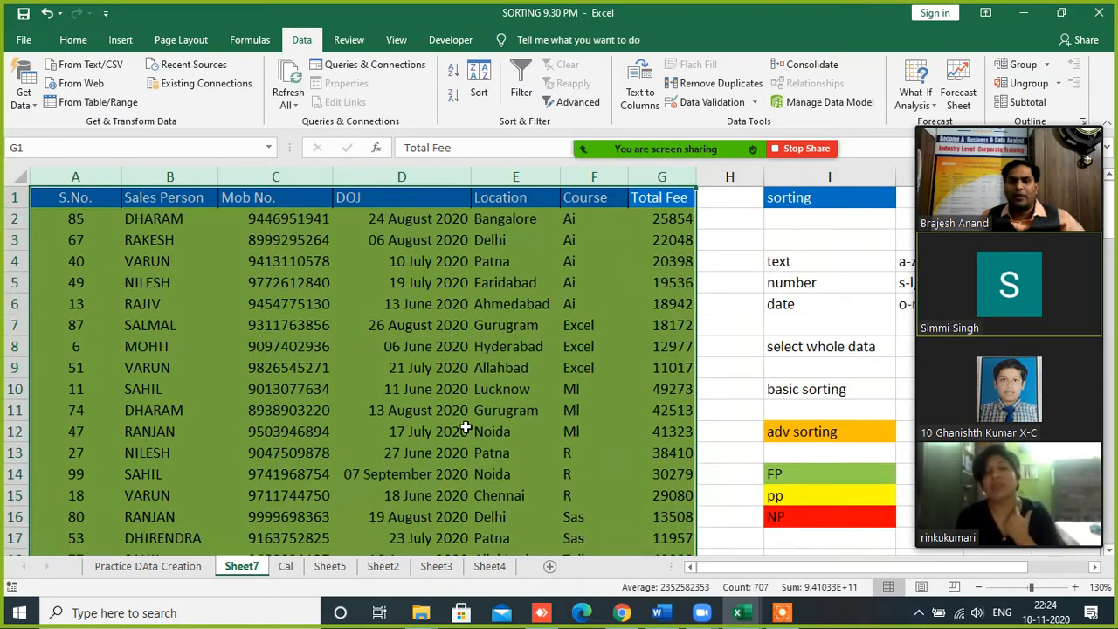
drag(73, 174, 650, 182)
key(ctrl+c)
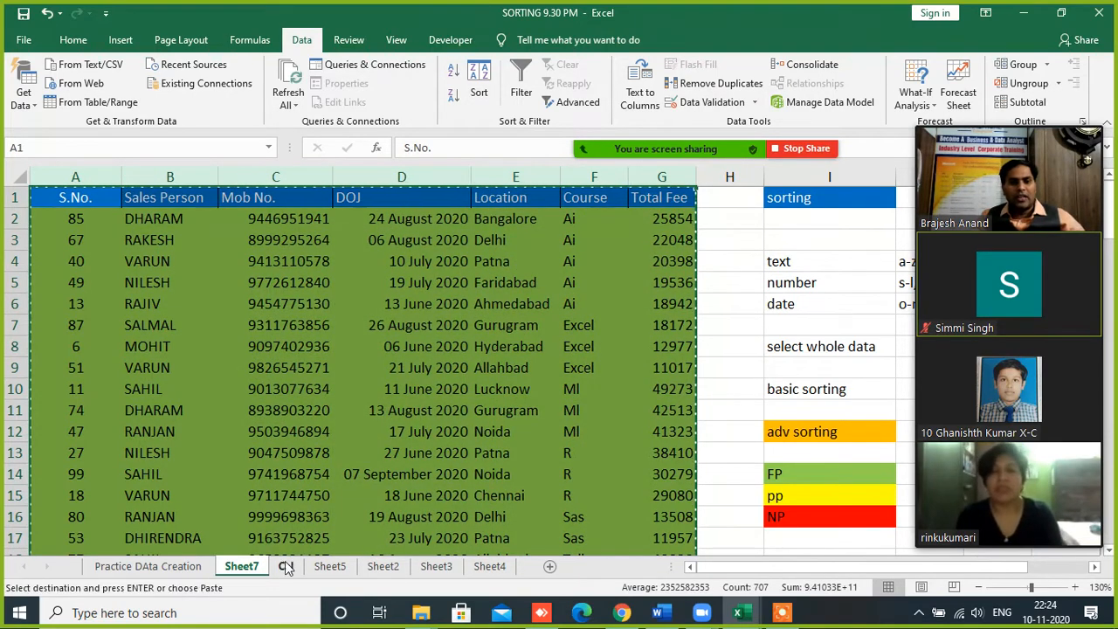
click(325, 567)
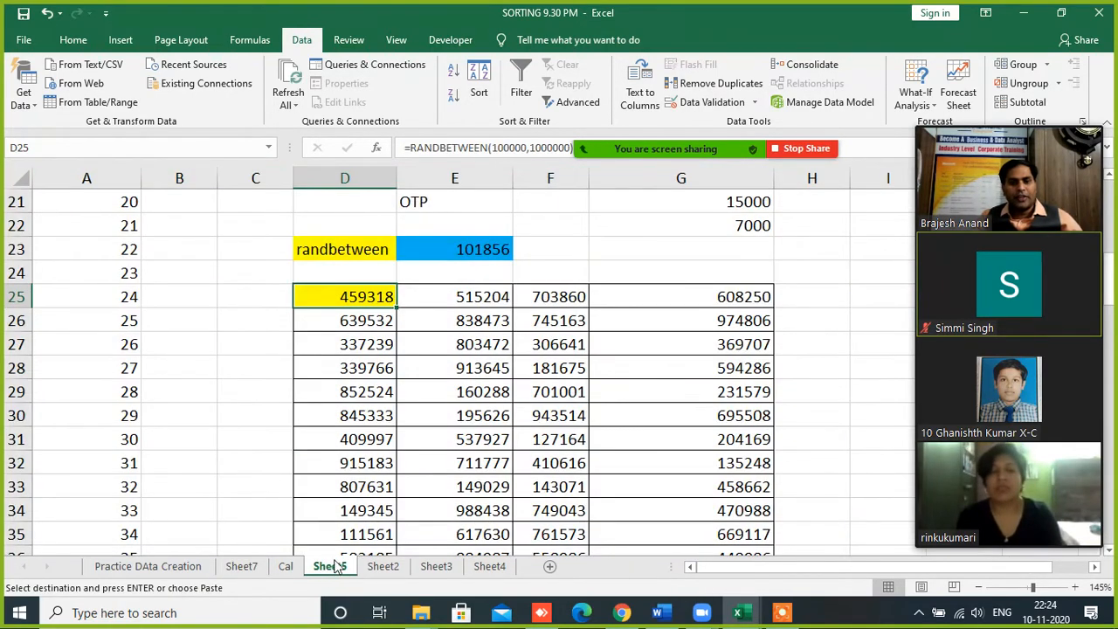
click(382, 568)
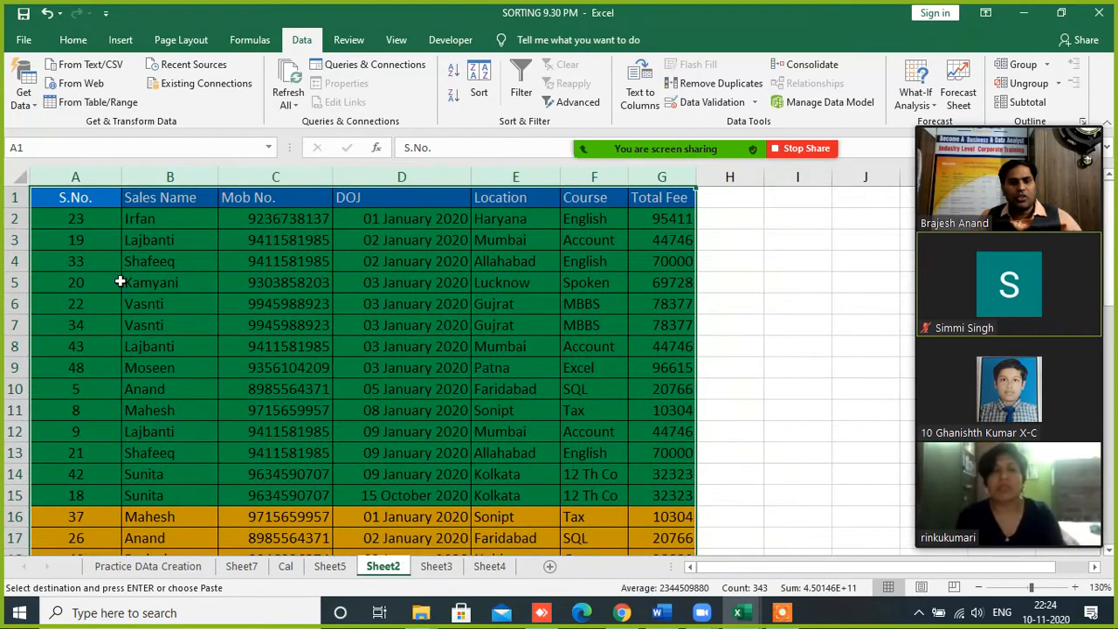
drag(67, 177, 673, 193)
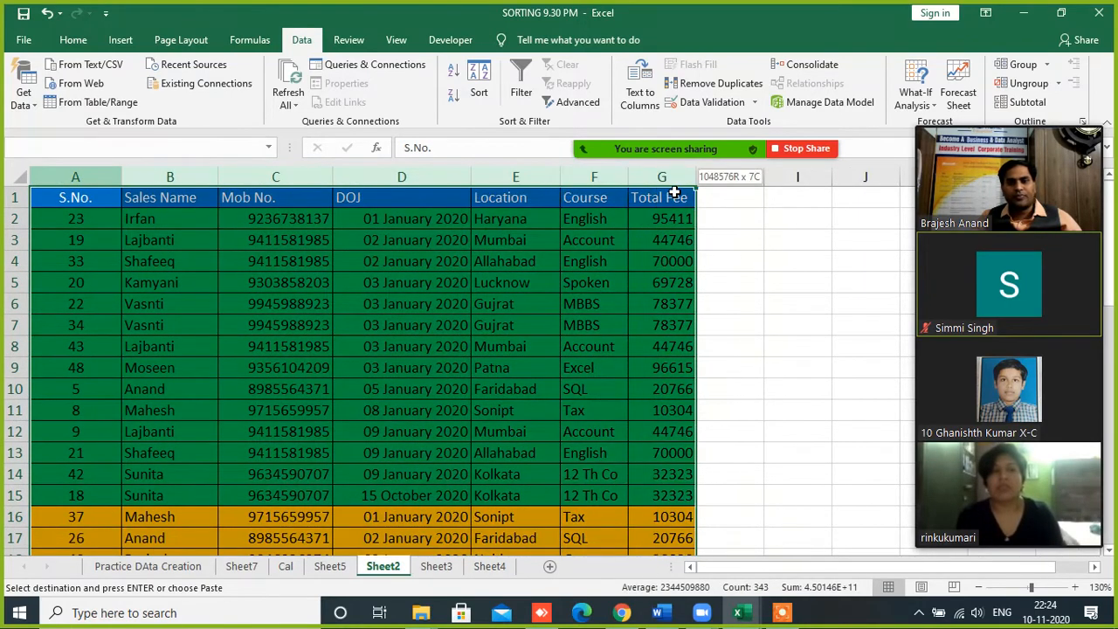
key(ctrl+v)
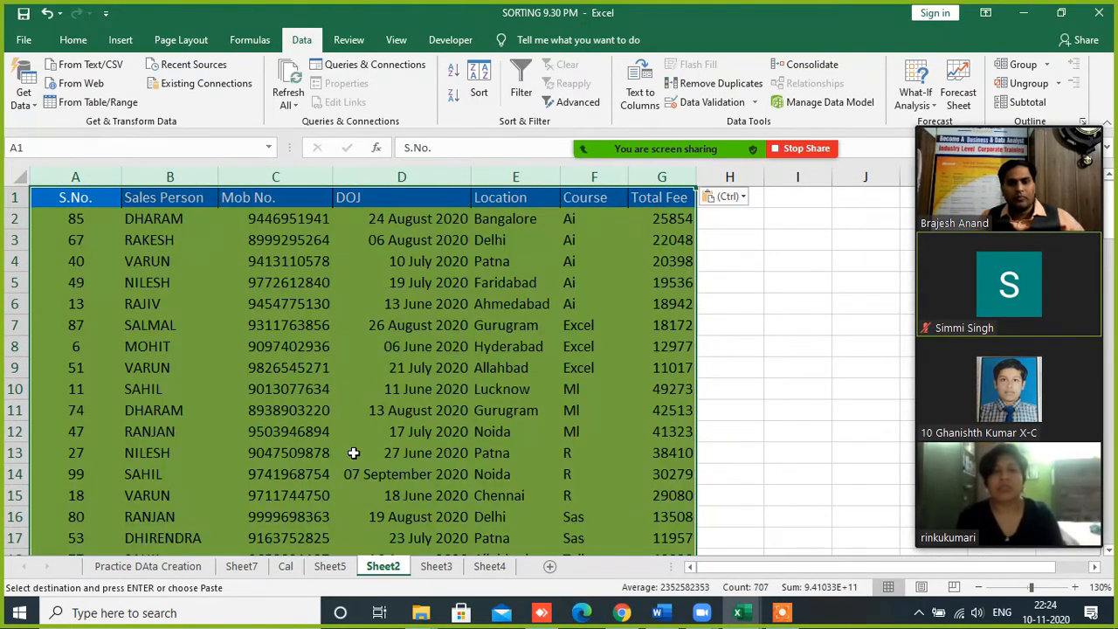
- Rename Sheet2 as "sorting font"
click(384, 568)
text(sorting)
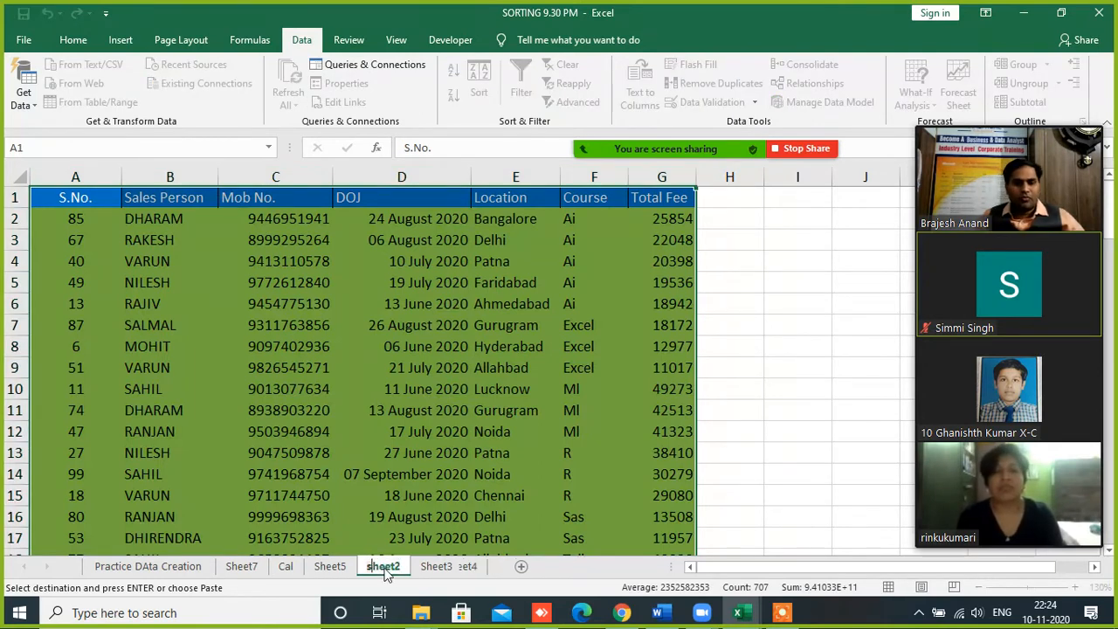
text( f)
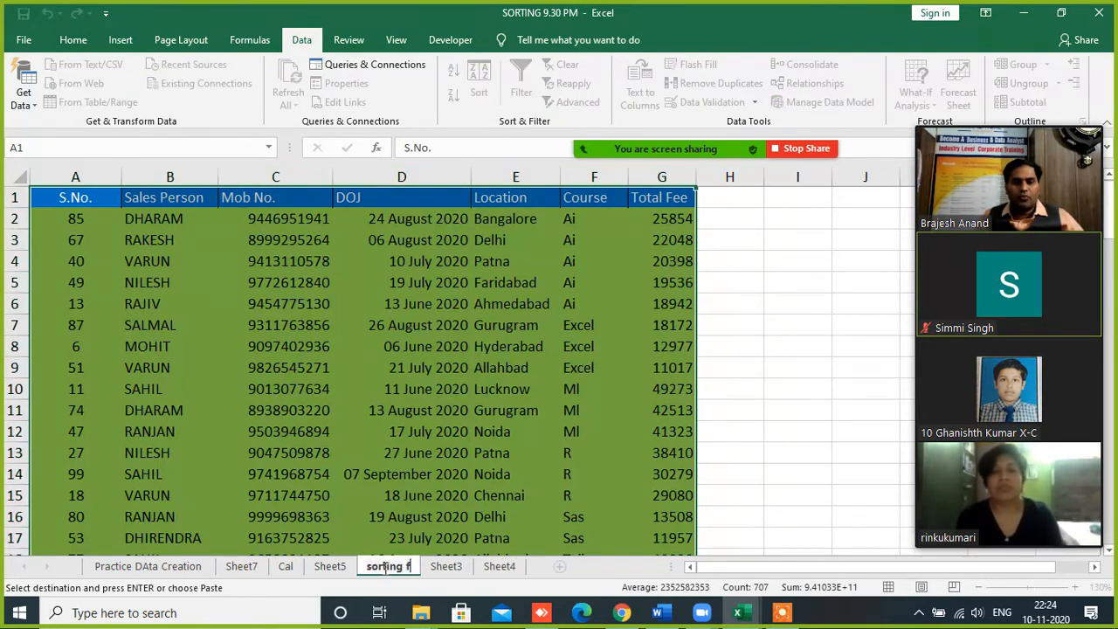
text(ont)
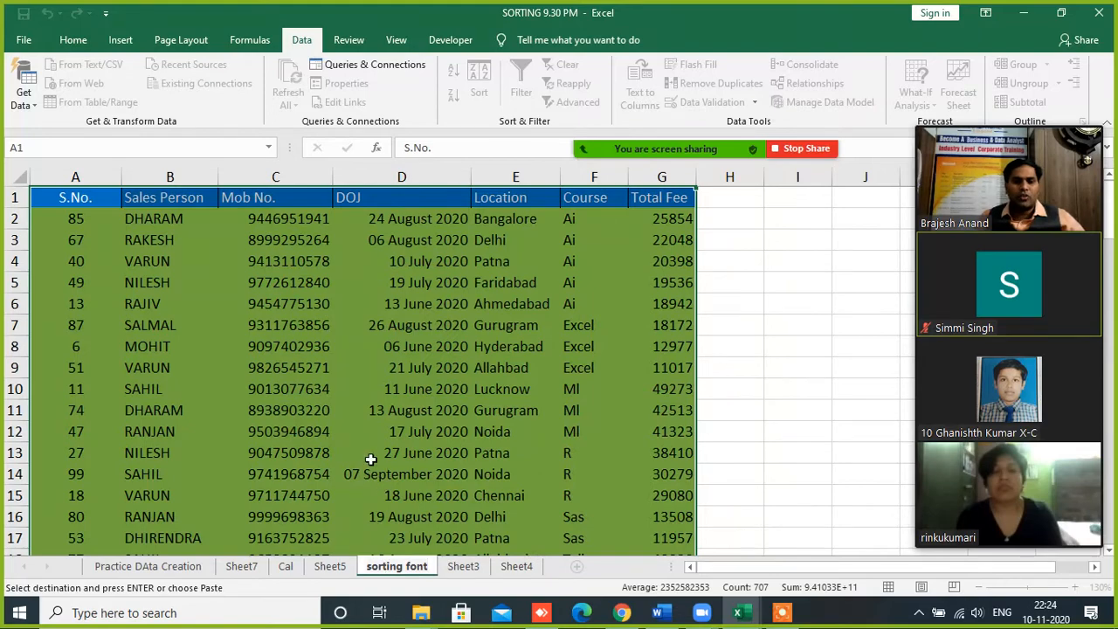
click(370, 460)
- Clear the formats of all data rows below the header, A2:G101, on the sorting font sheet
click(72, 219)
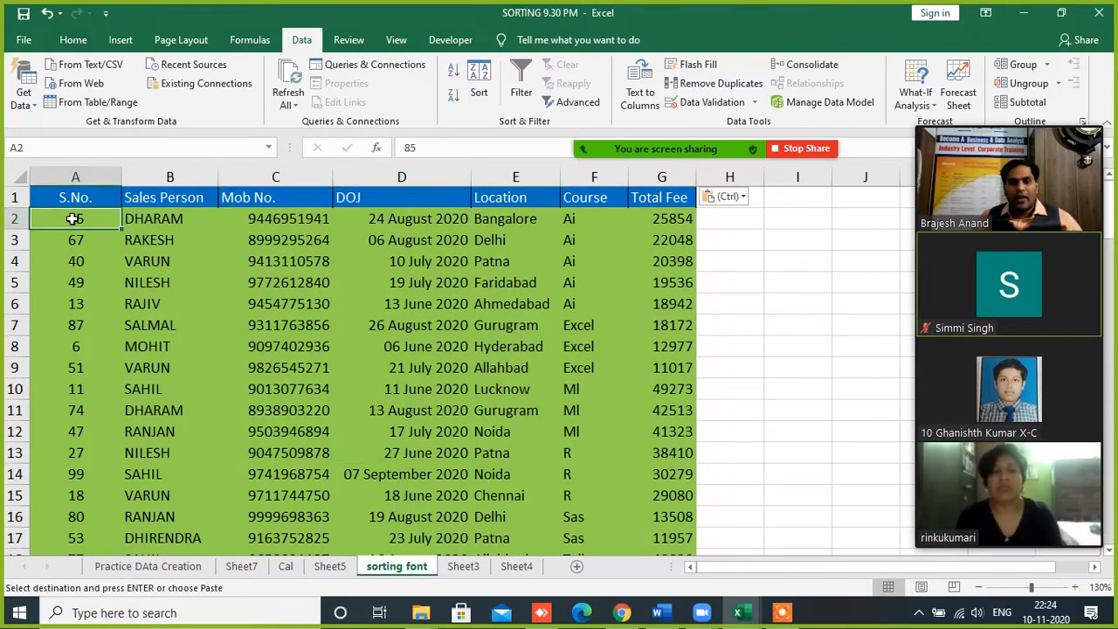
key(shift+Right)
key(shift+Right)
key(shift+Right)
key(shift+Right)
key(shift+Right)
key(shift+Right)
key(ctrl+shift+Down)
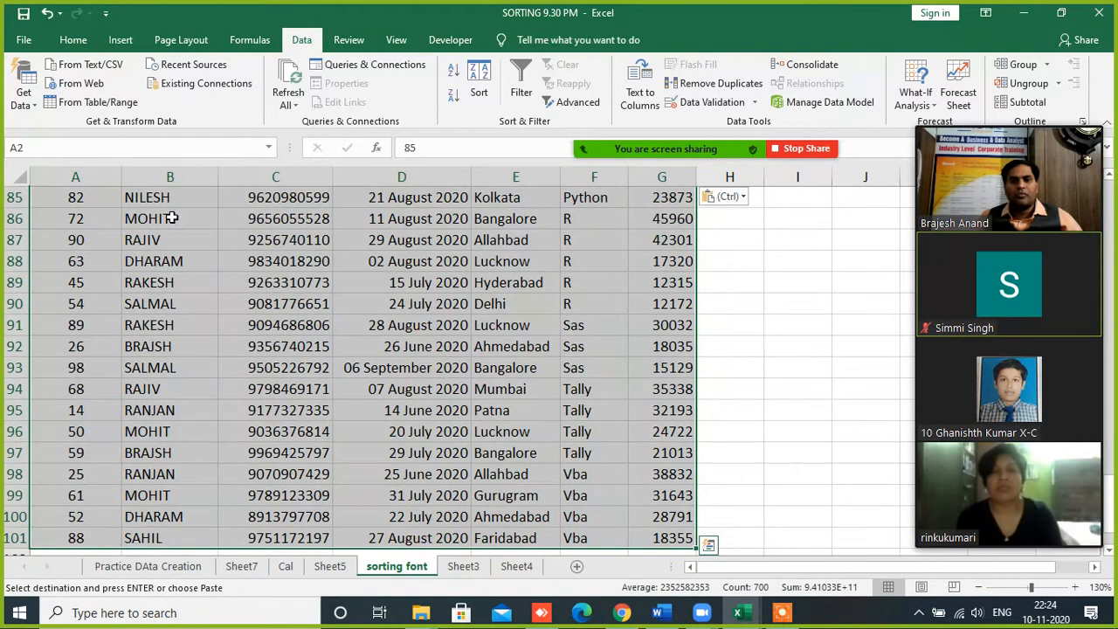
click(70, 40)
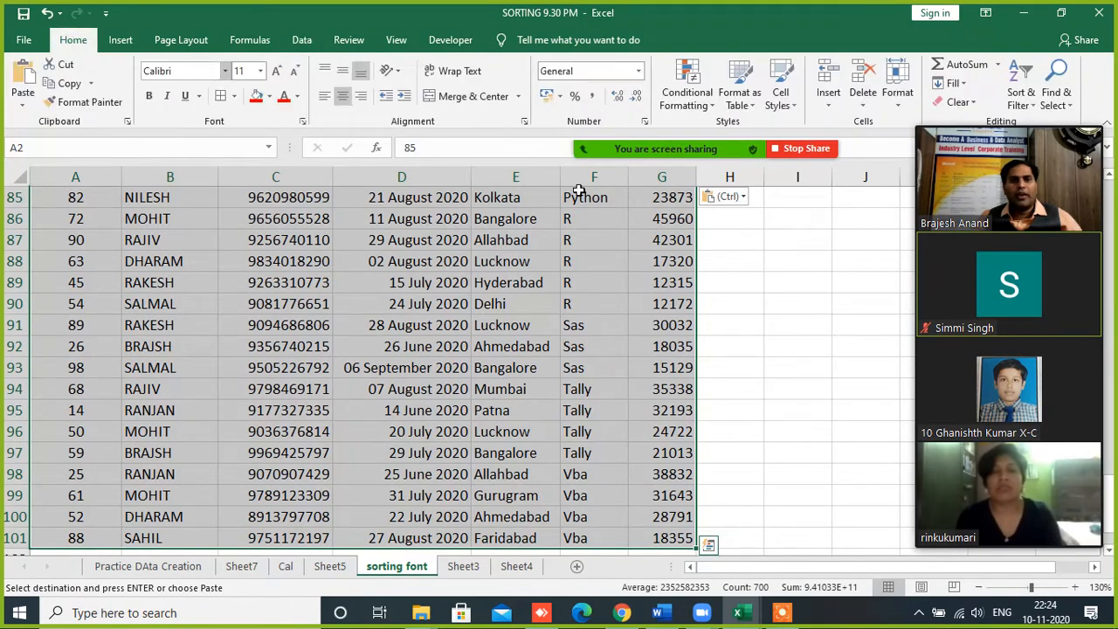
click(970, 103)
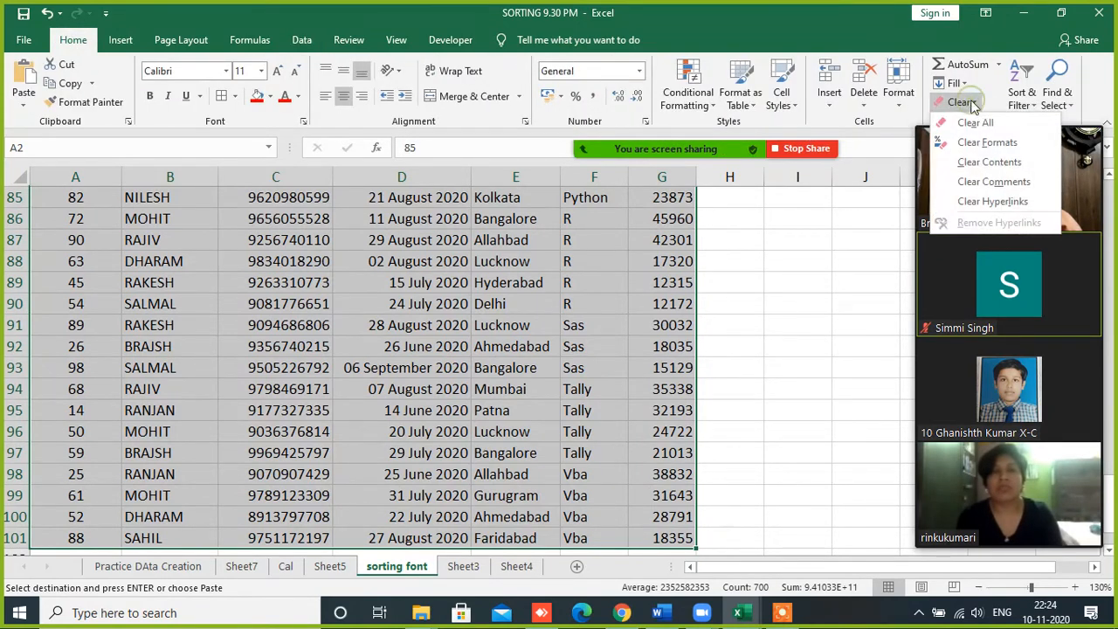
click(987, 142)
scroll(810, 274, up, 20)
click(353, 367)
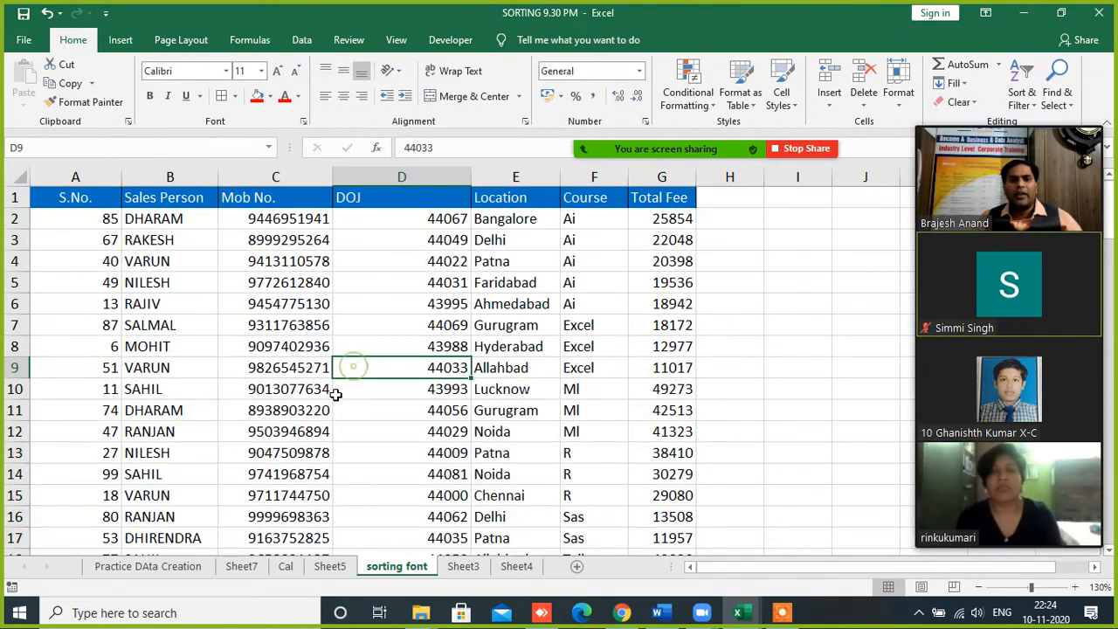
- Apply a red font color to the records in rows 6 to 10 and rows 23 to 27, columns A to G
scroll(335, 394, down, 7)
scroll(320, 400, up, 7)
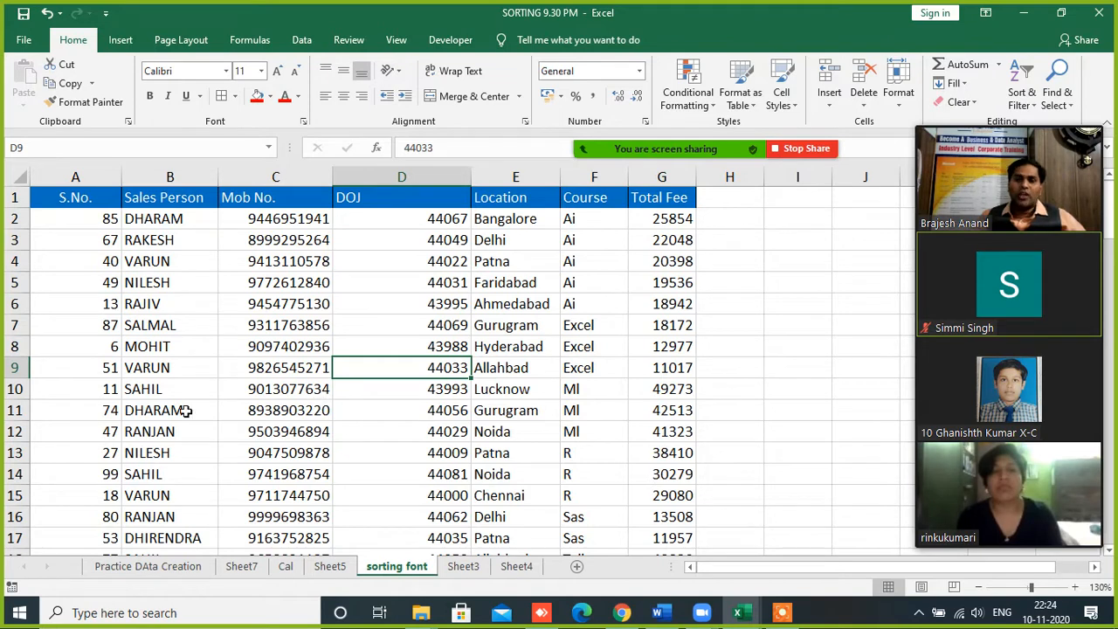
drag(104, 308, 659, 386)
click(284, 96)
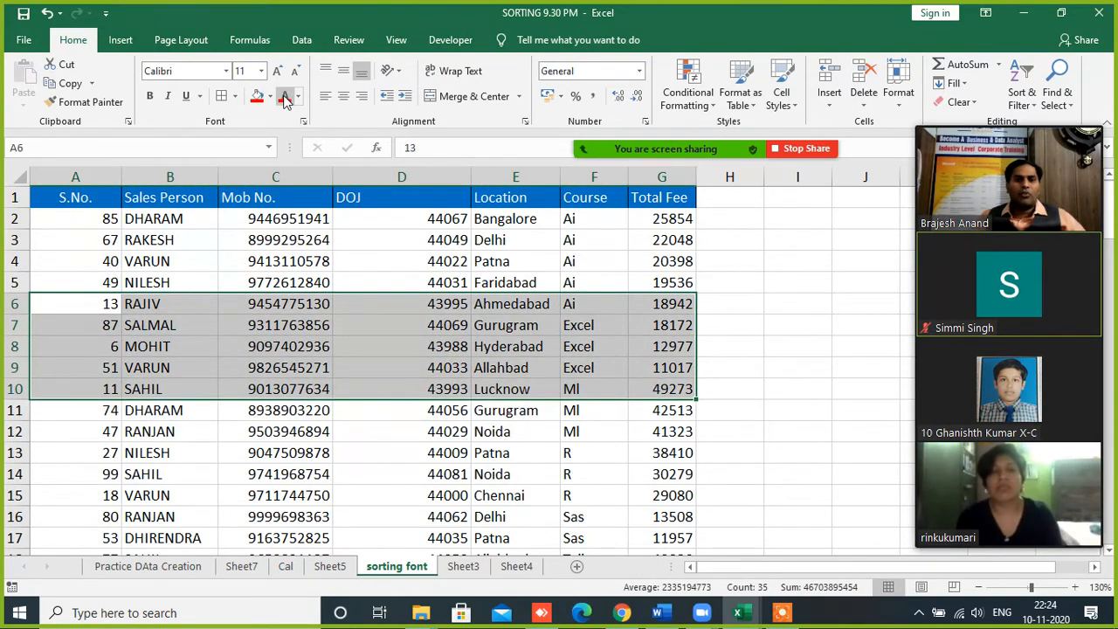
scroll(324, 338, down, 5)
drag(84, 354, 648, 426)
click(284, 96)
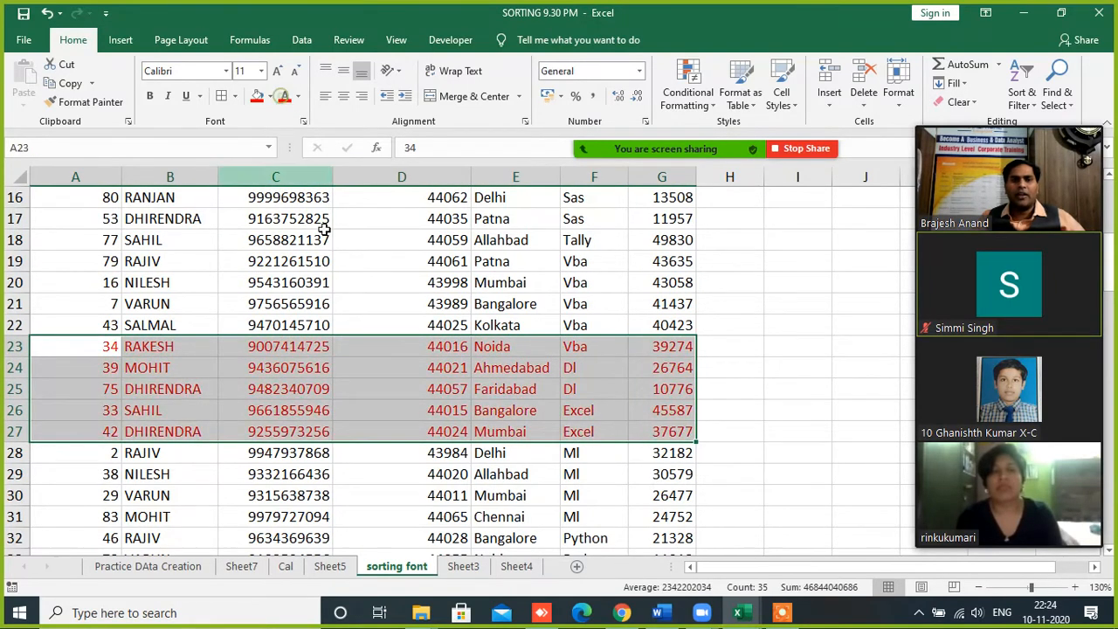
- Apply the red font color to the records in rows 41 to 47 and rows 59 to 66
scroll(370, 345, down, 6)
drag(87, 349, 642, 469)
click(285, 96)
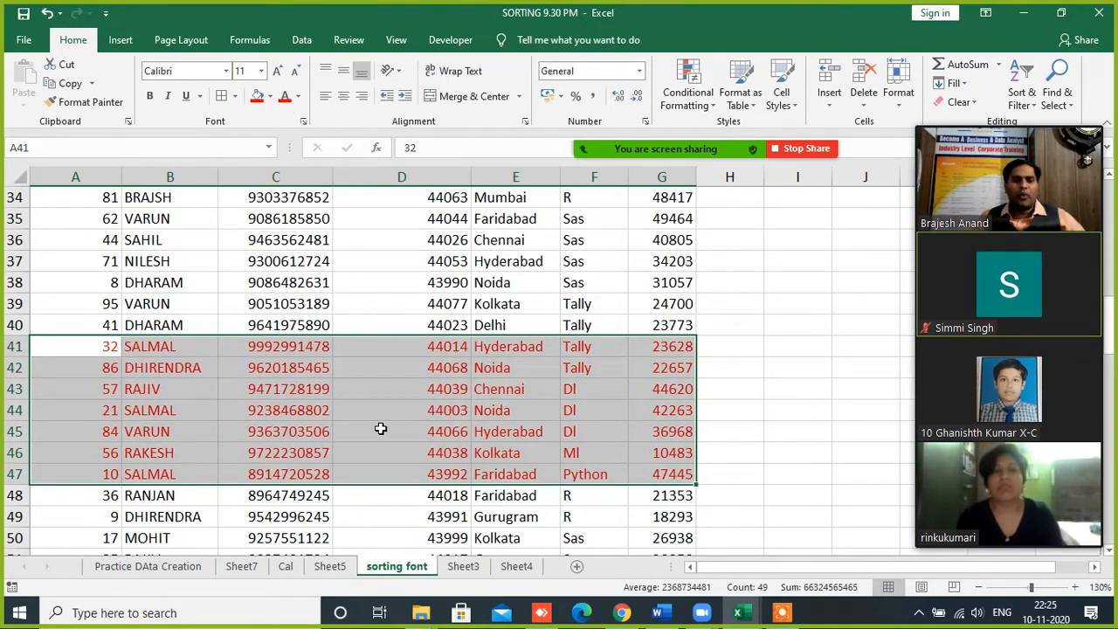
scroll(381, 429, down, 6)
drag(87, 346, 696, 495)
click(285, 96)
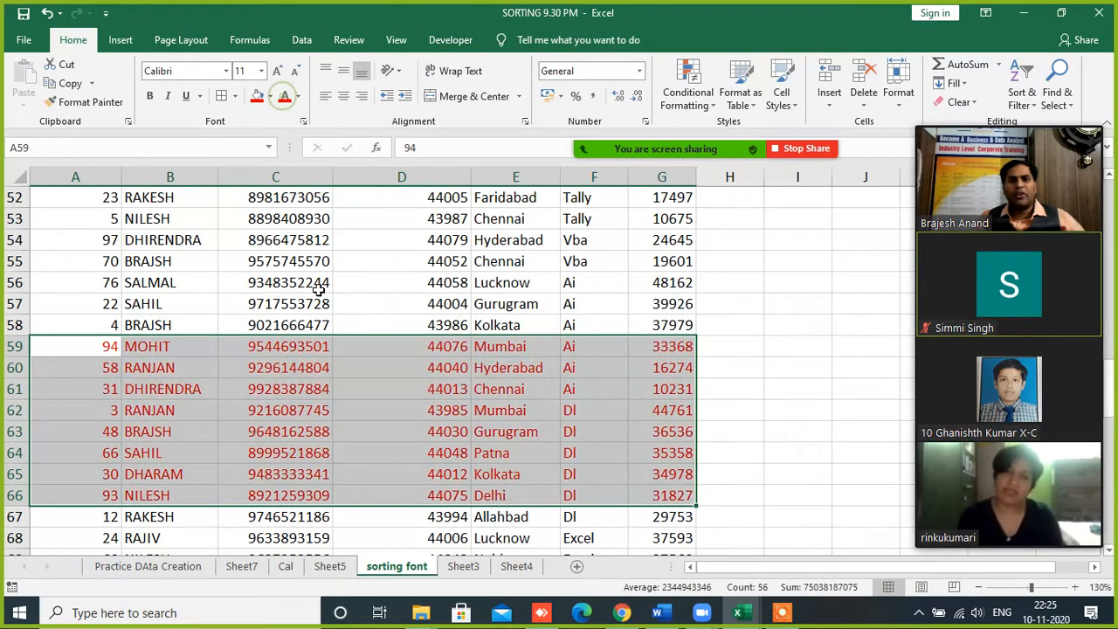
- Apply the standard green font color to the records in rows 2 to 4, 19 to 22 and 51 to 54
scroll(363, 444, down, 5)
scroll(367, 446, up, 5)
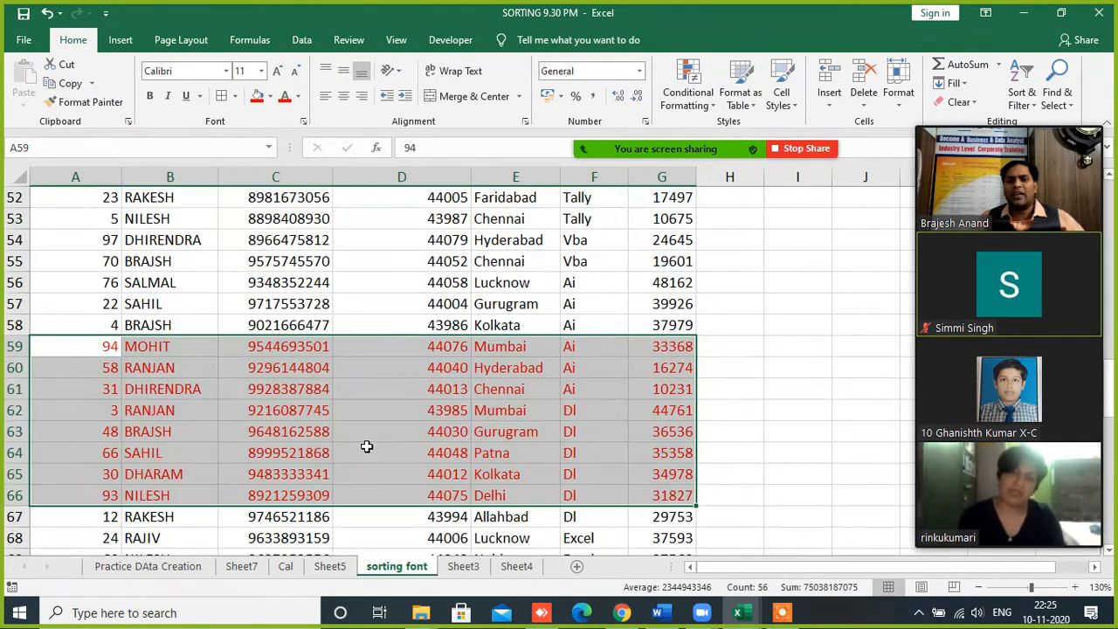
scroll(367, 446, up, 17)
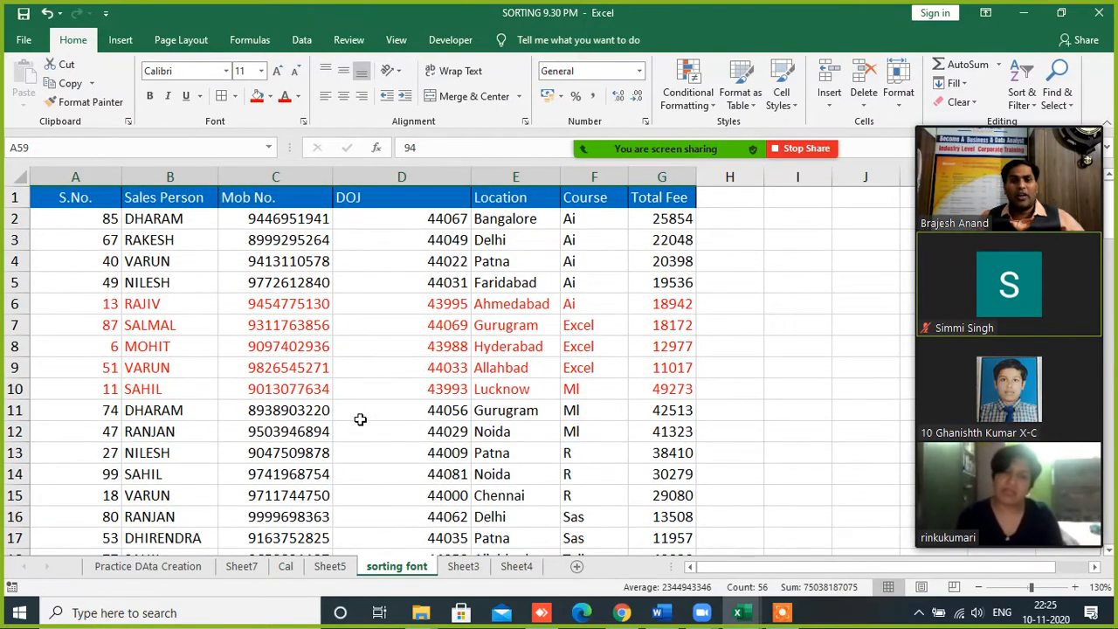
drag(92, 225, 663, 262)
click(298, 96)
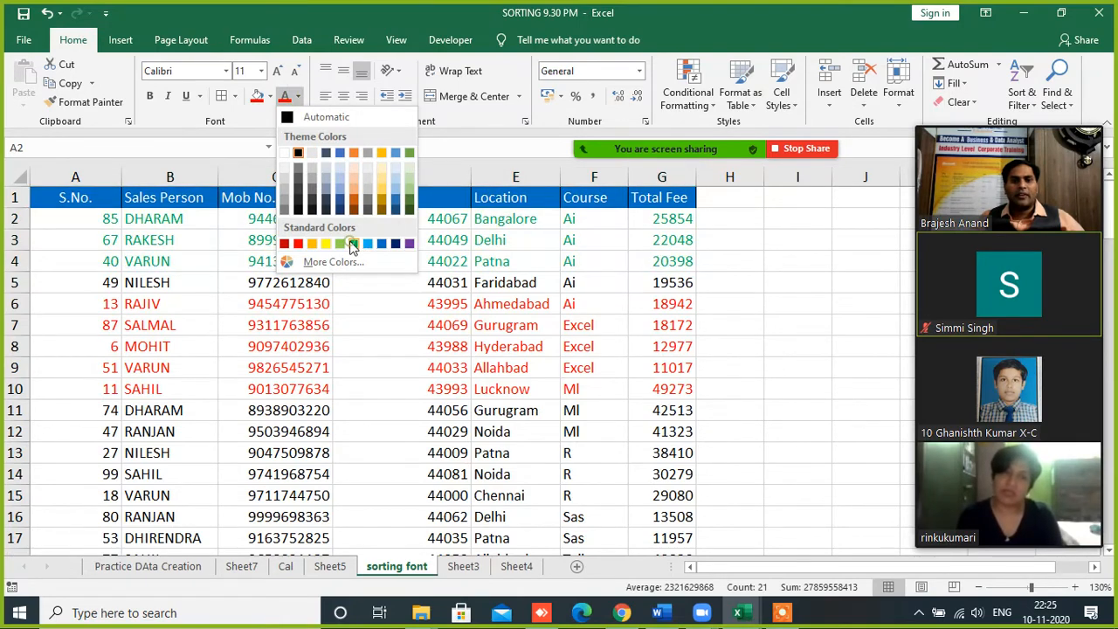
click(351, 245)
scroll(149, 374, down, 5)
drag(96, 268, 664, 316)
click(285, 96)
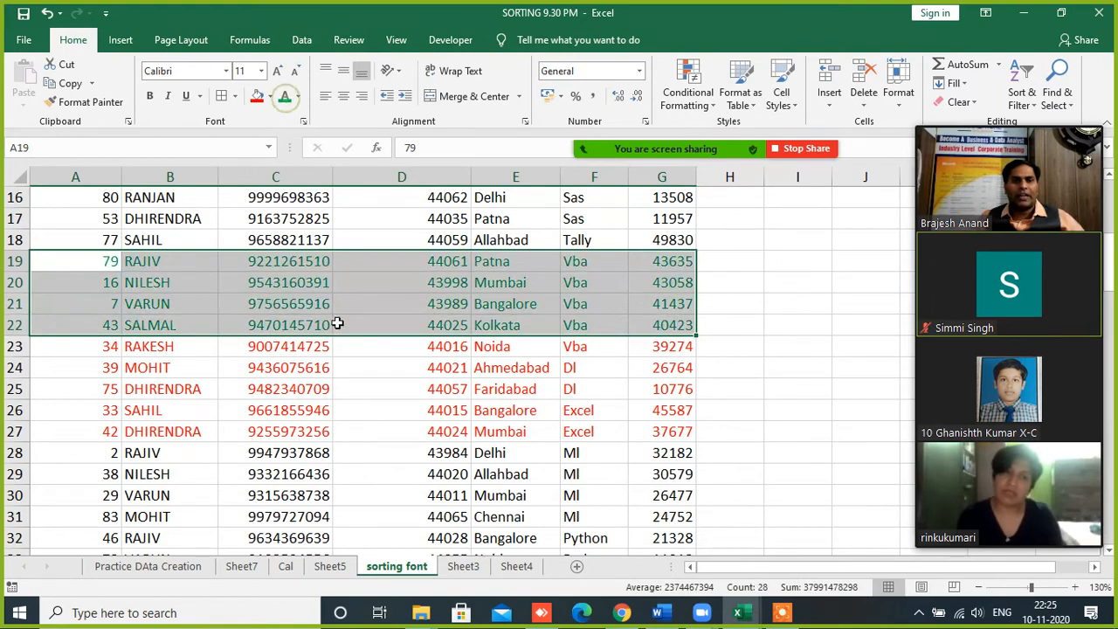
scroll(334, 322, down, 8)
drag(88, 420, 663, 494)
click(285, 96)
- Apply the standard light blue font color to the records in rows 69 to 75 and rows 95 to 100
scroll(344, 309, down, 7)
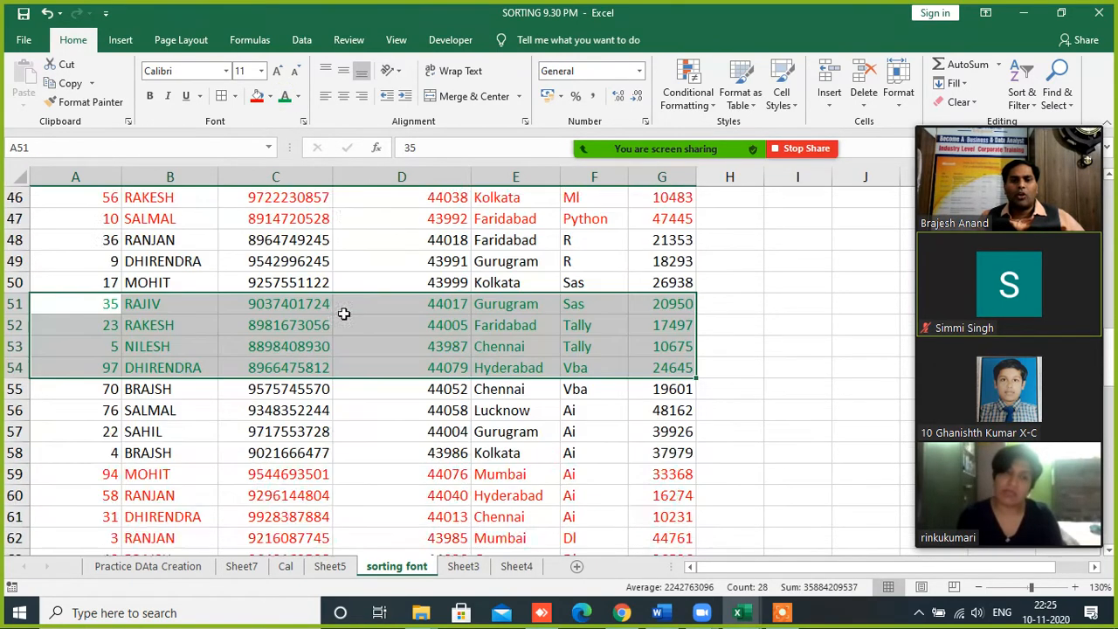
drag(91, 367, 656, 489)
click(298, 96)
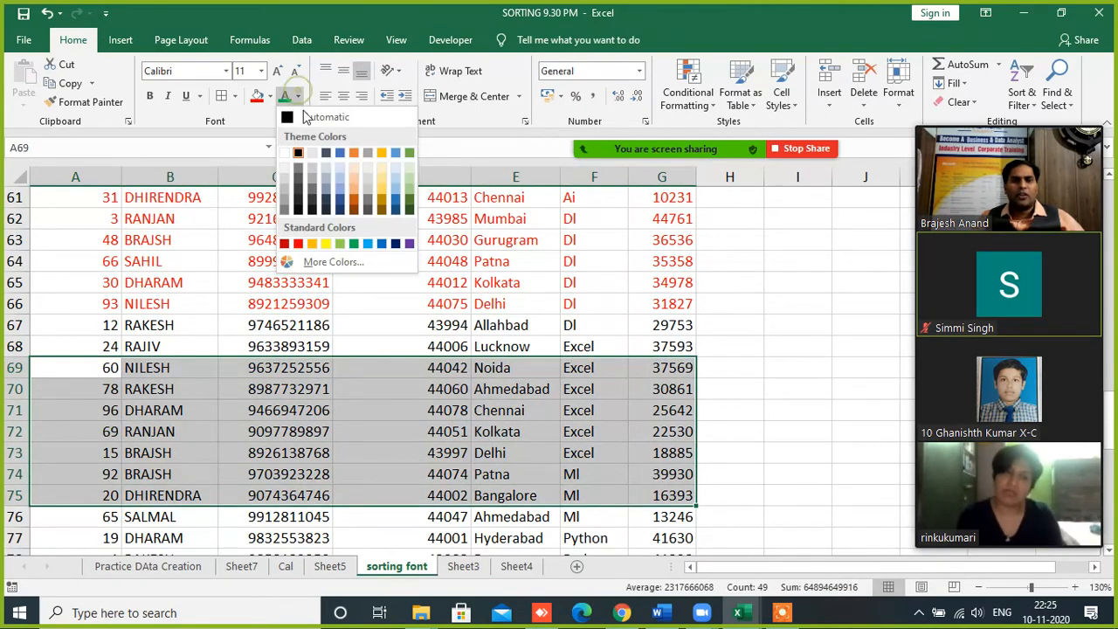
click(365, 241)
scroll(375, 358, down, 9)
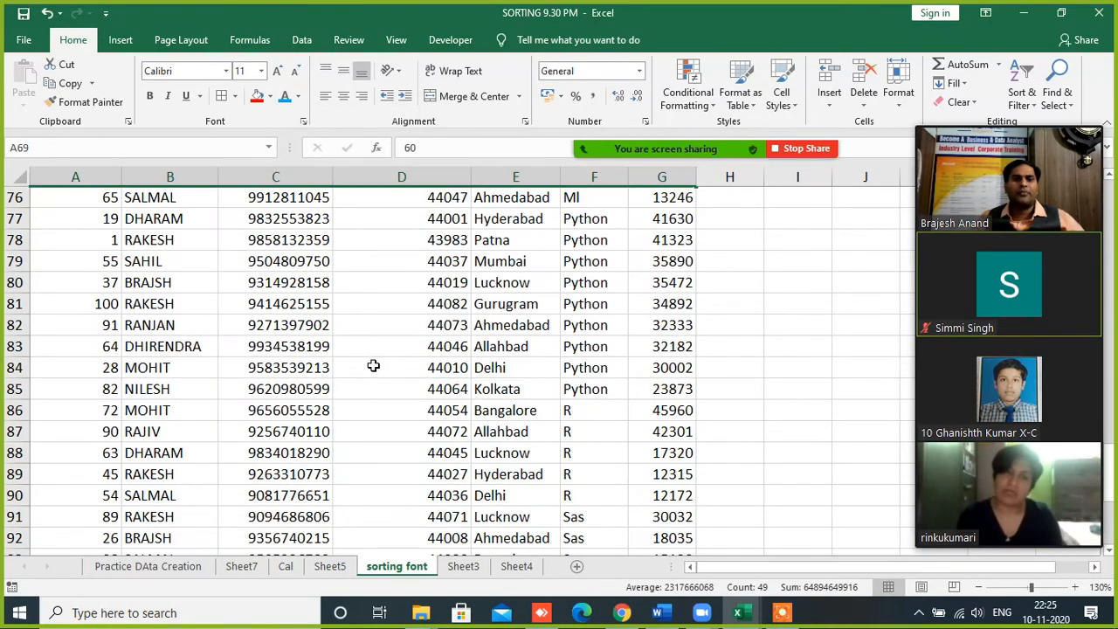
drag(110, 348, 646, 456)
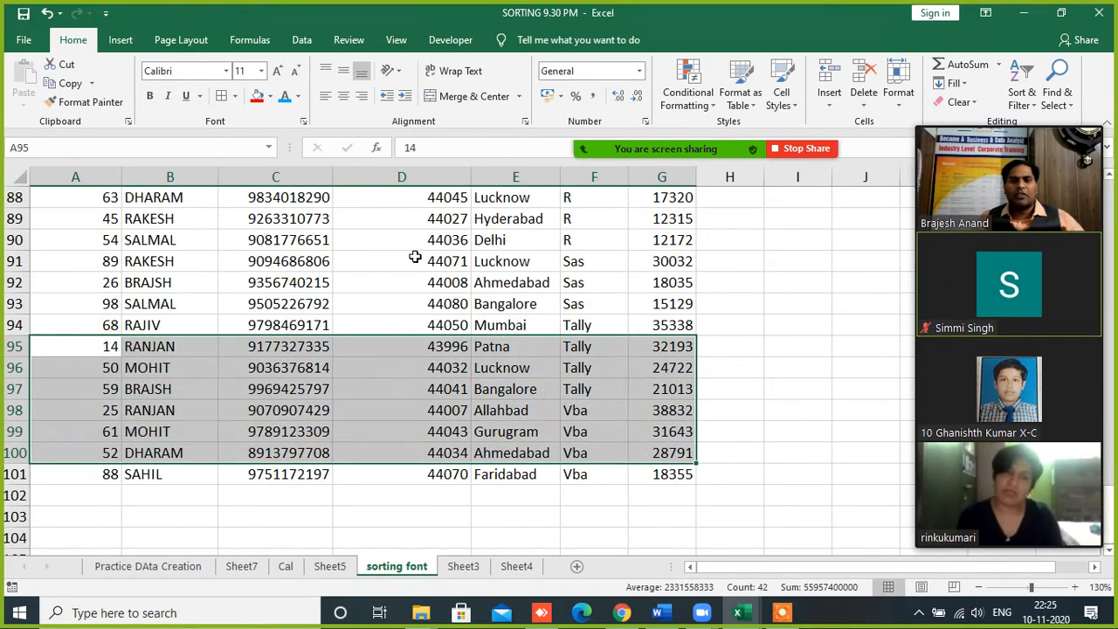
click(285, 96)
- Set up a sort of the whole table by S.No. on Font Color, with green on top
scroll(410, 409, up, 6)
scroll(410, 410, up, 20)
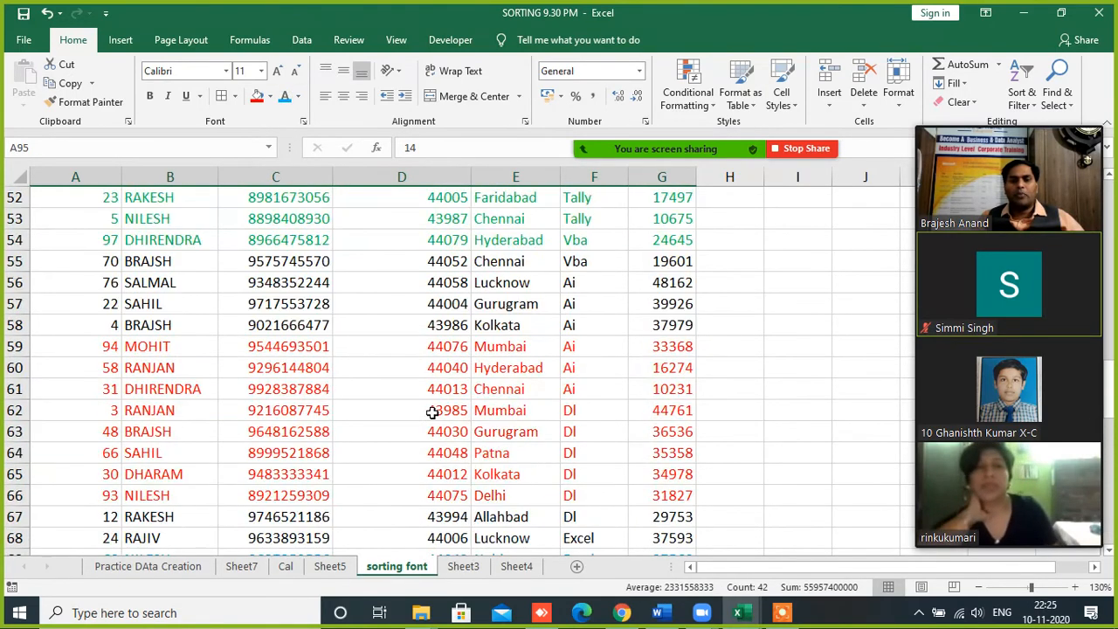
click(325, 368)
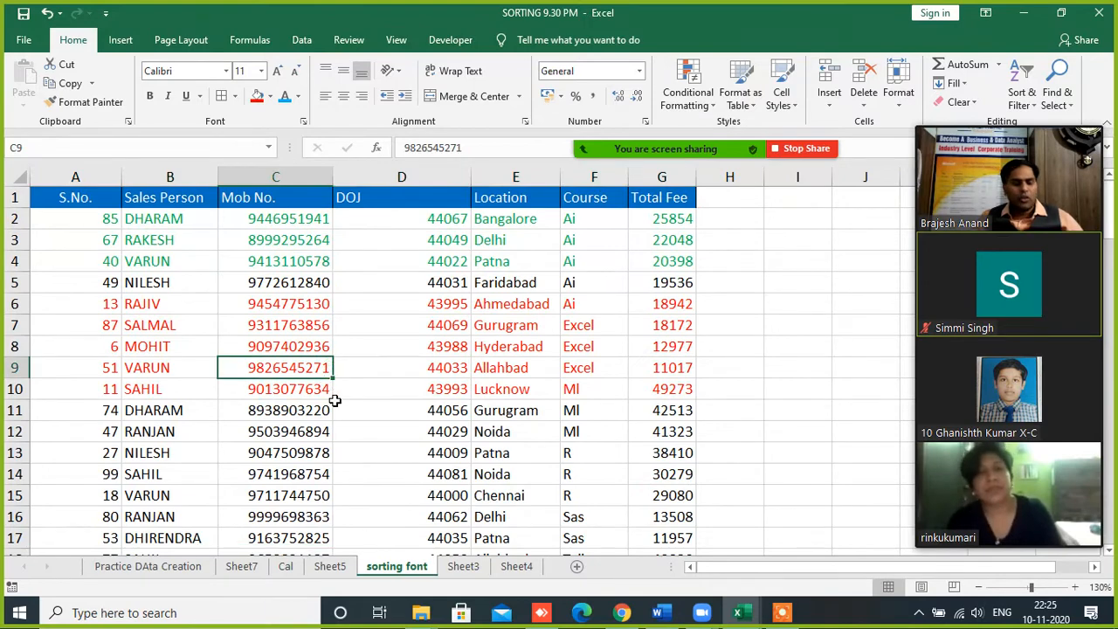
key(ctrl+a)
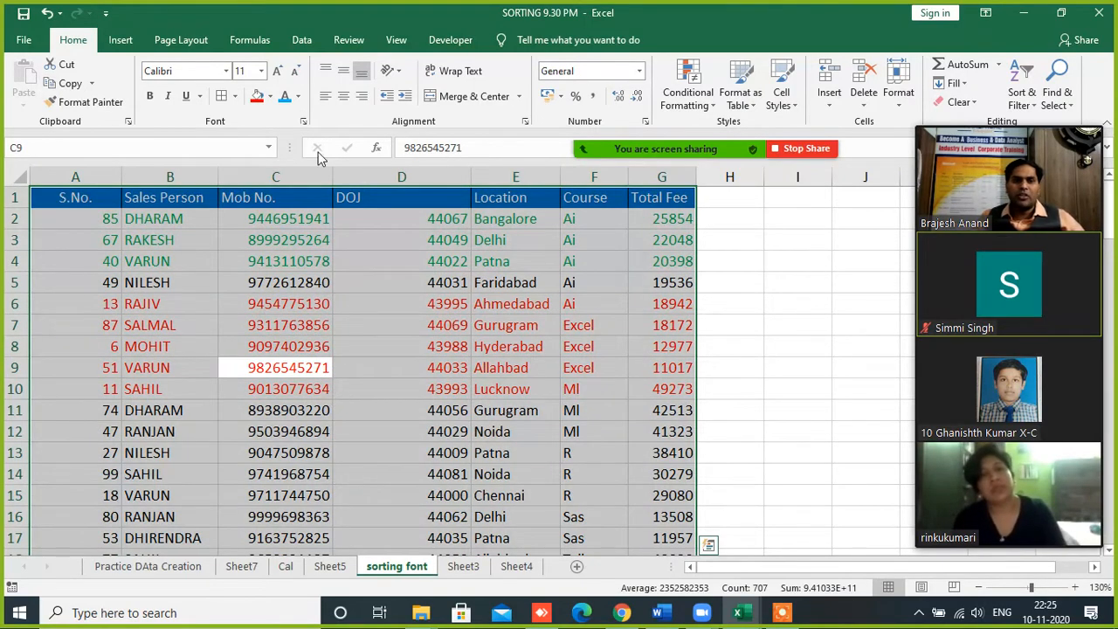
click(302, 41)
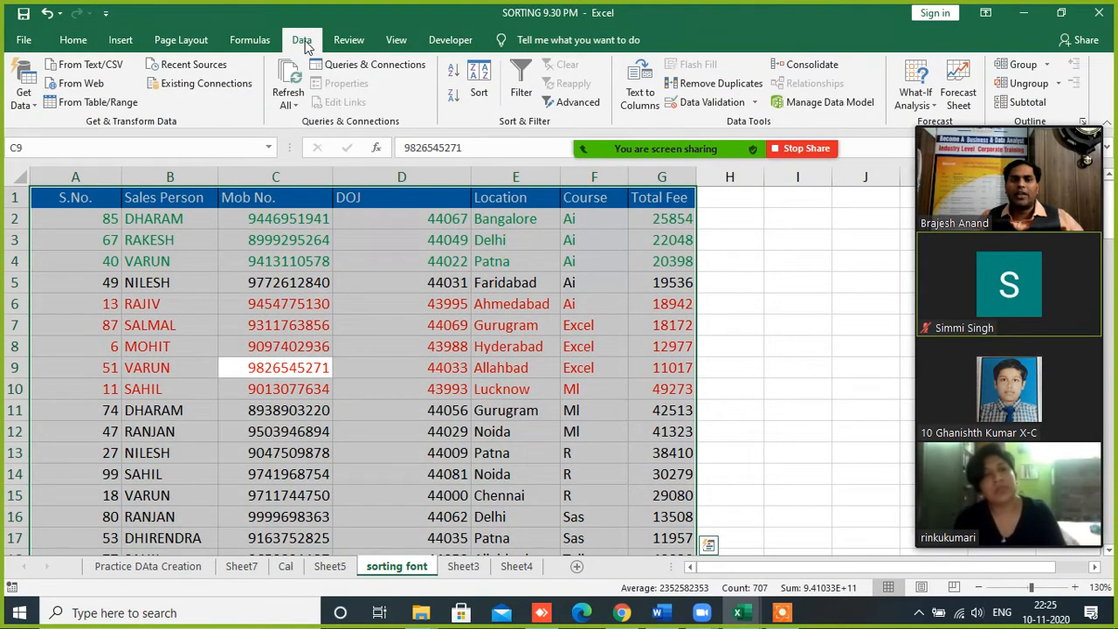
click(486, 82)
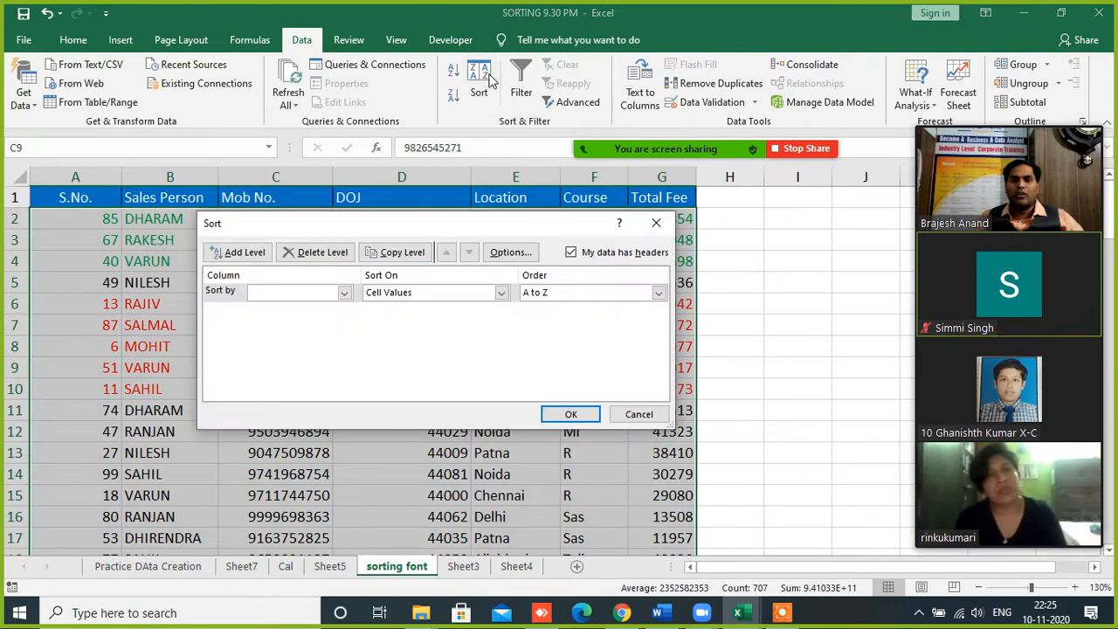
click(340, 294)
click(273, 309)
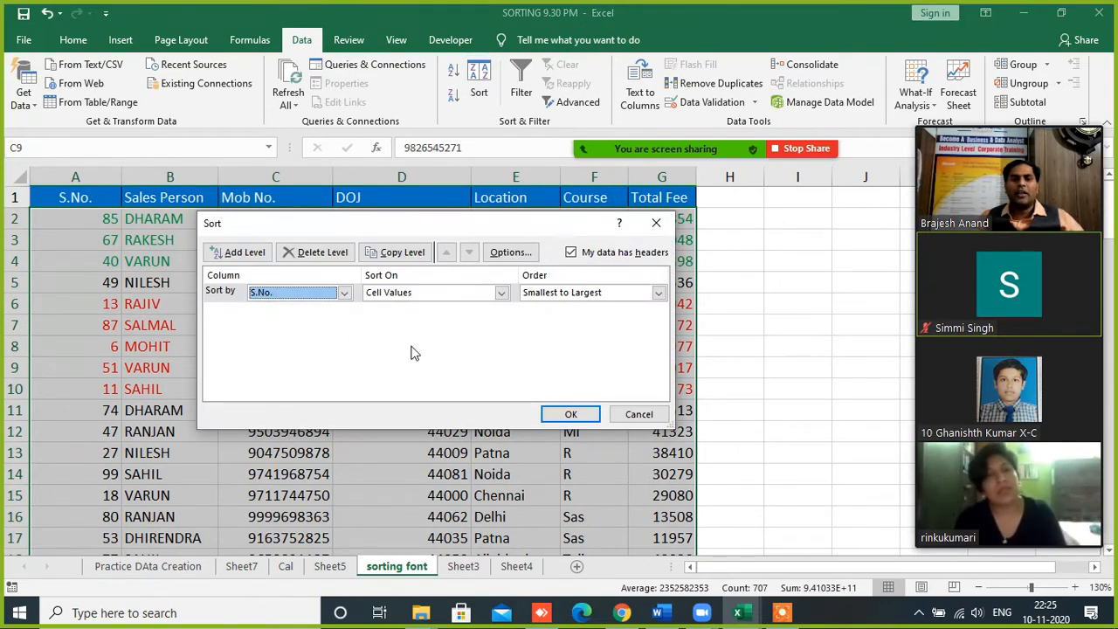
click(441, 293)
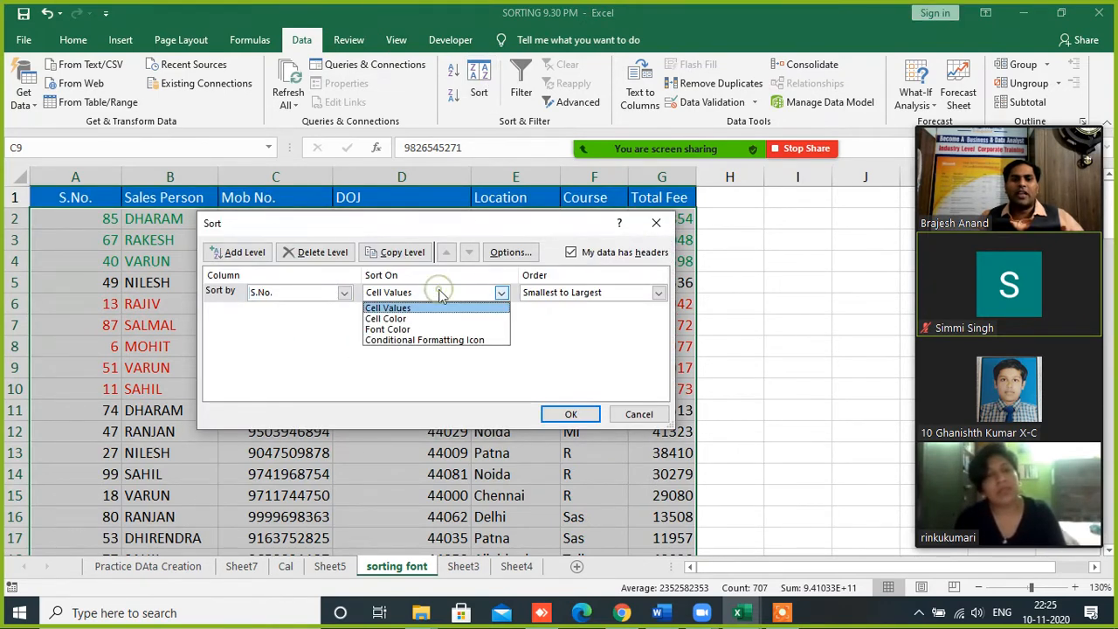
click(397, 330)
click(580, 294)
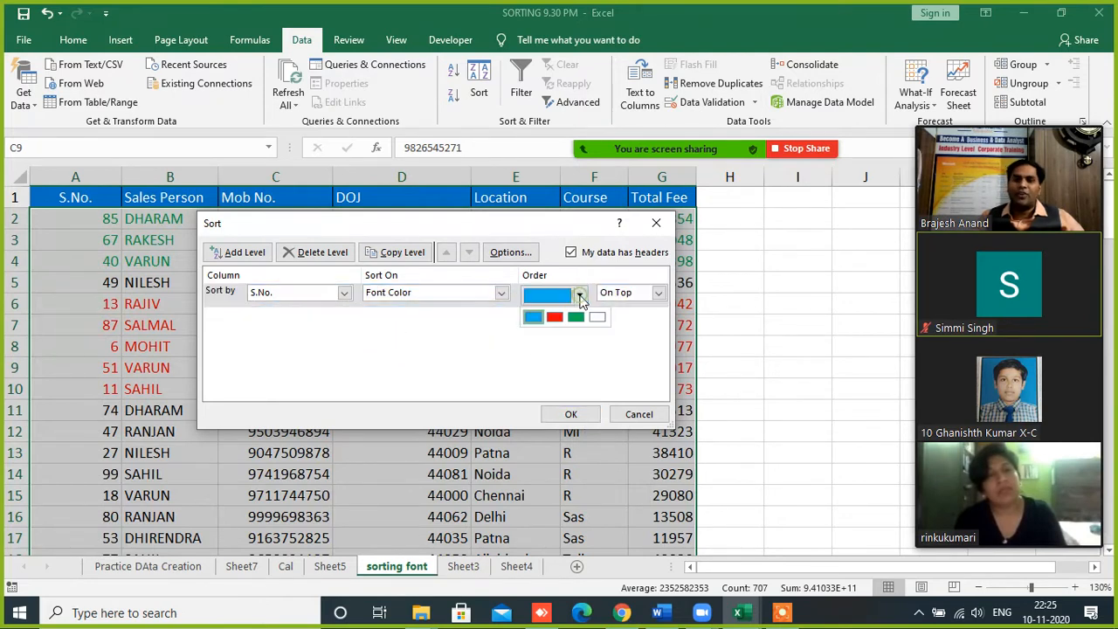
click(574, 317)
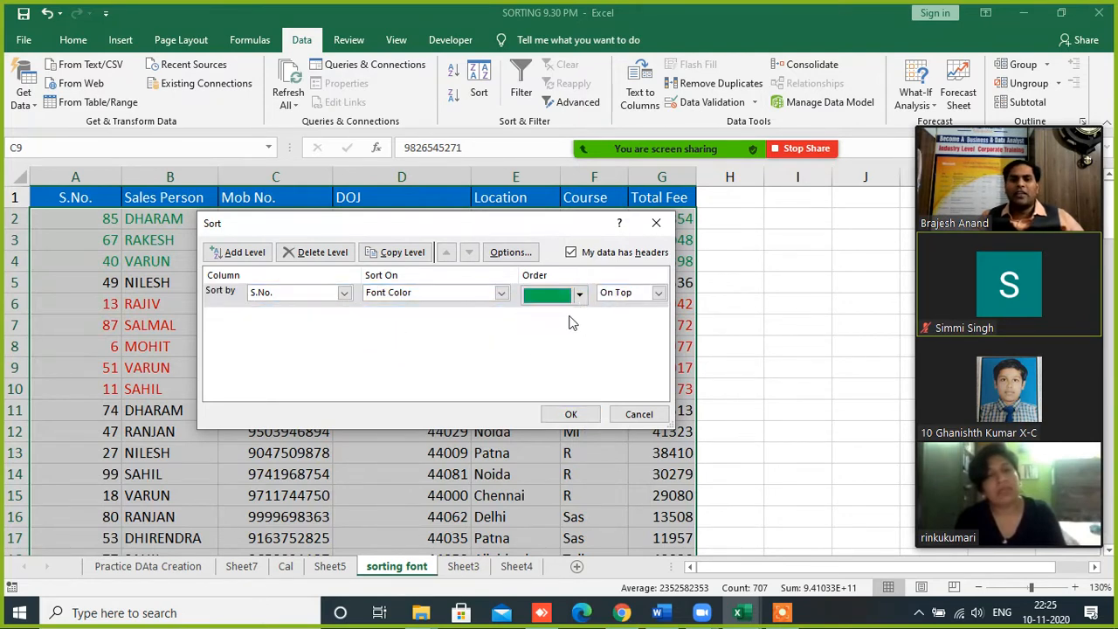
- Copy the sort level twice, for light blue and then red font on top, and apply the sort
click(400, 252)
click(579, 318)
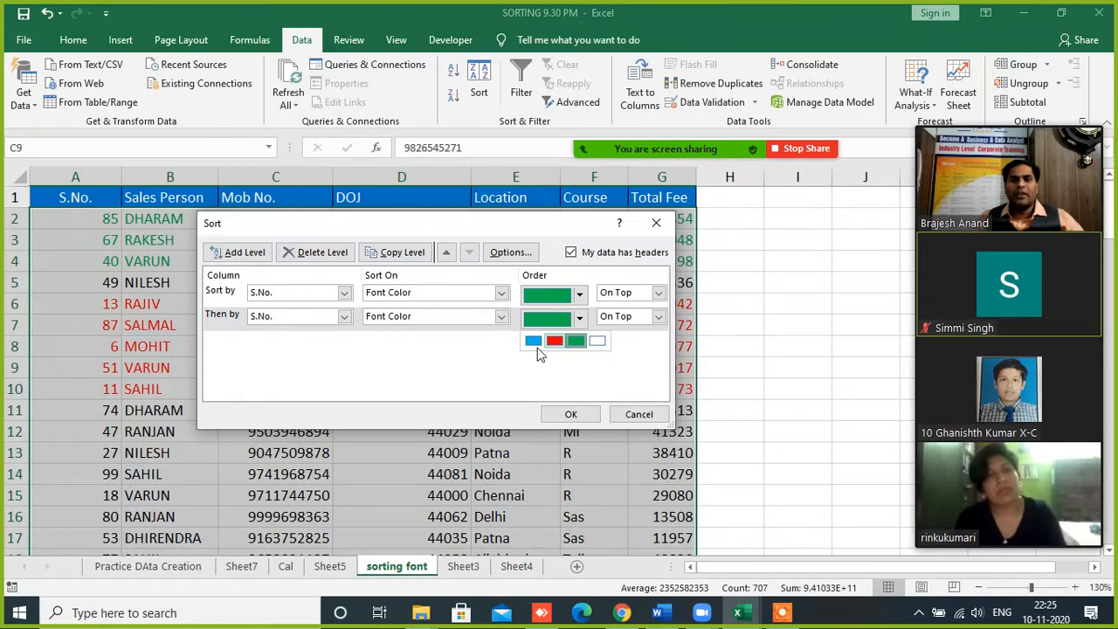
click(533, 346)
click(399, 252)
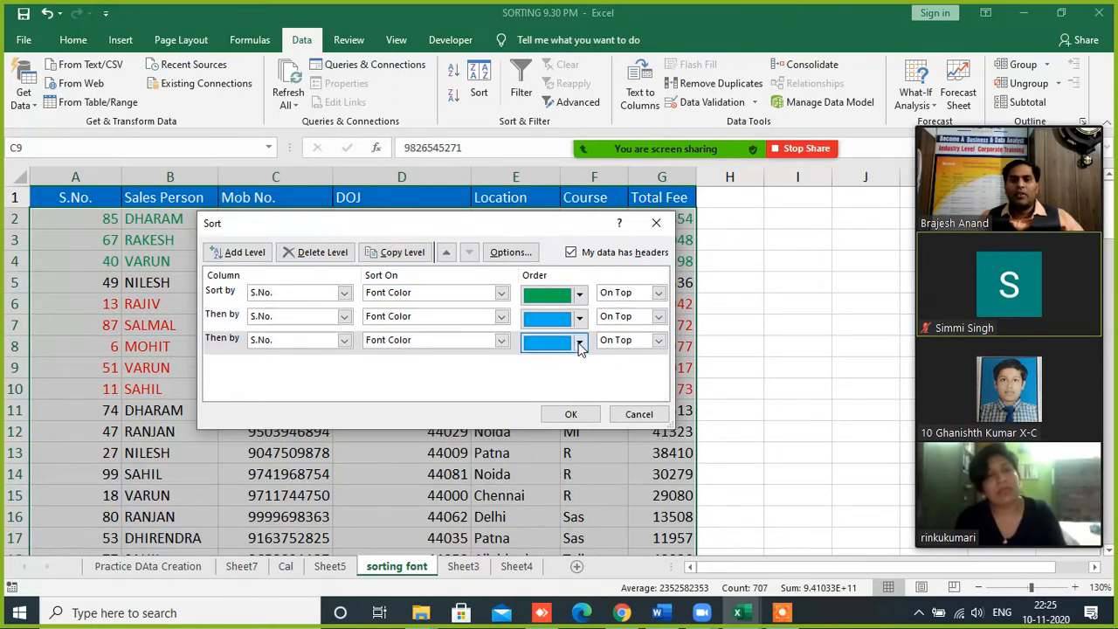
click(579, 340)
click(554, 364)
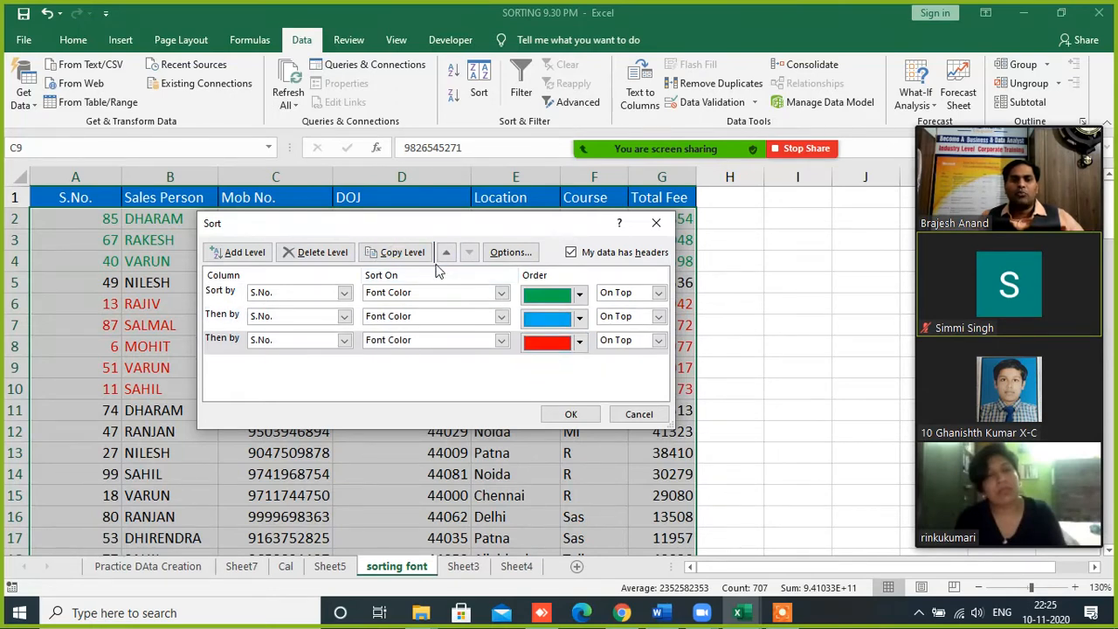
click(571, 416)
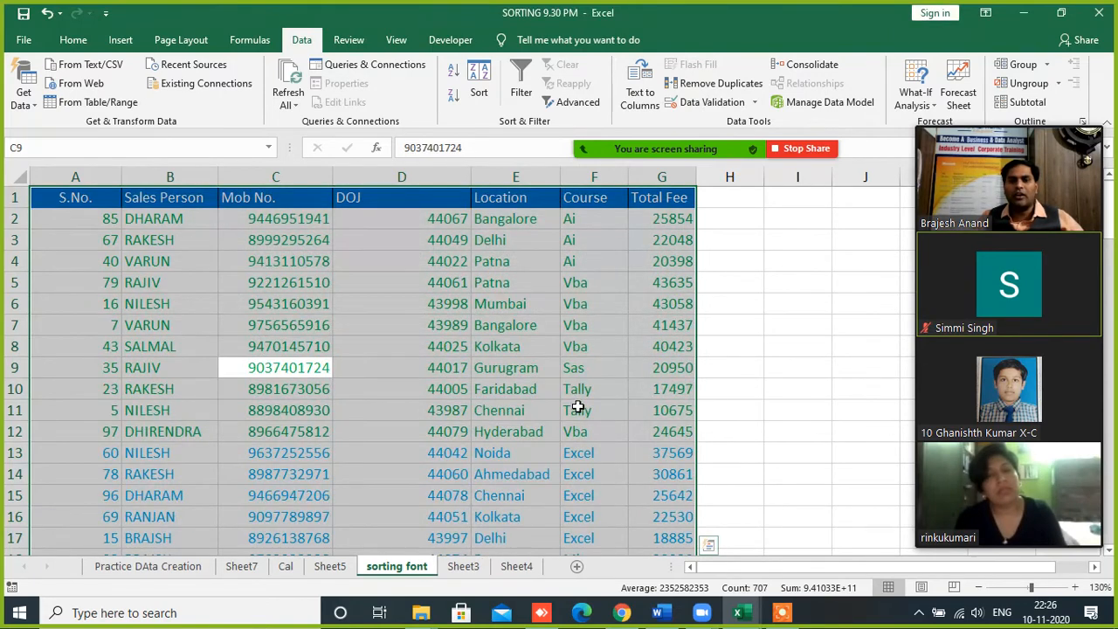
drag(476, 226, 475, 429)
scroll(568, 399, down, 7)
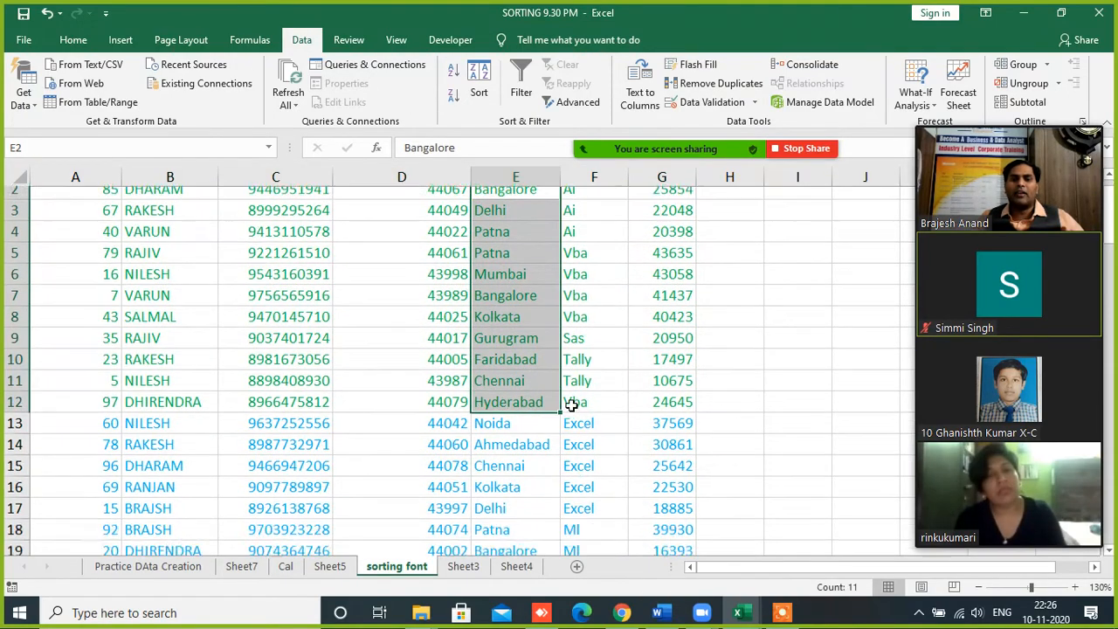
scroll(528, 387, down, 12)
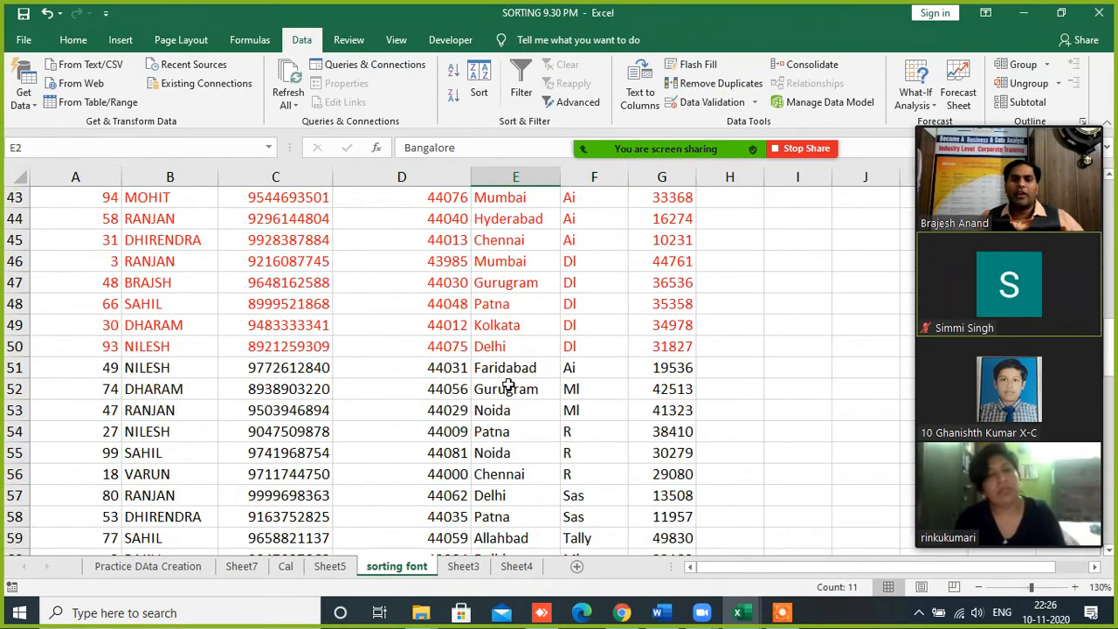
scroll(527, 295, up, 19)
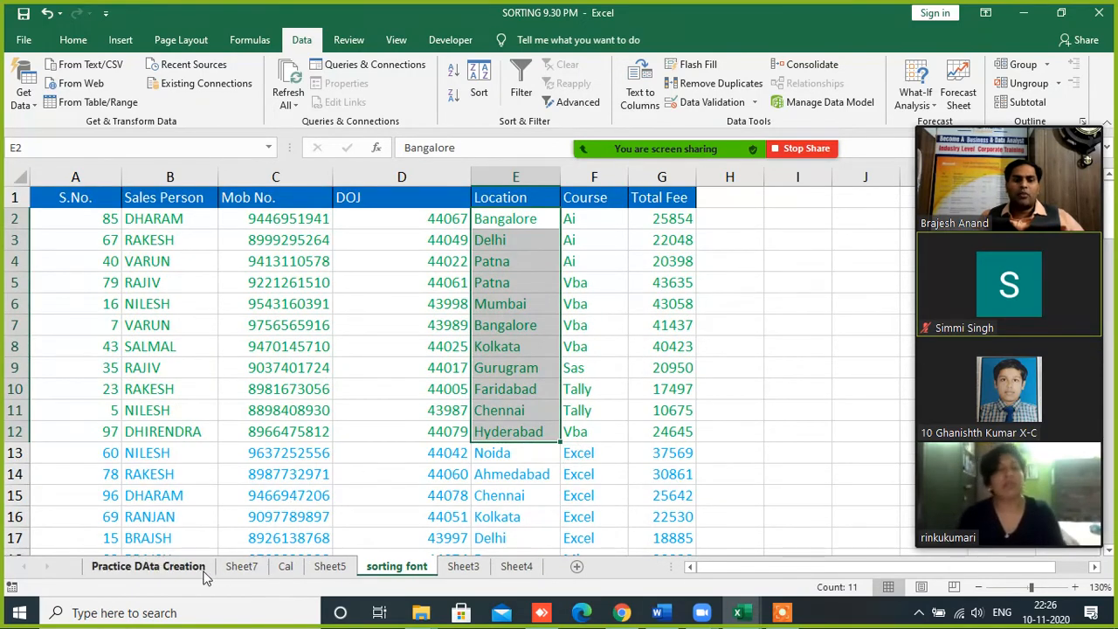
- Rename Sheet7 as "sort + cell color"
click(243, 568)
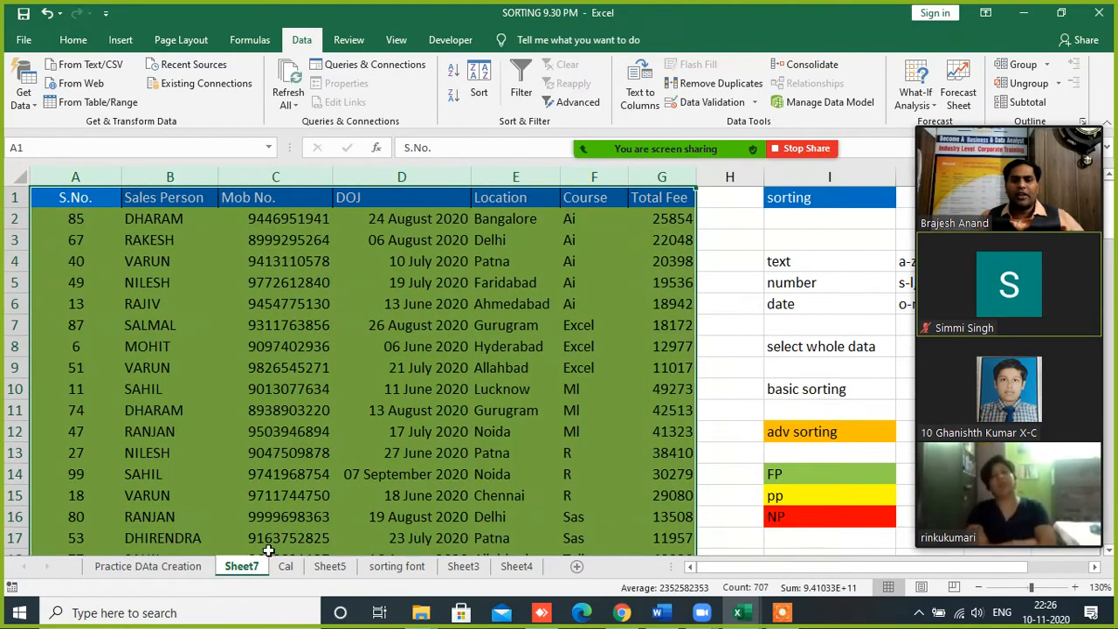
double_click(242, 568)
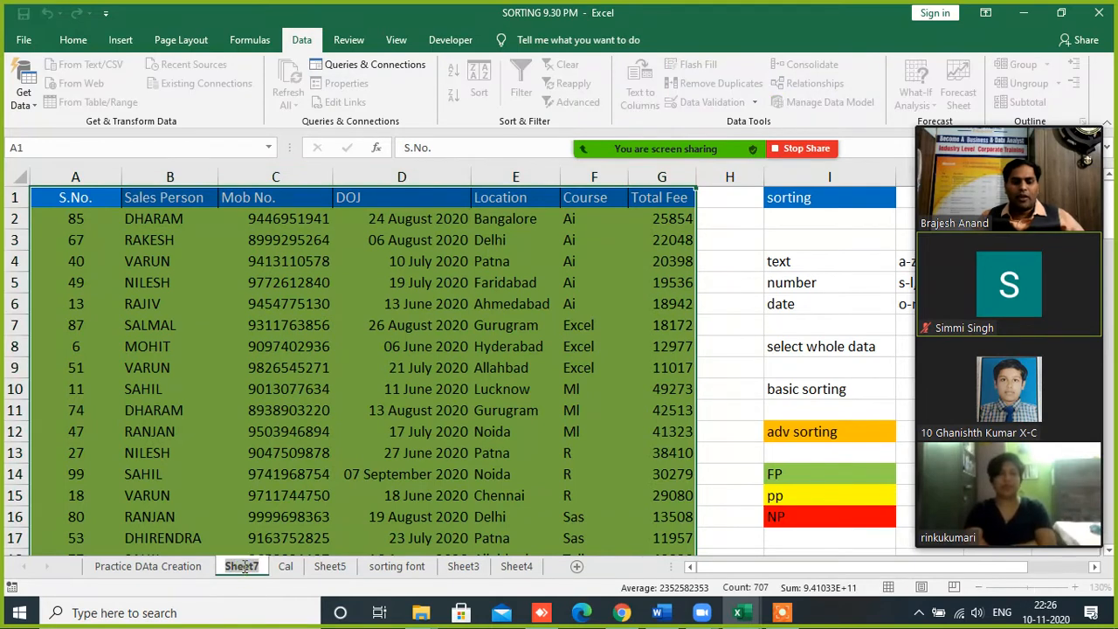
text(sorti)
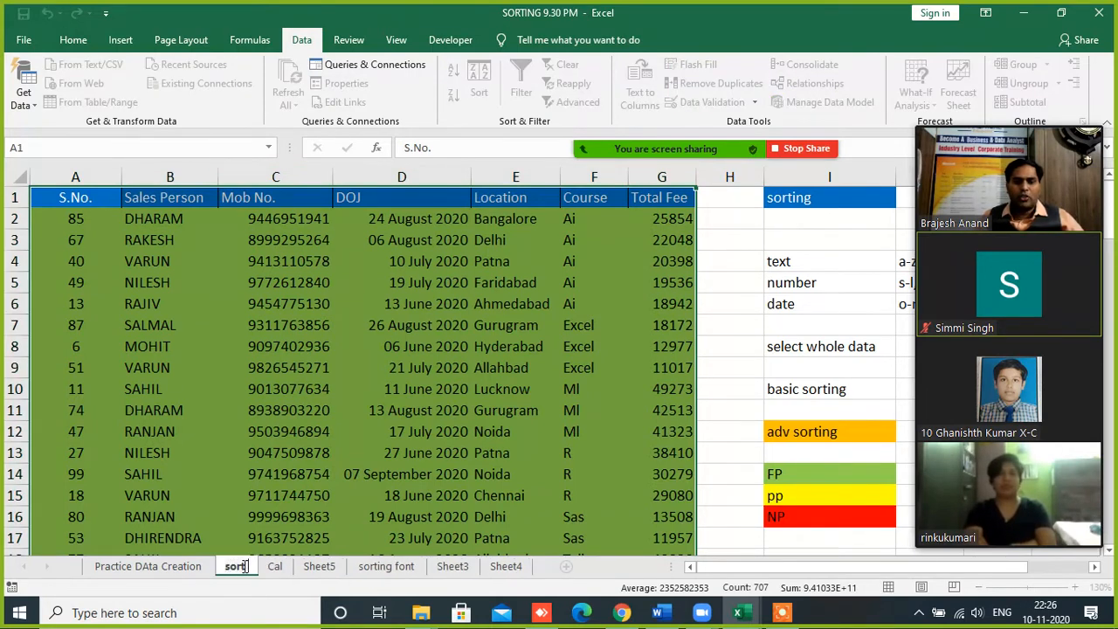
text(ng )
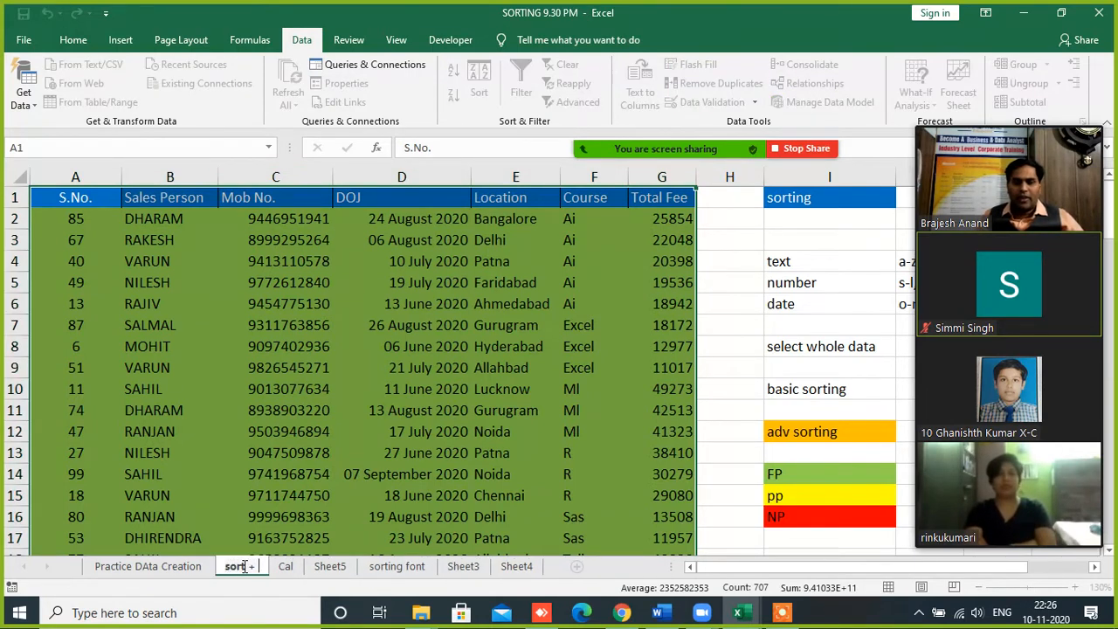
text(cell color)
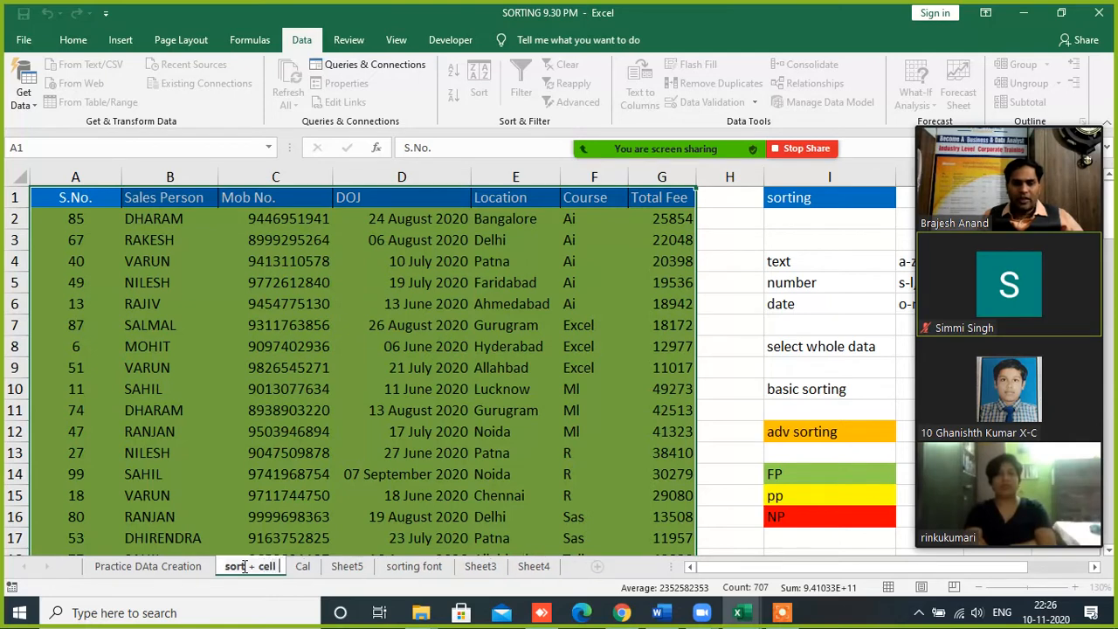
click(320, 388)
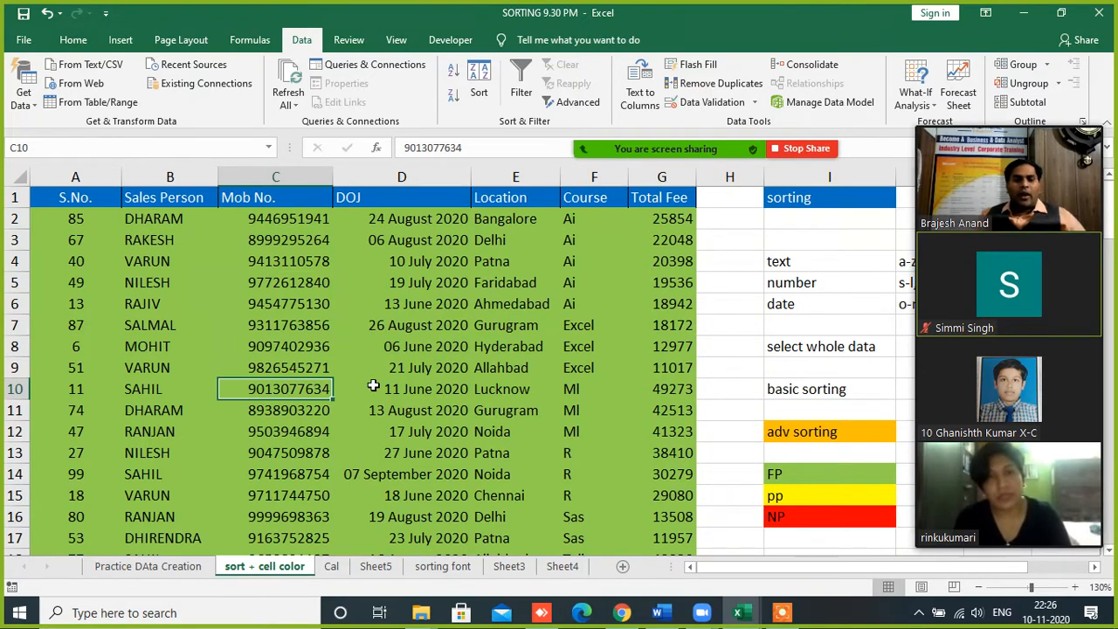
- Copy columns A to G of the sort + cell color sheet over the data in Sheet4, starting at A1
drag(87, 176, 656, 219)
key(ctrl+c)
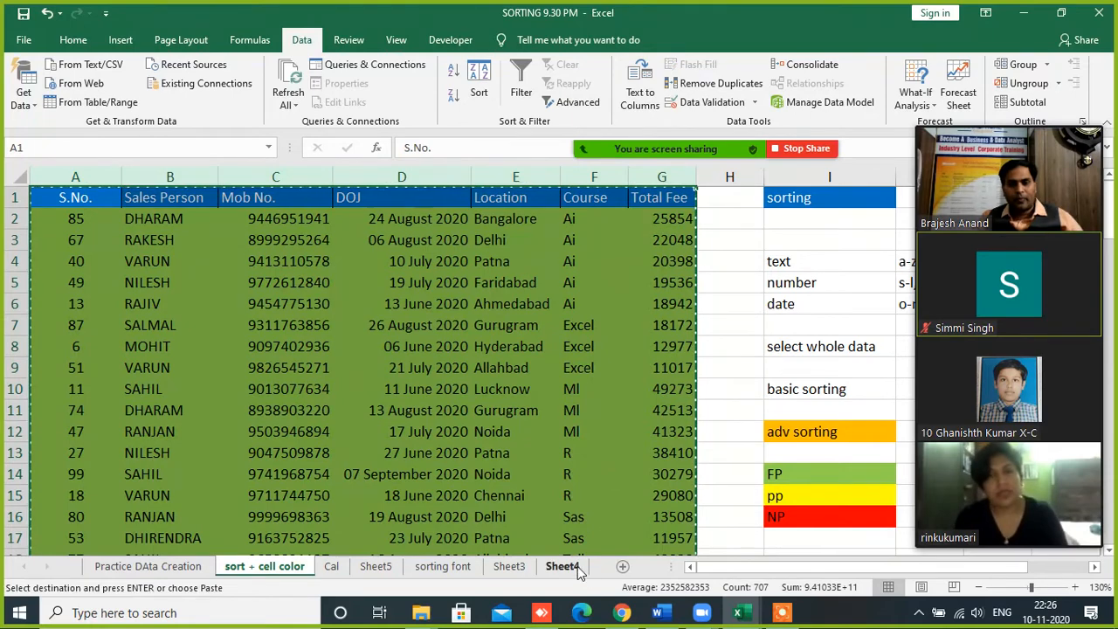
click(577, 566)
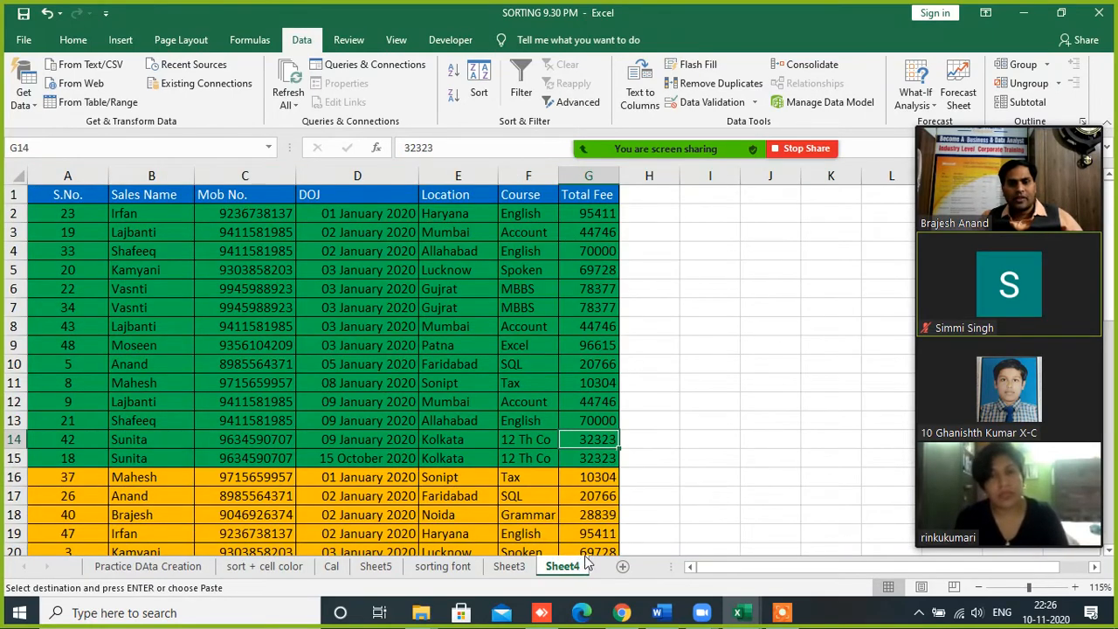
click(58, 197)
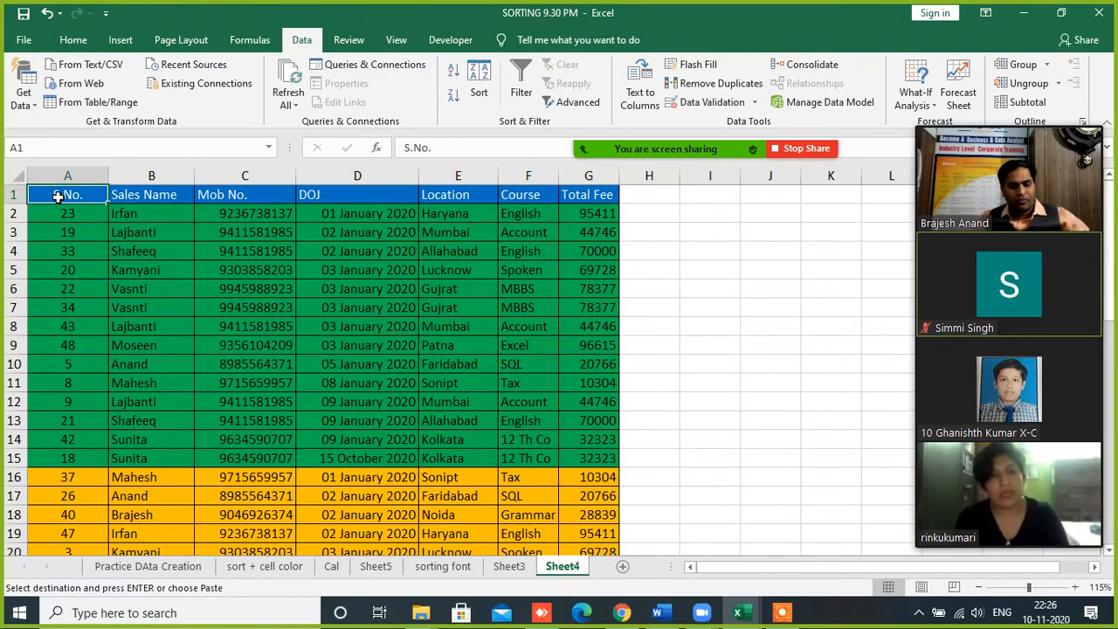
key(ctrl+v)
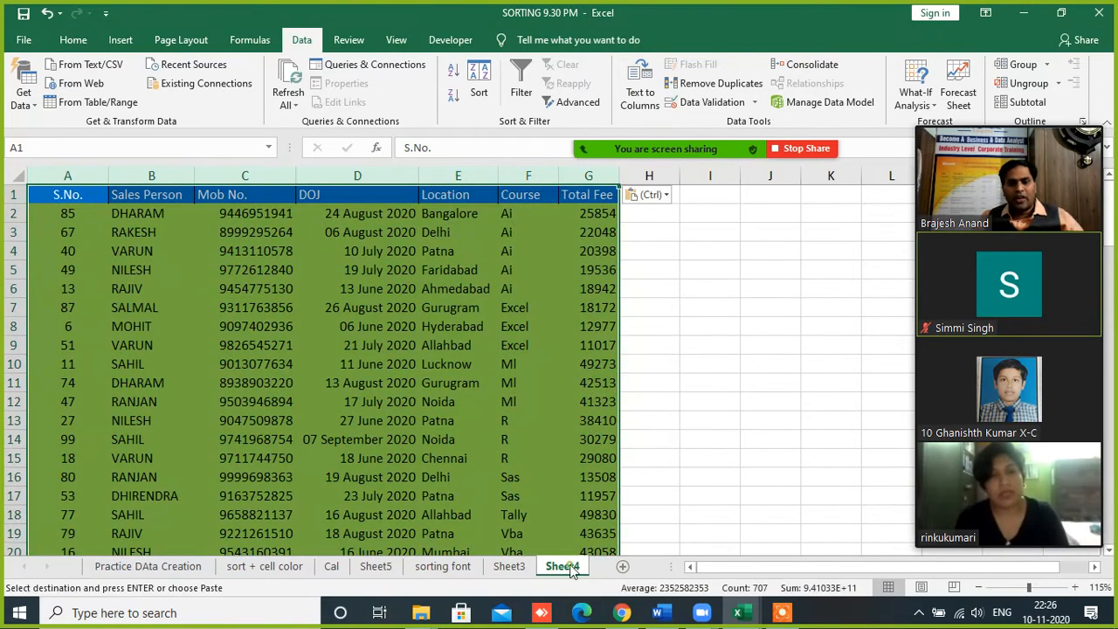
- Rename Sheet4 as "Custom sorting"
double_click(569, 566)
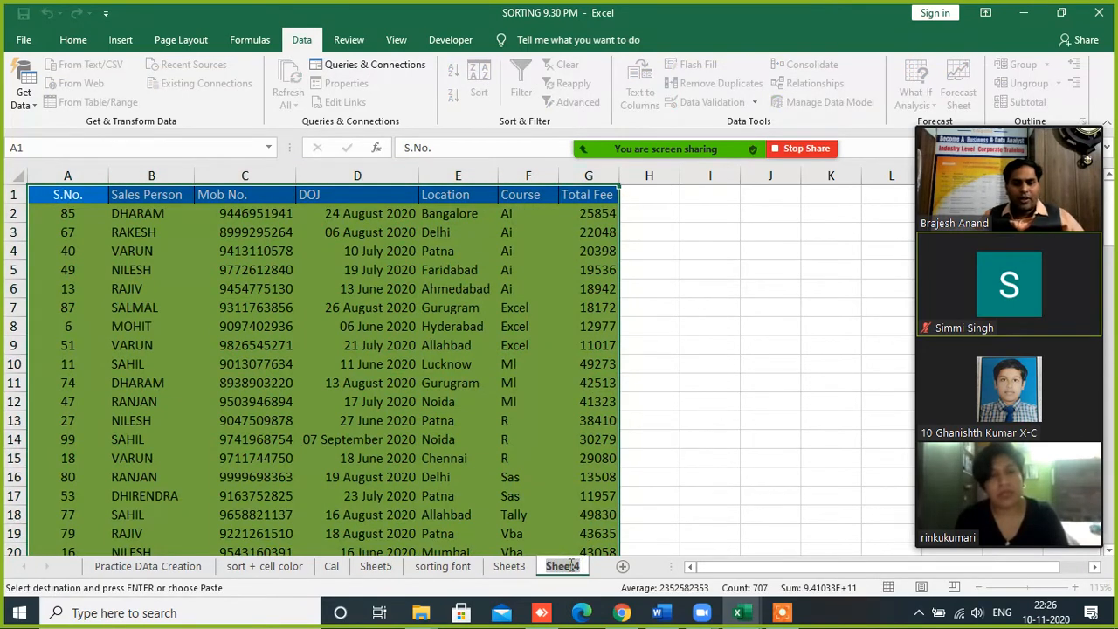
text(Custom )
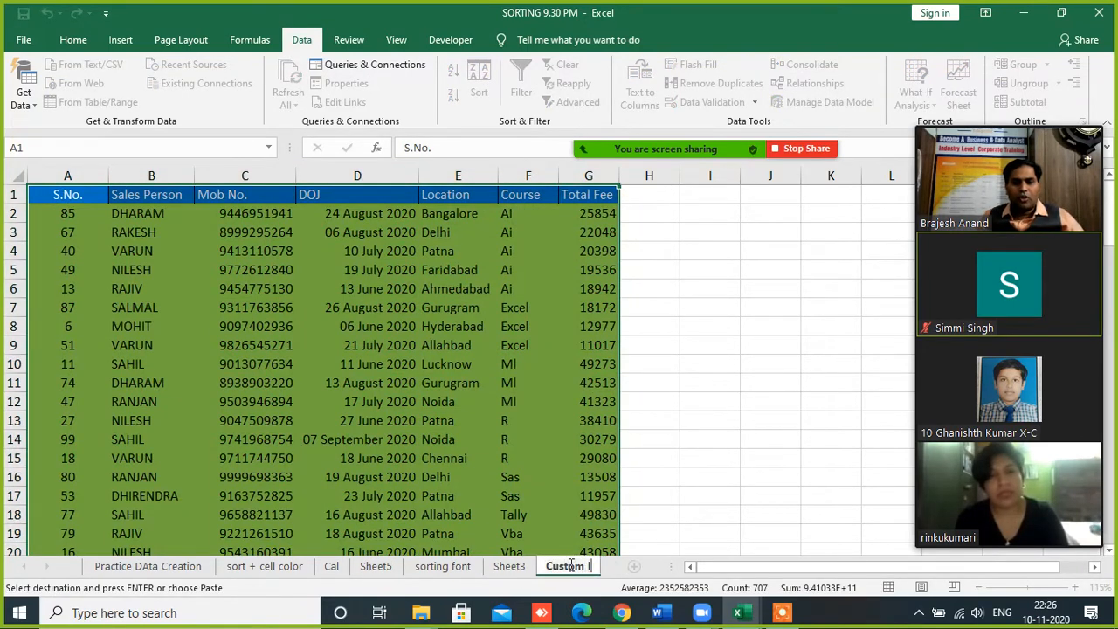
text(sorting)
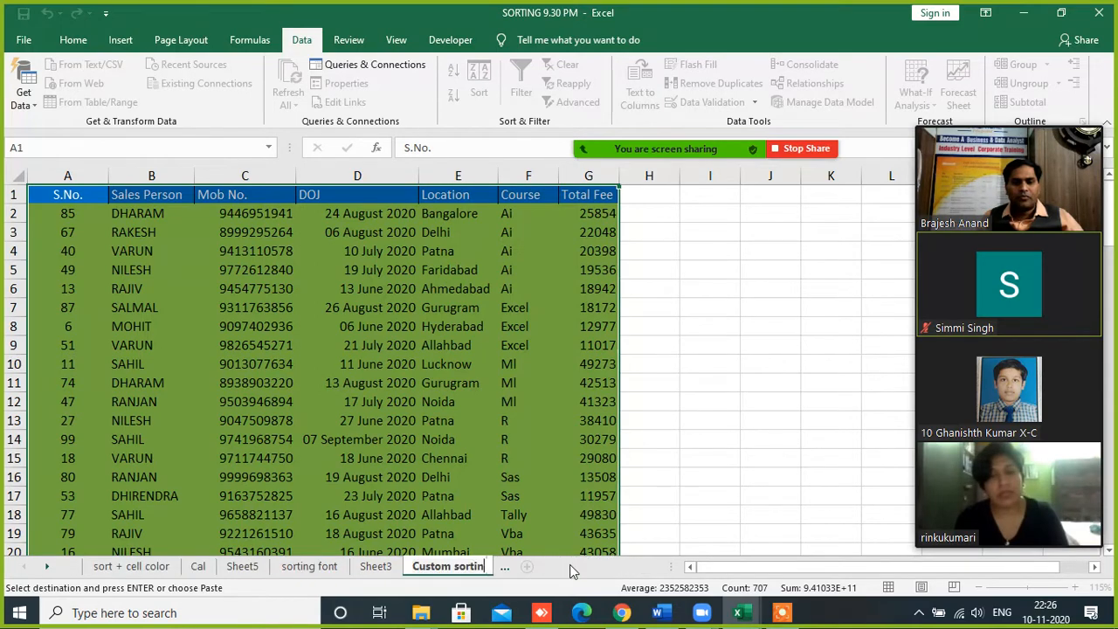
click(737, 427)
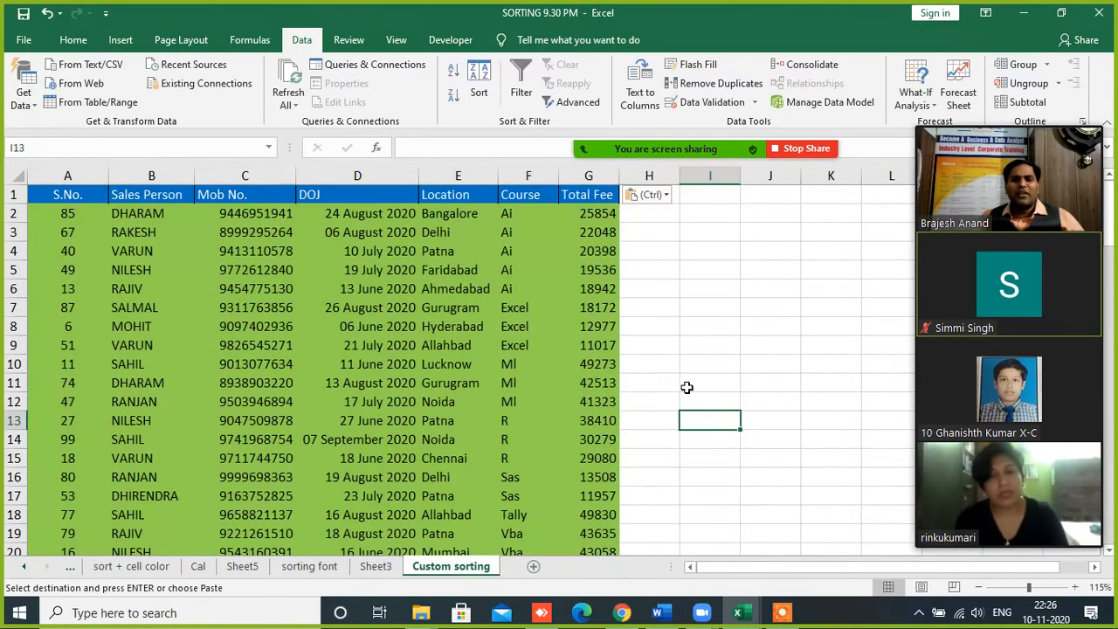
scroll(715, 359, up, 1)
scroll(734, 333, up, 1)
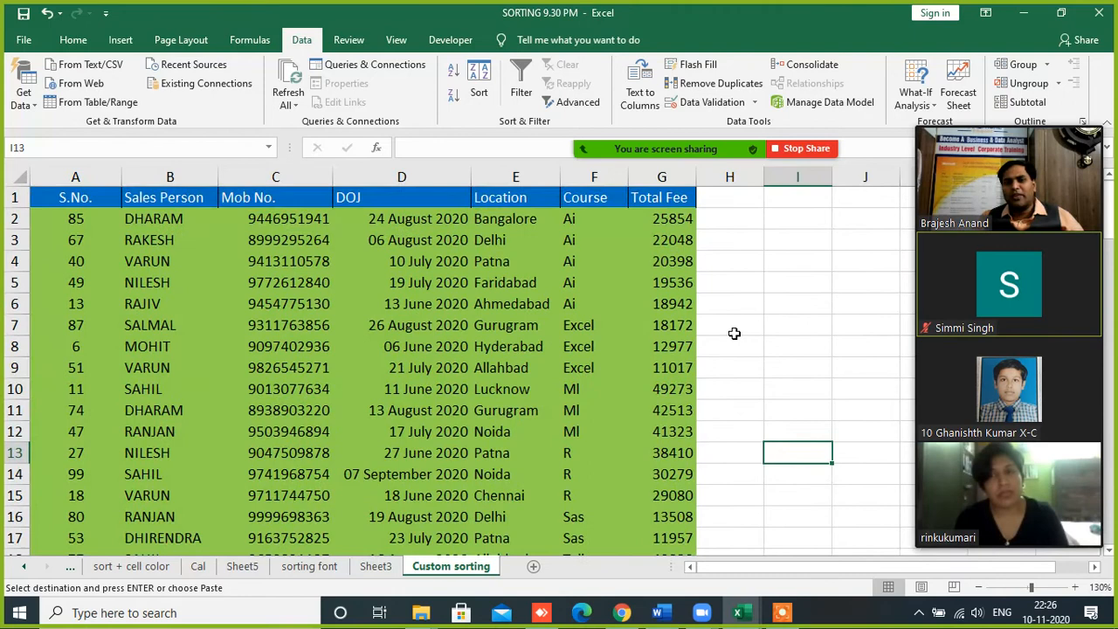
- Enter the note "50 product" in cell I3 of the Custom sorting sheet
click(788, 254)
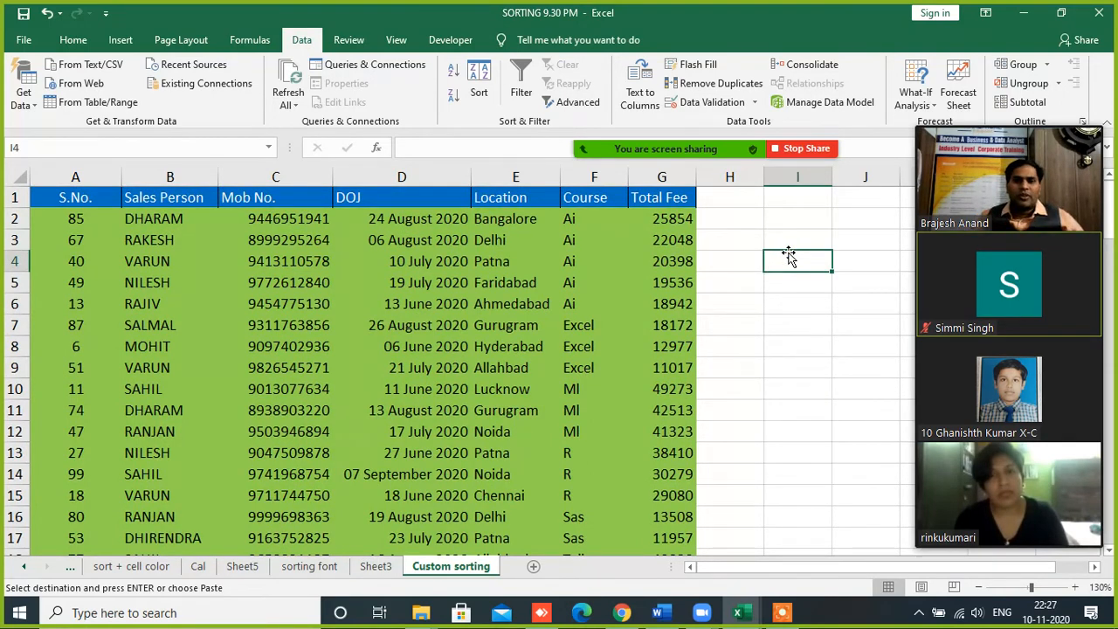
click(769, 305)
click(790, 260)
click(792, 235)
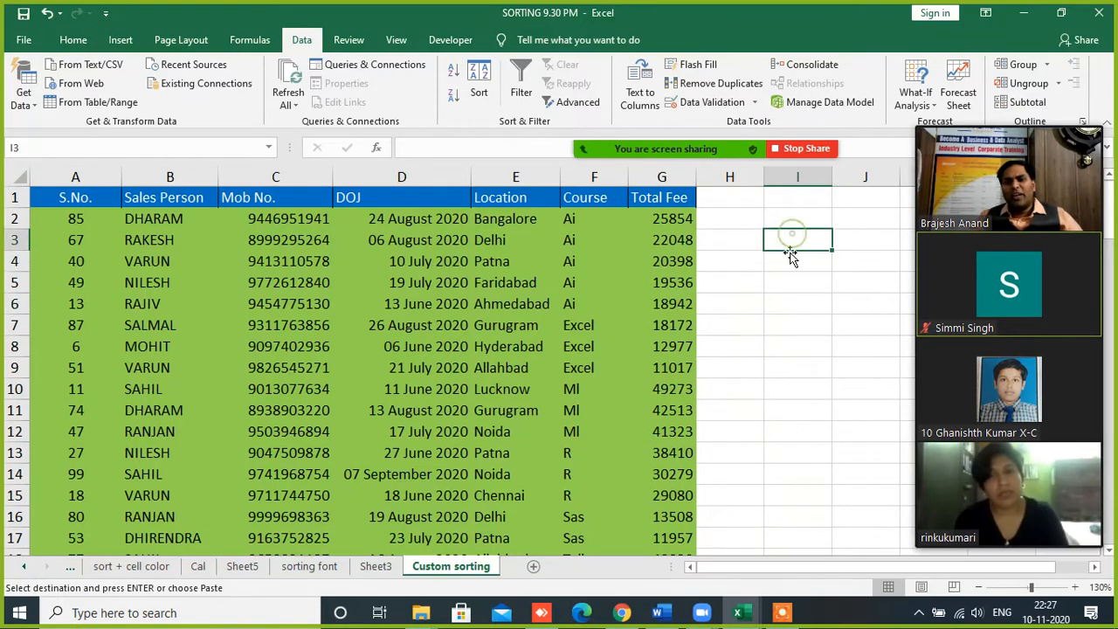
text(50)
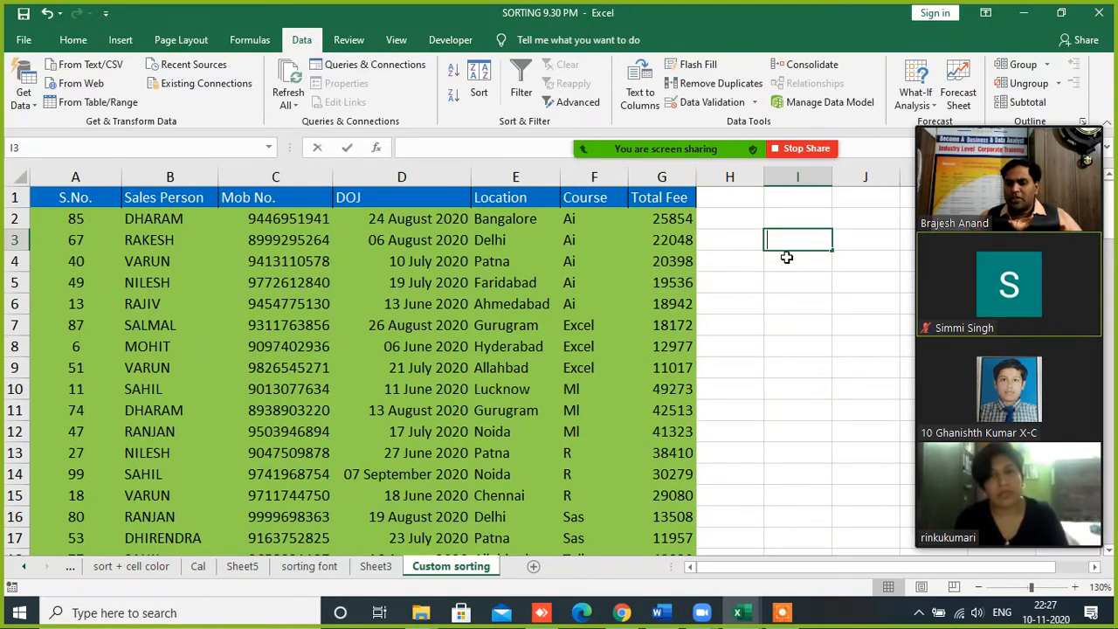
text( prod)
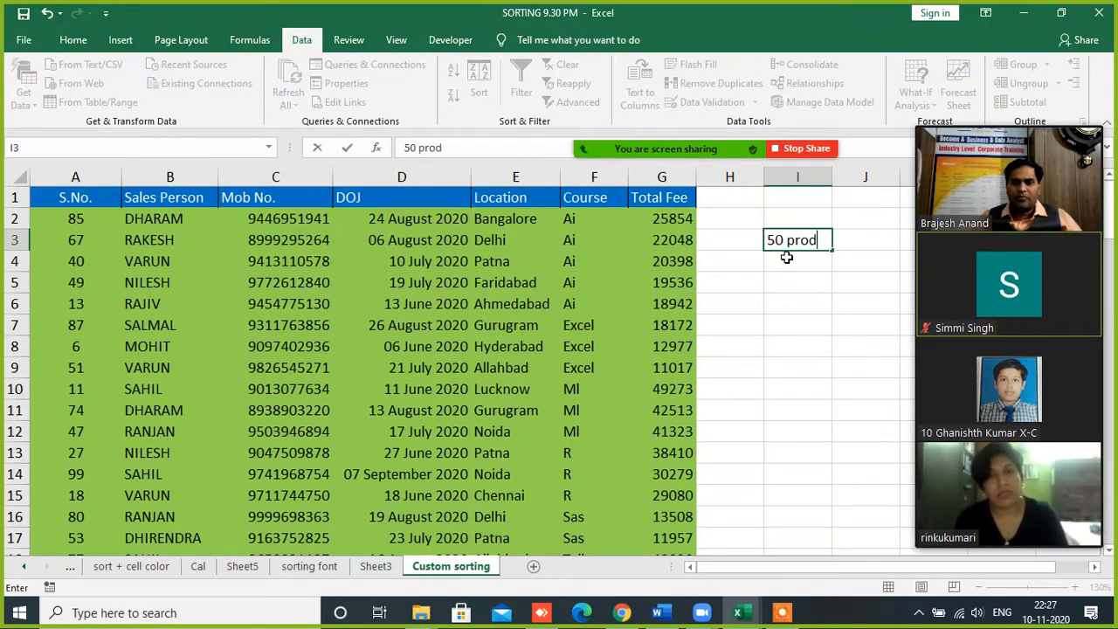
text(uct)
key(Return)
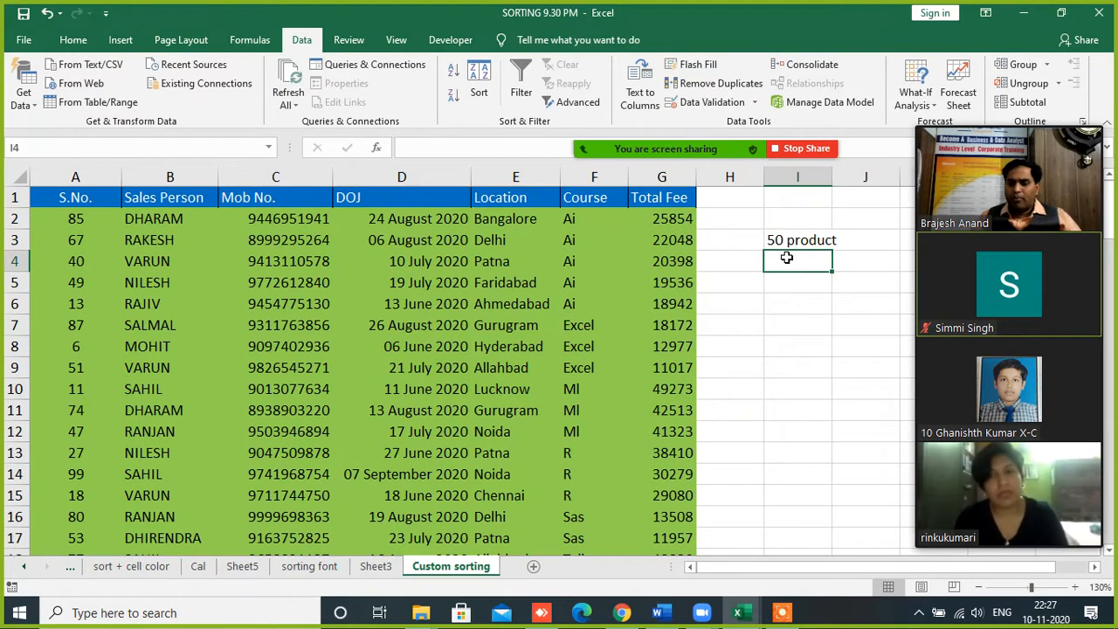
- Enter the note "5-6 product" in cell I6
key(Return)
key(Return)
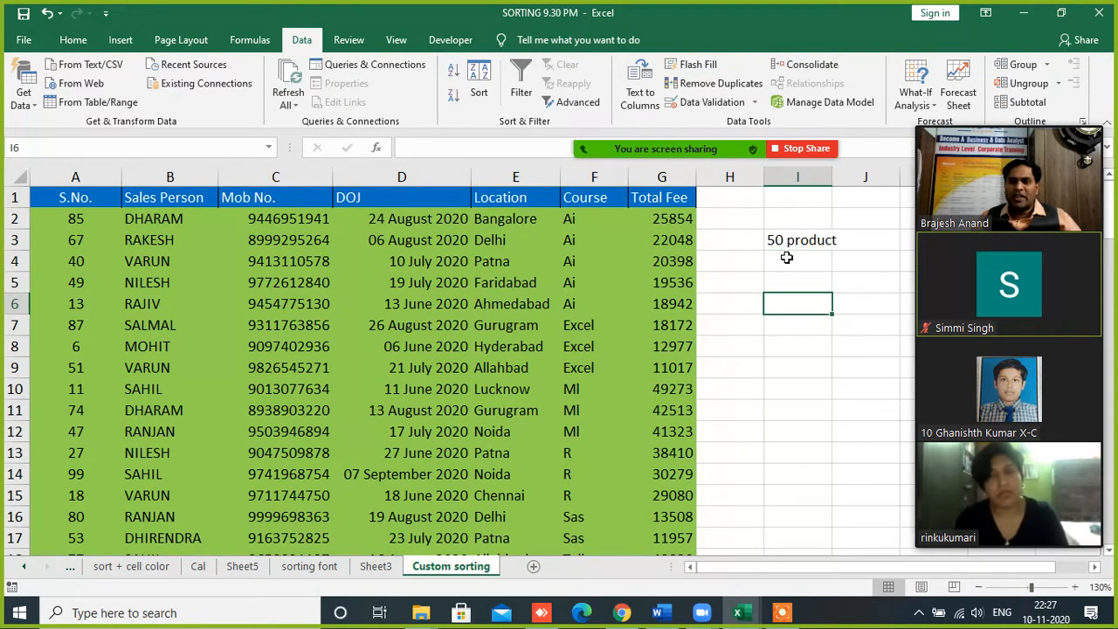
text(5-6 pro)
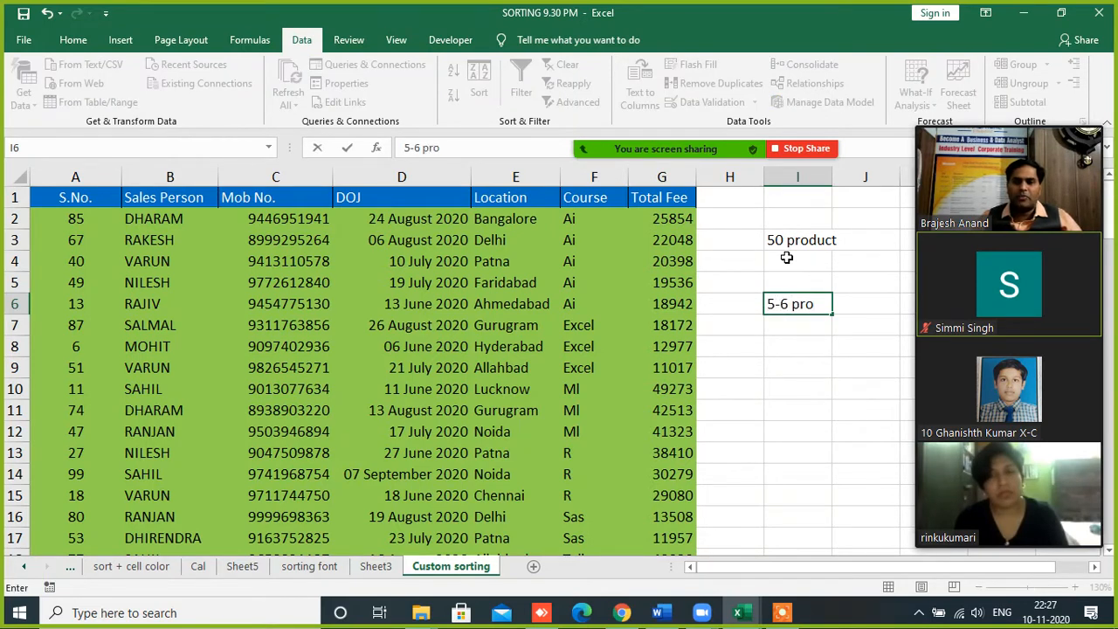
text(duct)
key(BackSpace)
key(BackSpace)
text(ct)
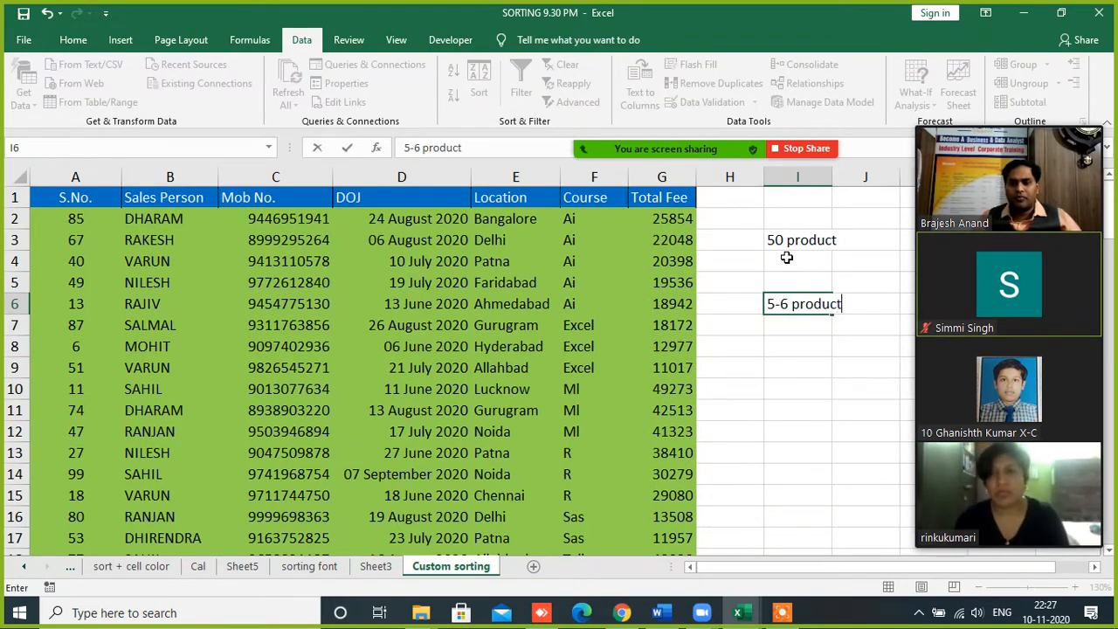
key(Return)
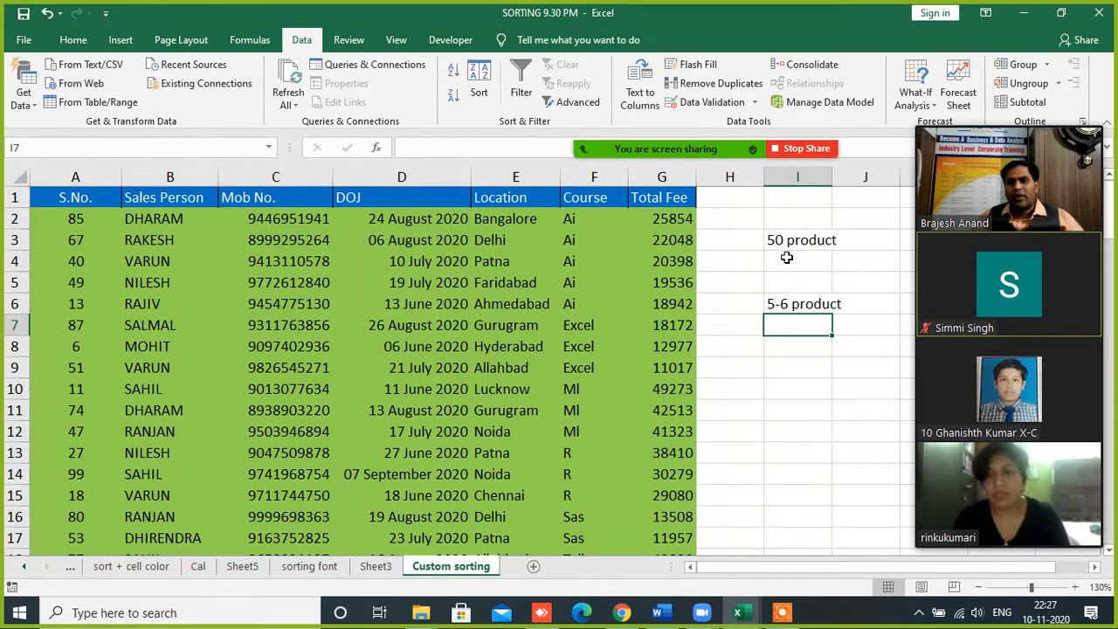
- Clear the two product notes from cells I6 and I3
click(799, 238)
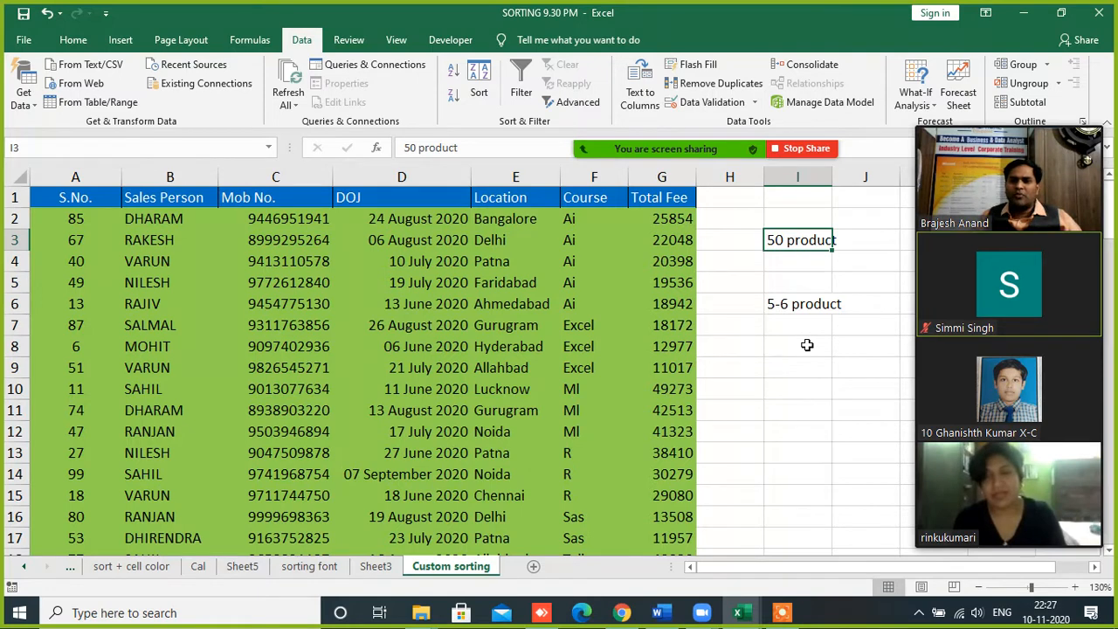
click(779, 299)
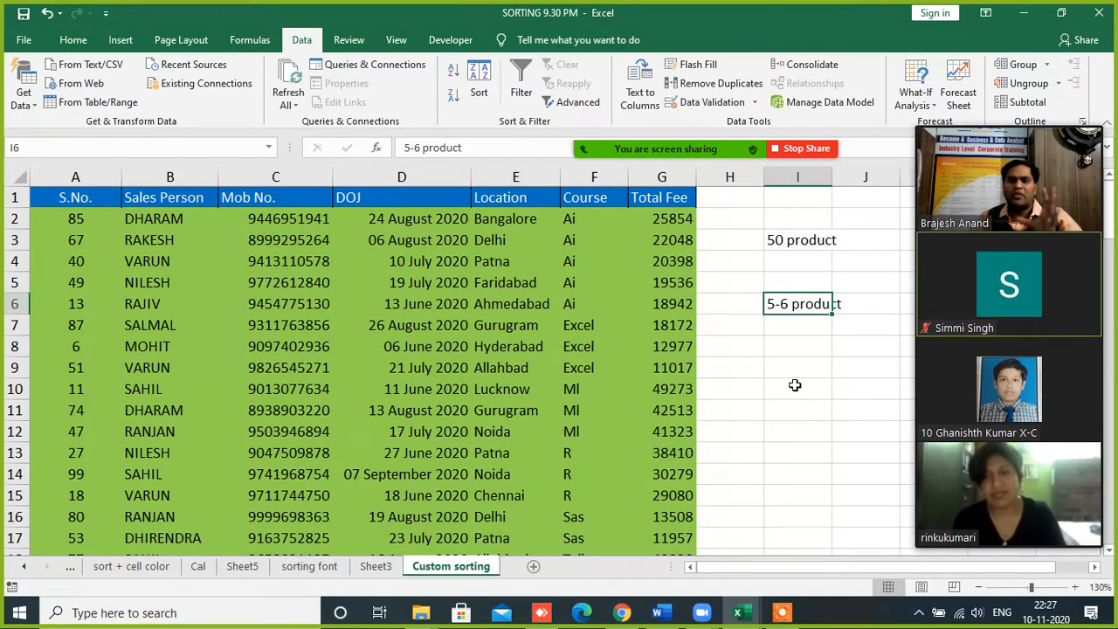
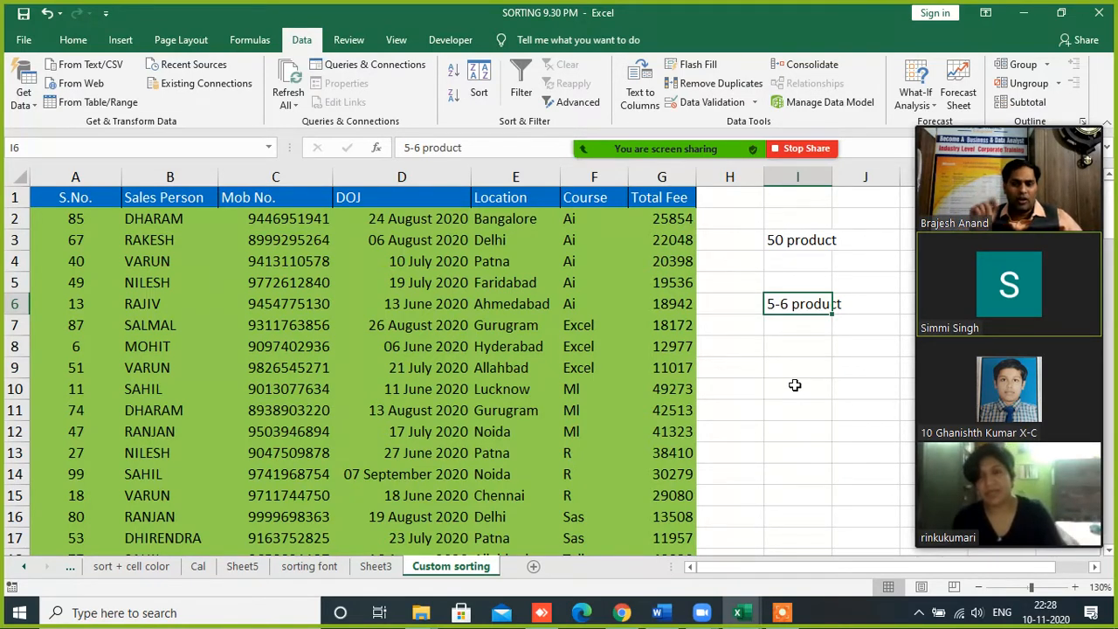
key(Delete)
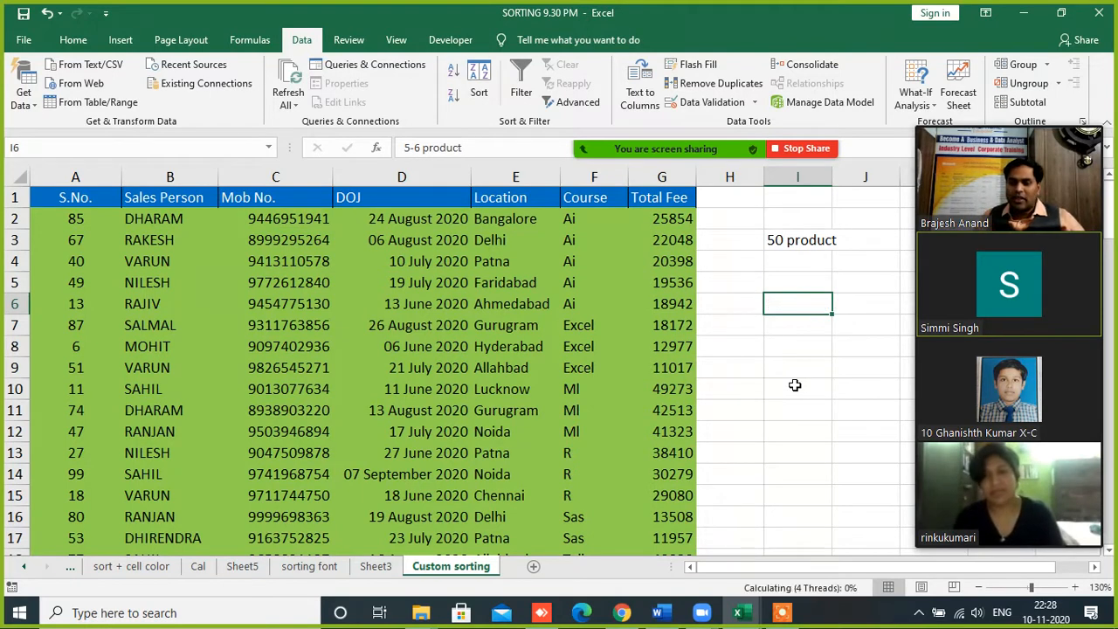
key(Up)
key(Up)
key(Up)
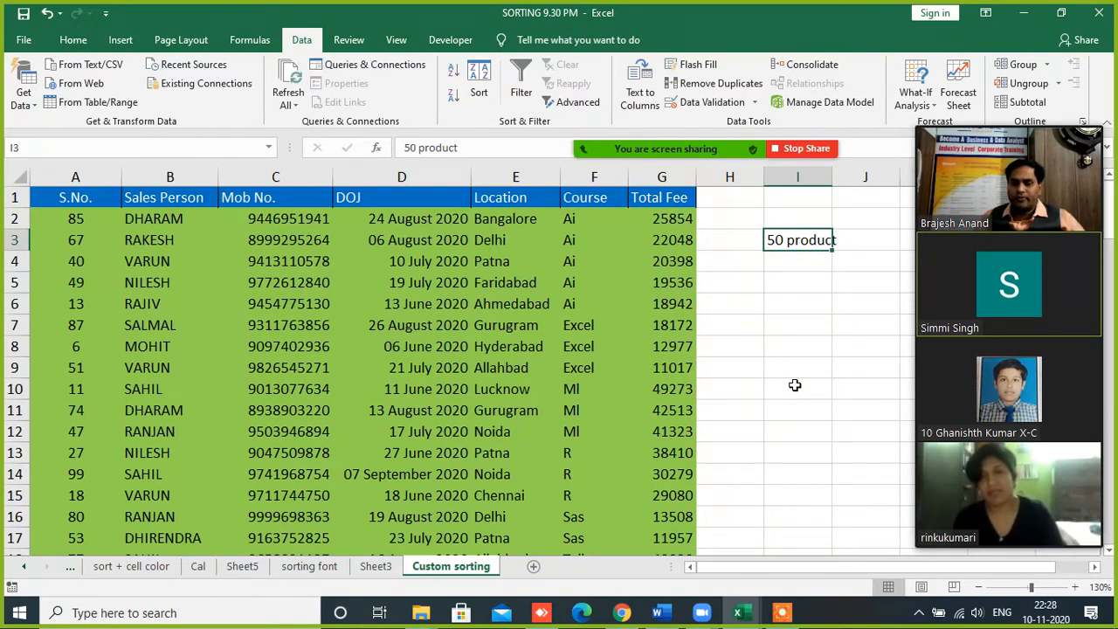
key(Delete)
click(783, 406)
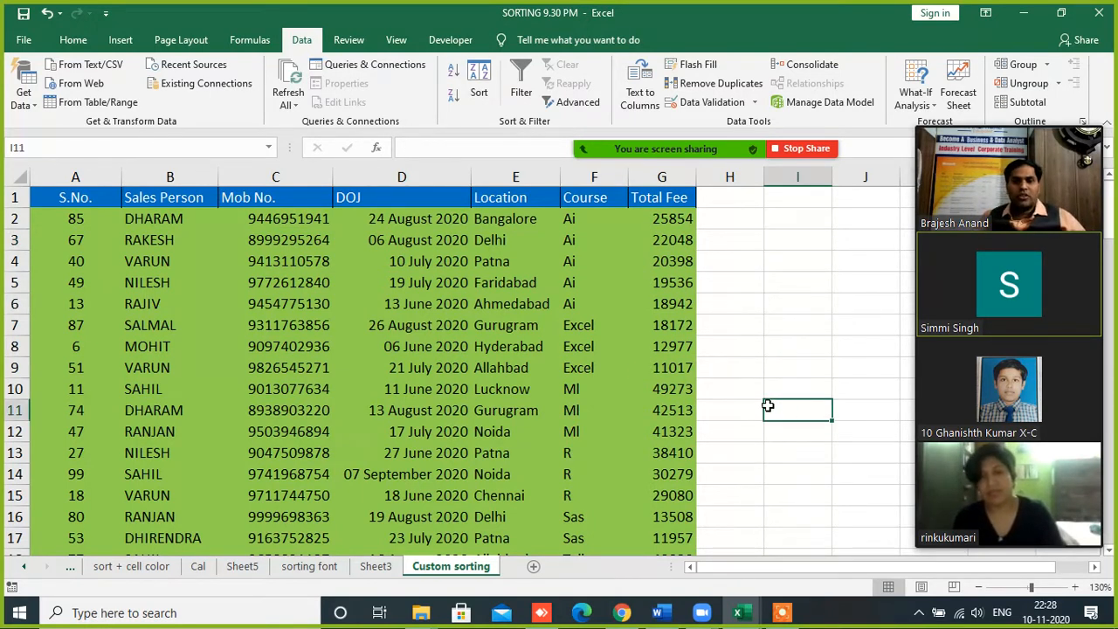
- Sort the whole sales table by Course on cell values from A to Z, and review the course order down to the last row
scroll(414, 423, down, 6)
scroll(414, 423, up, 6)
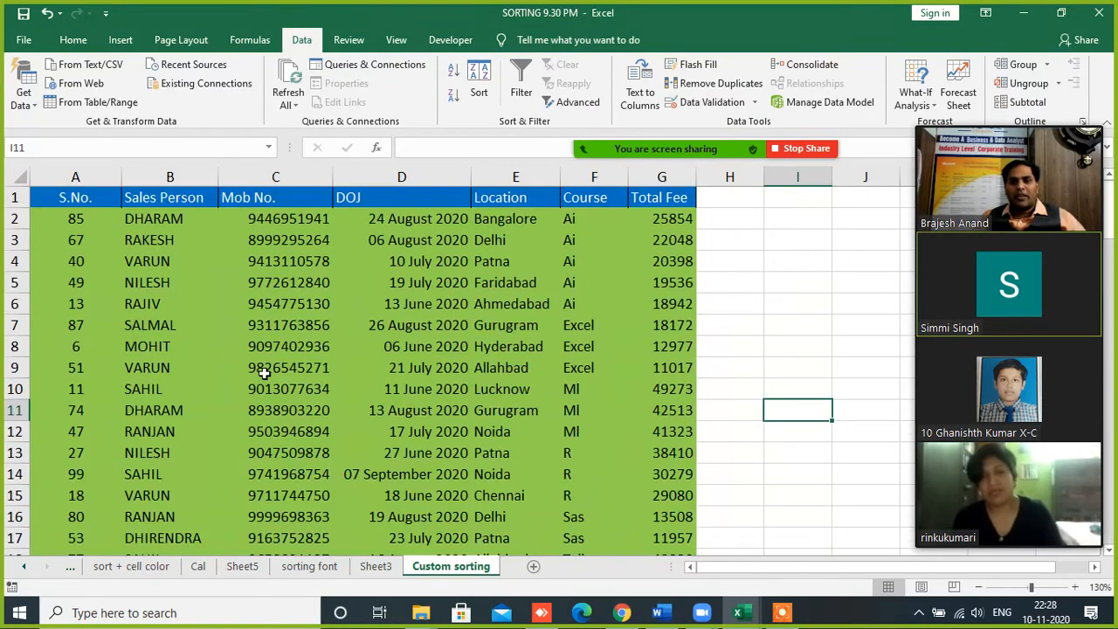
click(302, 368)
key(ctrl+a)
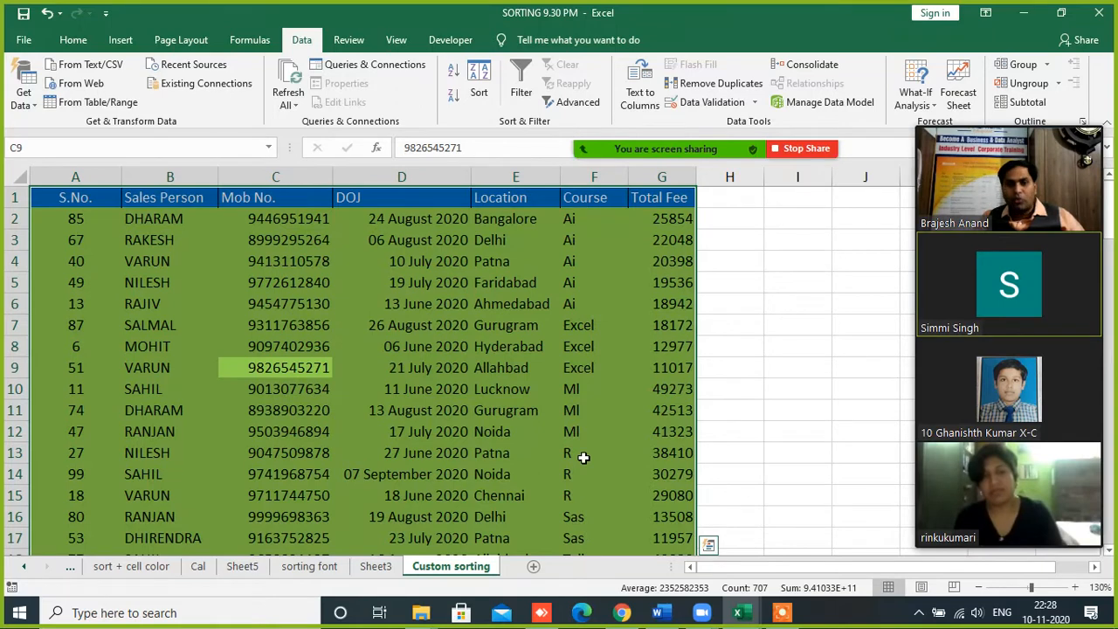
click(478, 83)
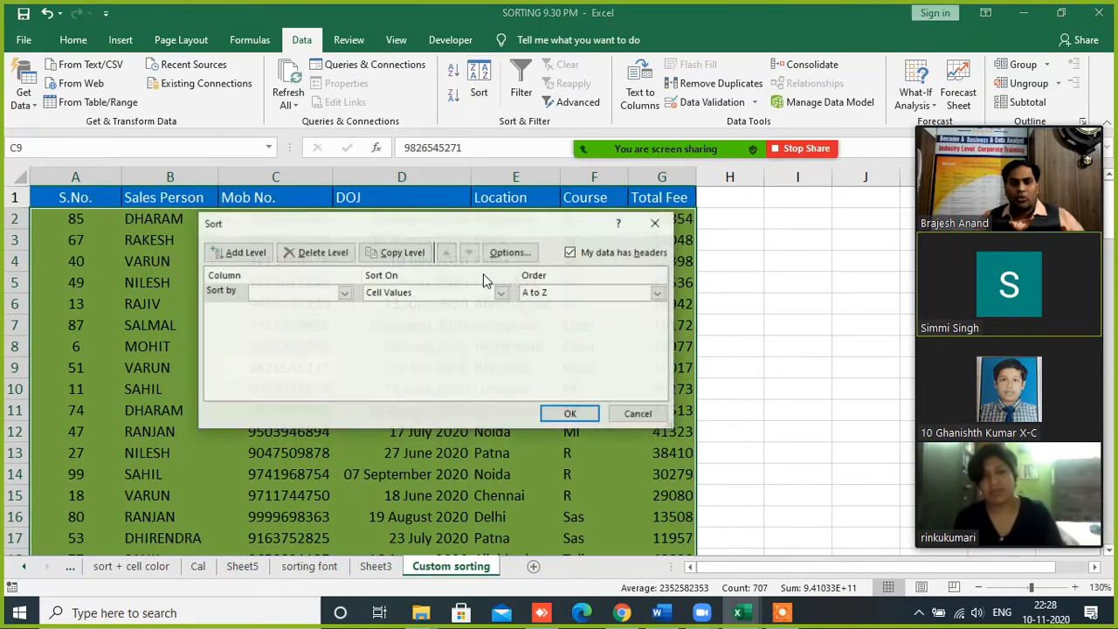
click(345, 294)
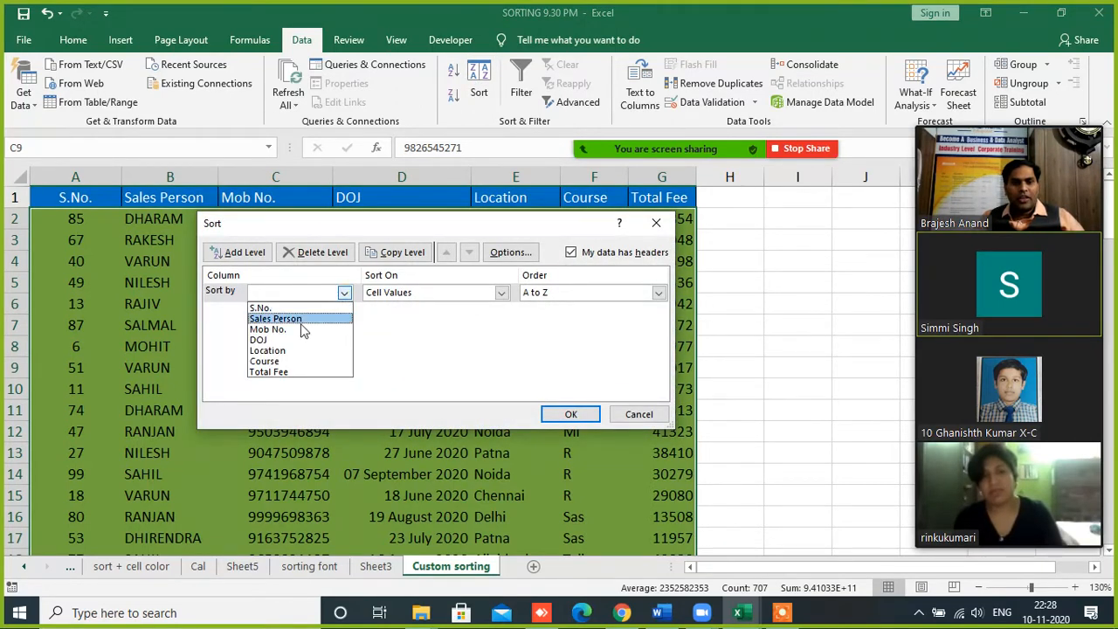
click(285, 362)
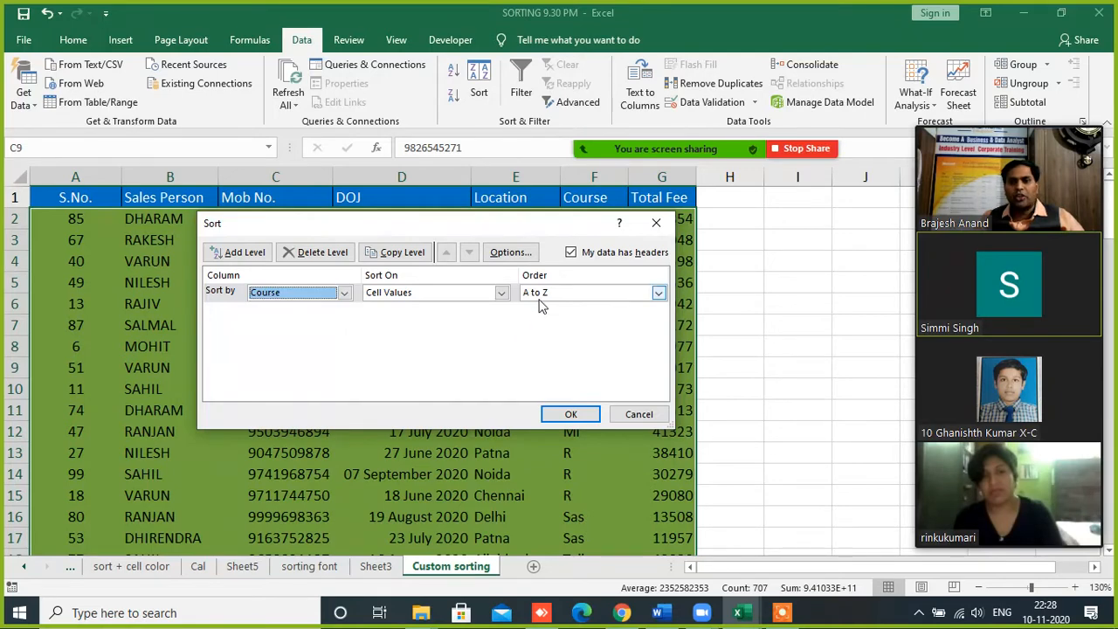
click(569, 413)
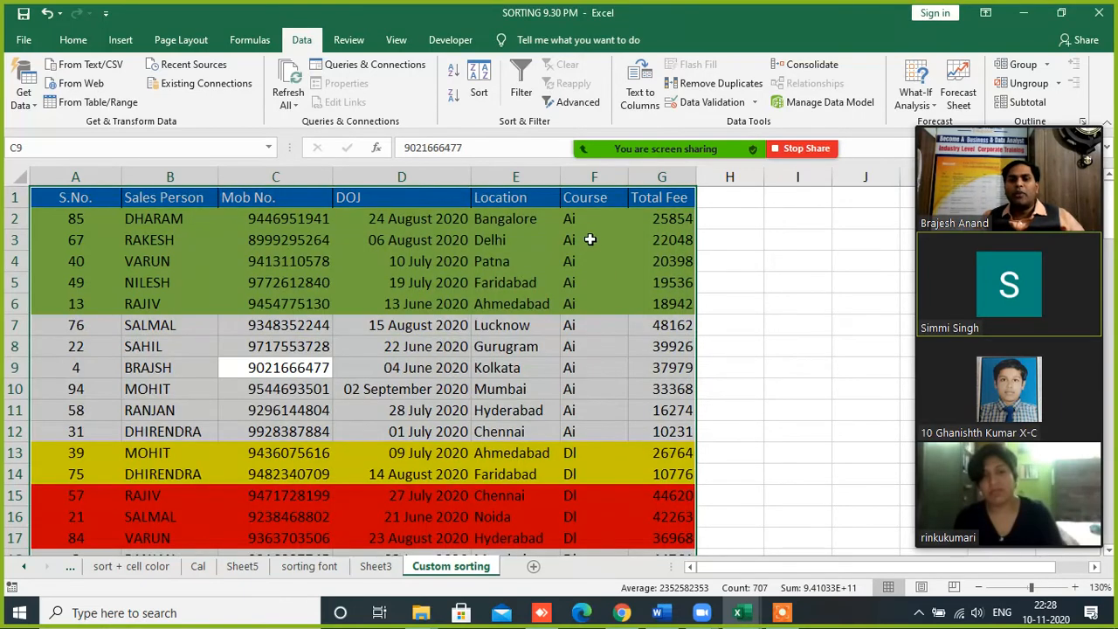
drag(569, 219, 577, 418)
scroll(580, 367, down, 4)
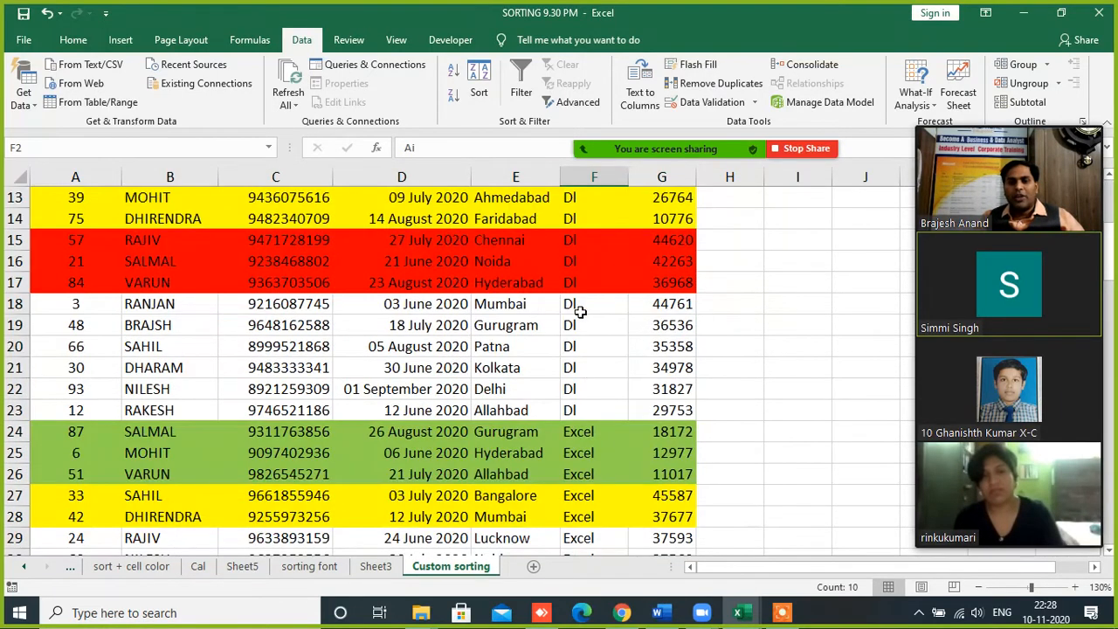
scroll(579, 406, down, 18)
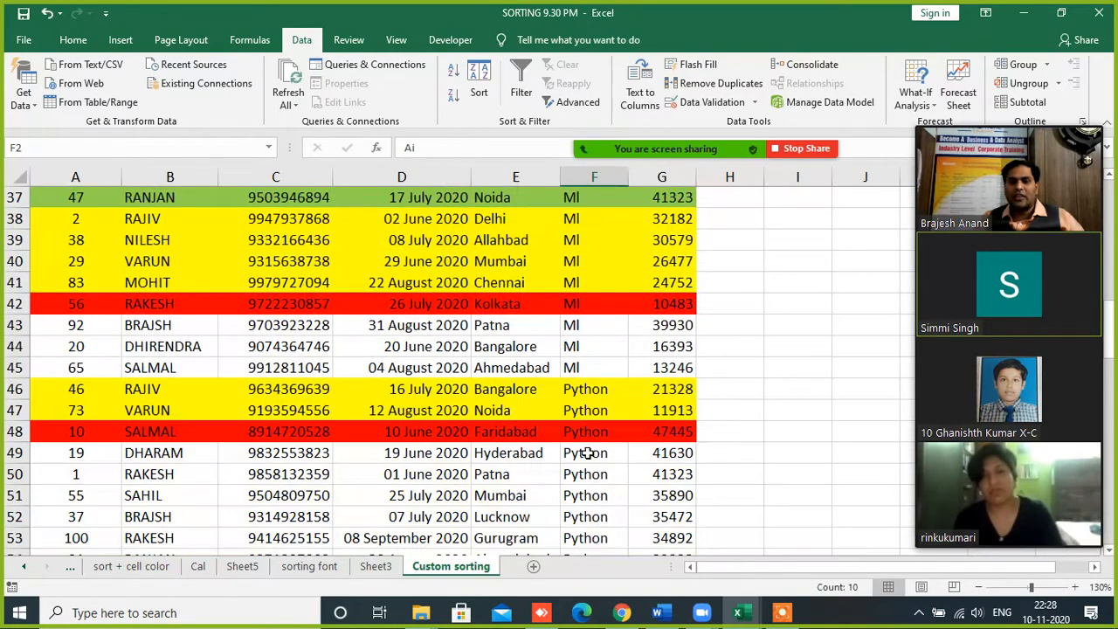
scroll(578, 506, down, 8)
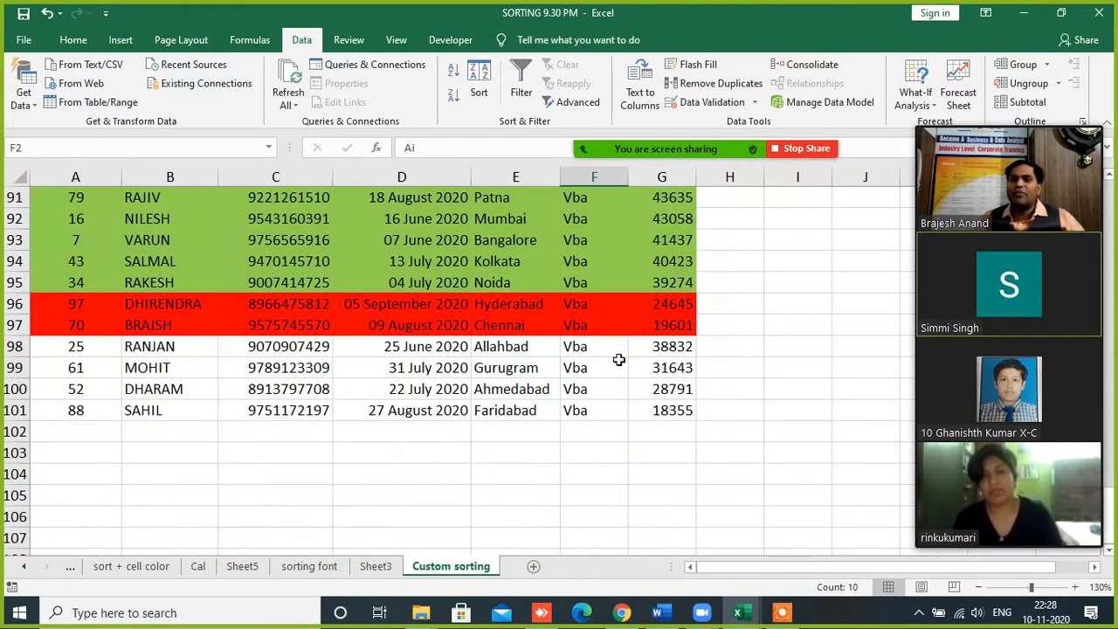
scroll(616, 437, up, 20)
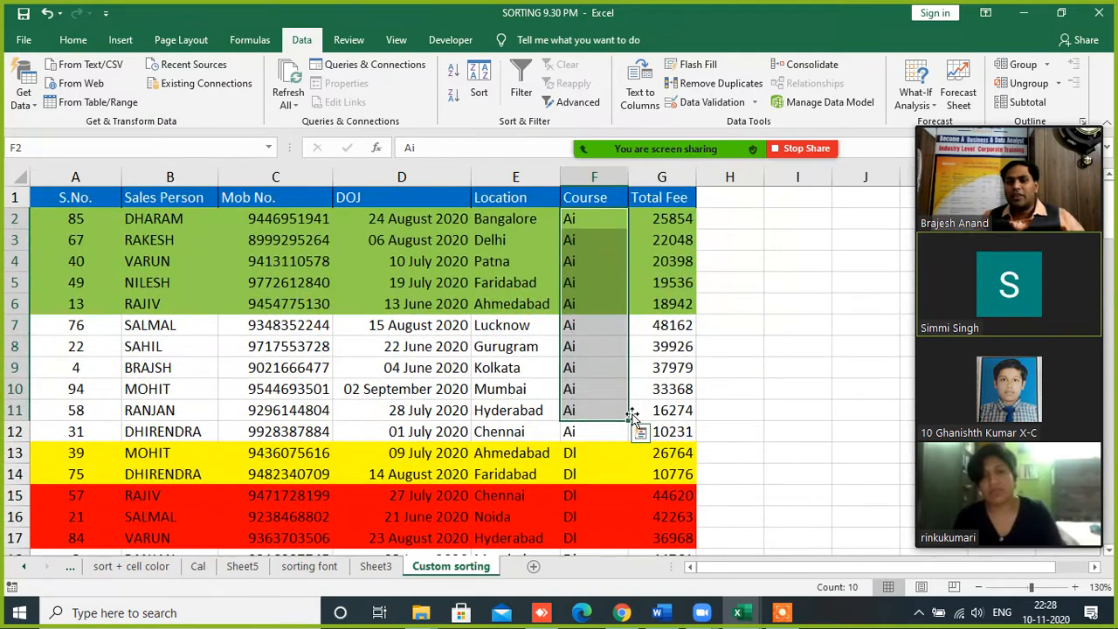
- List the desired course order Excel, VBA, python, Tally in cells I5 to I8 beside the sales table
click(778, 362)
click(797, 301)
click(798, 282)
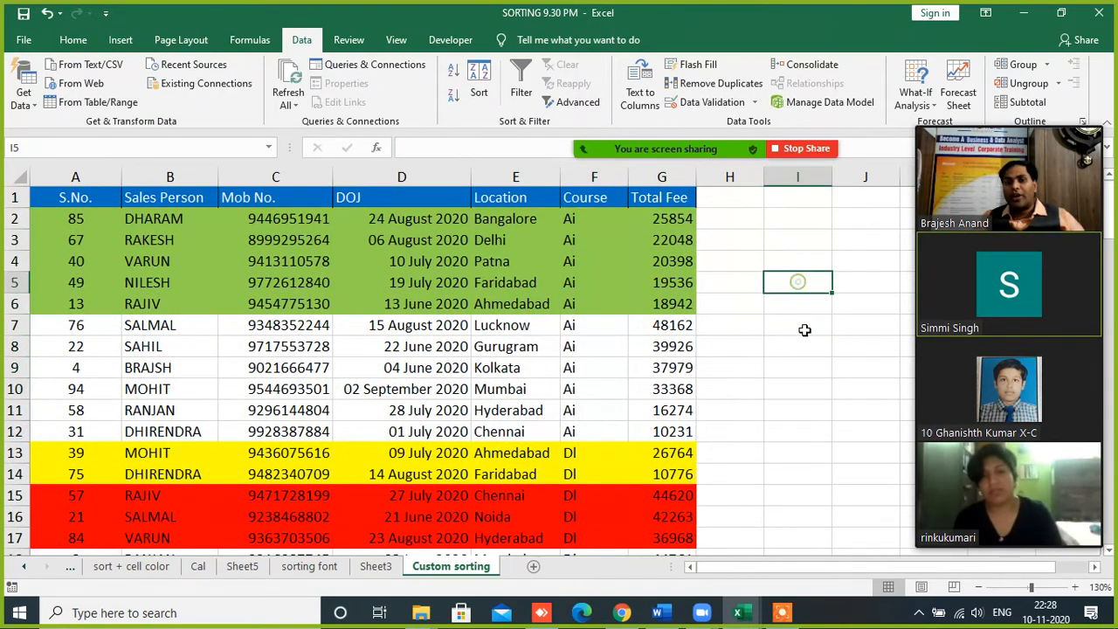
text(Exc)
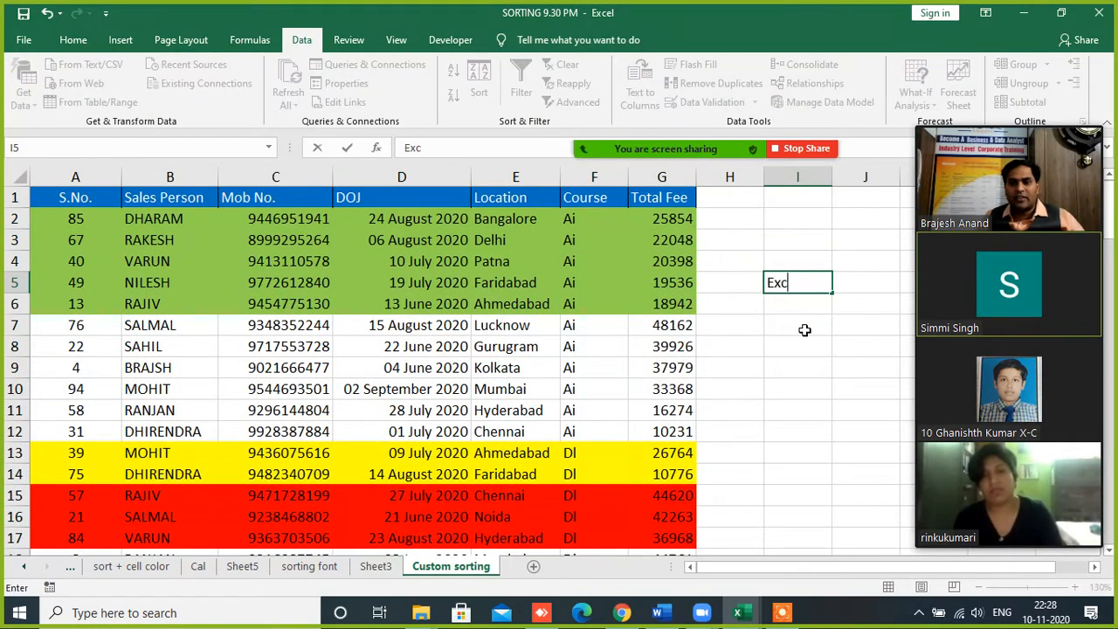
text(el)
key(Return)
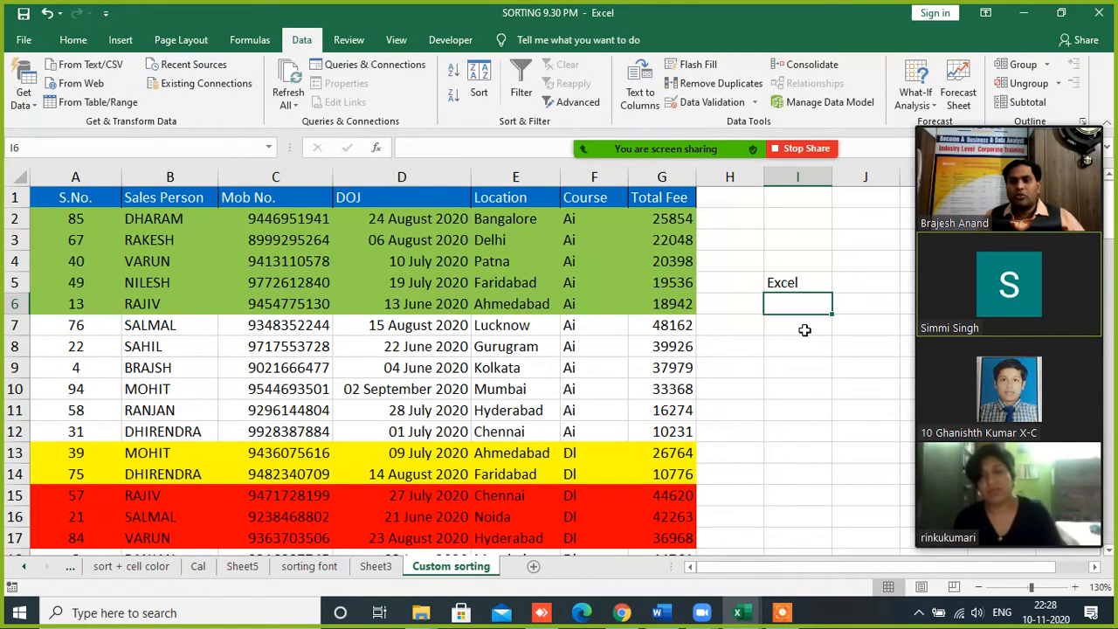
text(VBA)
key(Return)
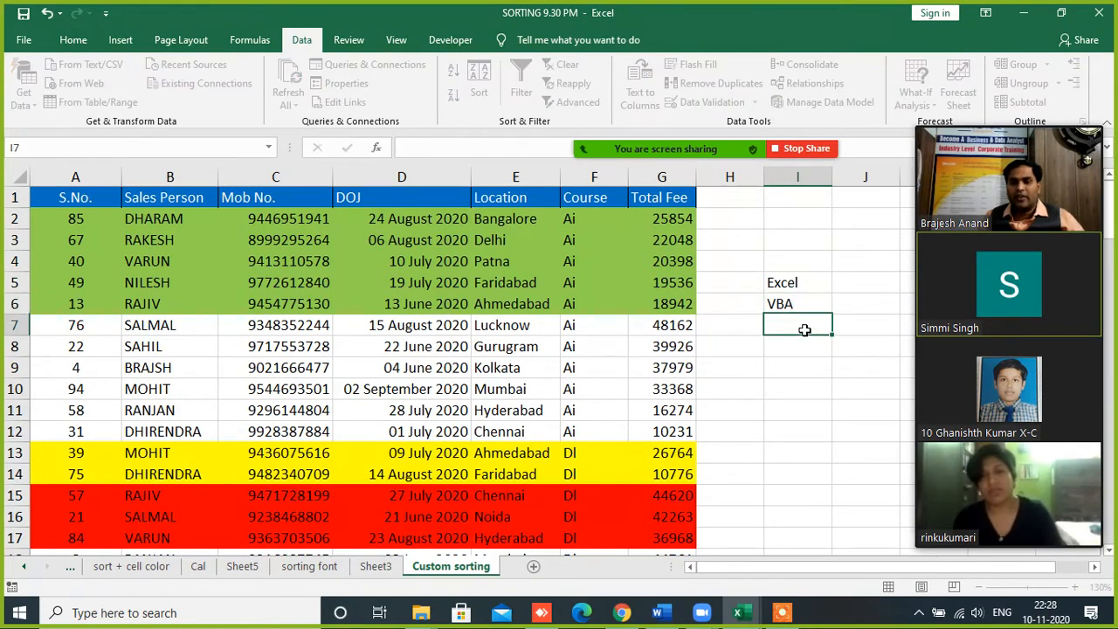
text(python)
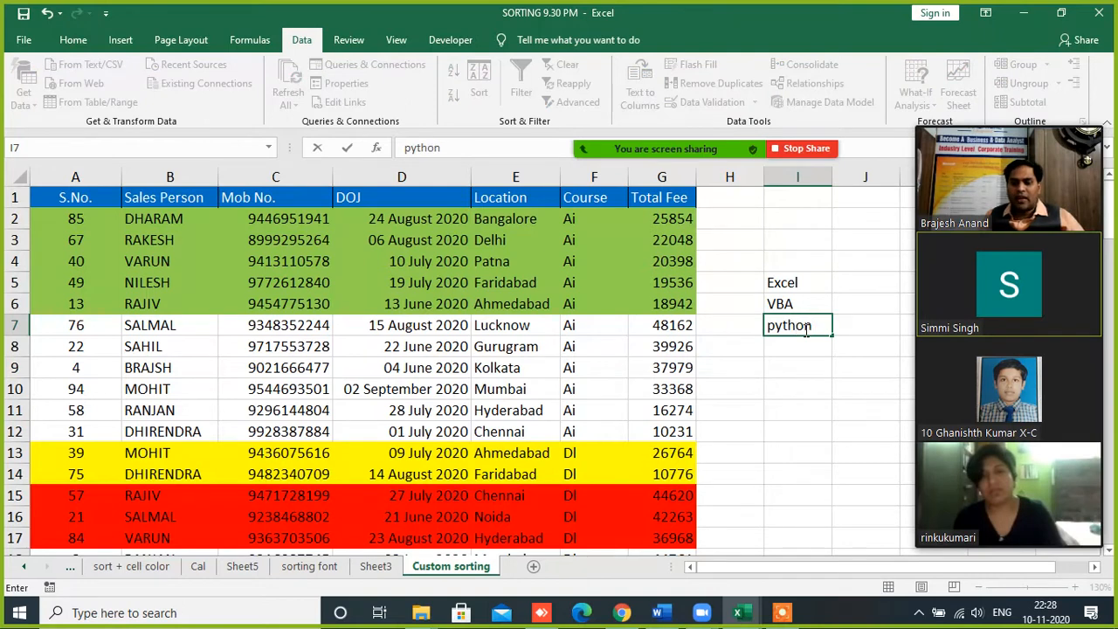
key(Return)
text(TAlly)
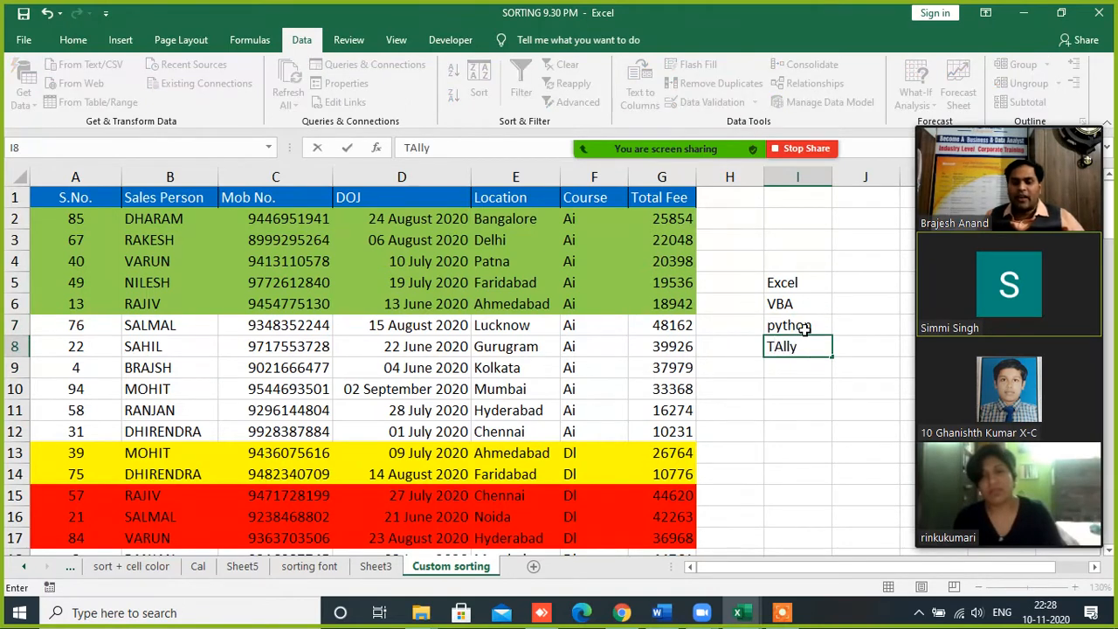
key(Return)
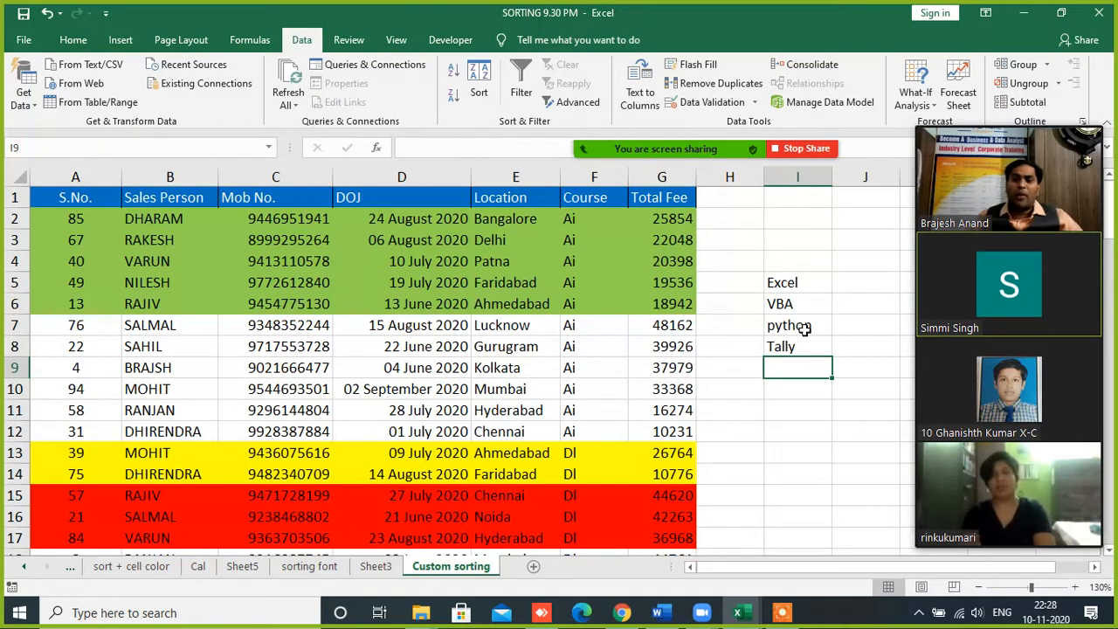
click(819, 393)
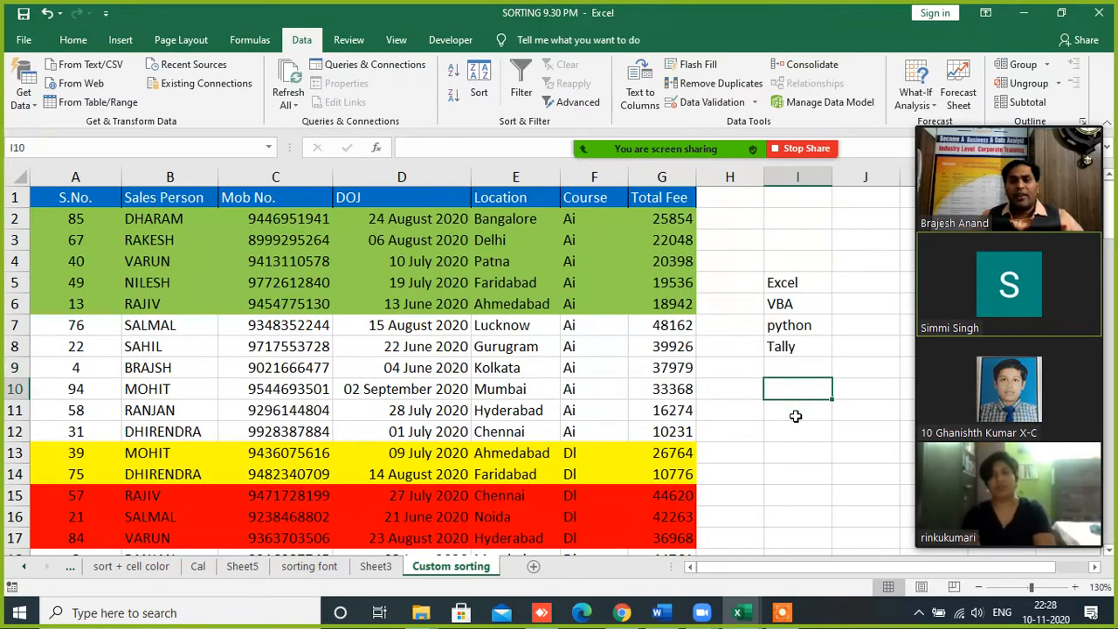
click(655, 198)
key(ctrl+shift+Down)
key(ctrl+shift+Left)
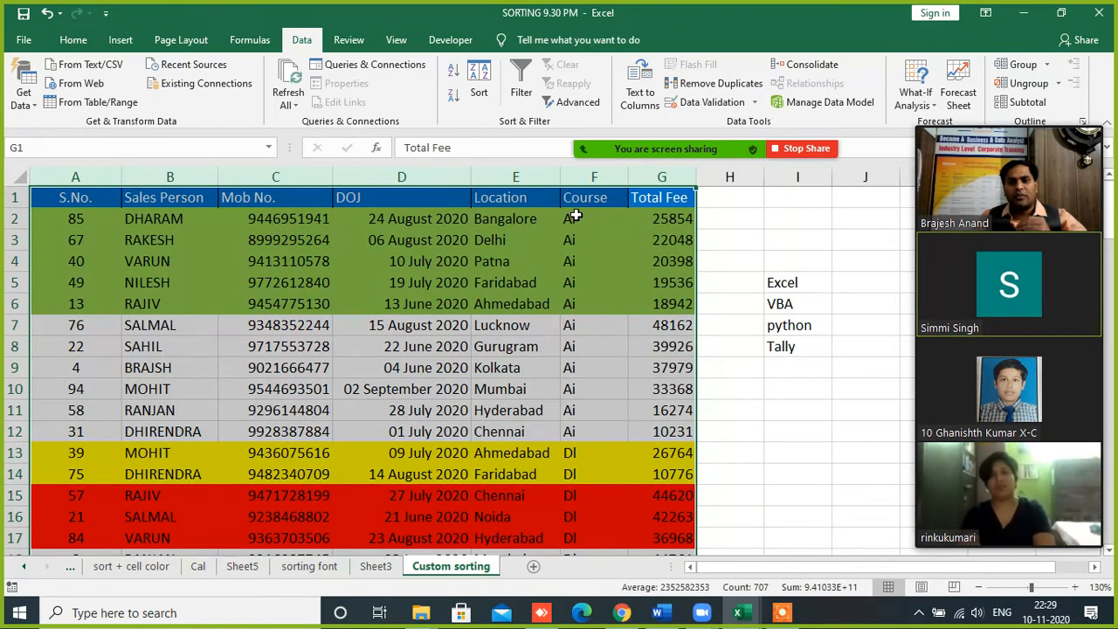
drag(576, 238, 557, 354)
click(615, 435)
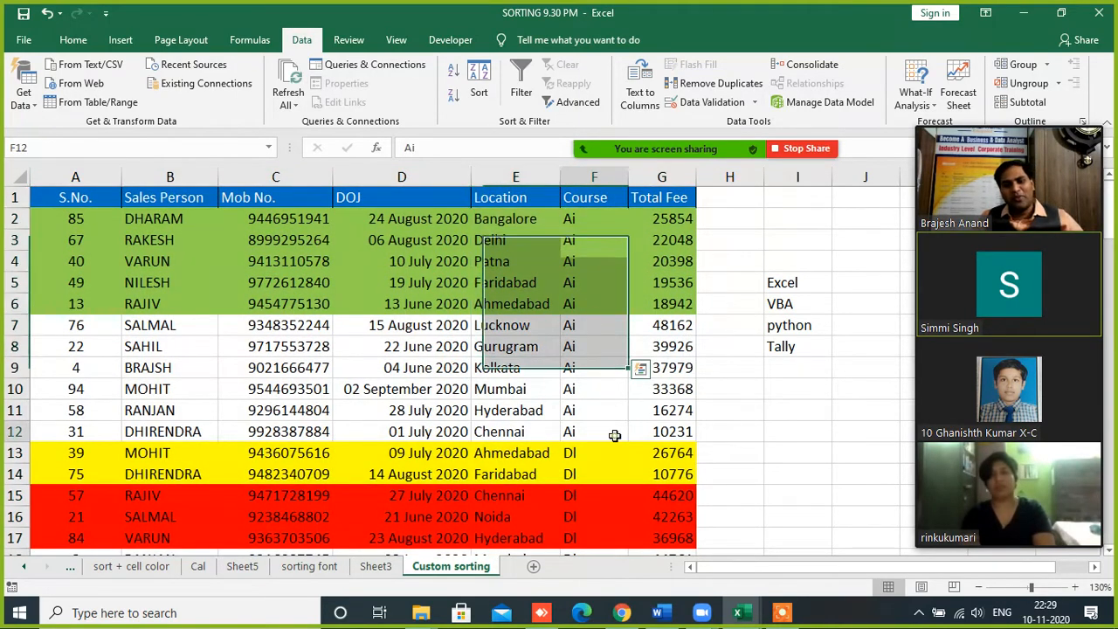
- Review the alphabetical course order in the Course column, from the first rows down to the end of the table
scroll(604, 494, down, 7)
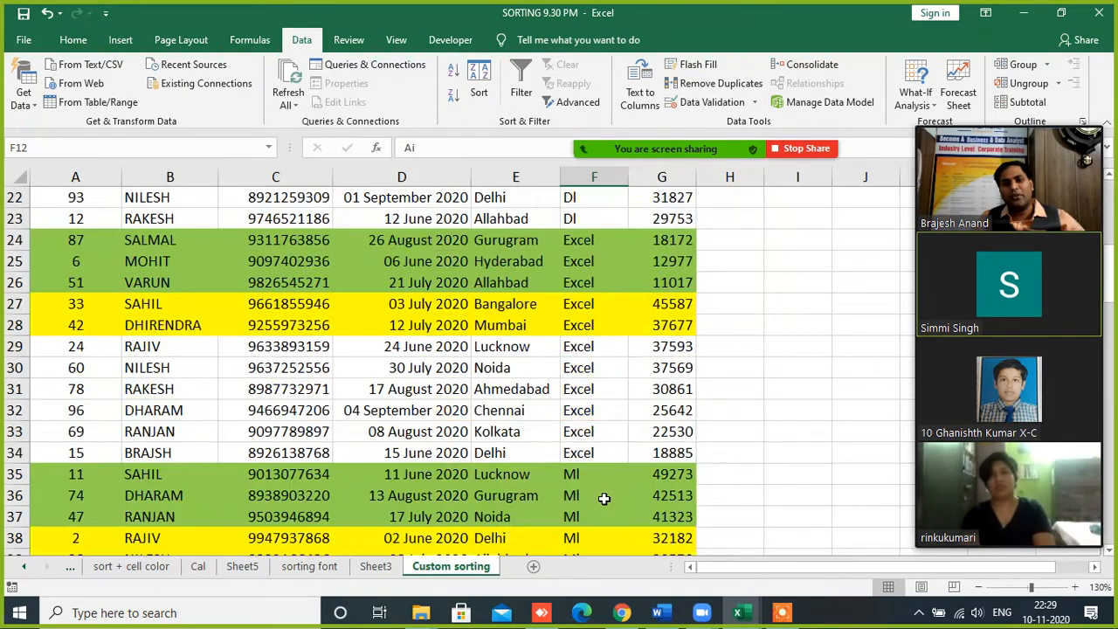
scroll(604, 498, down, 2)
click(592, 288)
key(ctrl+Down)
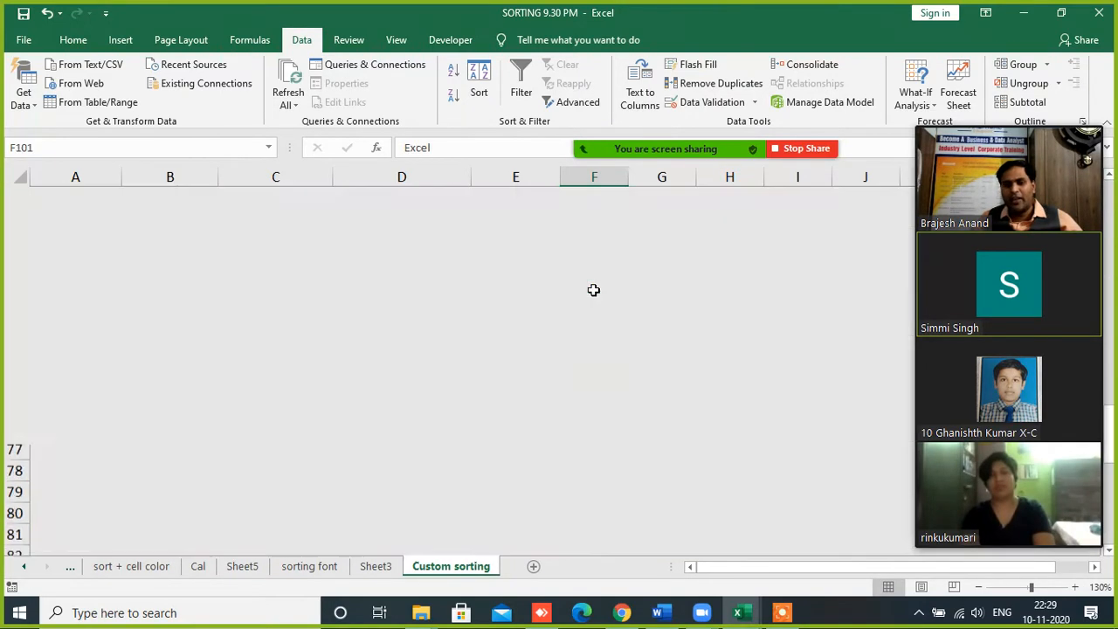
key(ctrl+Up)
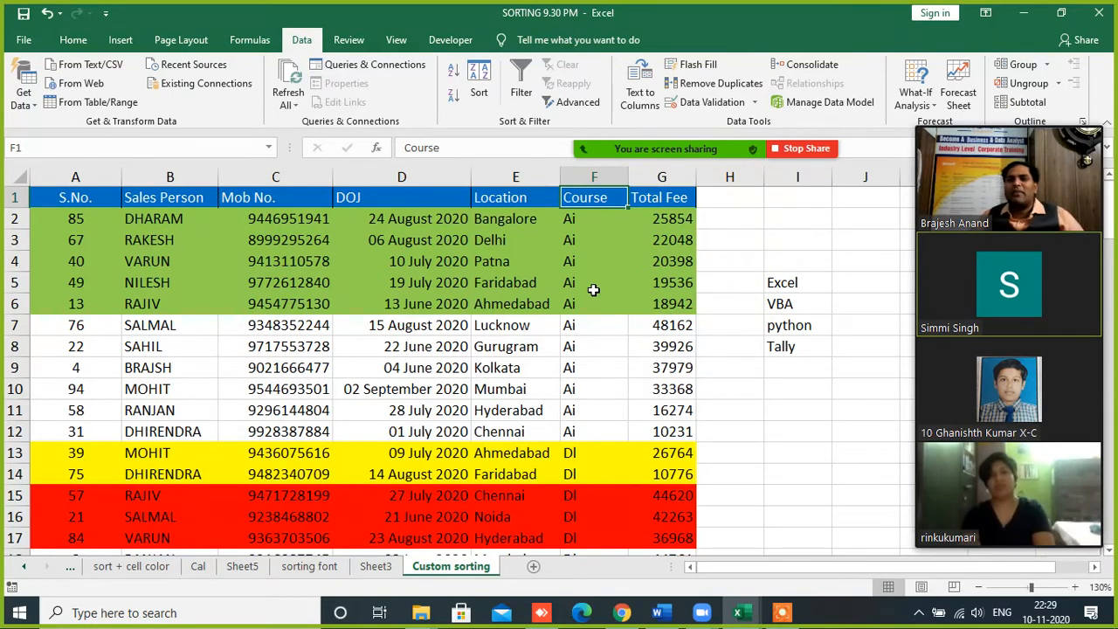
- Import the course names in cells I5 to I8 (Excel, VBA, python, Tally) as a new custom list in the advanced Excel options
click(792, 447)
drag(789, 283, 790, 347)
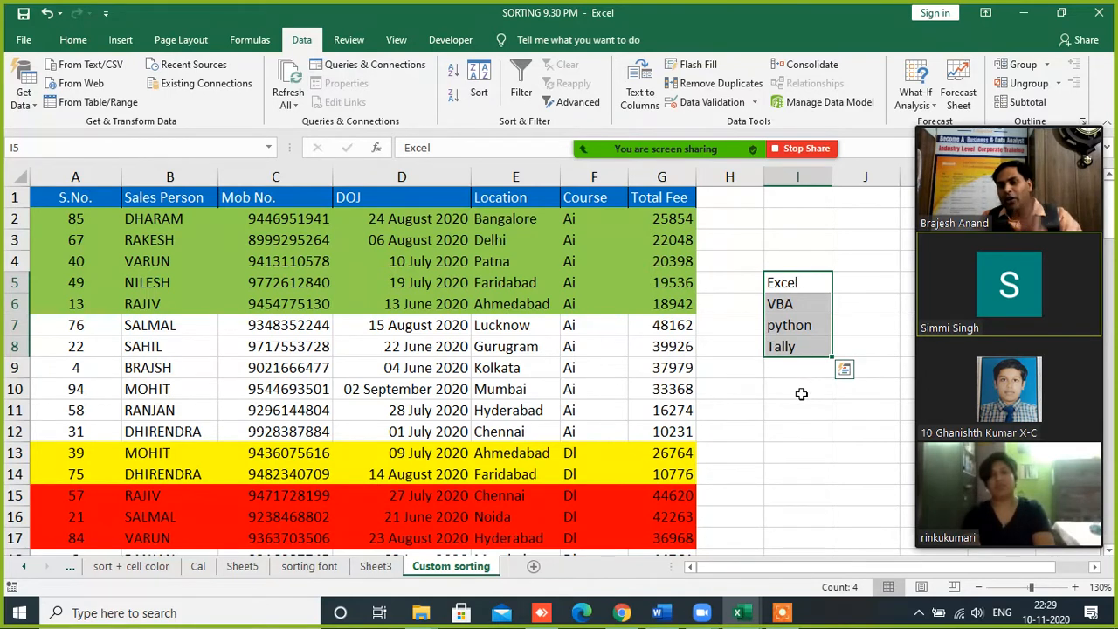
click(23, 40)
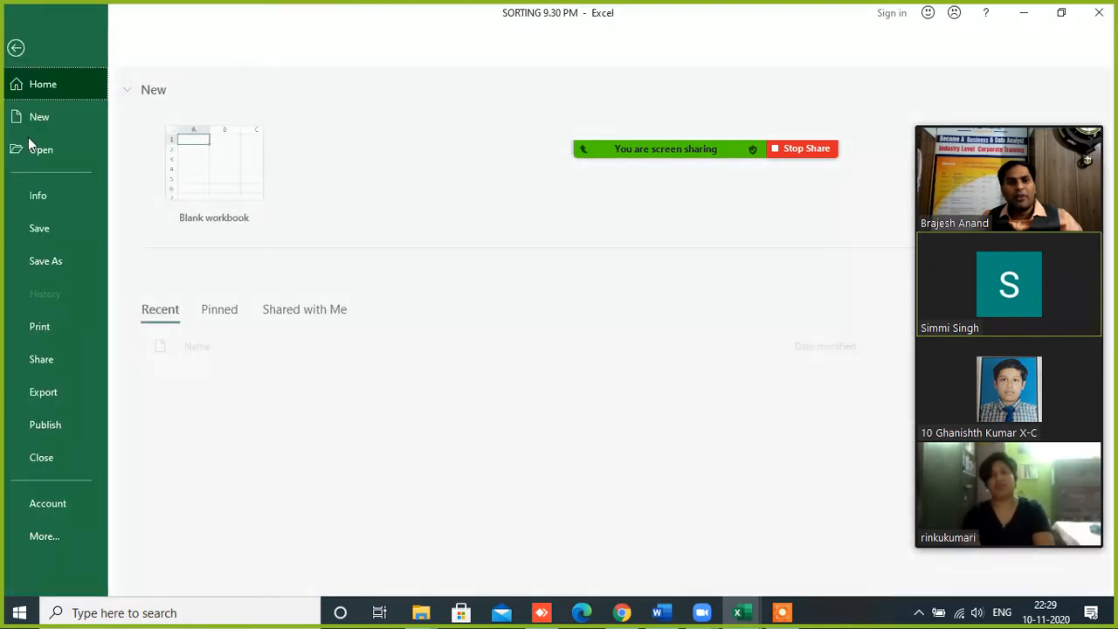
click(50, 536)
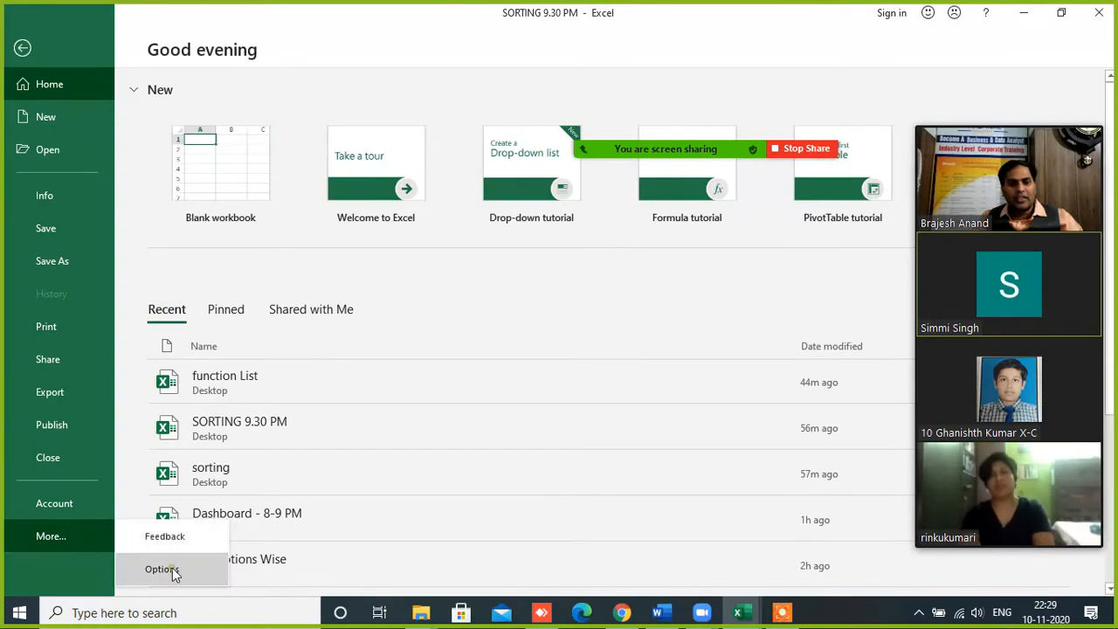
click(171, 569)
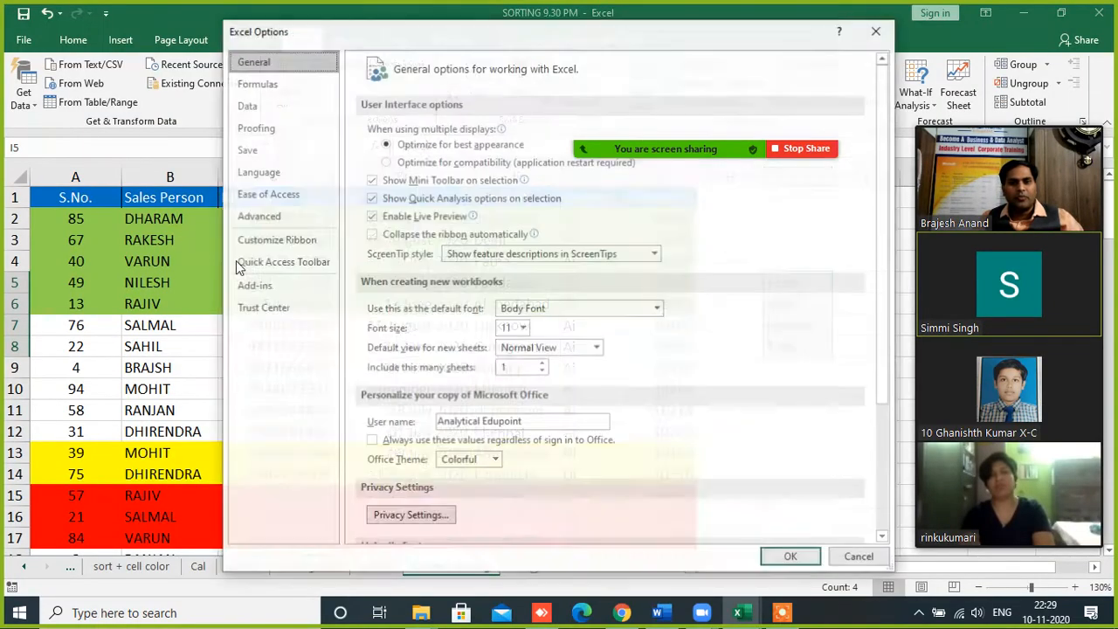
click(263, 216)
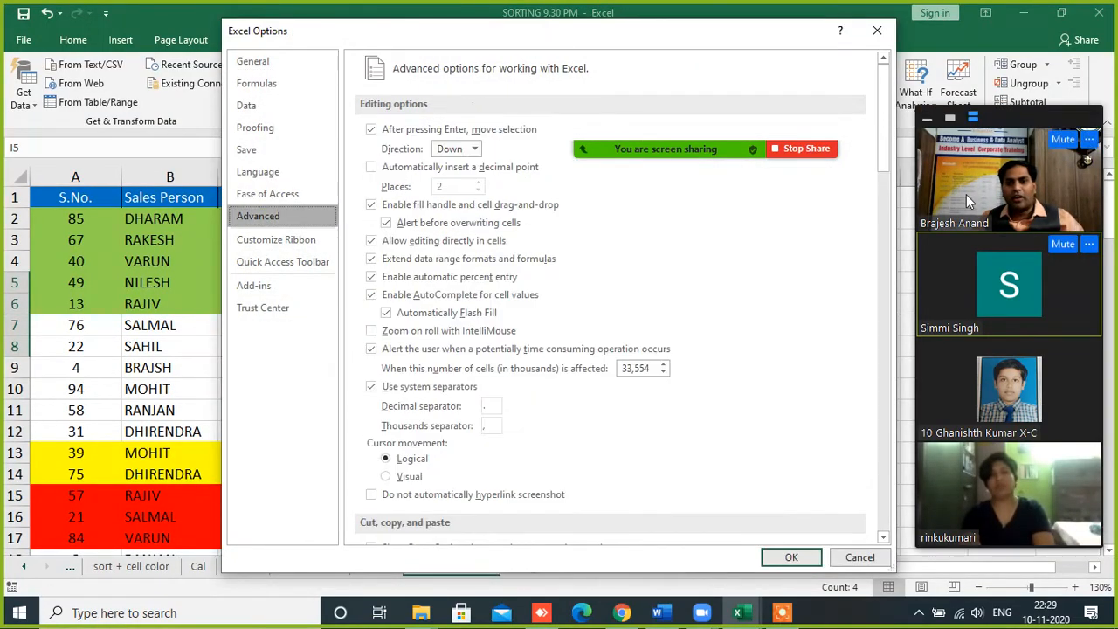
drag(884, 154, 882, 511)
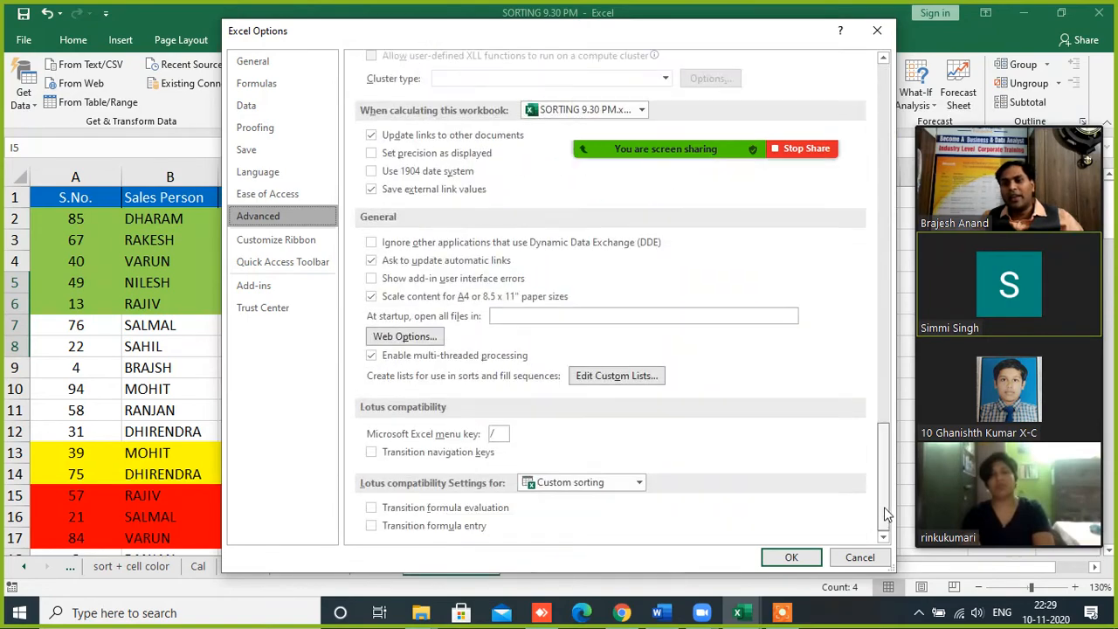
click(619, 381)
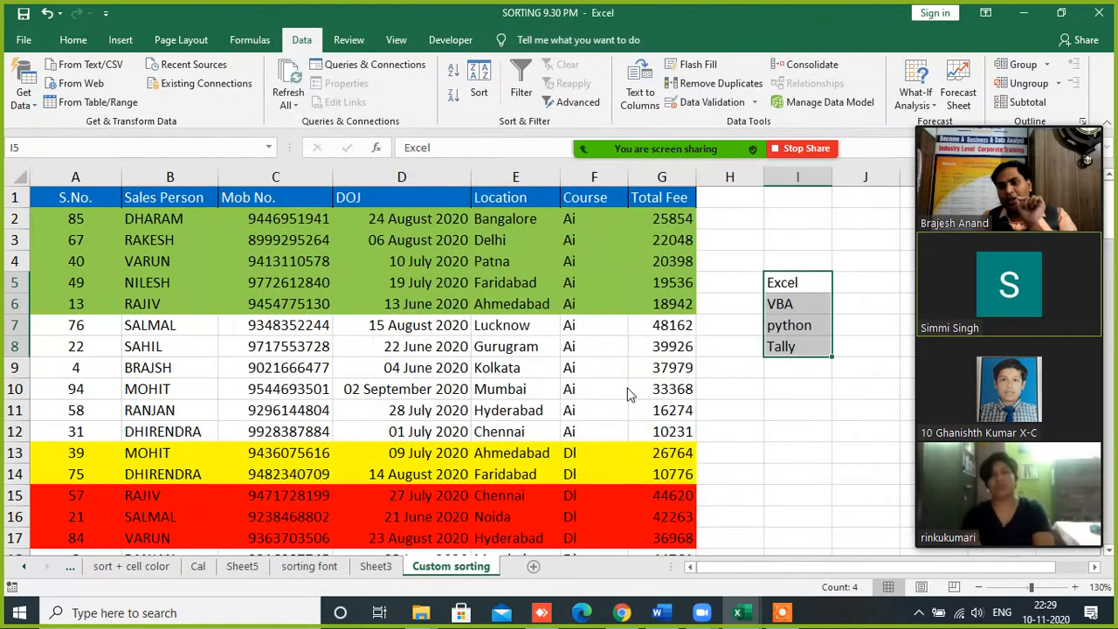
click(592, 385)
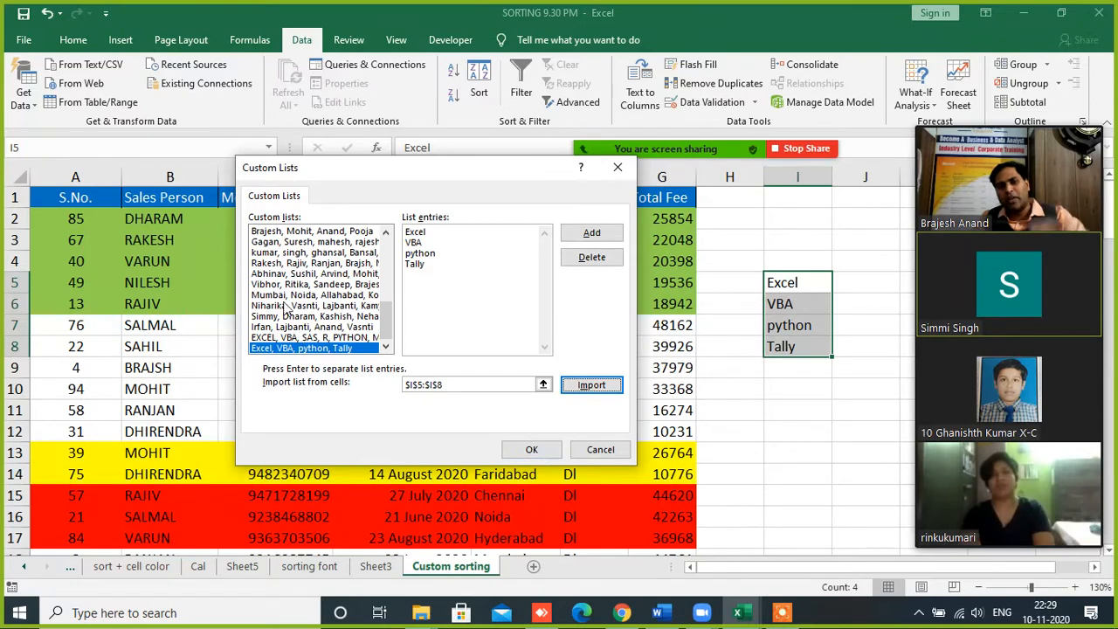
click(532, 450)
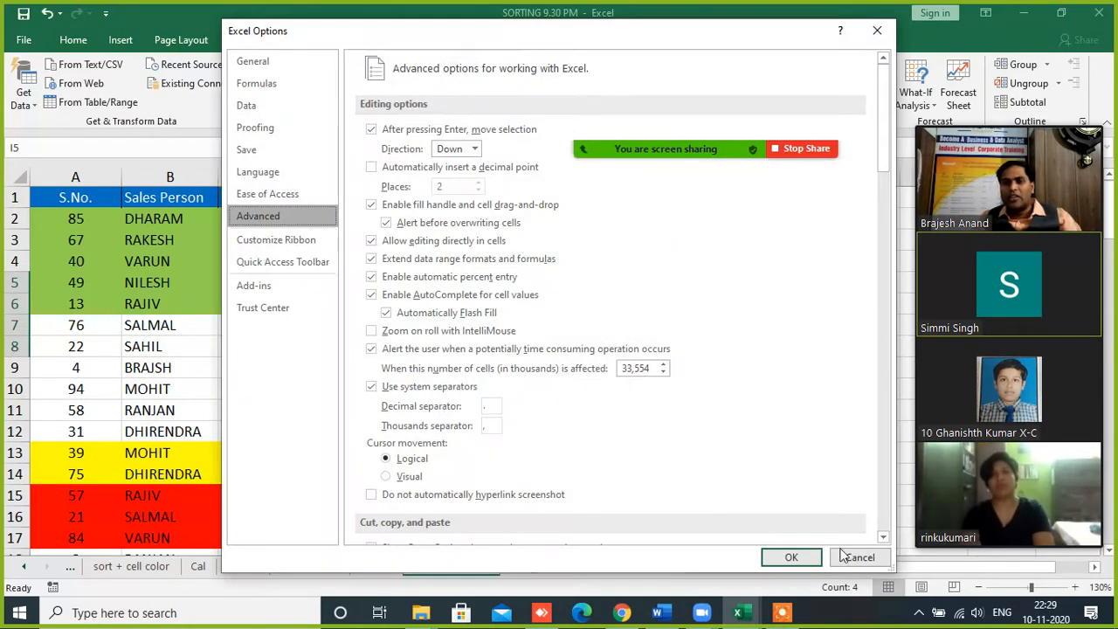
click(789, 555)
- Sort the whole sales table by Course on cell values, using the custom list Excel, VBA, python, Tally as the order
click(660, 191)
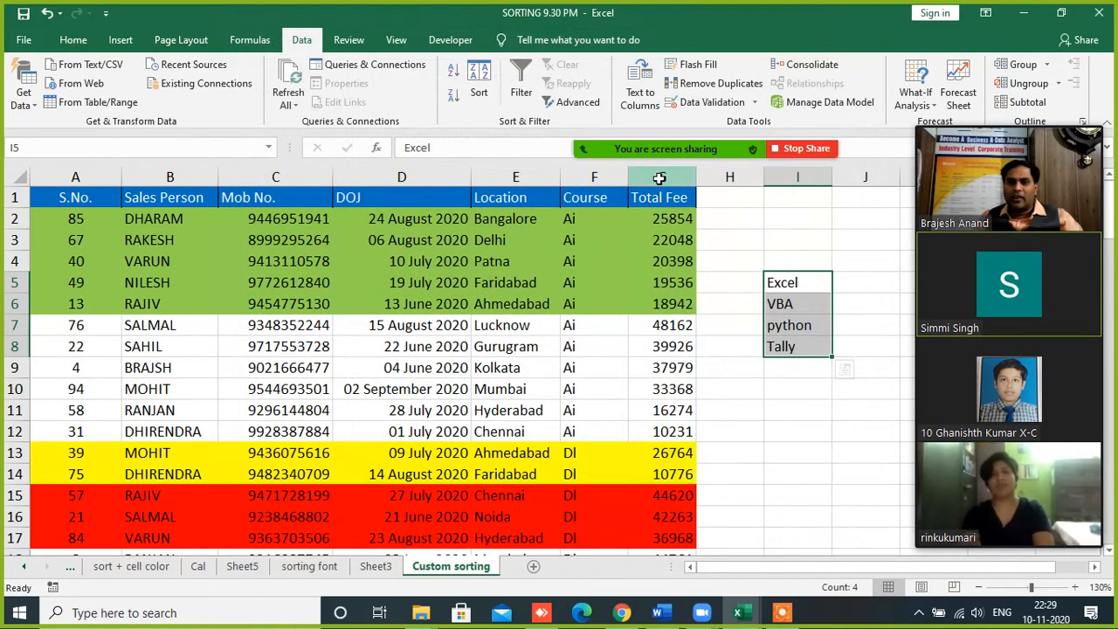
key(ctrl+a)
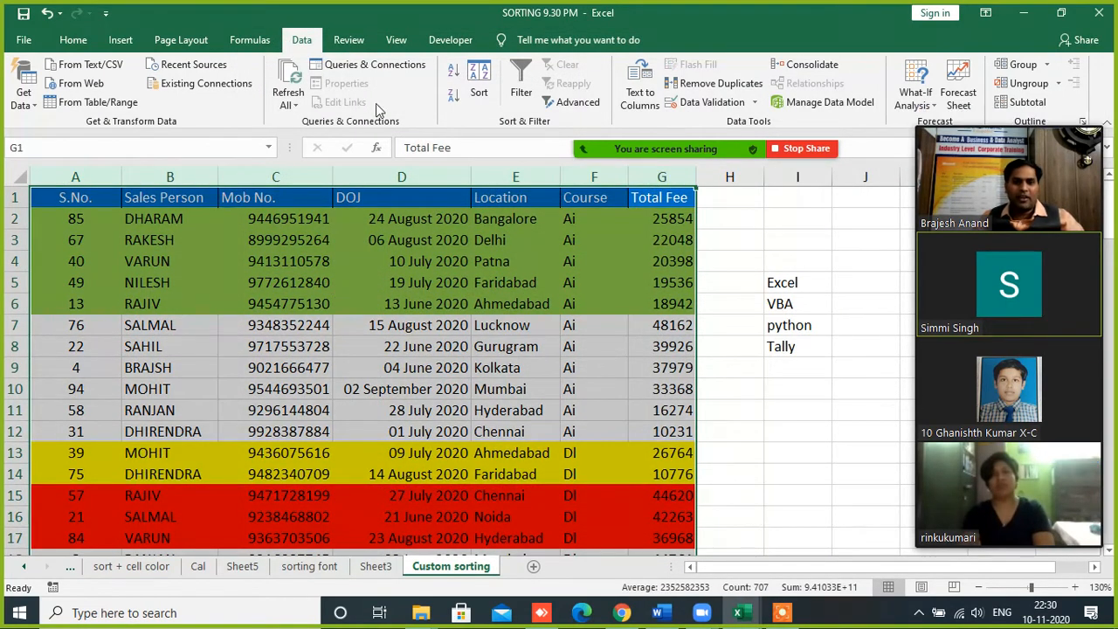
click(479, 85)
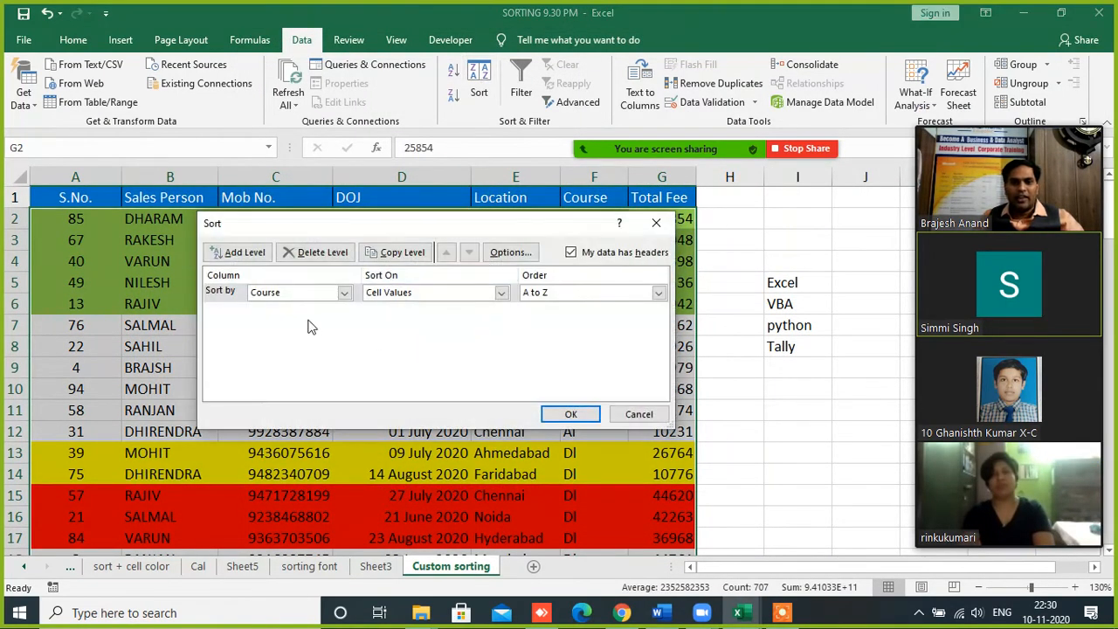
click(555, 294)
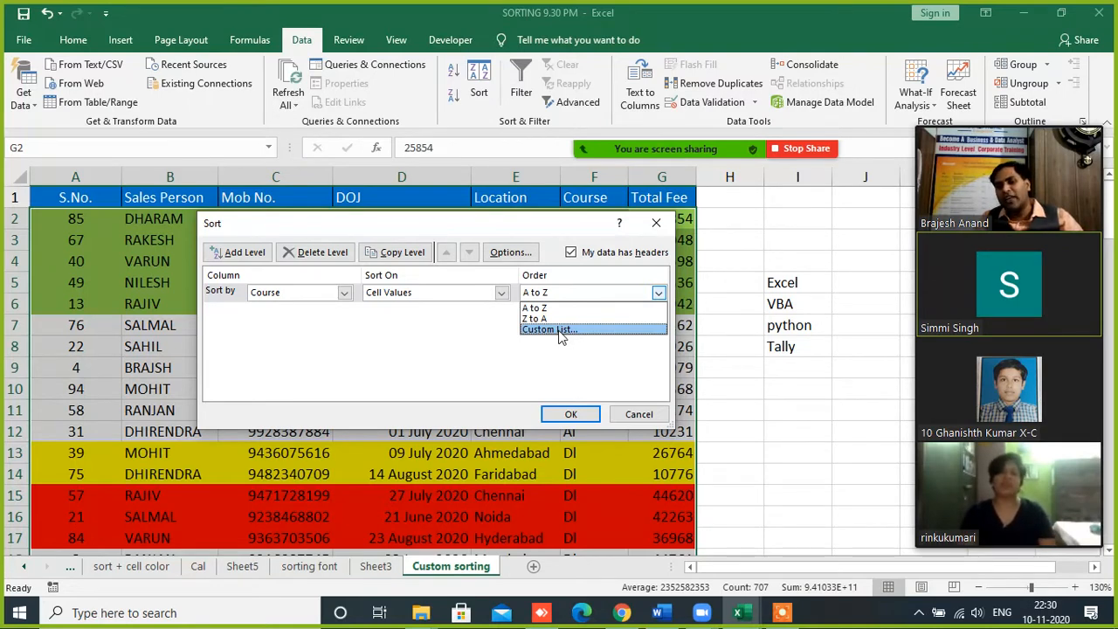
click(560, 332)
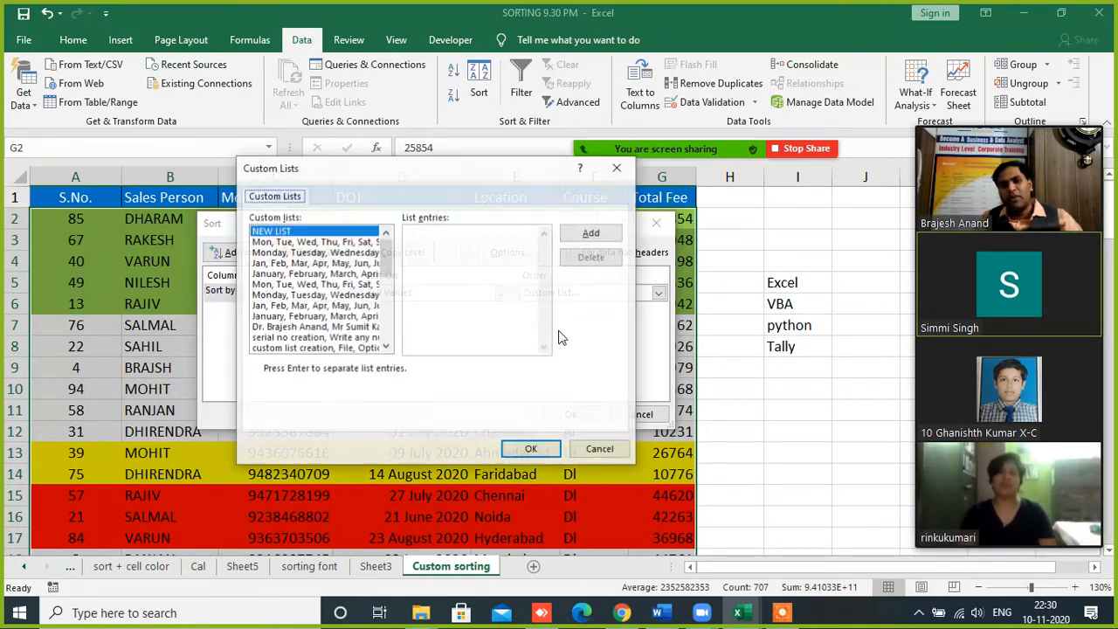
scroll(392, 259, down, 12)
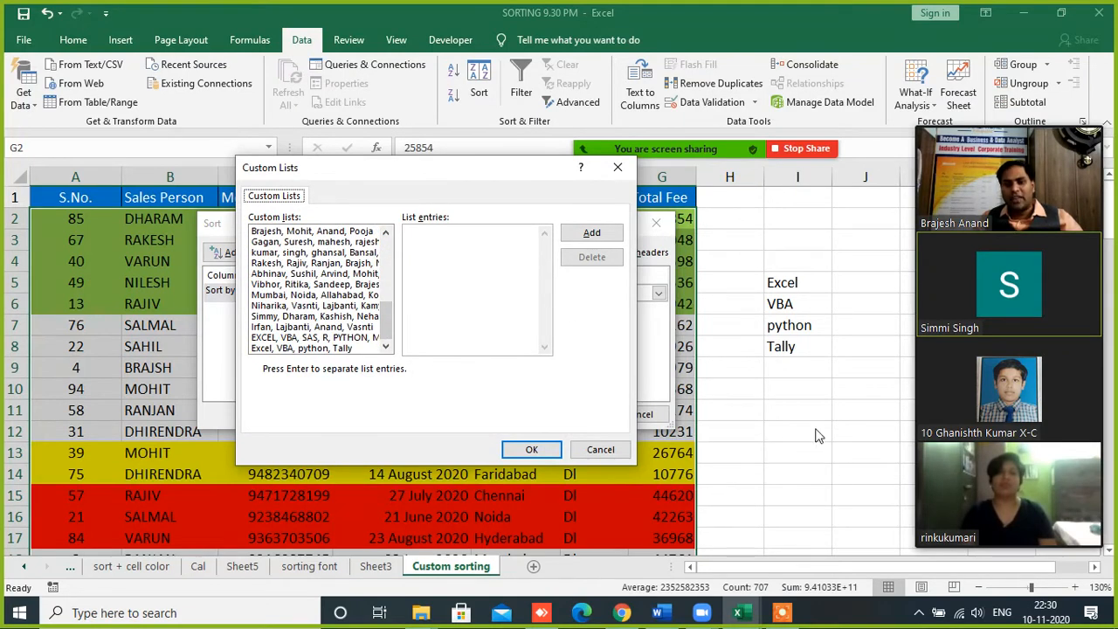
click(281, 347)
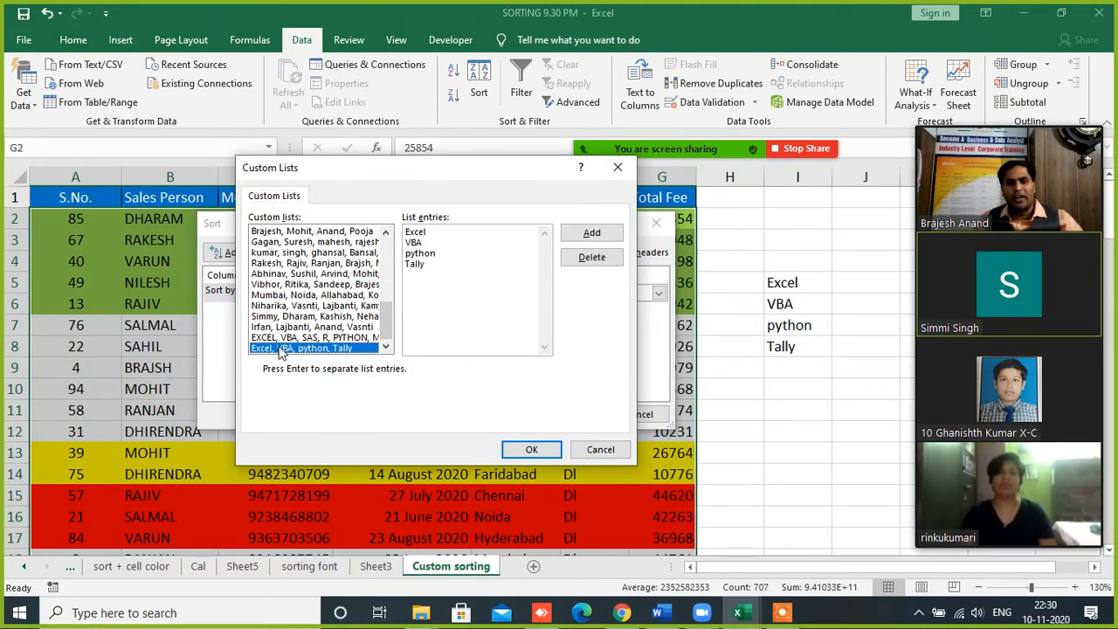
click(530, 451)
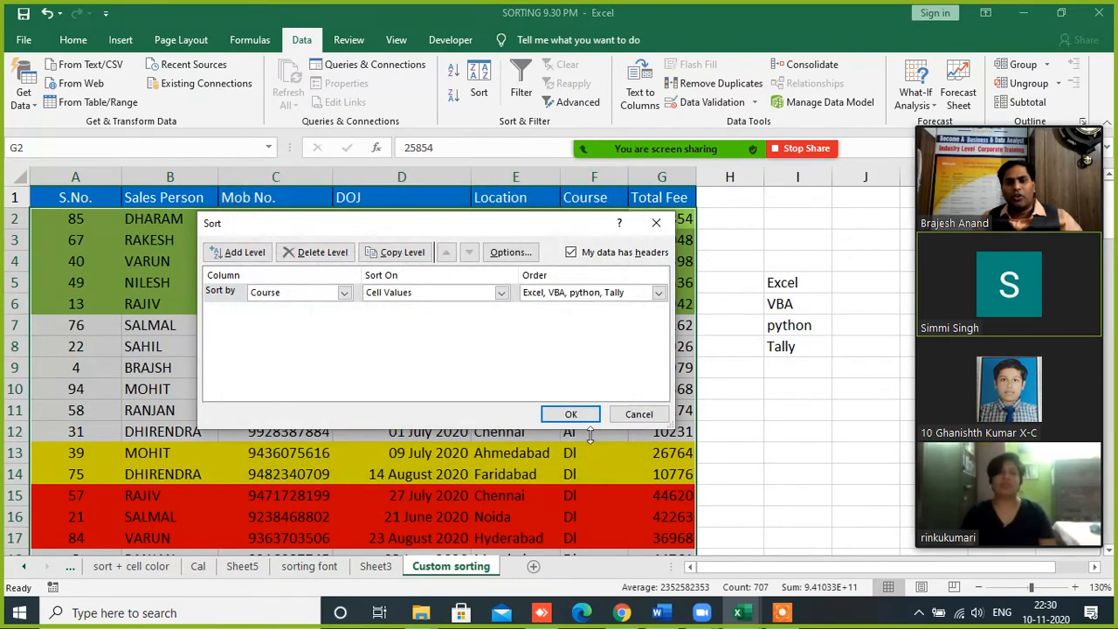
click(572, 414)
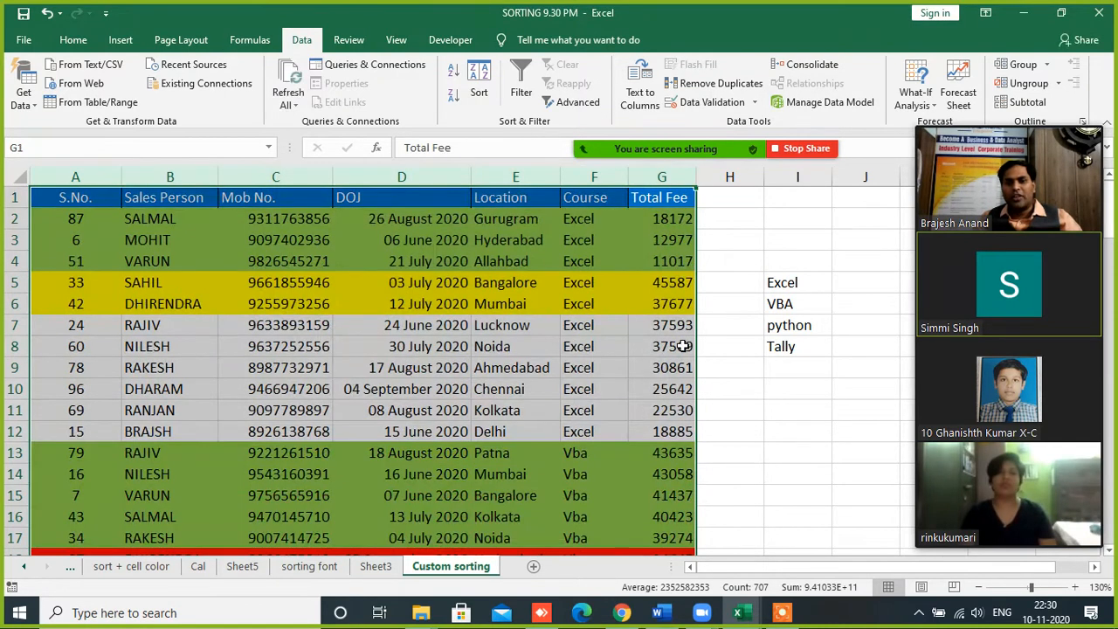
drag(781, 283, 787, 346)
click(745, 410)
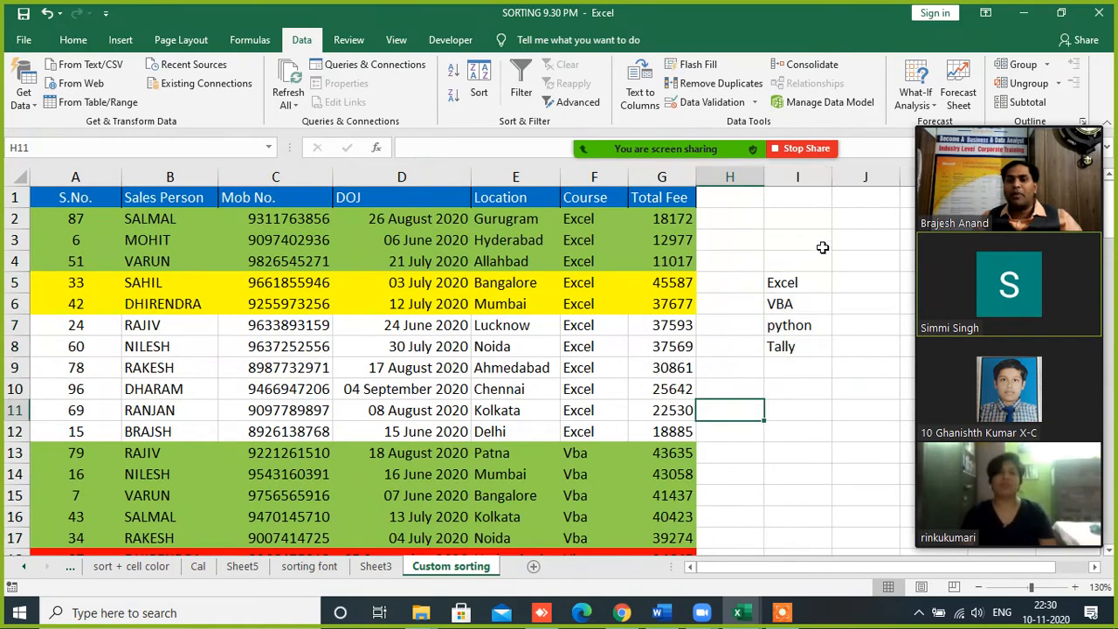
- Enter the value 5000 in cell I1 beside the sales table
click(797, 201)
text(5000)
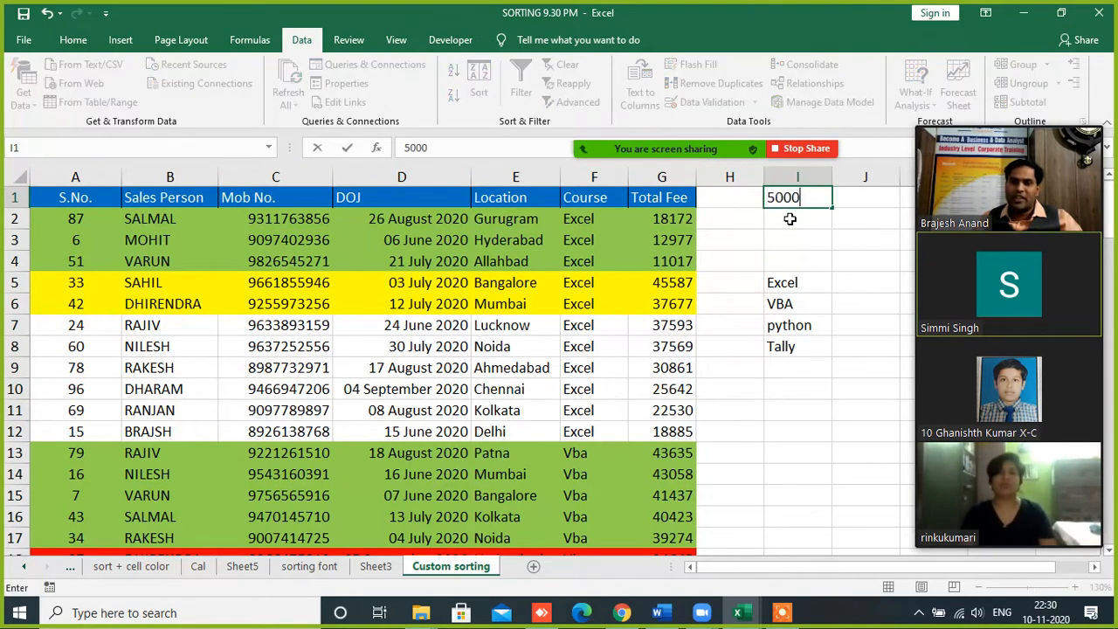
click(789, 220)
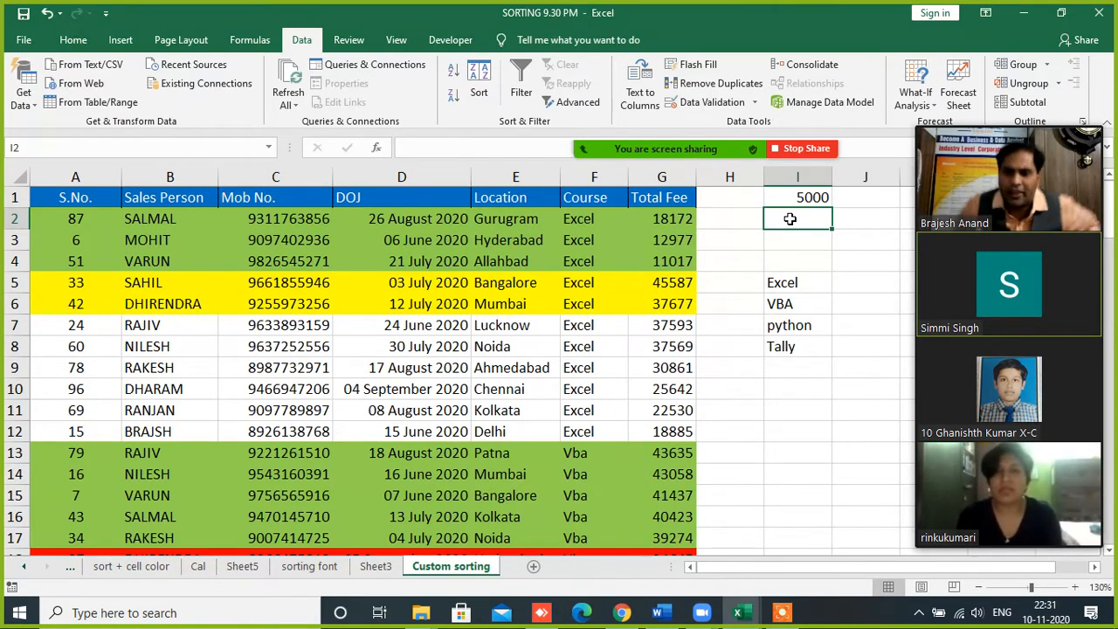
- Turn on filtering for the whole sales table, covering all headers from S.No. to Total Fee
click(650, 198)
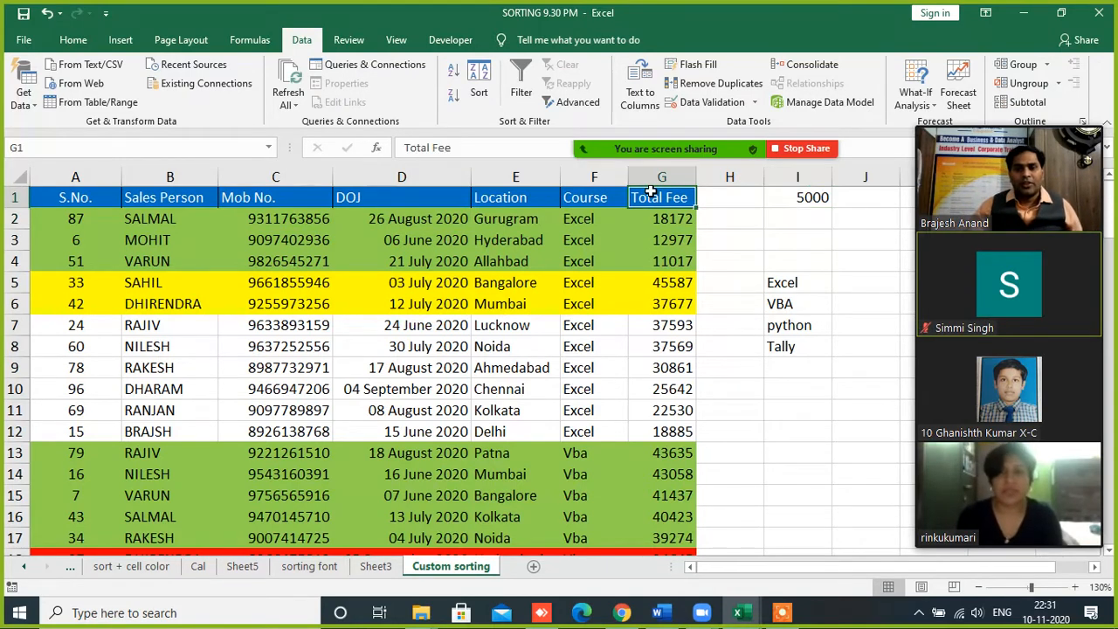
drag(651, 198, 58, 192)
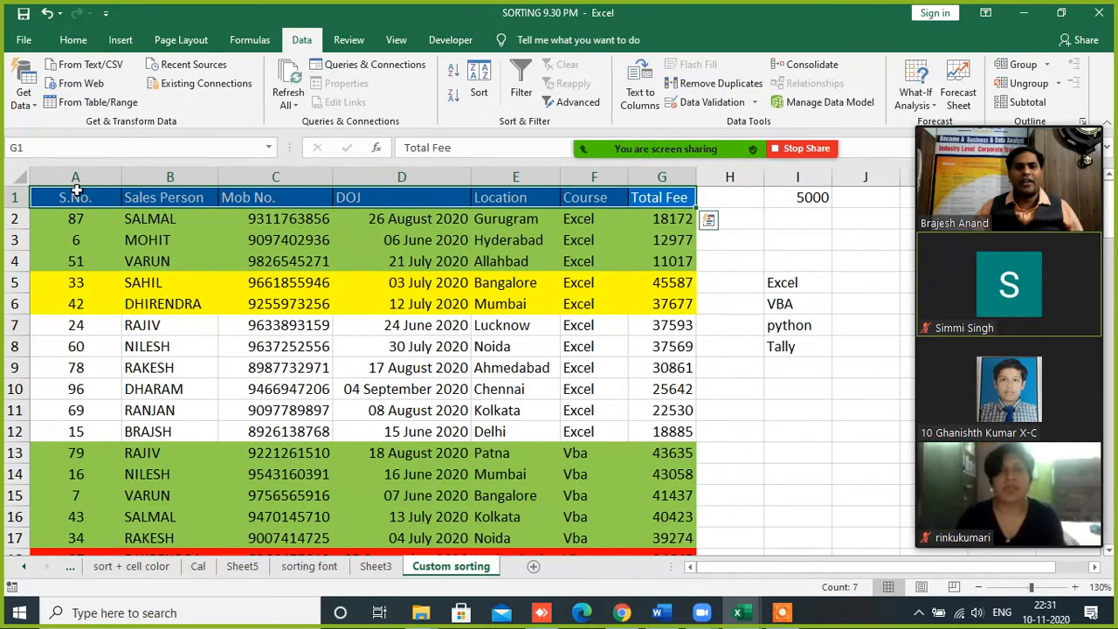
key(ctrl+a)
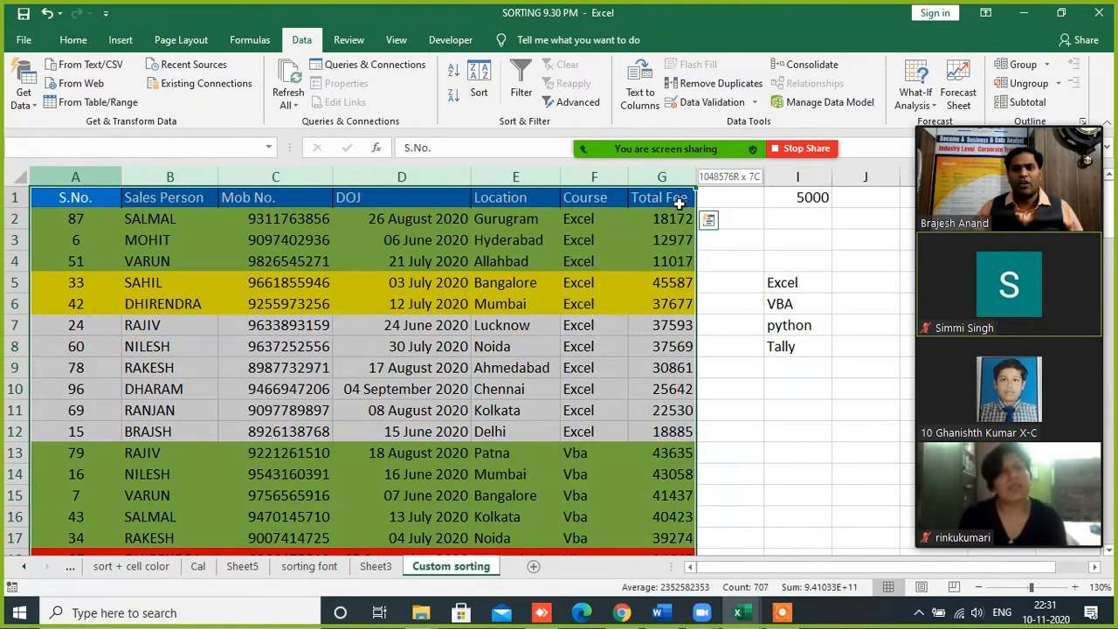
click(525, 80)
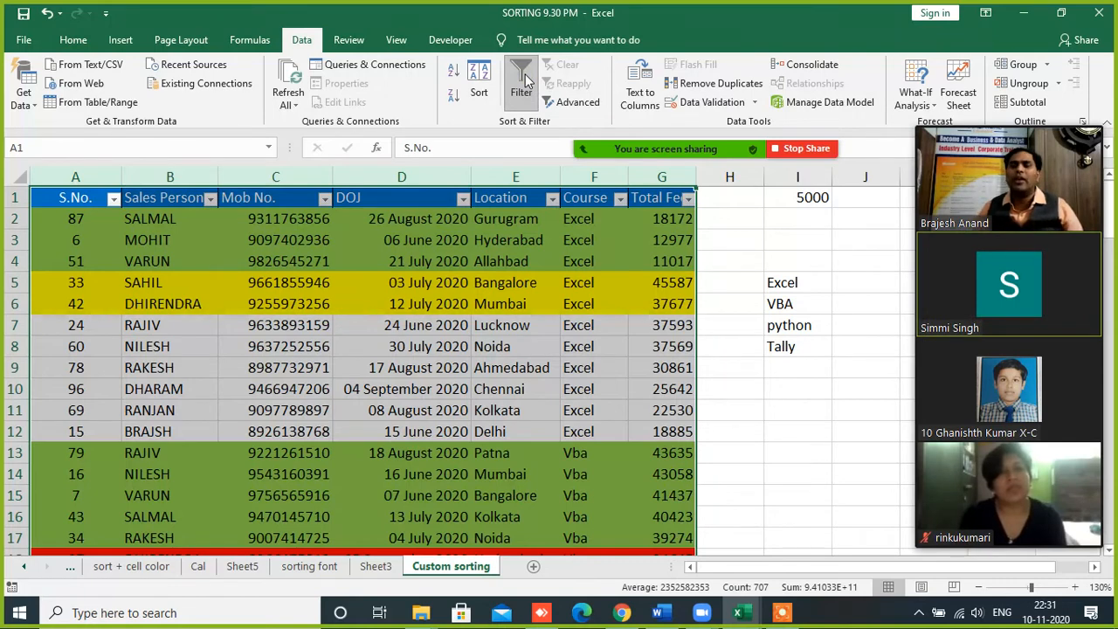
click(370, 347)
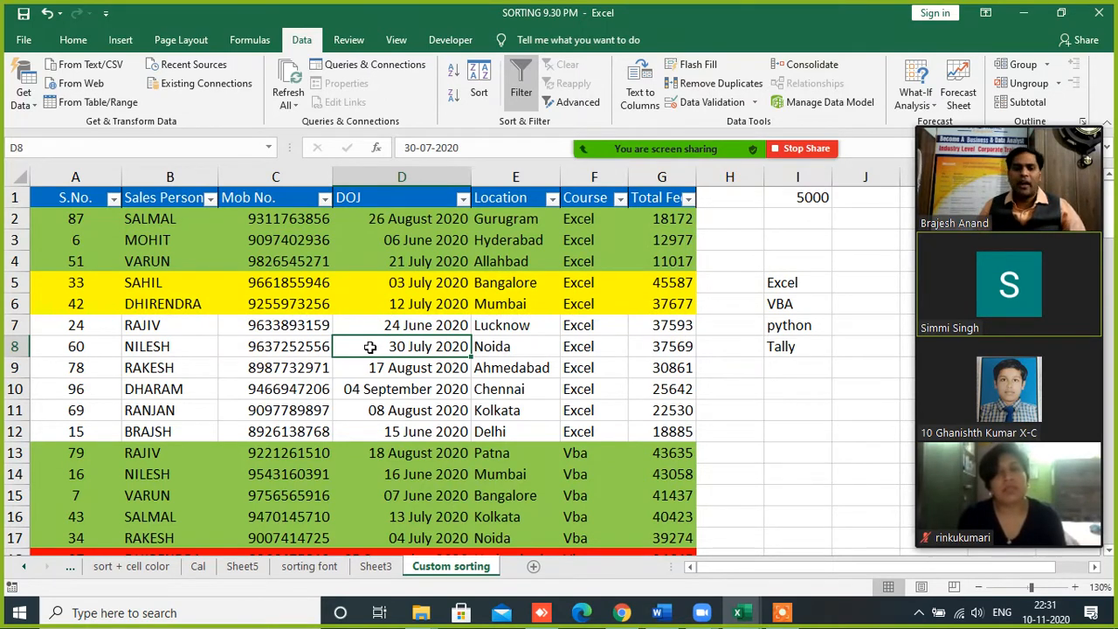
- Filter the Course column to only the Vba rows, and clear the filter again
click(620, 201)
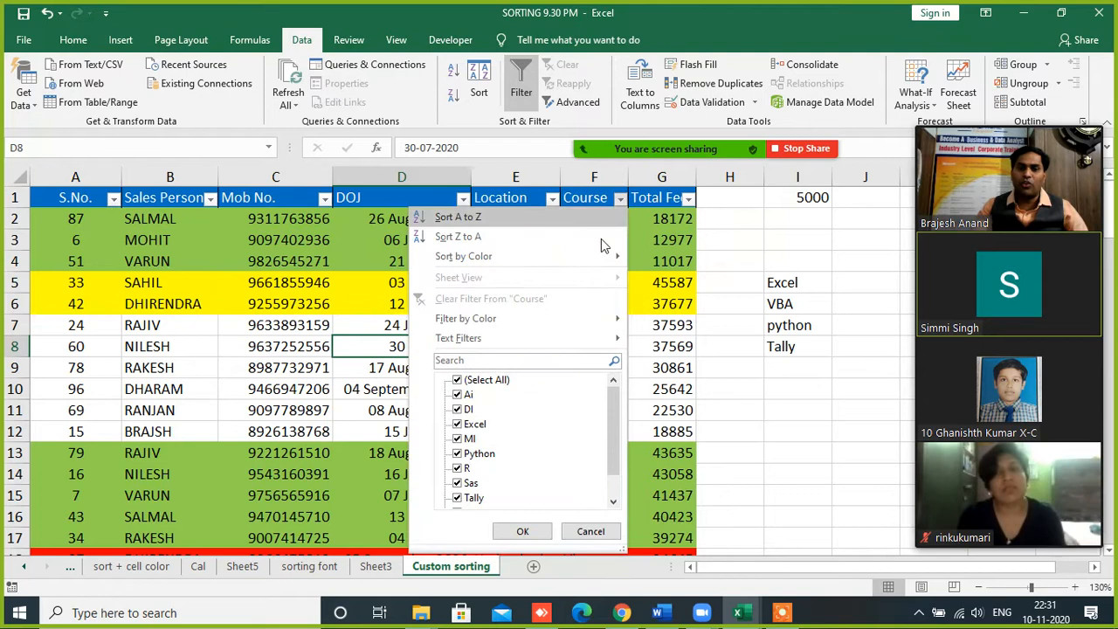
click(502, 385)
scroll(507, 486, down, 1)
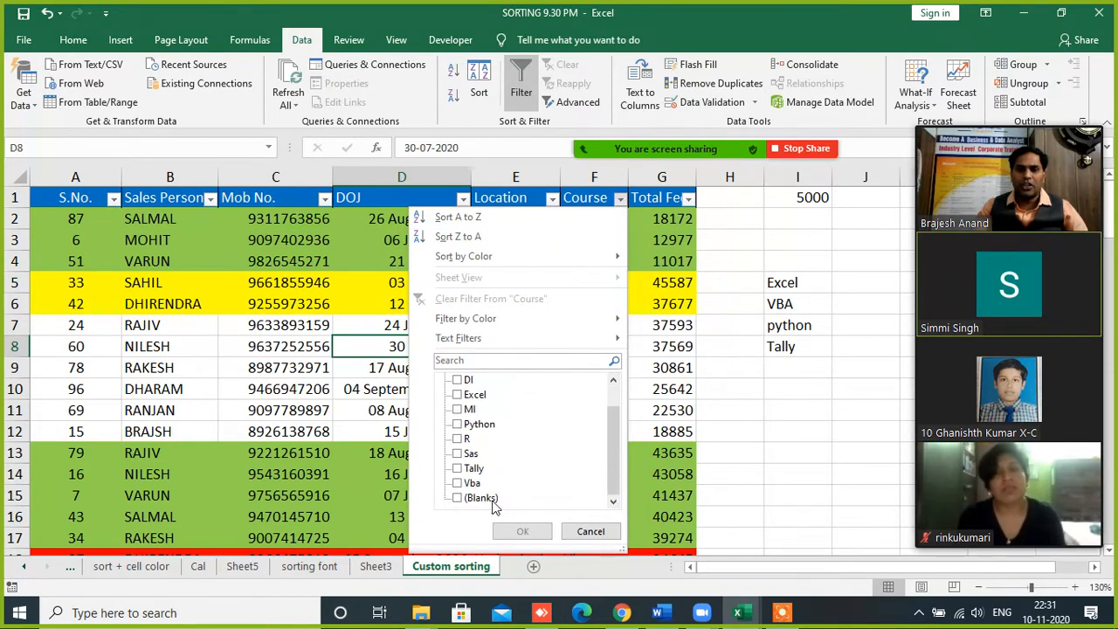
click(461, 486)
click(461, 486)
click(515, 531)
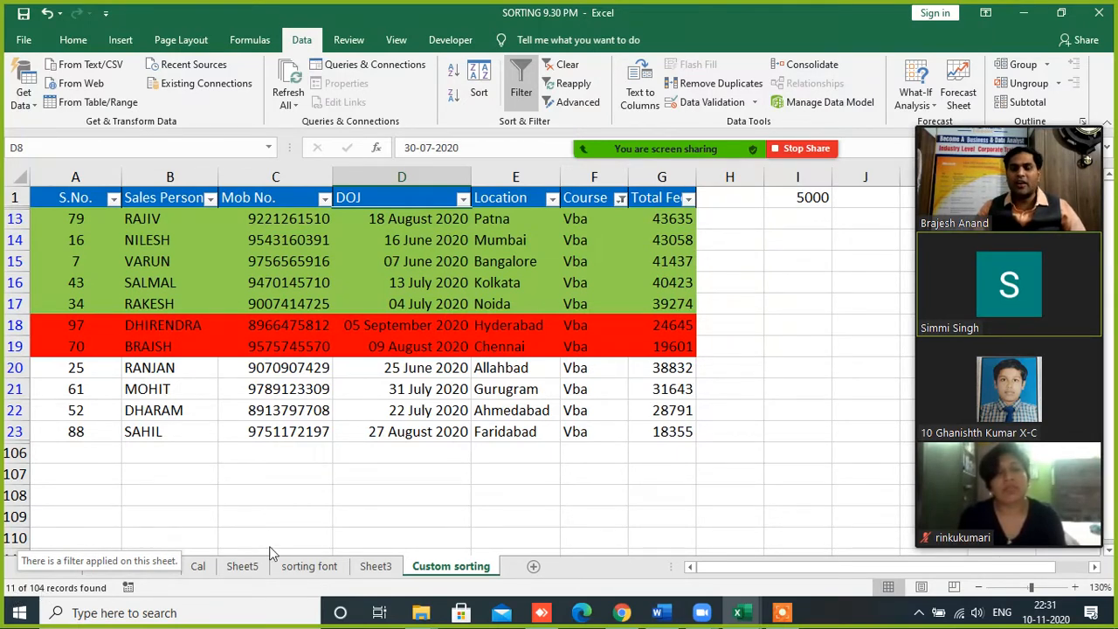
click(560, 64)
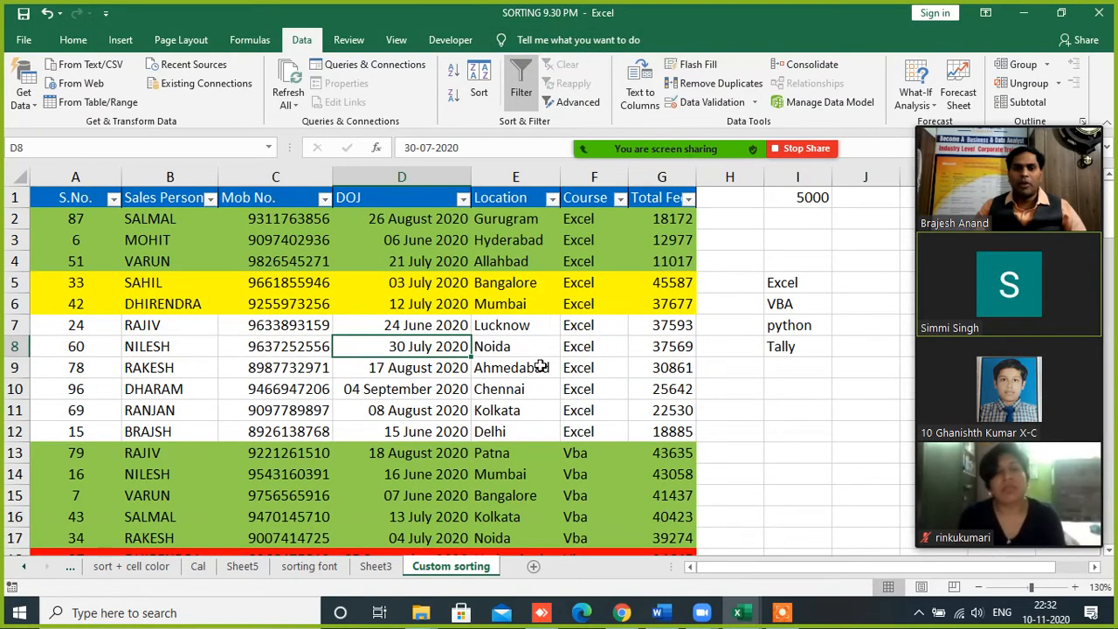
- Filter the Location column to show only the Gurugram rows
click(553, 202)
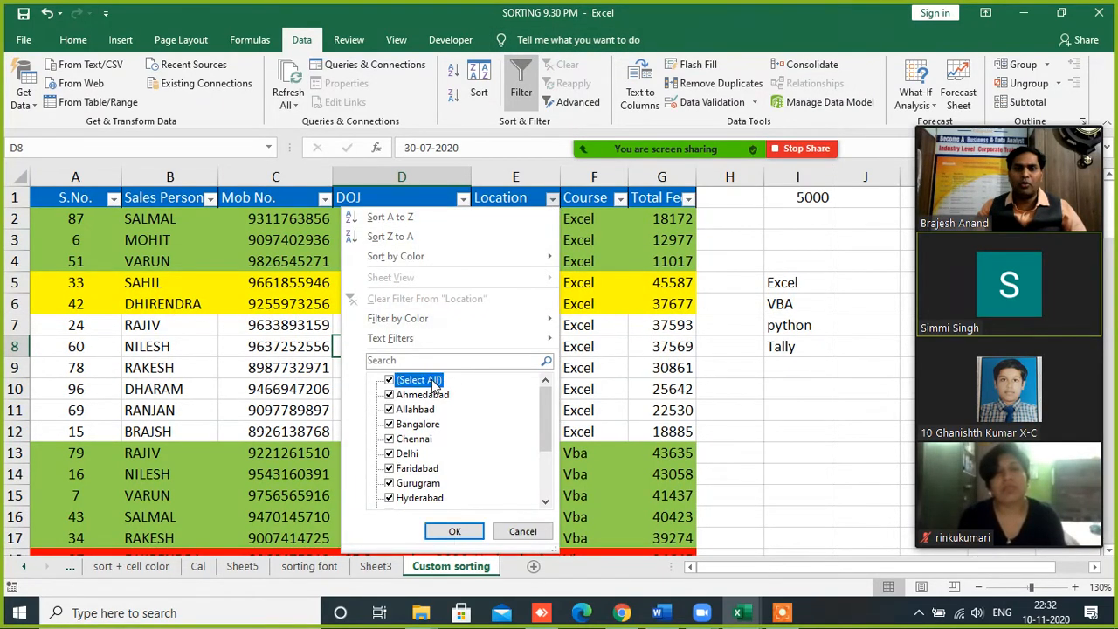
click(389, 380)
click(399, 484)
click(453, 531)
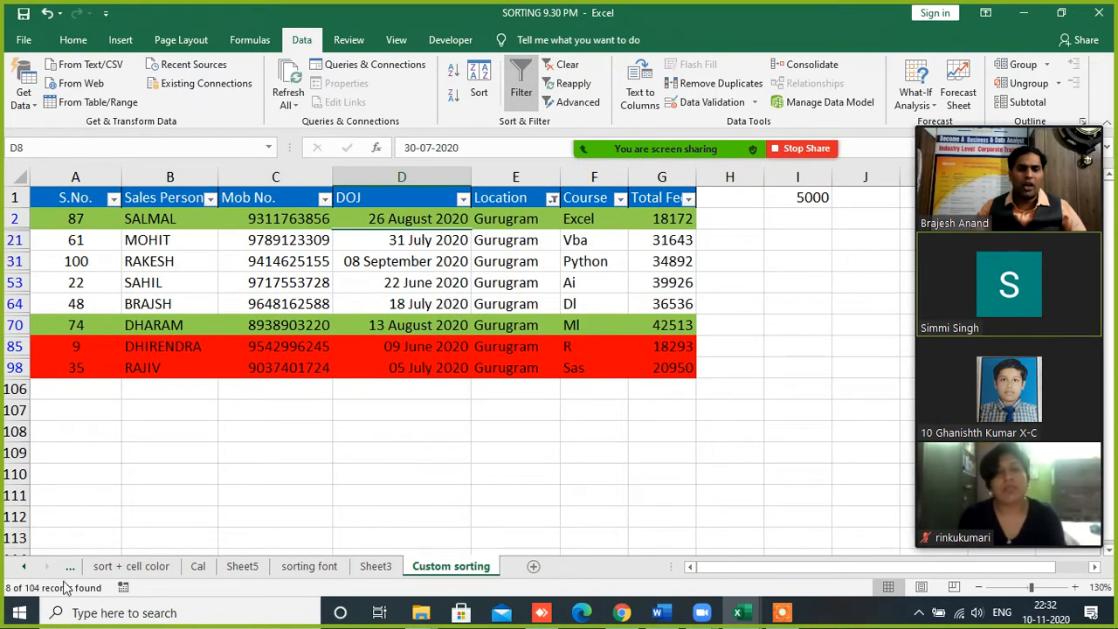
- Replace the Location filter with a Sales Person filter showing a single salesperson's rows, and clear that filter again
click(564, 65)
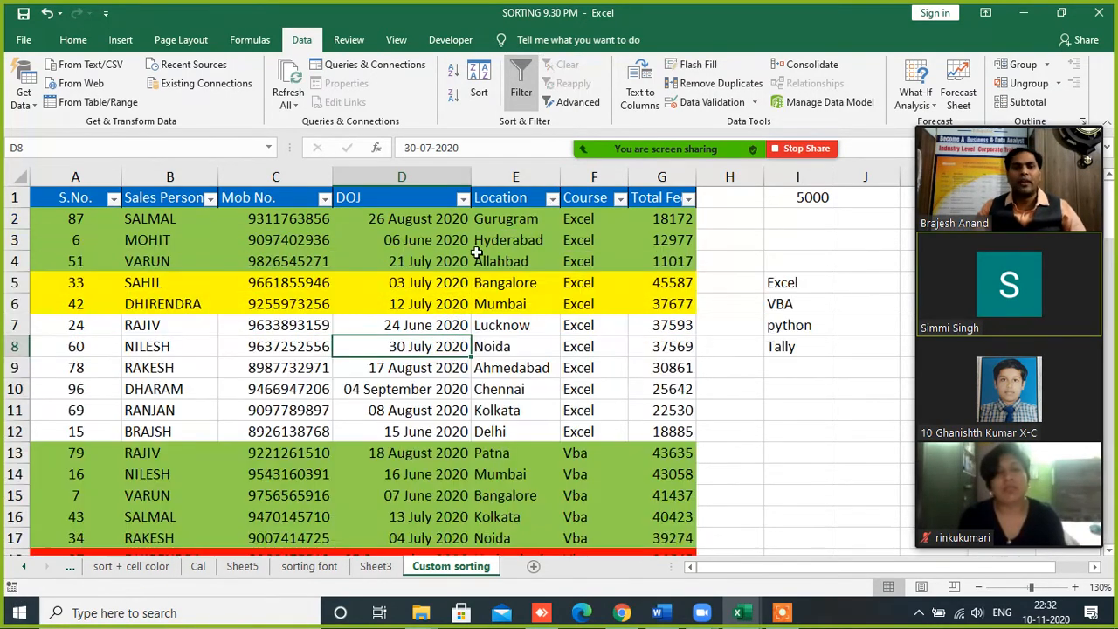
click(211, 199)
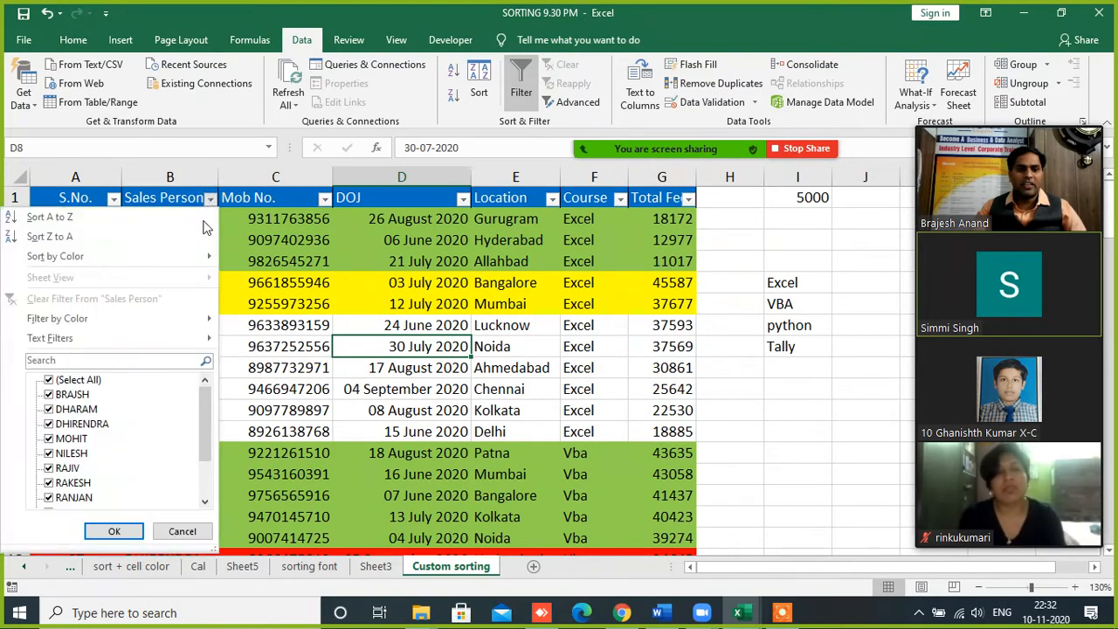
click(75, 381)
click(65, 439)
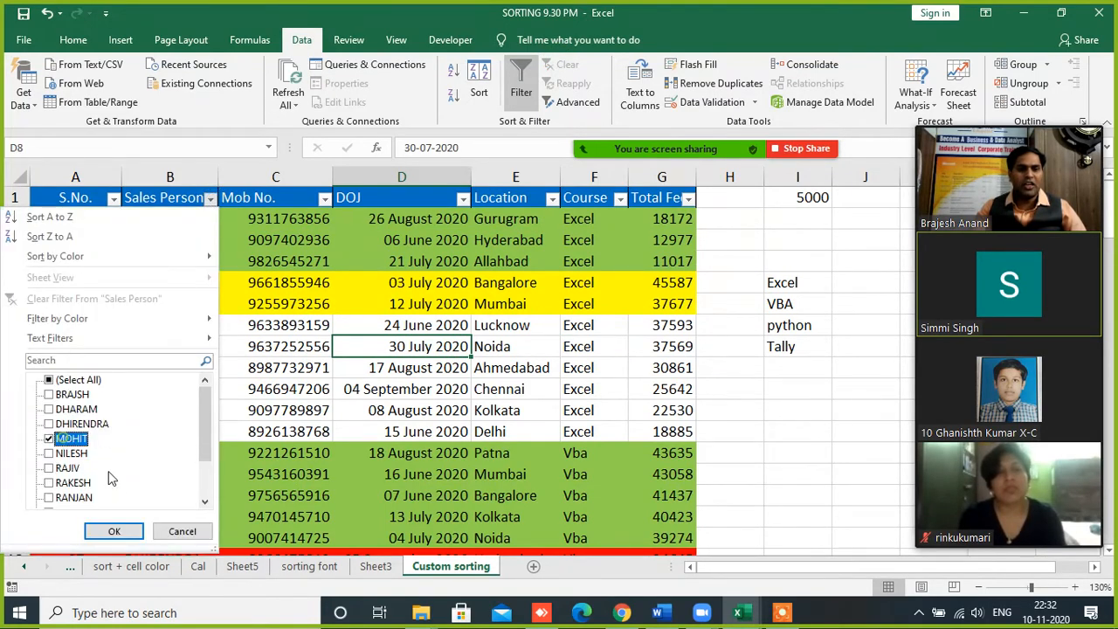
click(115, 531)
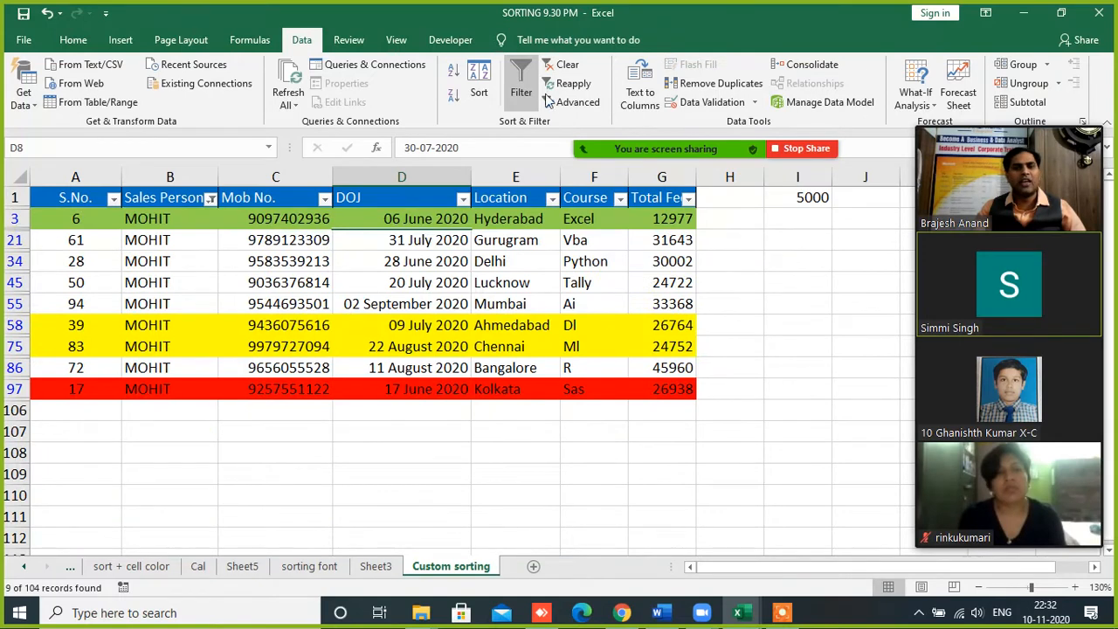
click(563, 64)
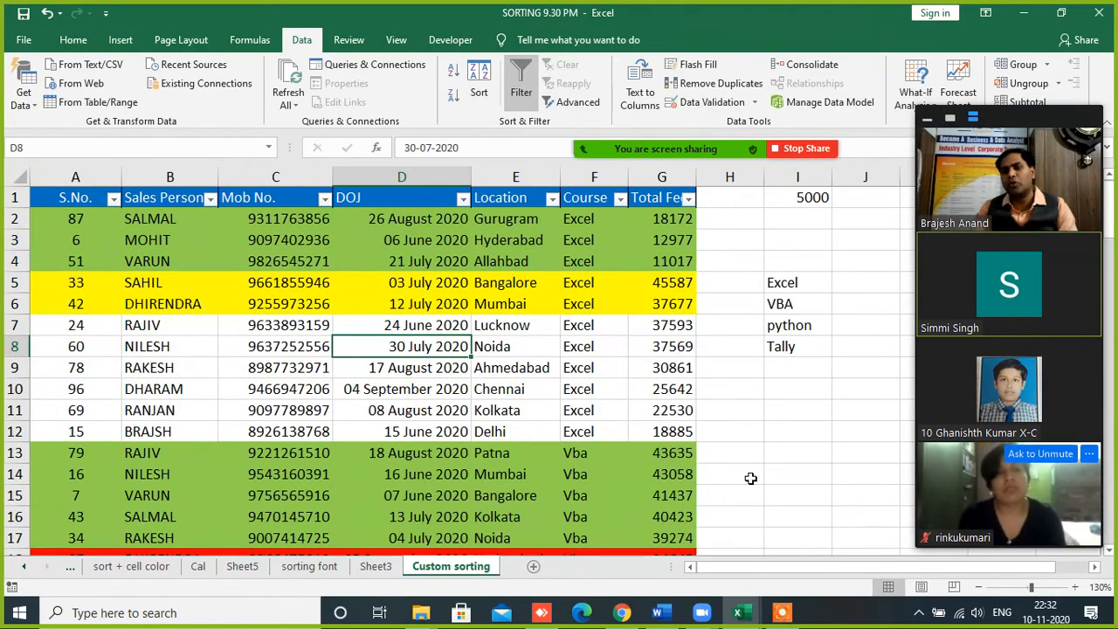
- Filter the Total Fee column to the top 10 items, and clear the filter again
click(769, 429)
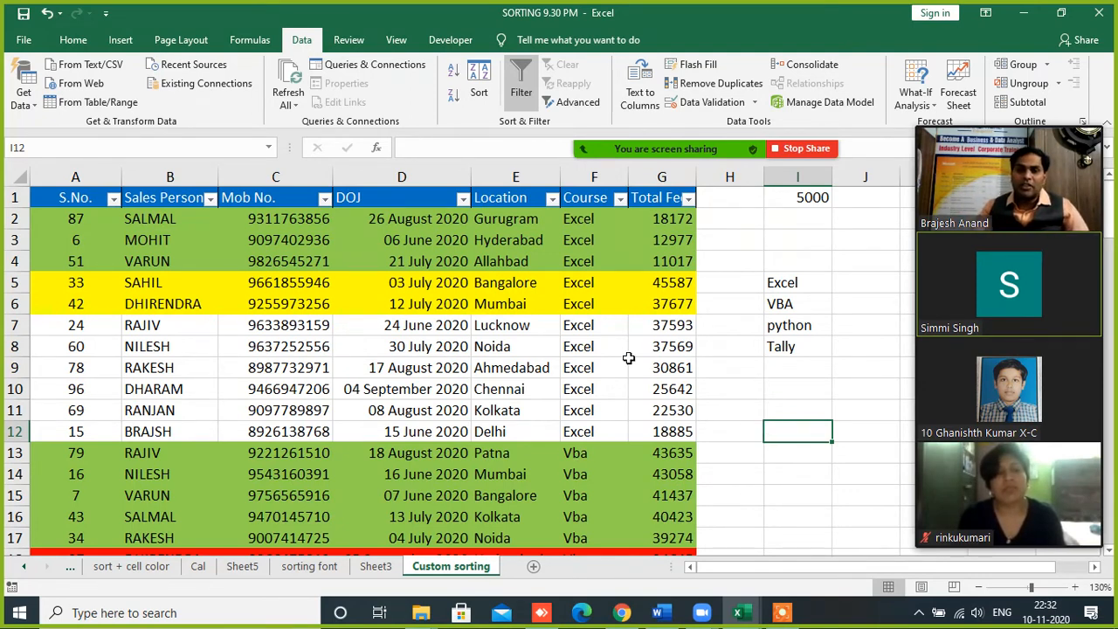
click(688, 199)
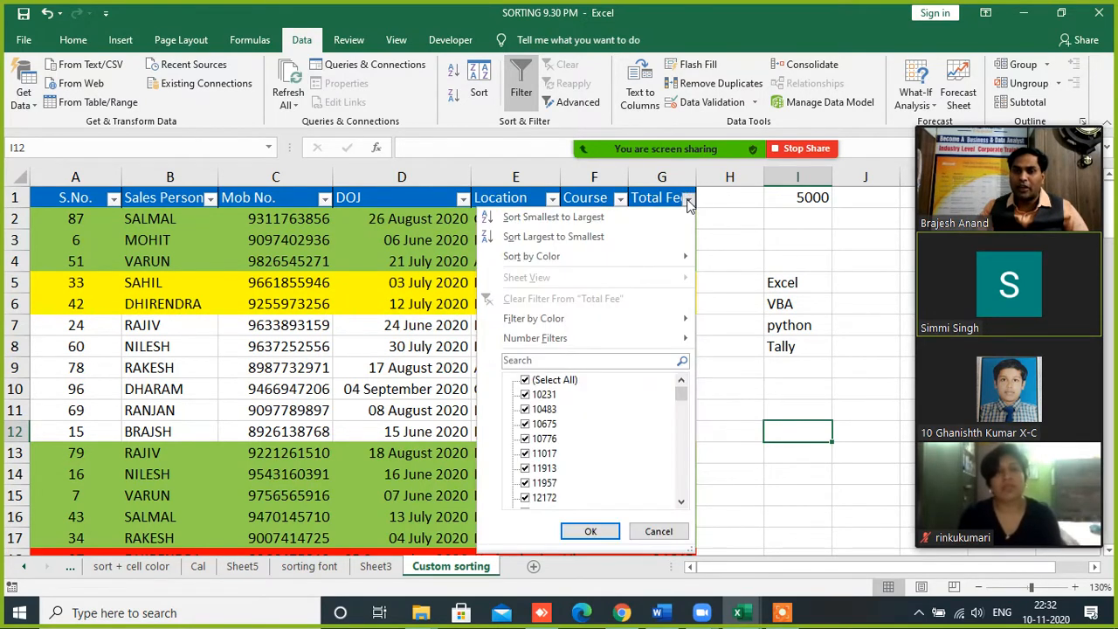
mouse_move(607, 340)
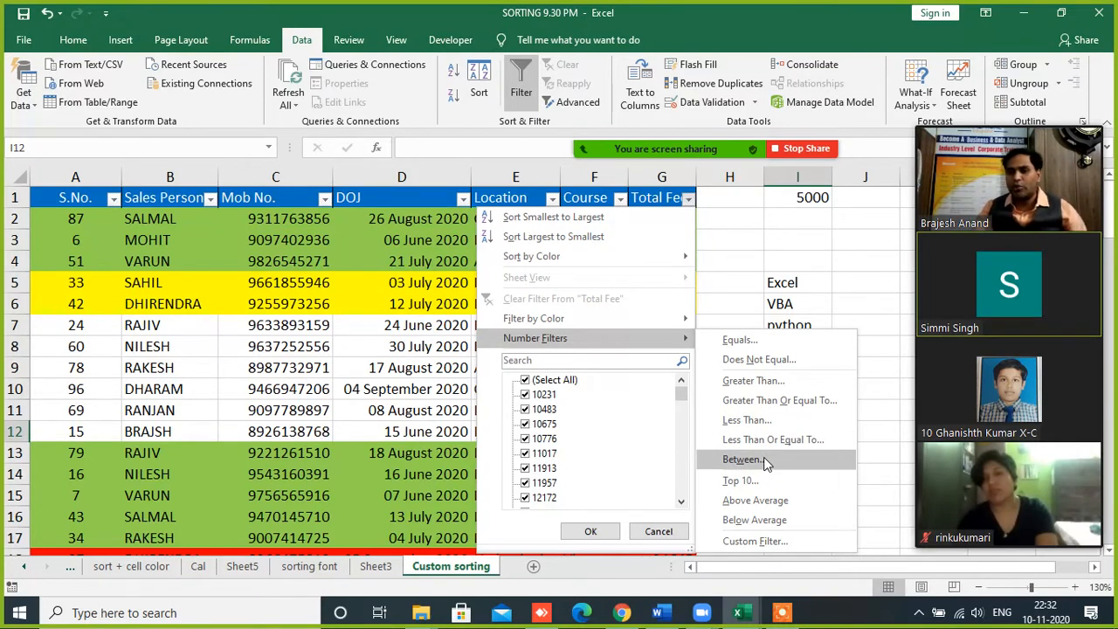
key(Escape)
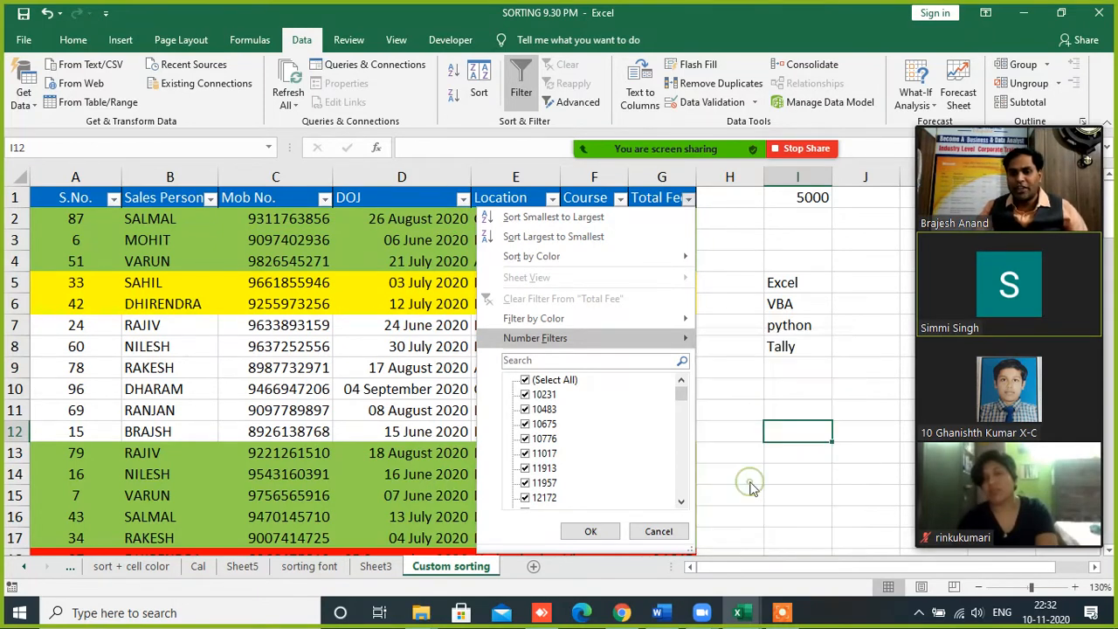
key(Escape)
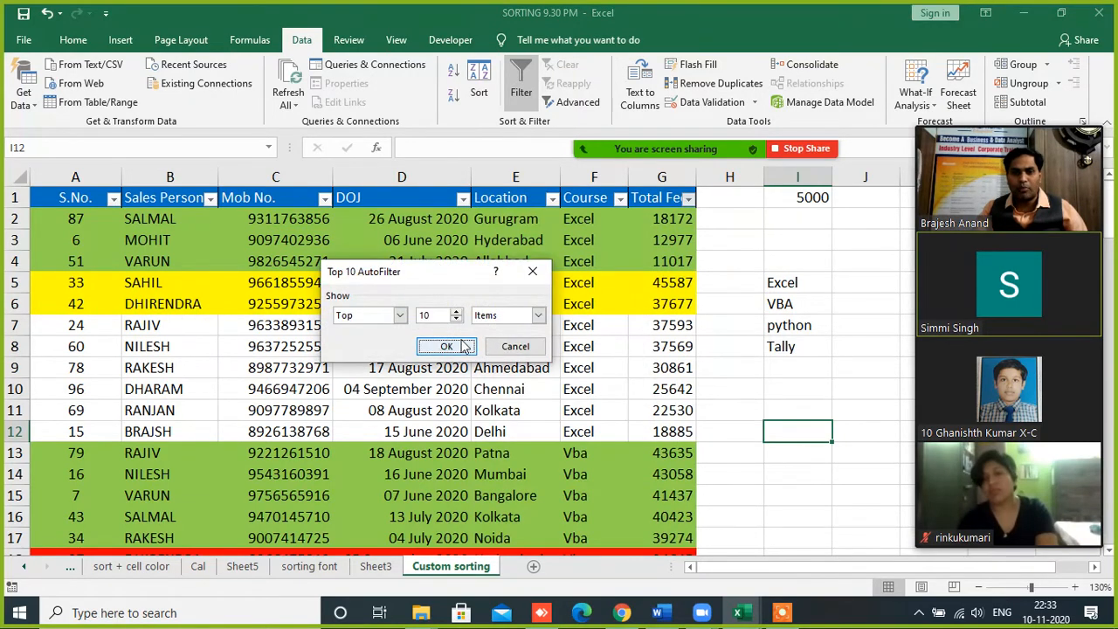
click(454, 346)
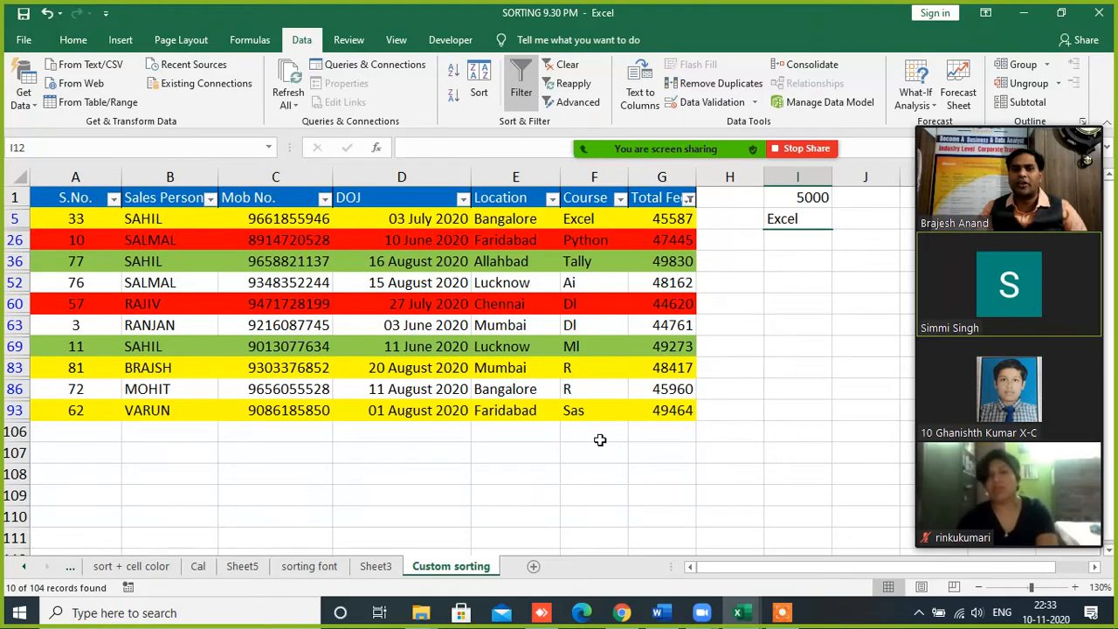
click(563, 69)
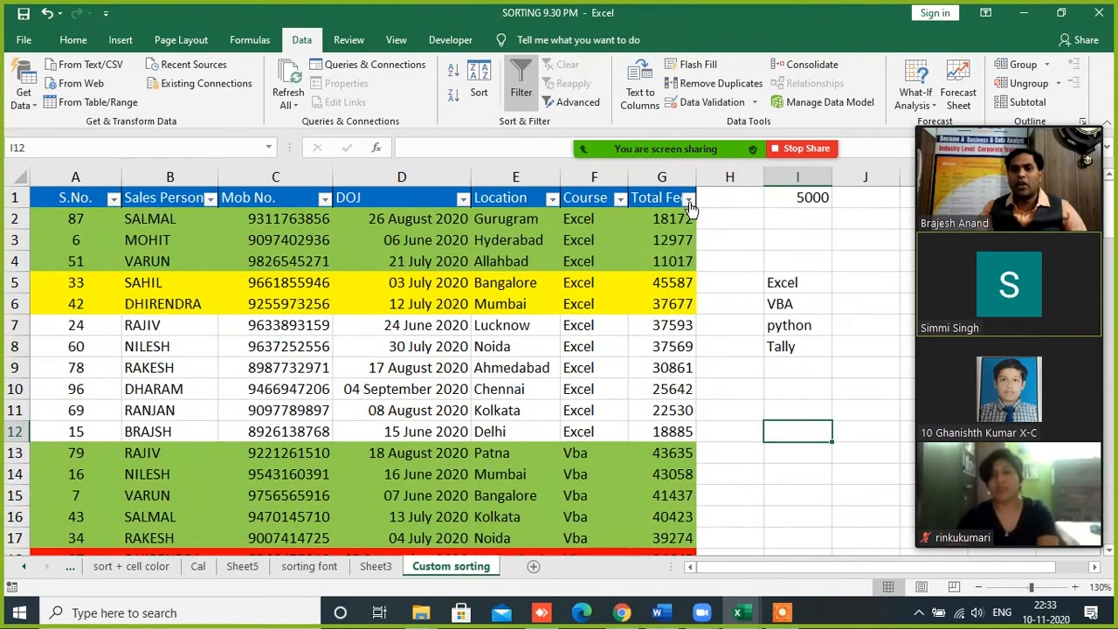
- Examine the number filter conditions for the Total Fee column, including the Greater Than settings, without applying any
click(689, 199)
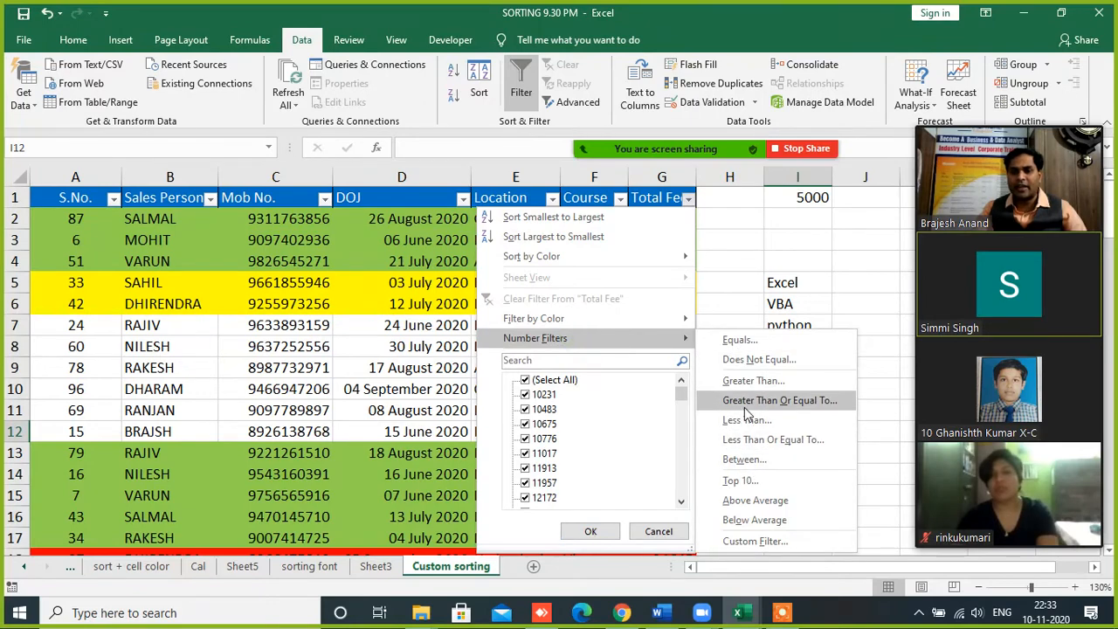
click(747, 383)
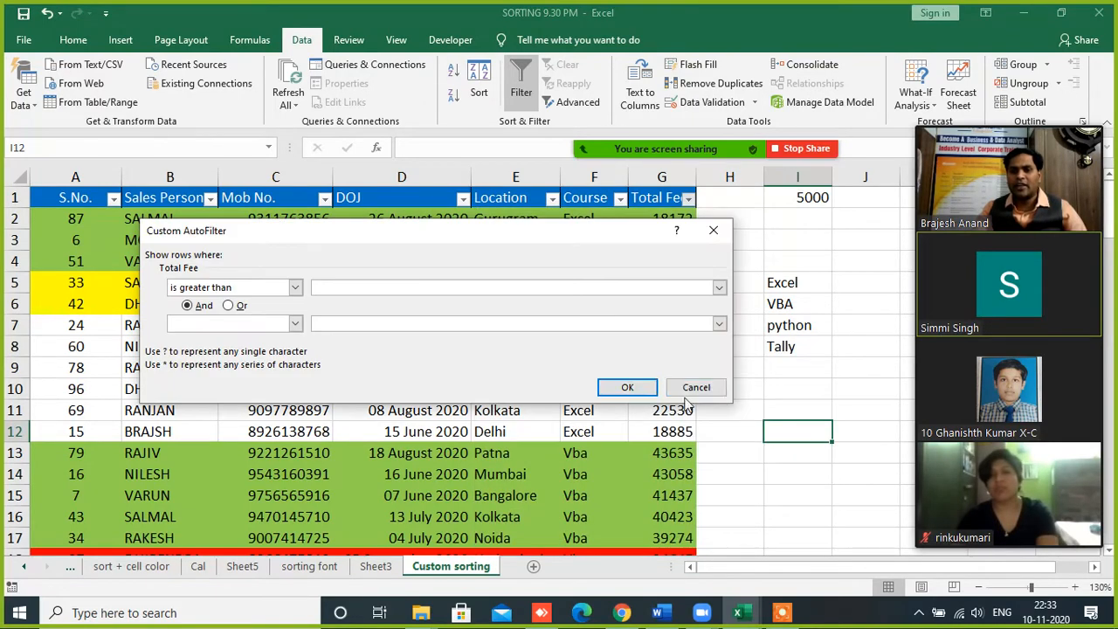
click(695, 387)
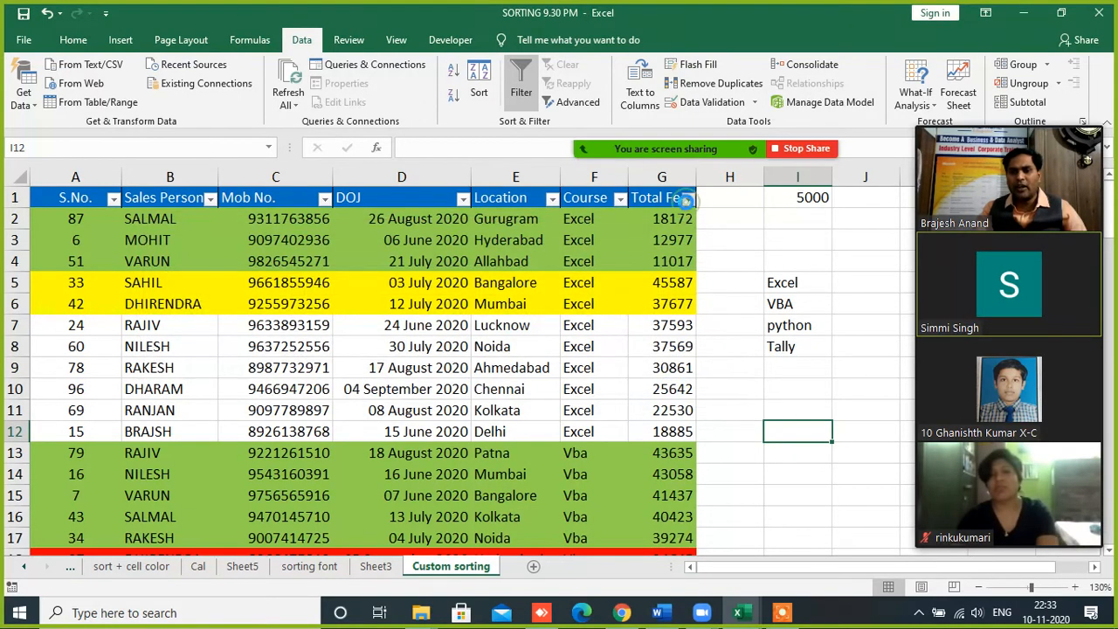
click(689, 198)
mouse_move(576, 346)
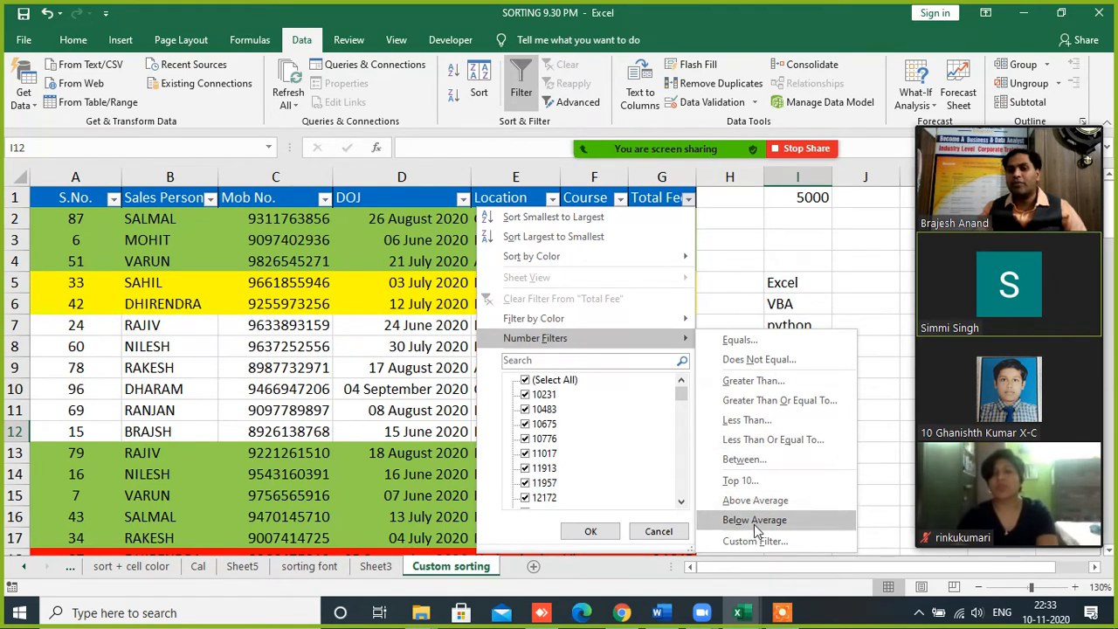
click(852, 302)
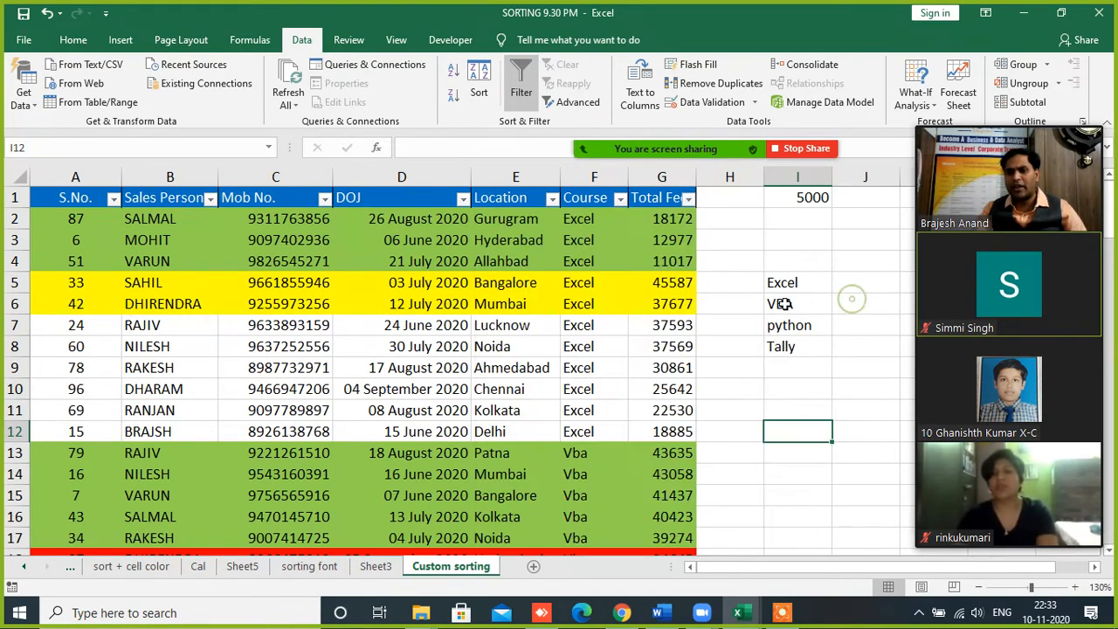
- Filter the Total Fee column to above-average values, look through the rows, and clear the filter again
click(664, 179)
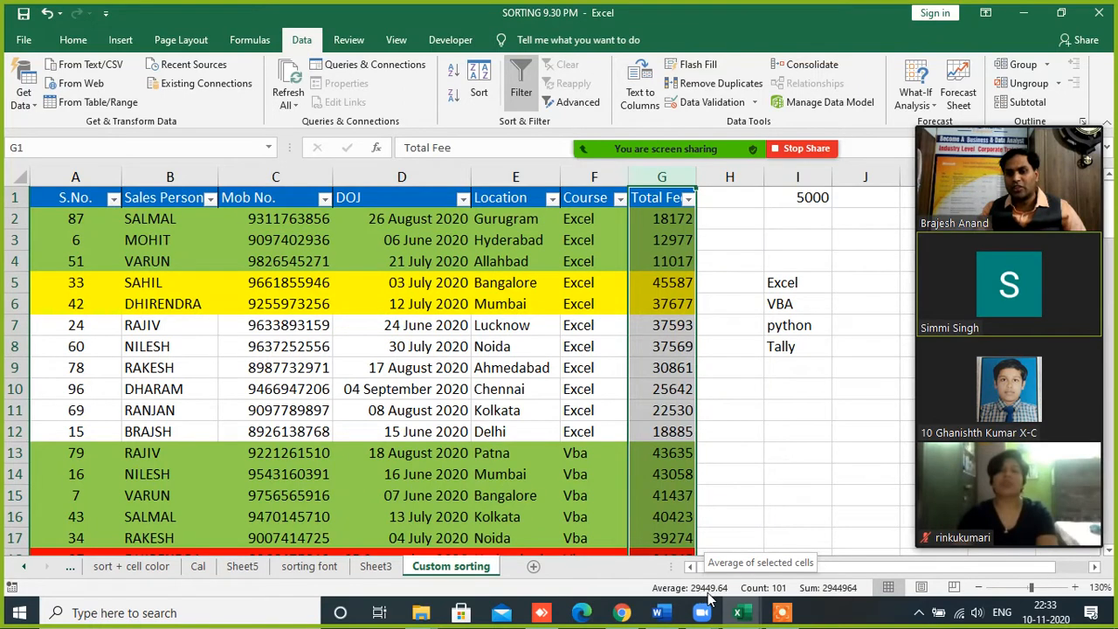
click(689, 199)
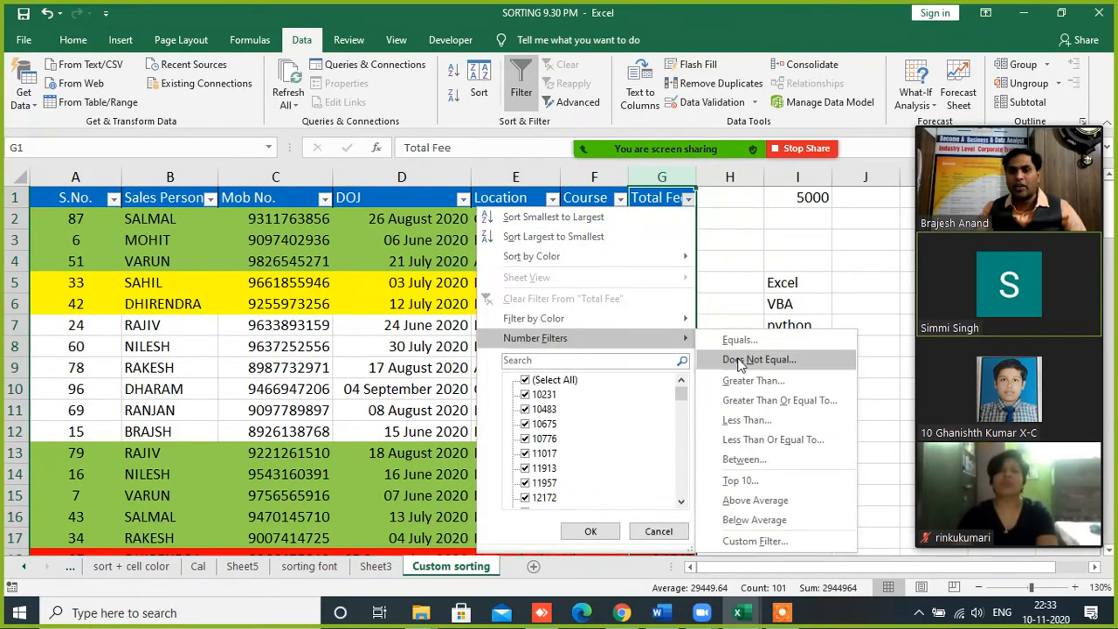
click(744, 502)
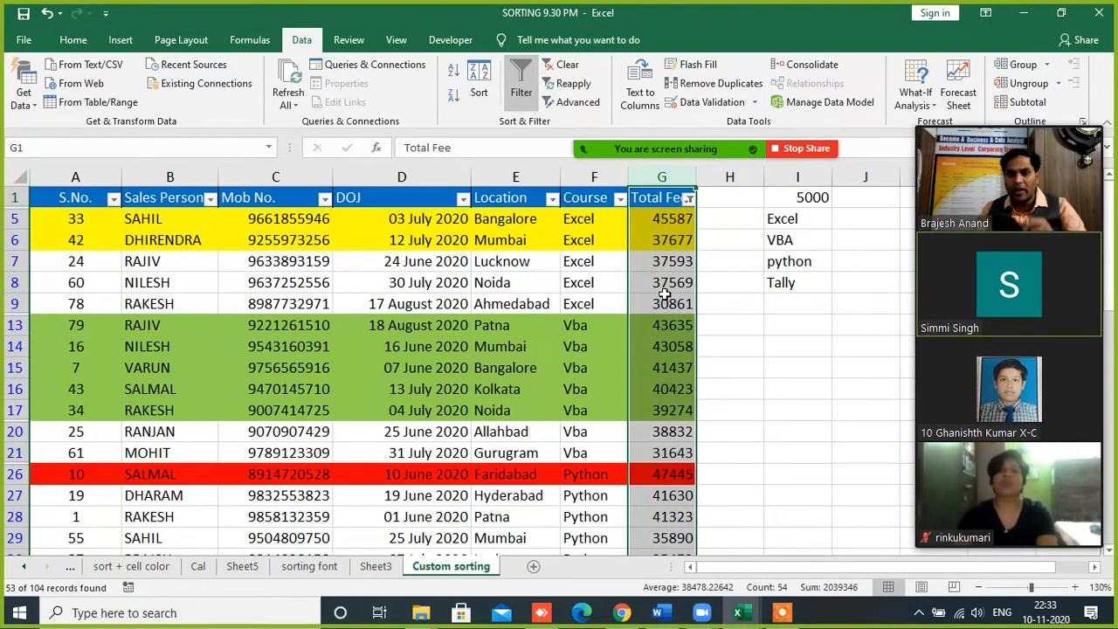
scroll(669, 425, down, 5)
scroll(669, 390, up, 5)
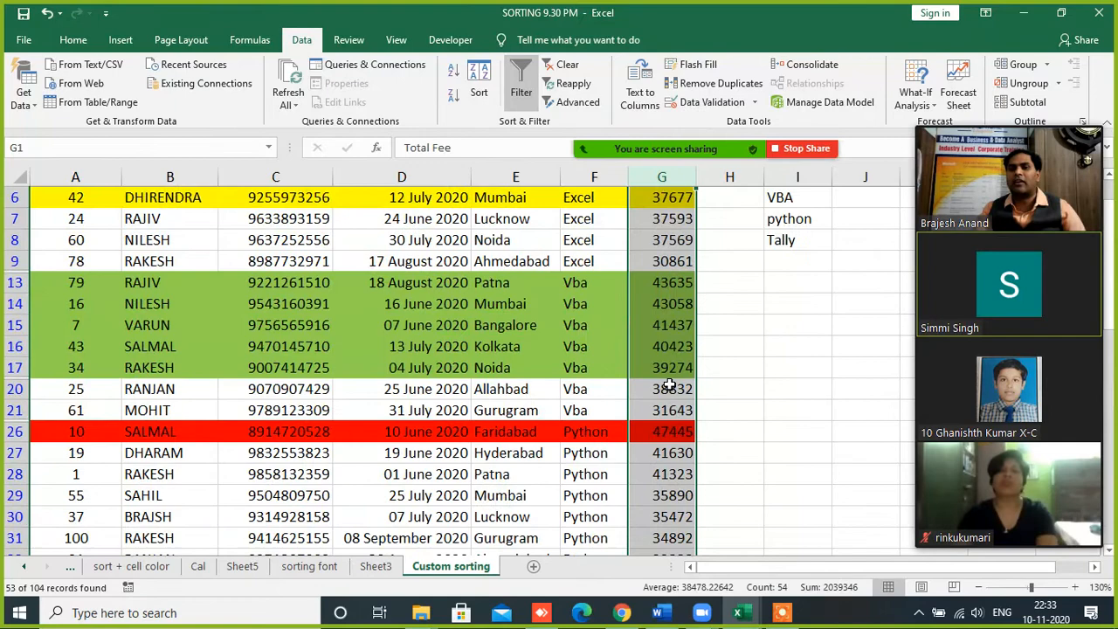
click(565, 65)
scroll(684, 212, up, 1)
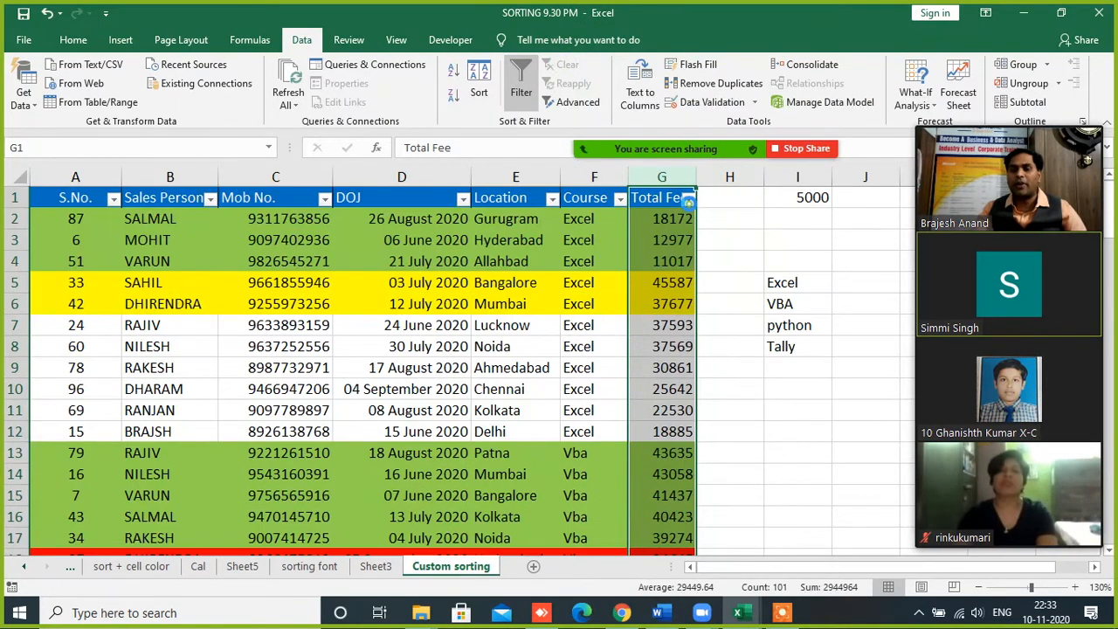
- Review the number filter conditions for Total Fee and the date filter conditions for DOJ without applying any
click(690, 200)
mouse_move(649, 343)
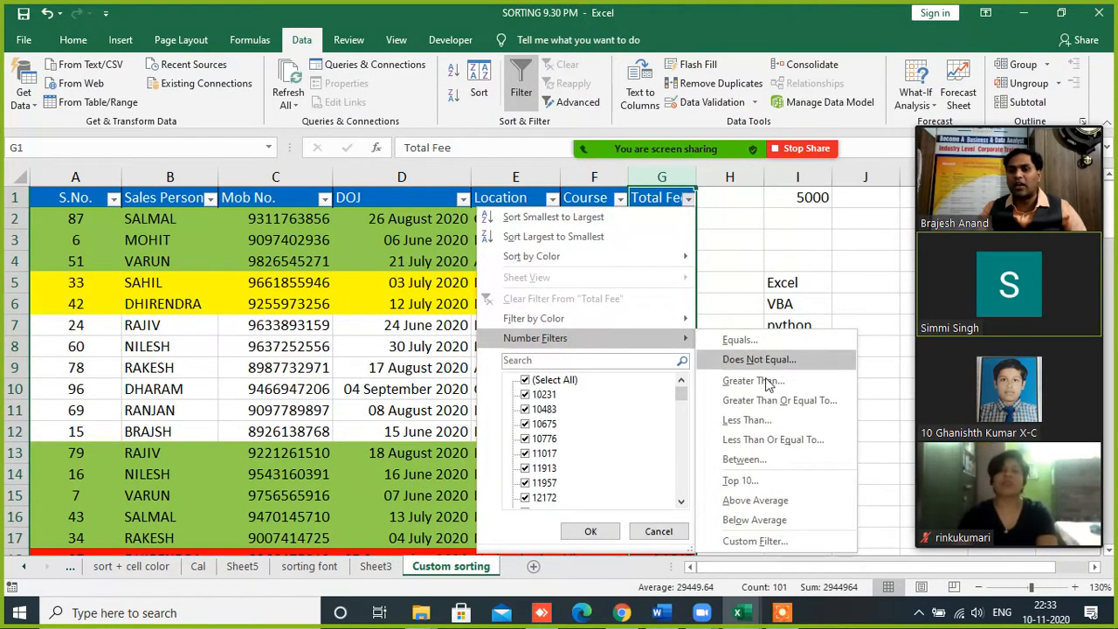
click(777, 236)
click(735, 244)
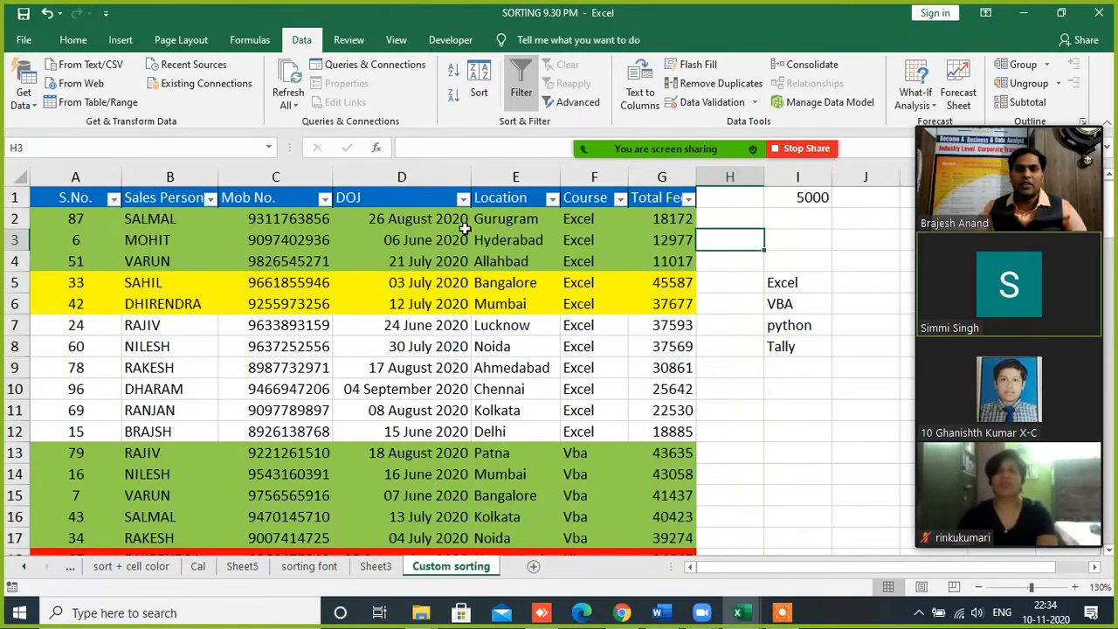
click(464, 198)
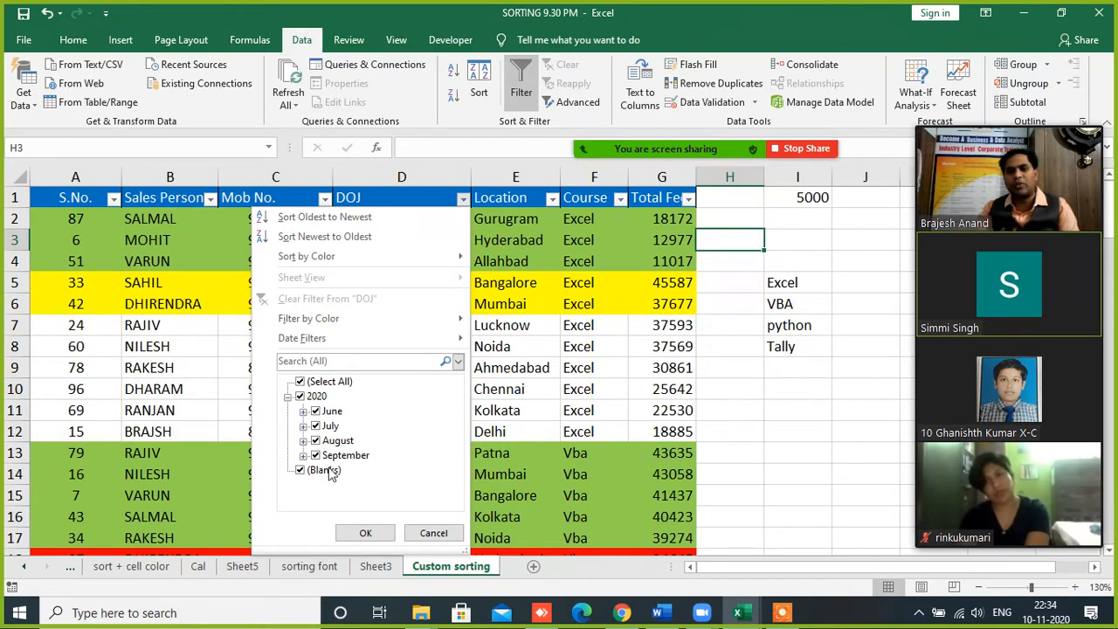
mouse_move(334, 340)
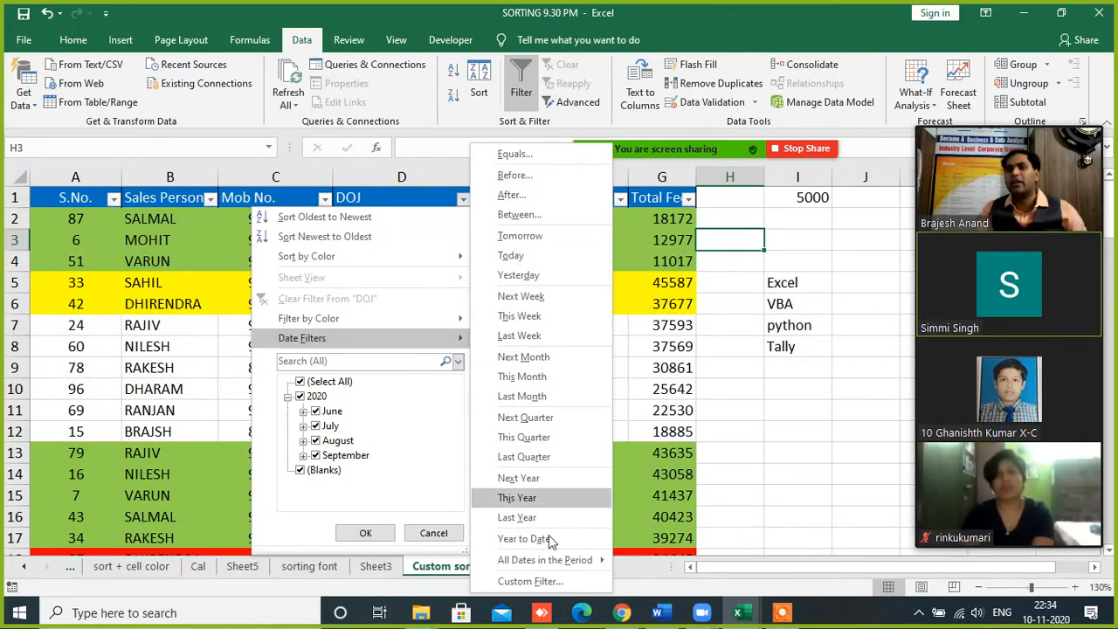
click(765, 428)
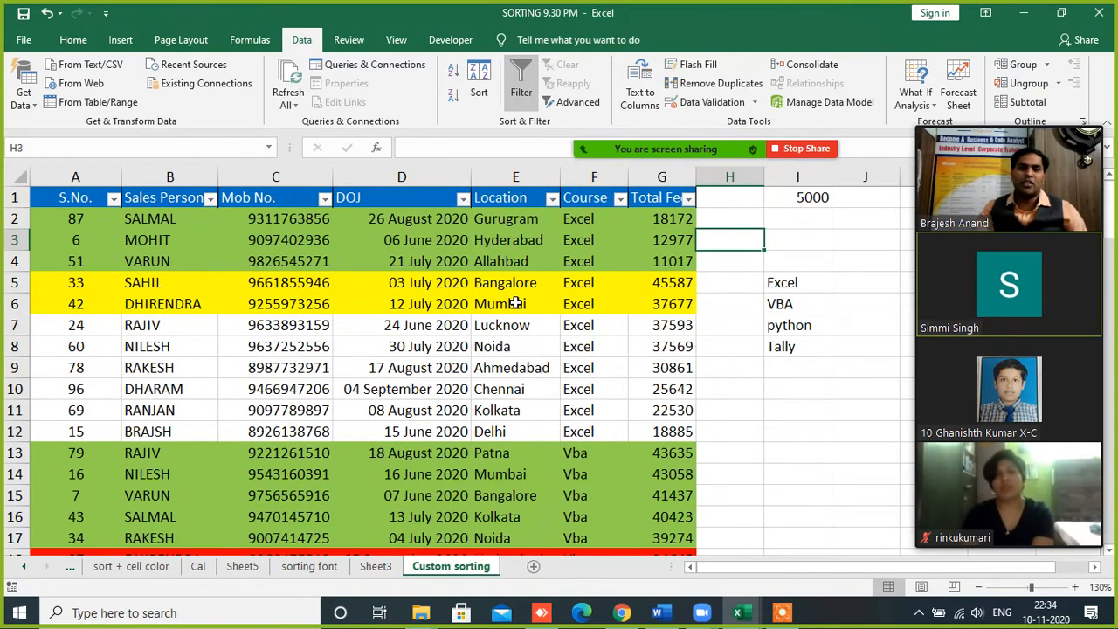
- Filter the Sales Person column with a Begins With condition for names starting with R, and look through the rows
click(552, 200)
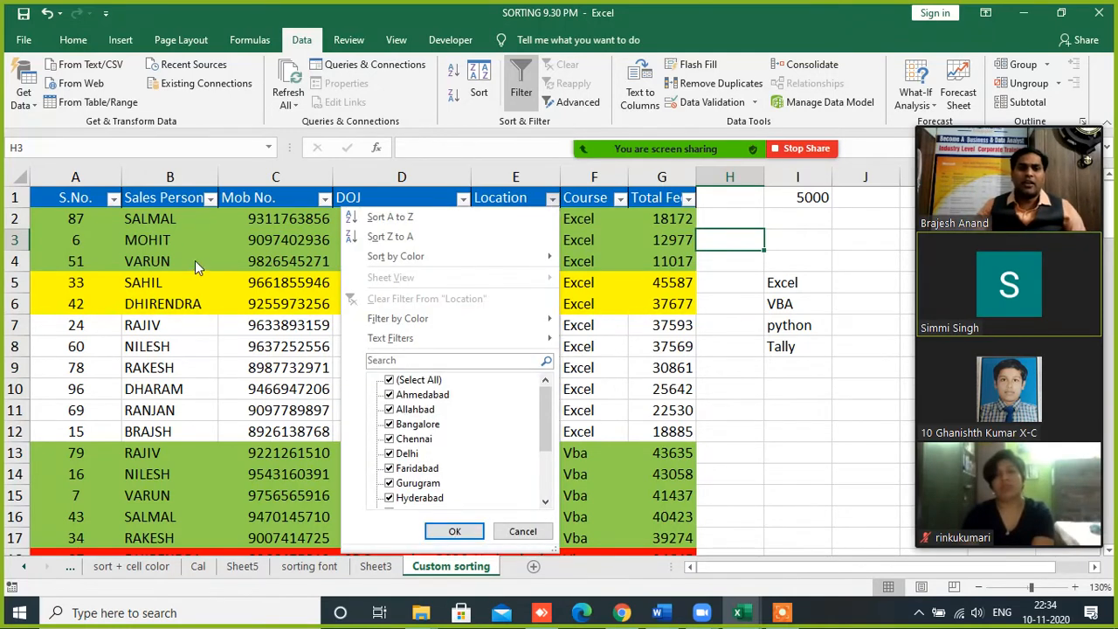
click(205, 213)
click(210, 199)
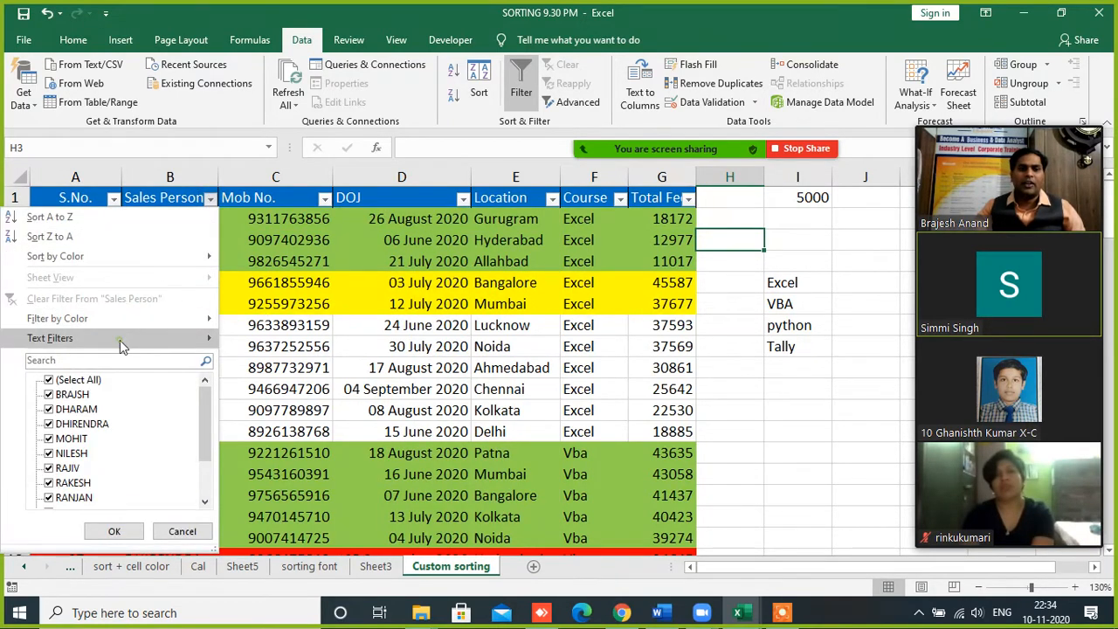
mouse_move(121, 341)
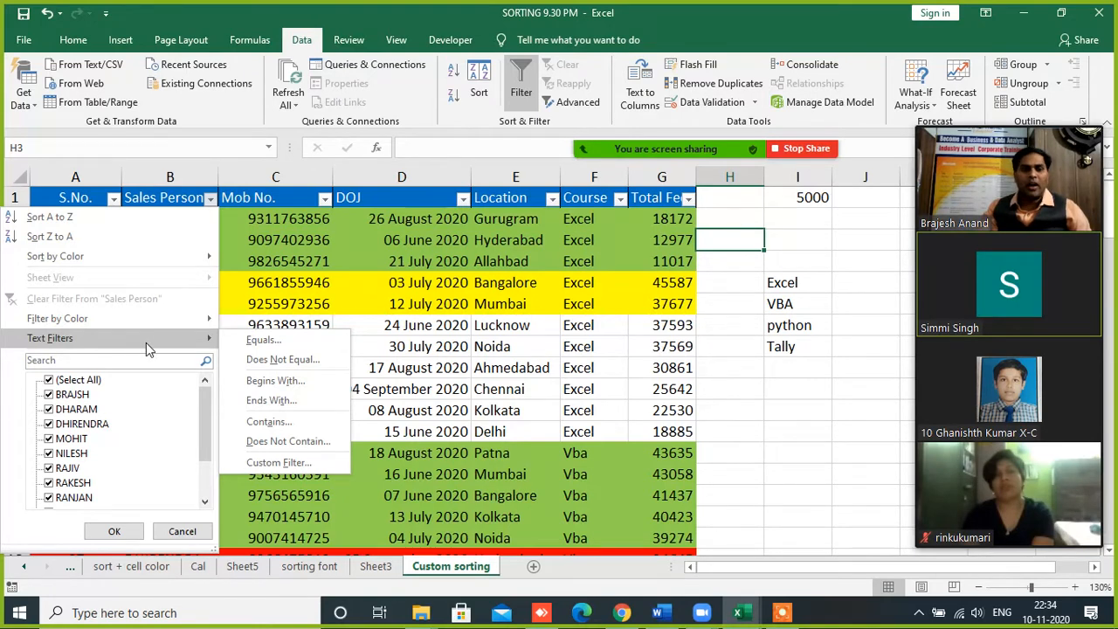
click(263, 380)
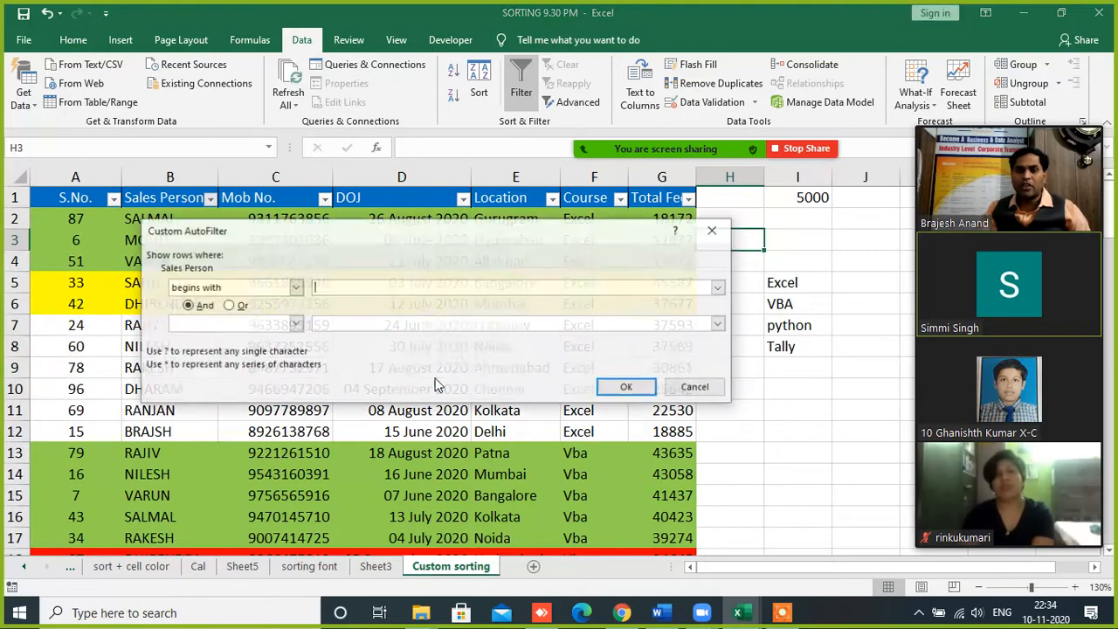
click(626, 387)
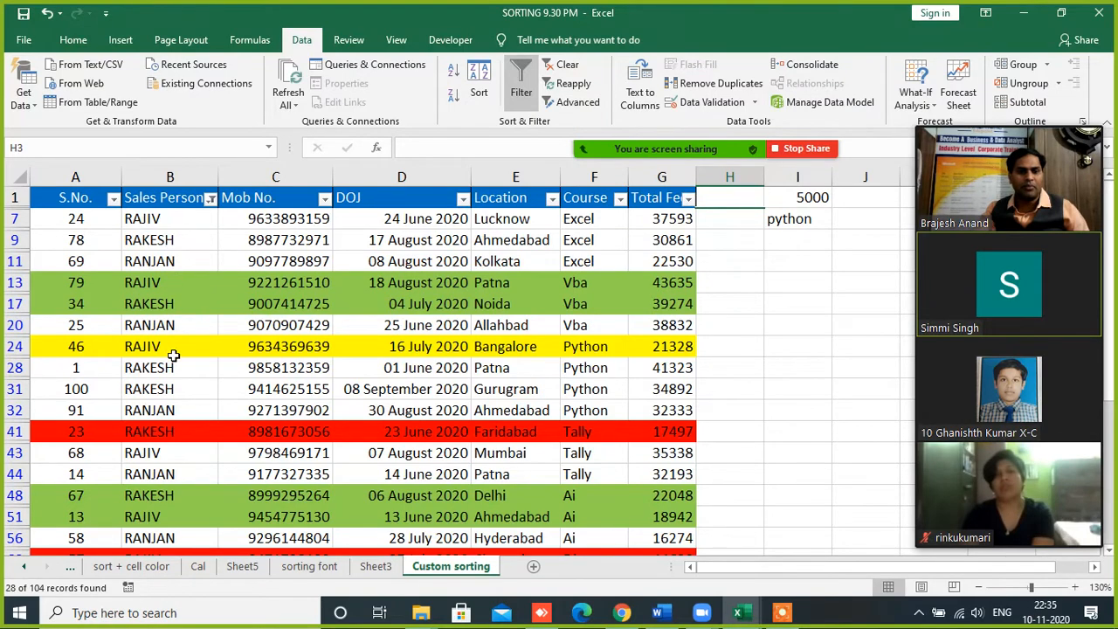
scroll(174, 354, down, 5)
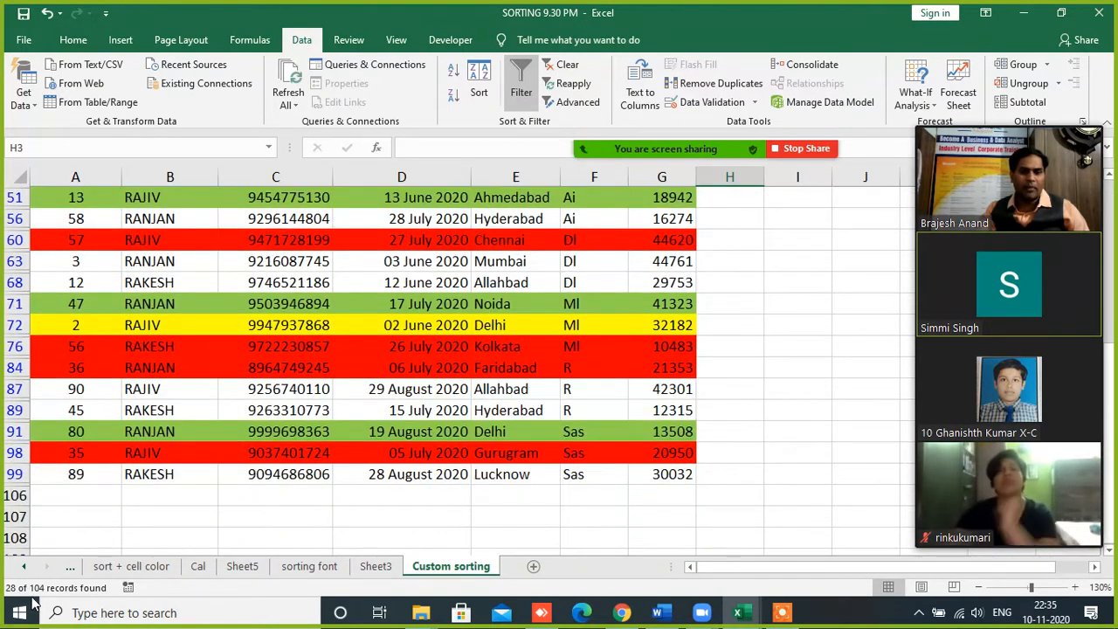
scroll(203, 452, up, 5)
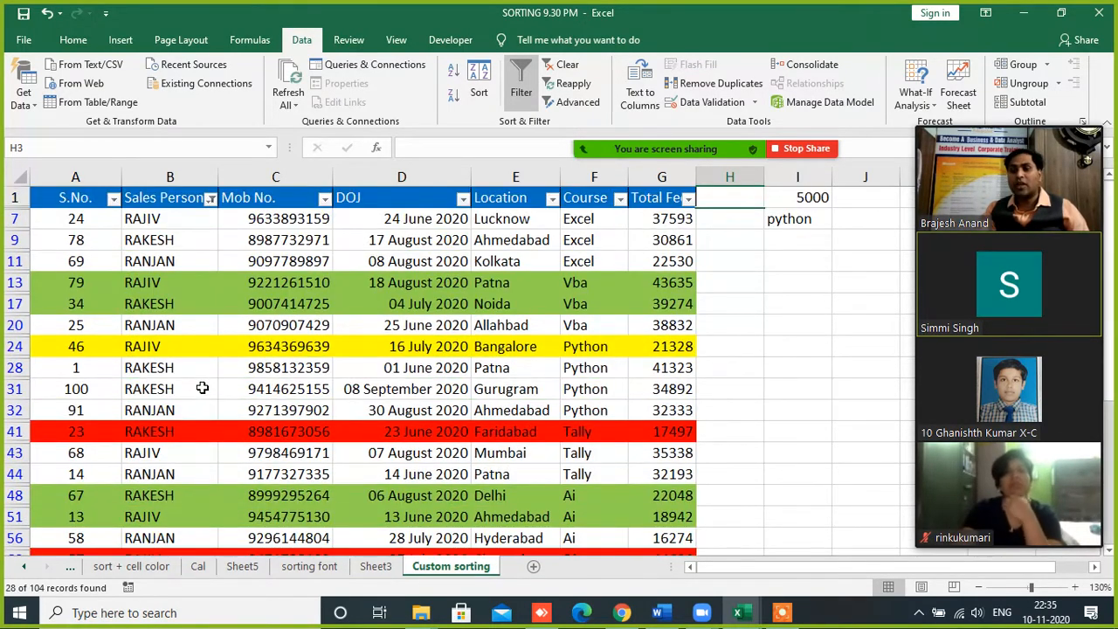
- Filter the Sales Person column with an Ends With condition for names ending in h, and look through the rows
click(209, 198)
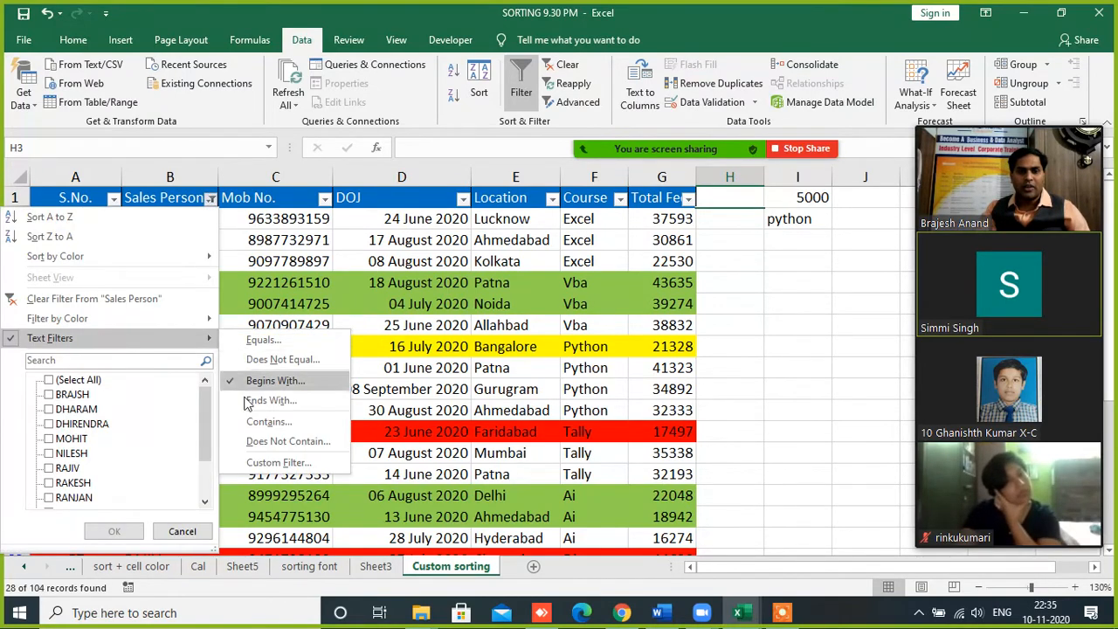
click(251, 400)
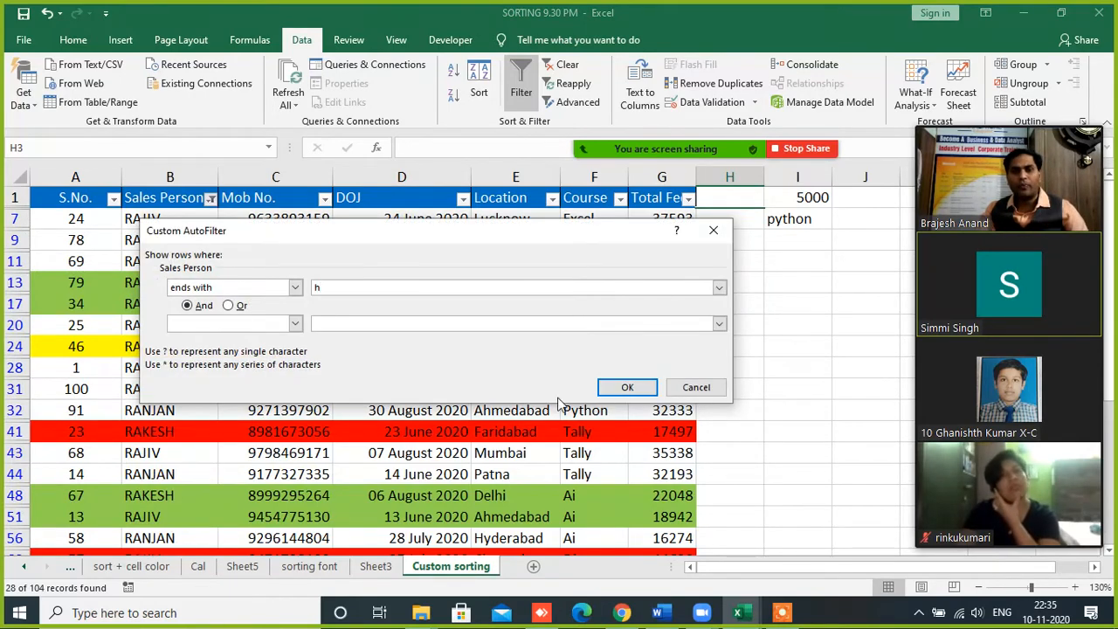
click(628, 387)
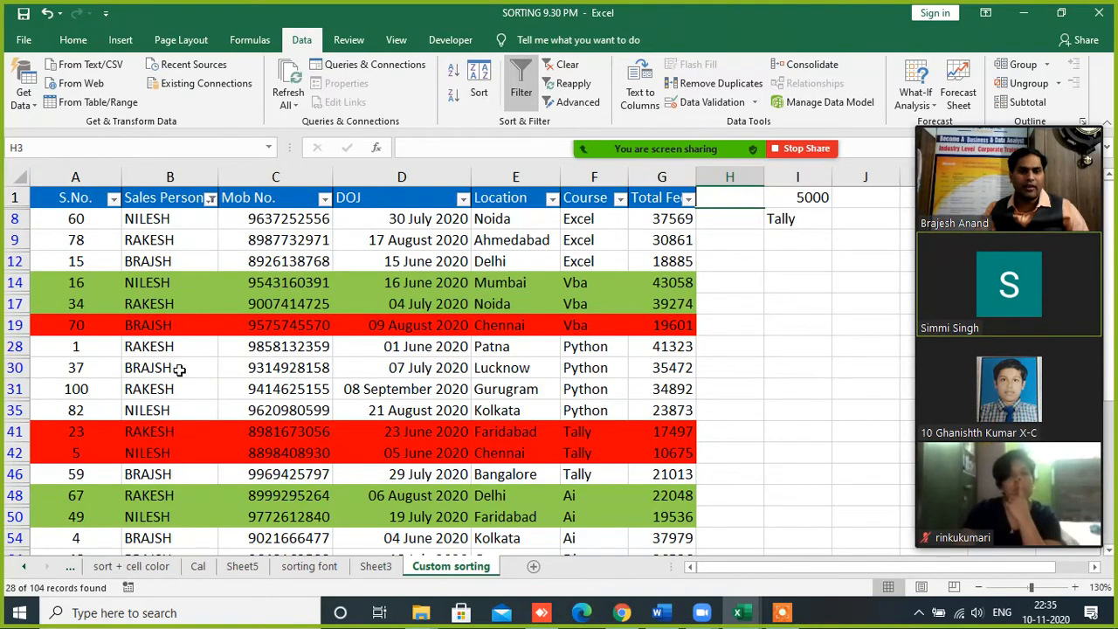
scroll(179, 370, down, 4)
scroll(176, 477, up, 6)
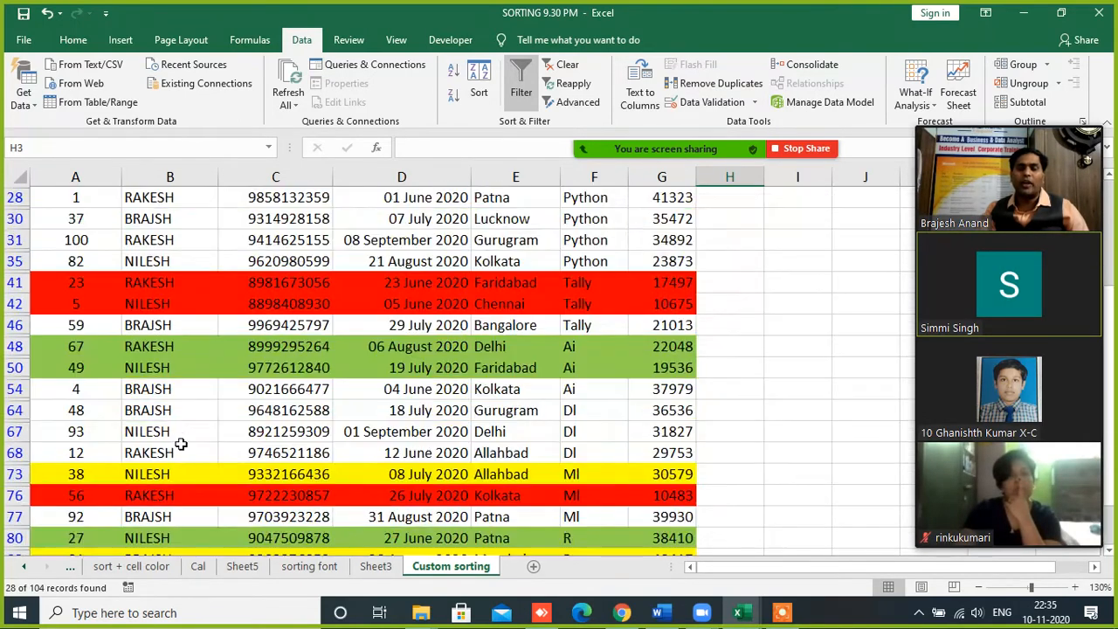
click(162, 219)
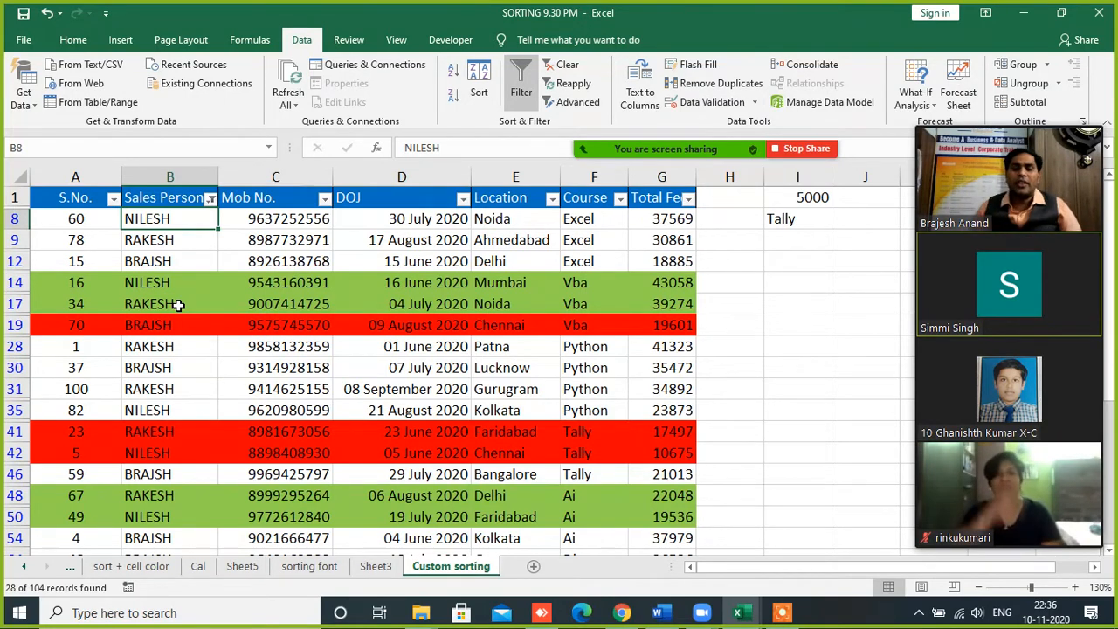
- Filter the Sales Person column with a Contains condition for names containing j, and clear the filter again
click(211, 199)
mouse_move(93, 335)
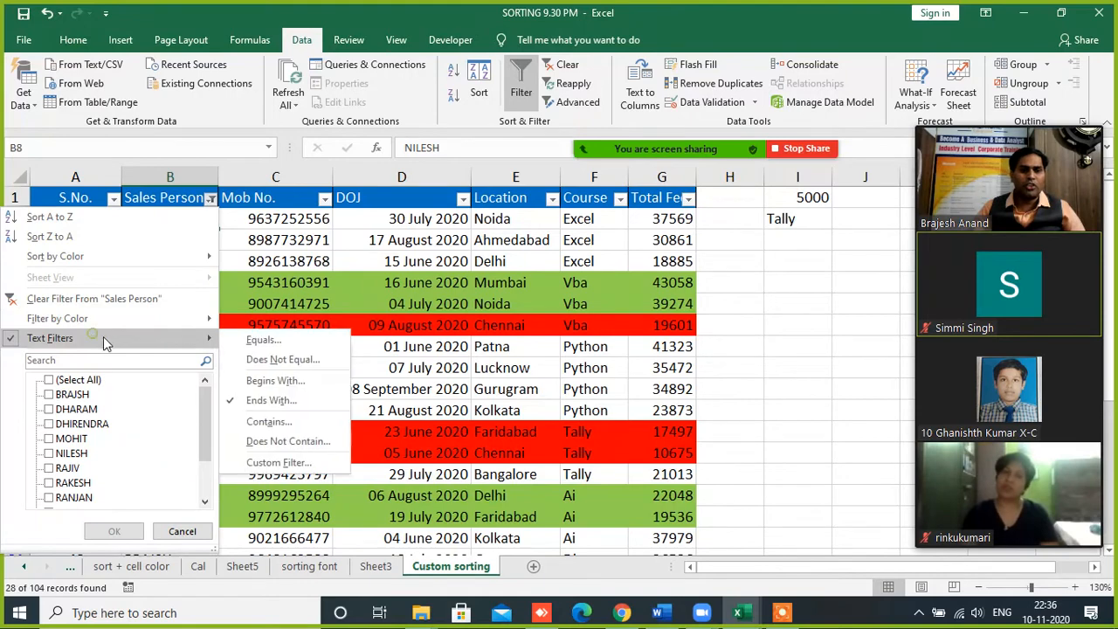
click(269, 422)
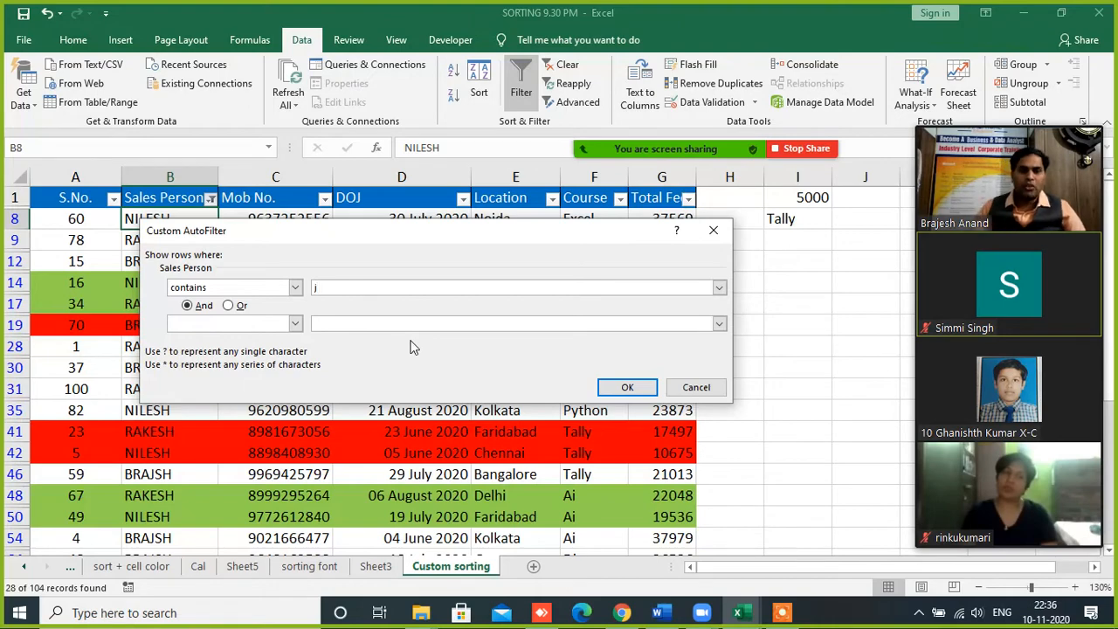
text(j)
click(637, 388)
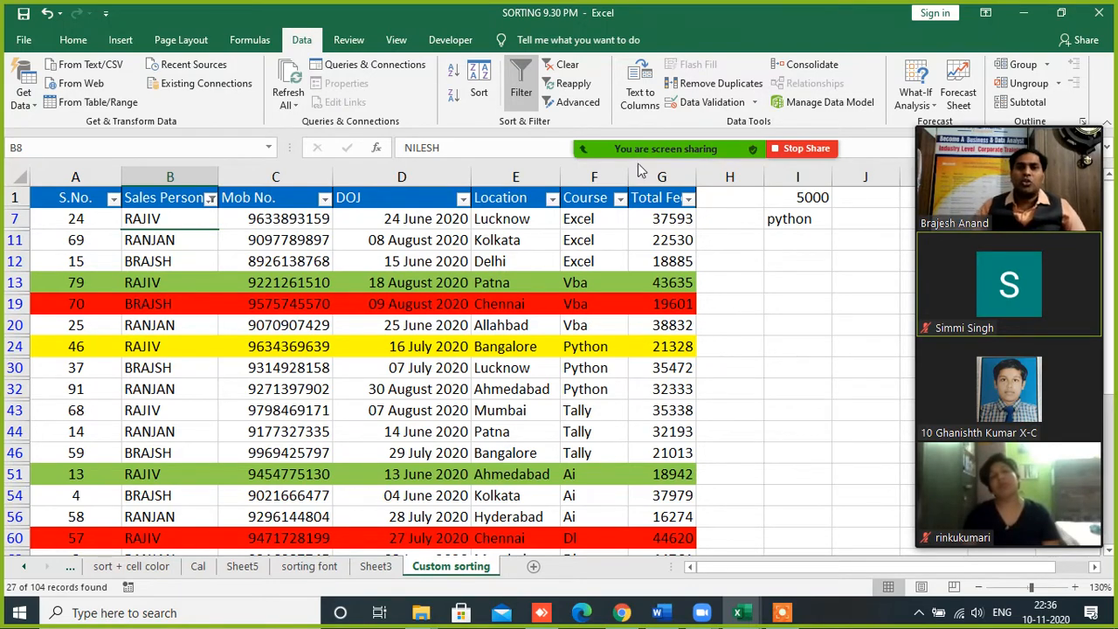
click(567, 66)
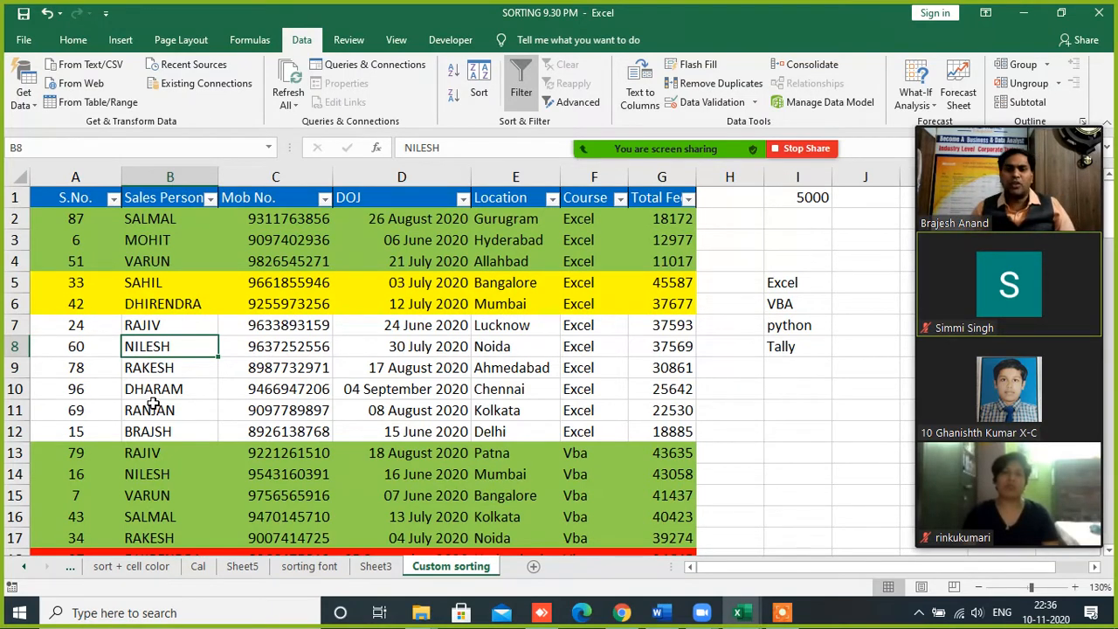
- Enter the note "multi level filter" in cell I10
click(796, 391)
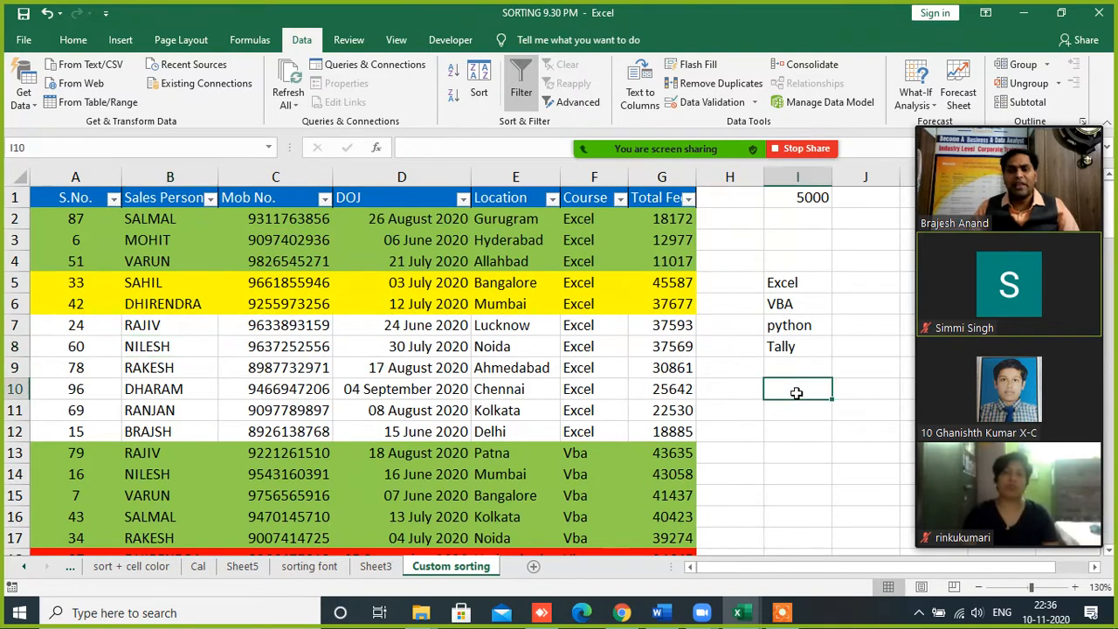
text(mul)
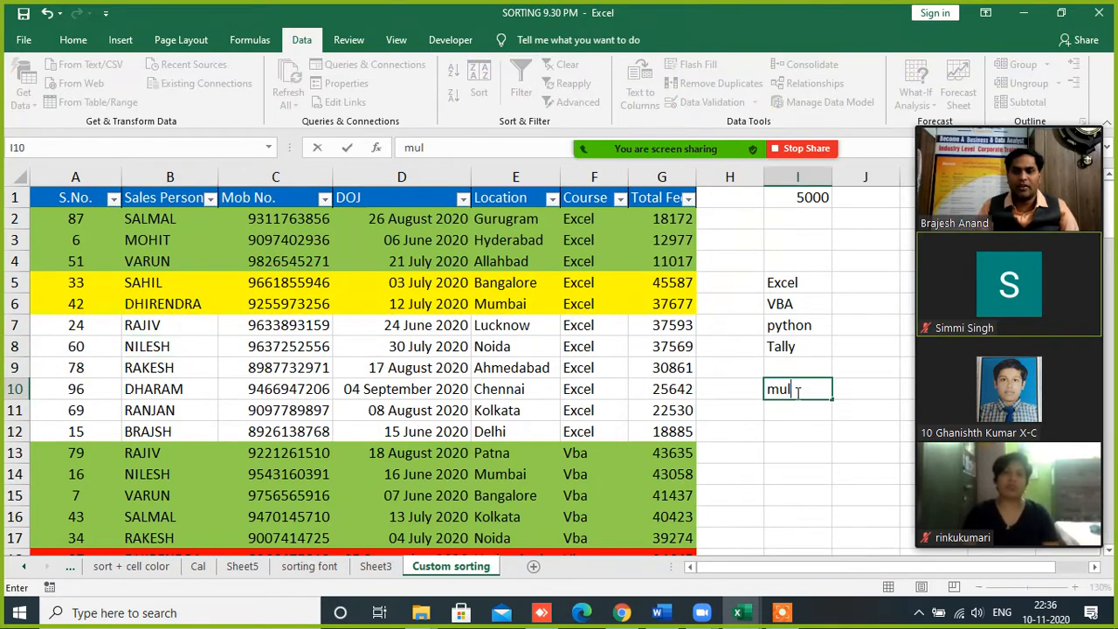
text(i)
key(BackSpace)
text(ti)
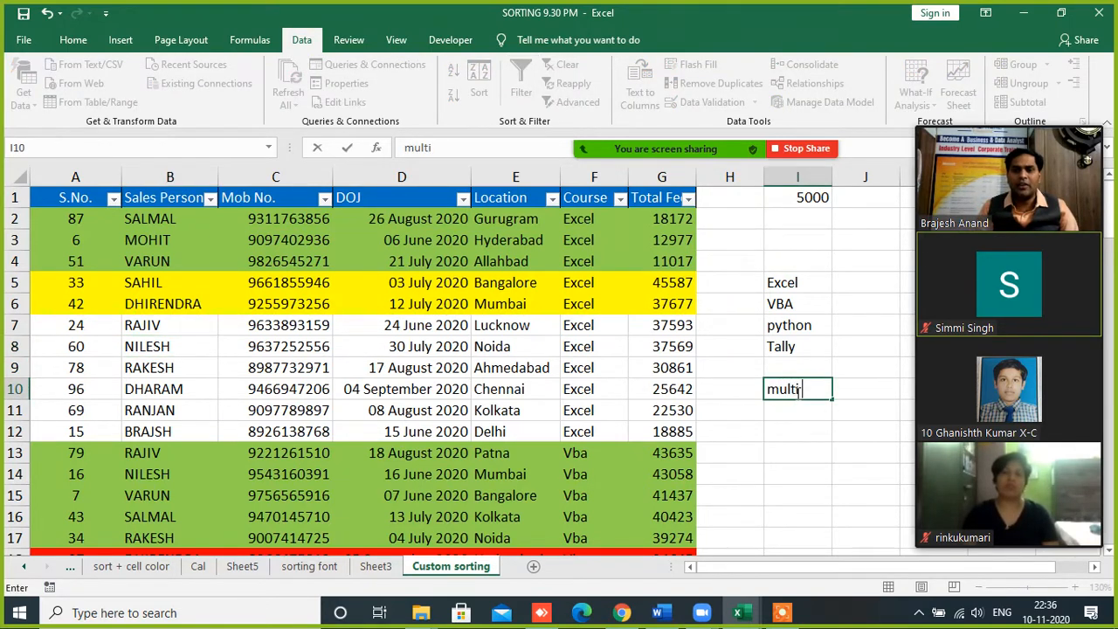
text( level filter)
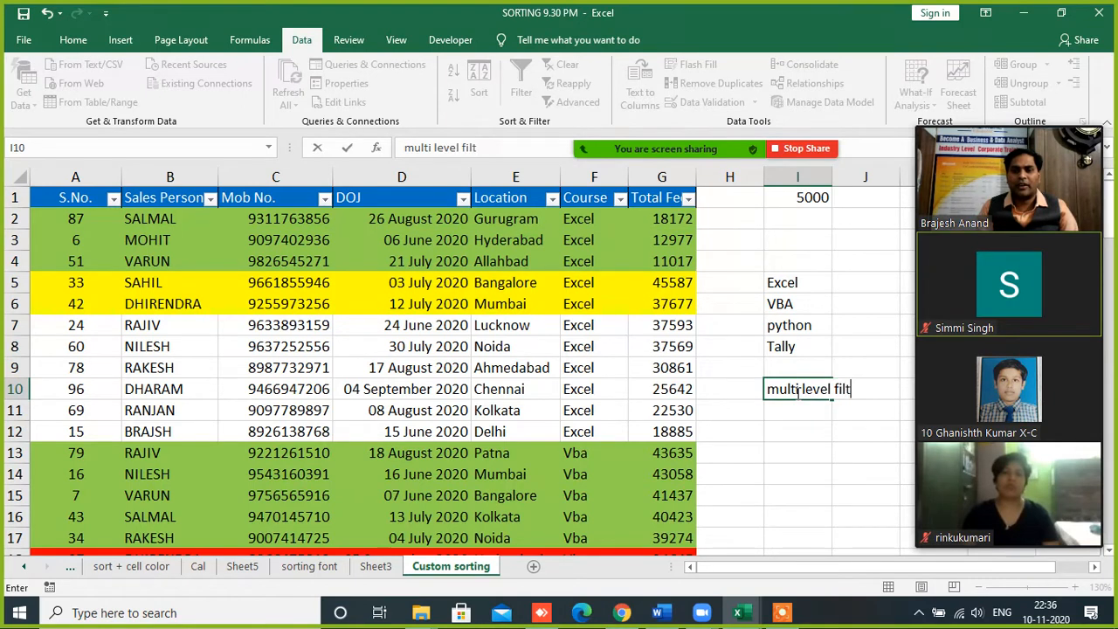
click(798, 429)
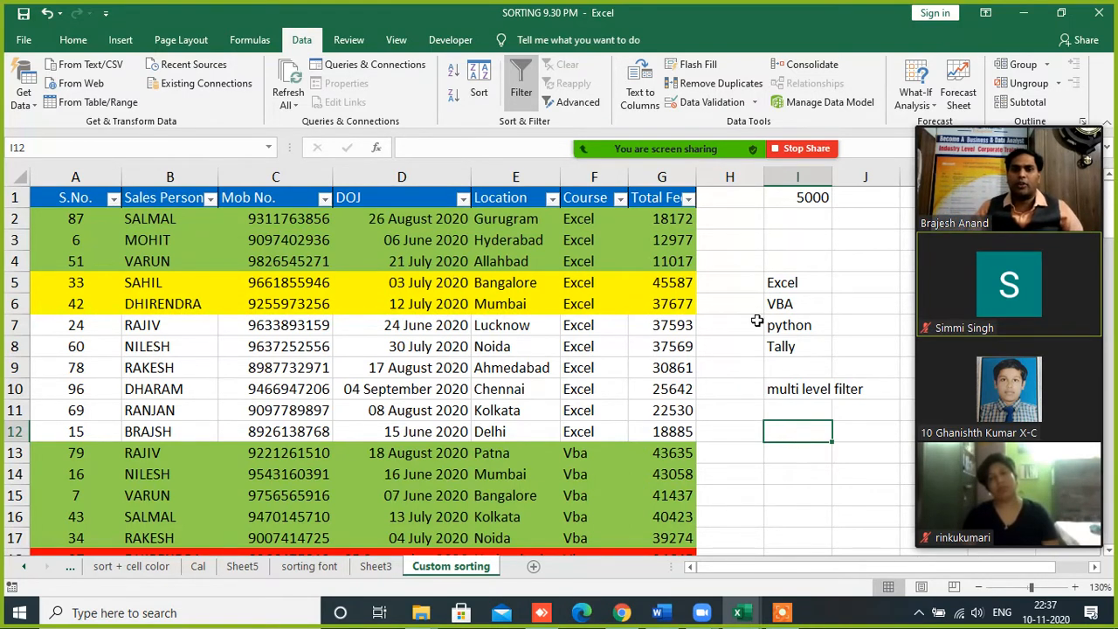
- Filter the Total Fee column to values greater than 40000 and look through the rows
click(689, 200)
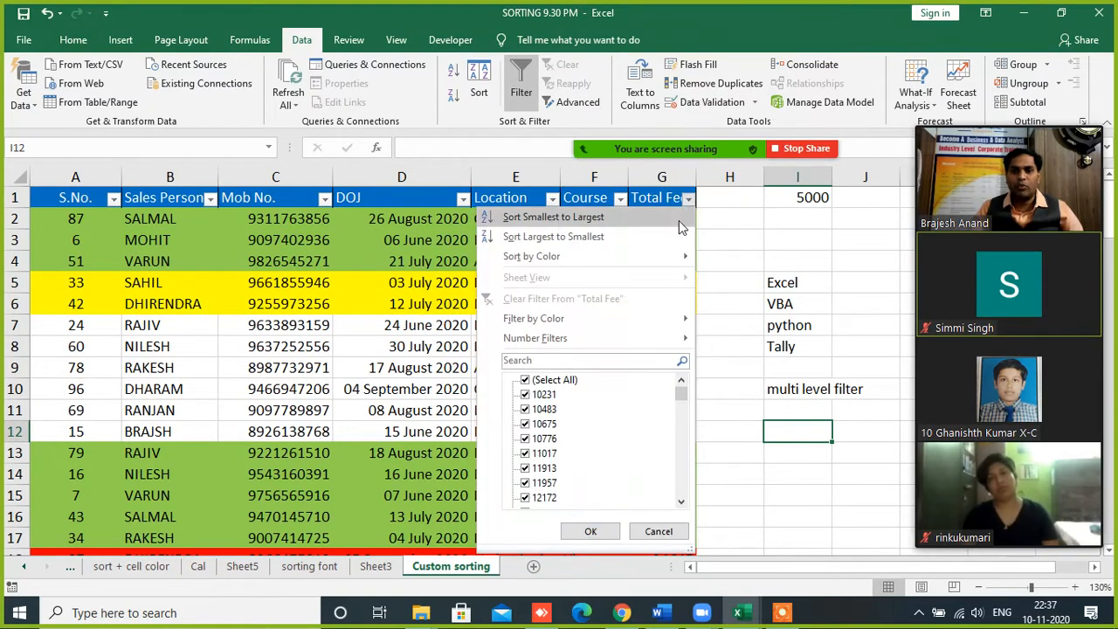
mouse_move(592, 337)
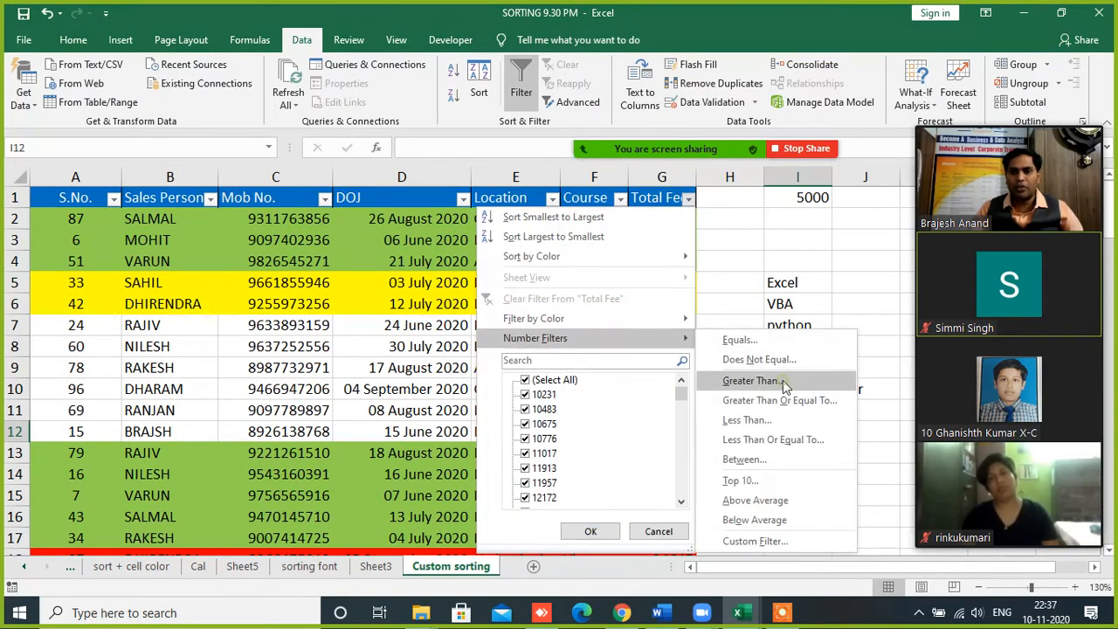
click(790, 380)
text(40000)
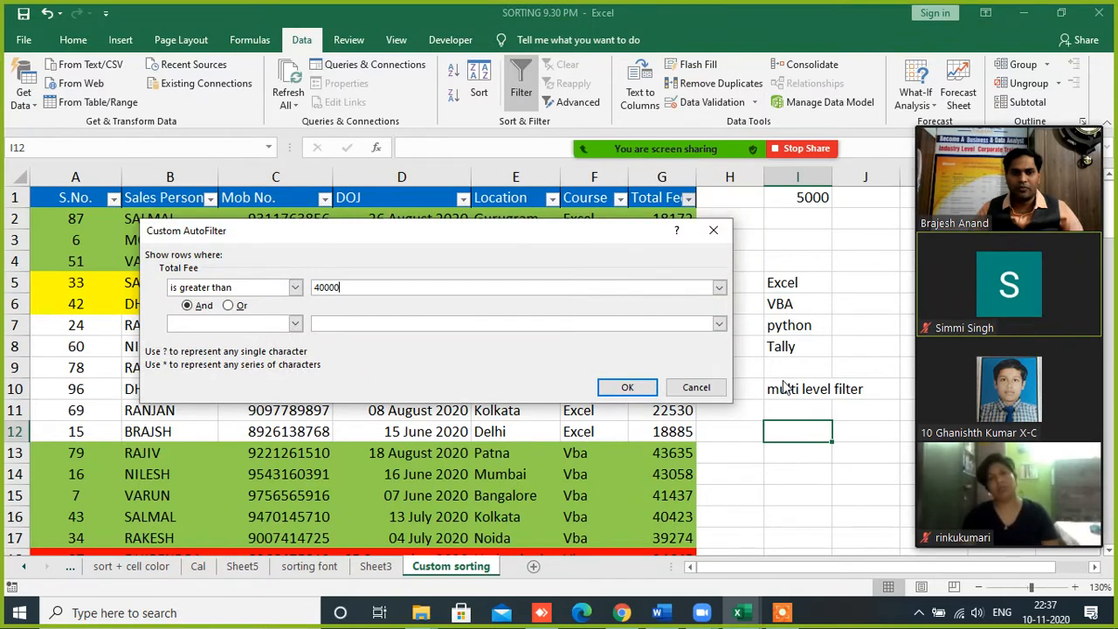
click(627, 387)
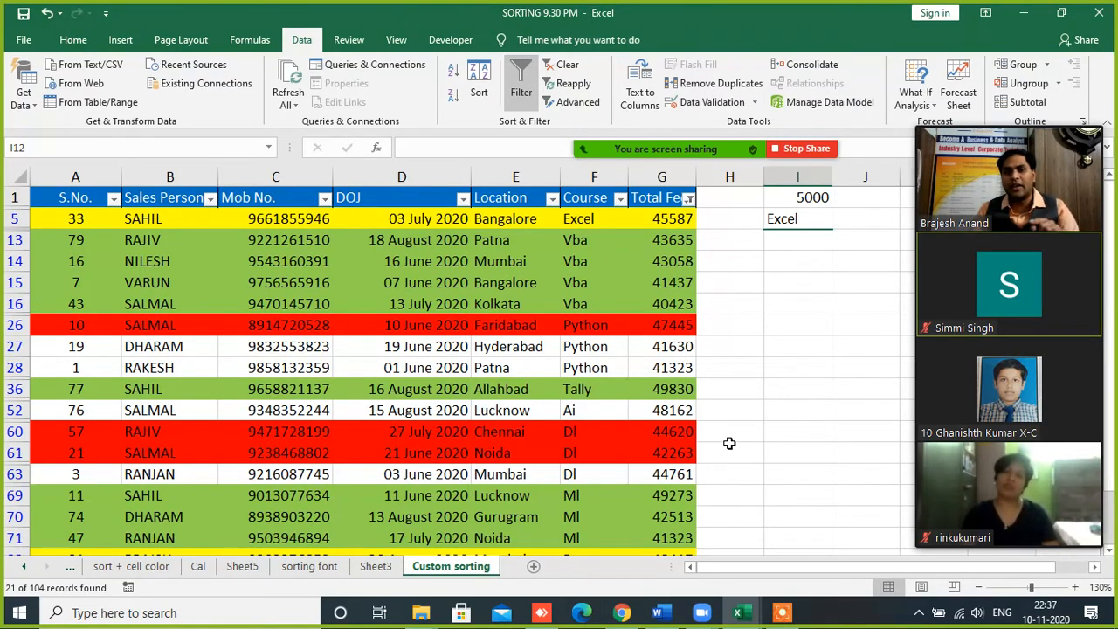
scroll(729, 444, down, 2)
scroll(681, 411, up, 2)
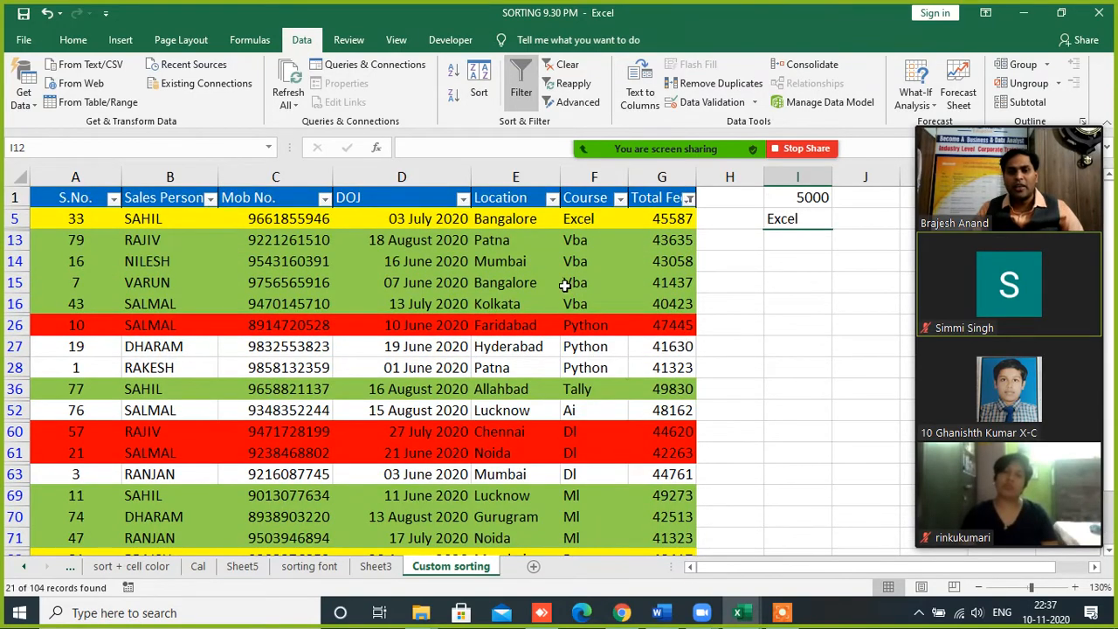
click(551, 199)
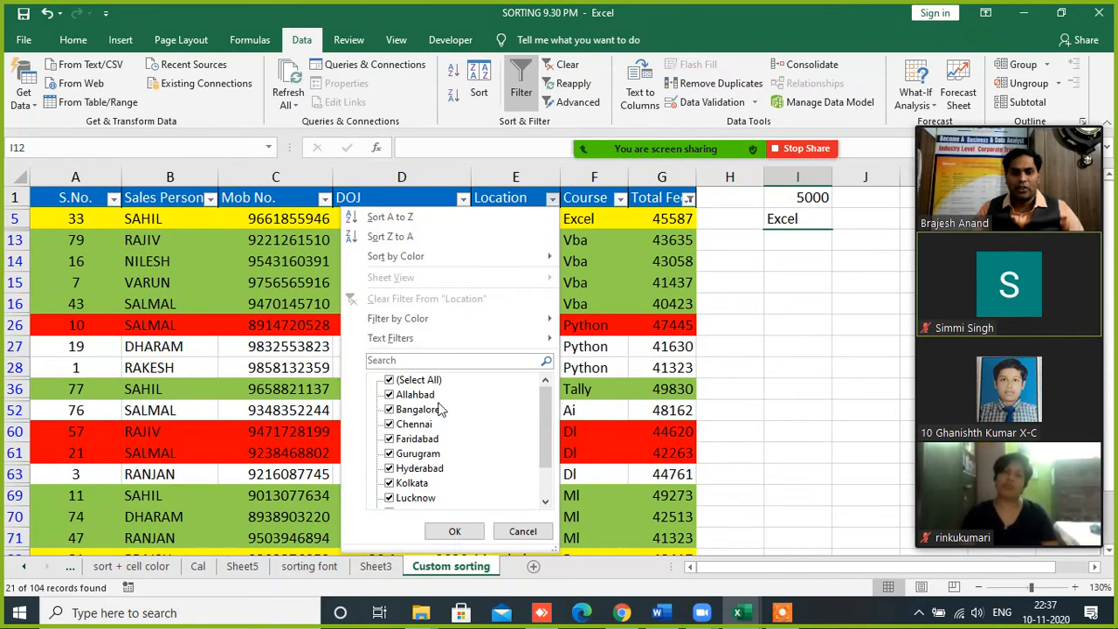
scroll(439, 472, down, 1)
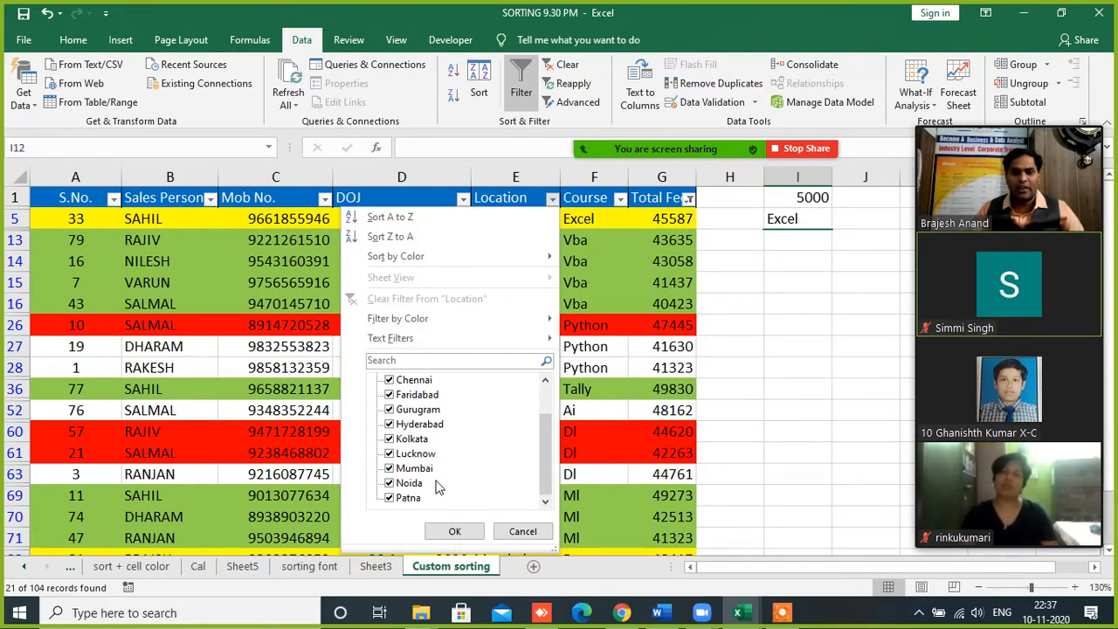
scroll(443, 476, up, 1)
click(524, 533)
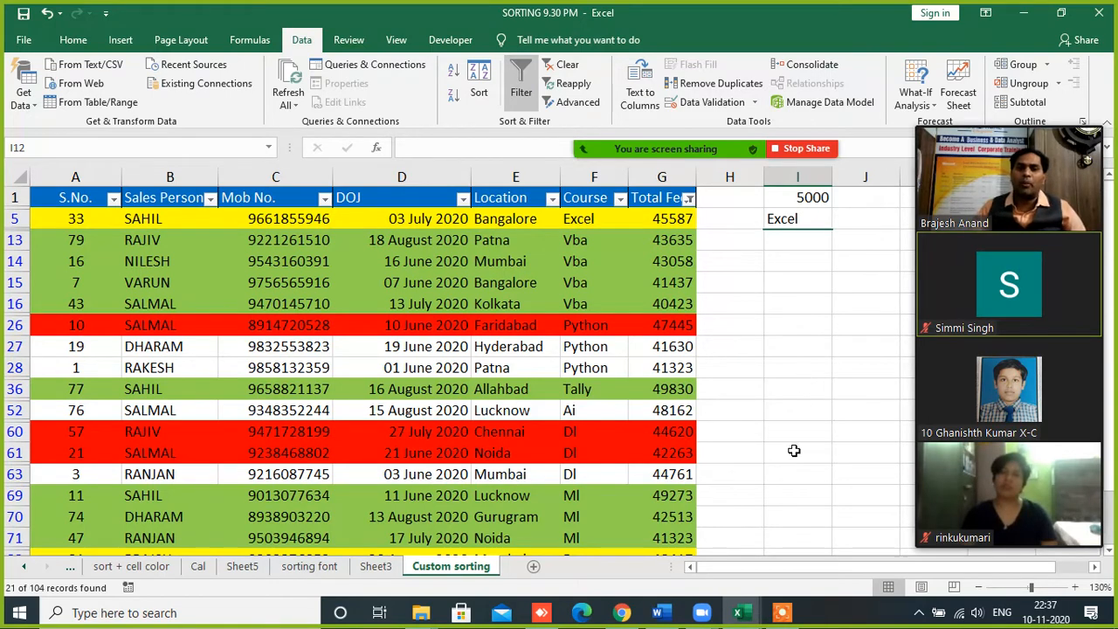
- Restrict the fee-filtered rows to Gurugram only in the Location column, and clear all filters again
click(552, 198)
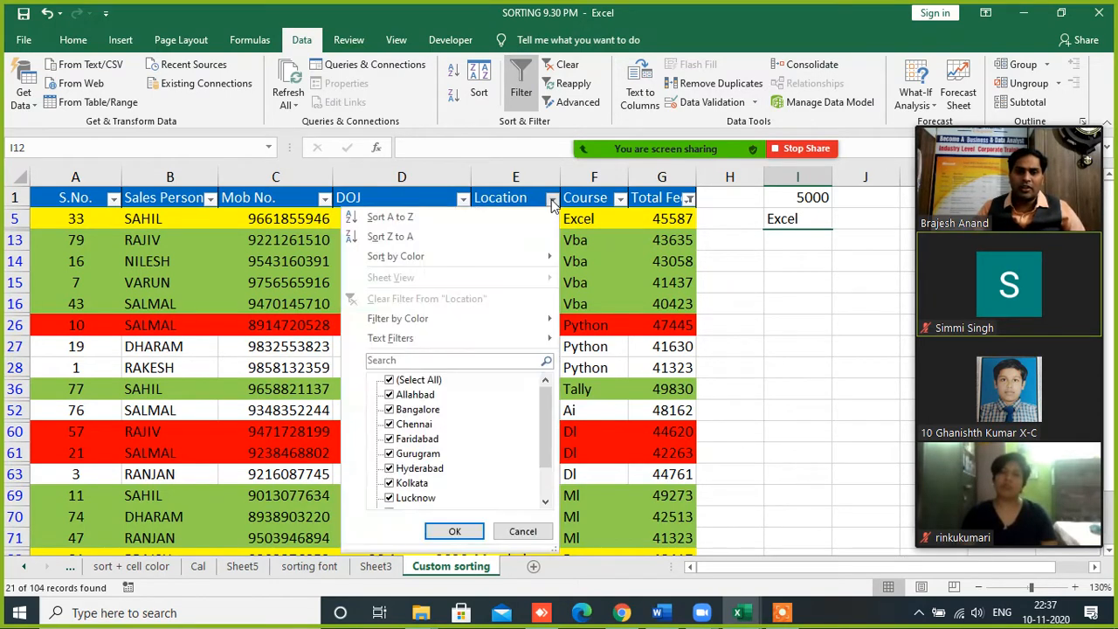
click(391, 380)
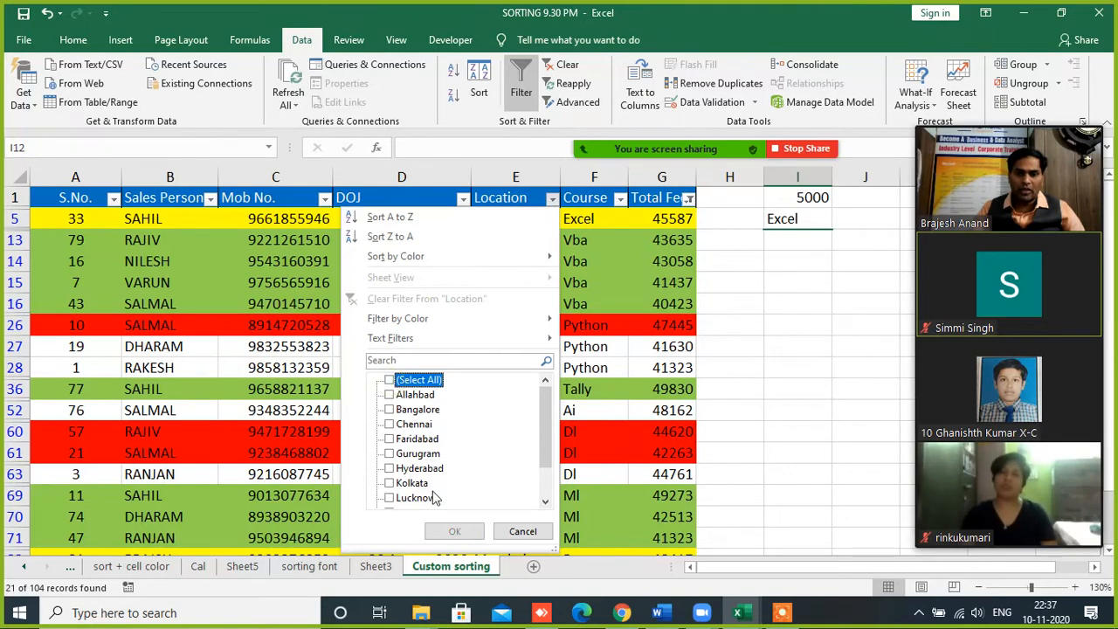
scroll(437, 498, down, 1)
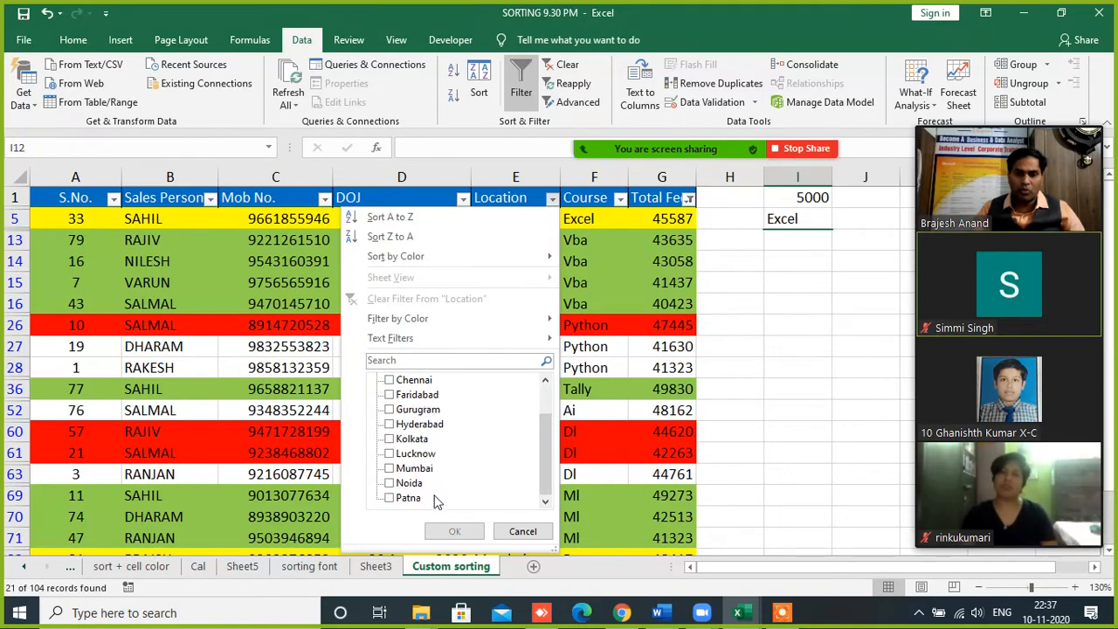
click(391, 409)
click(454, 531)
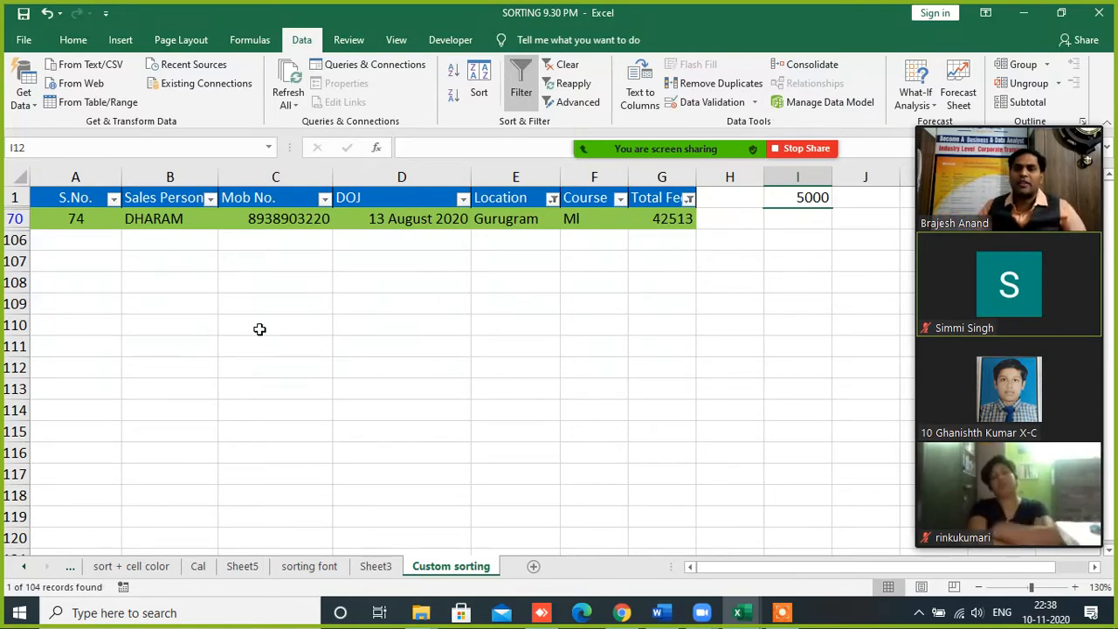
click(562, 65)
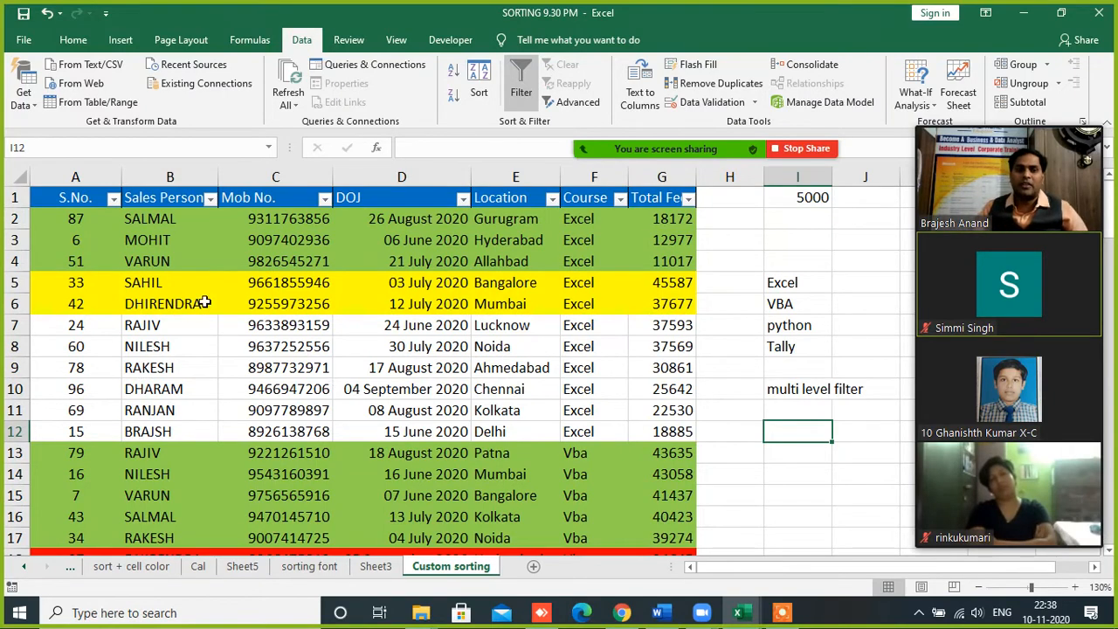
- Filter the Sales Person column to only the first name in its value list
click(209, 199)
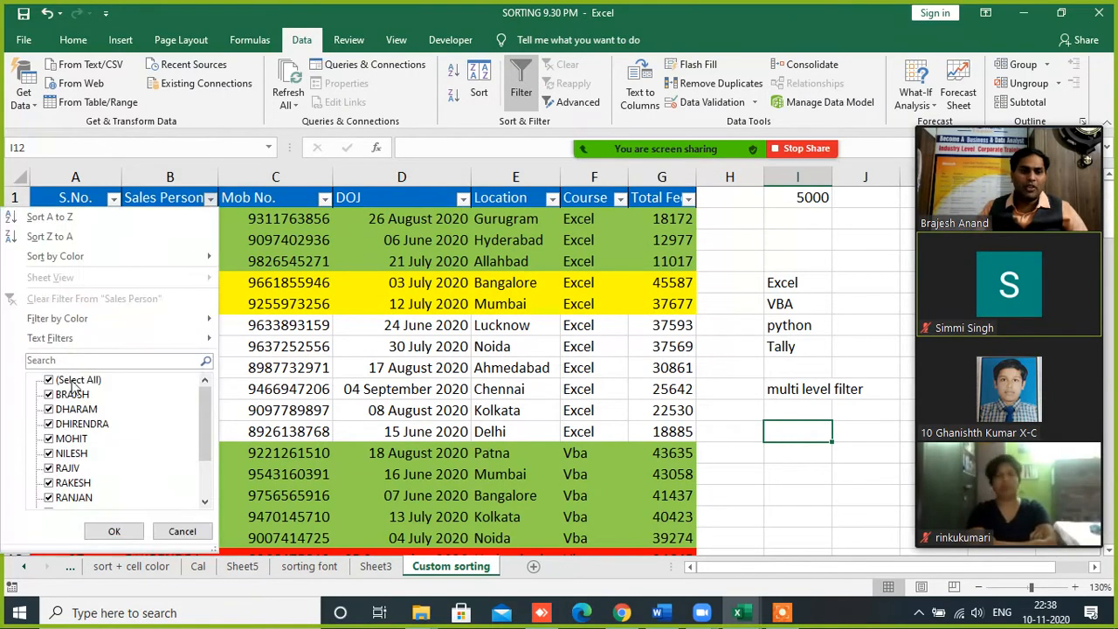
click(49, 379)
click(49, 394)
click(110, 530)
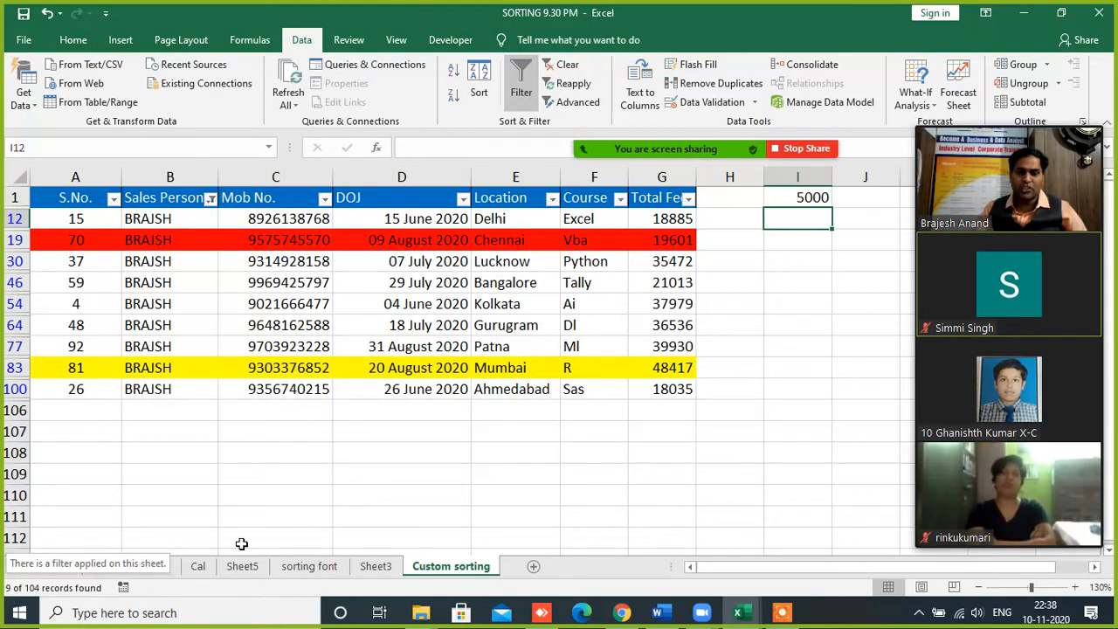
- Add a Greater Than filter on Total Fee to the salesperson's rows, and clear all filters again
click(688, 200)
click(590, 346)
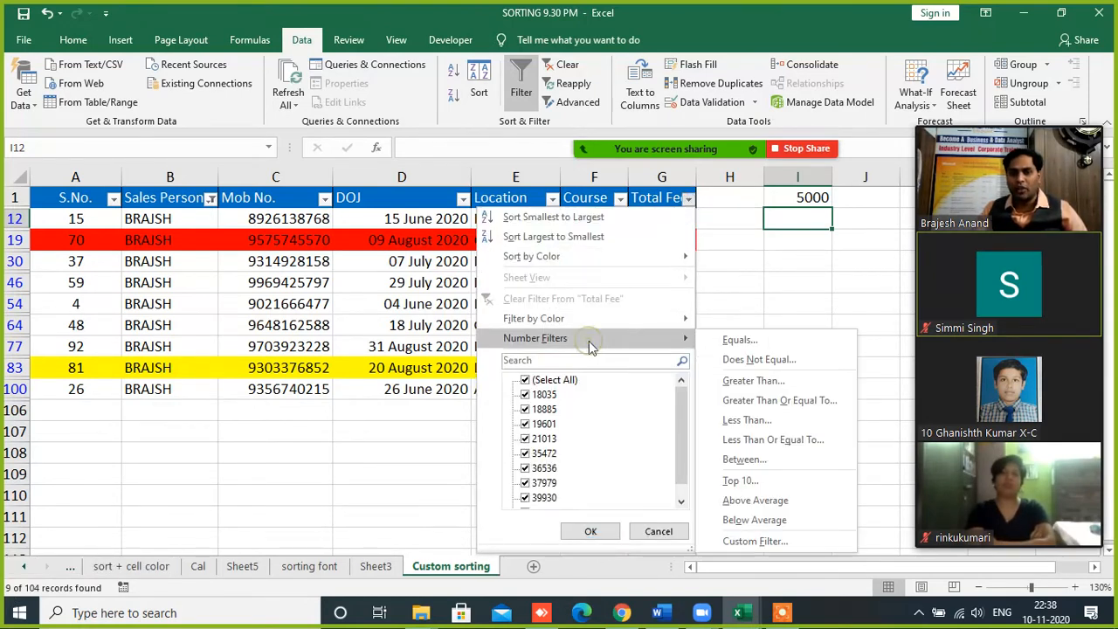
click(738, 385)
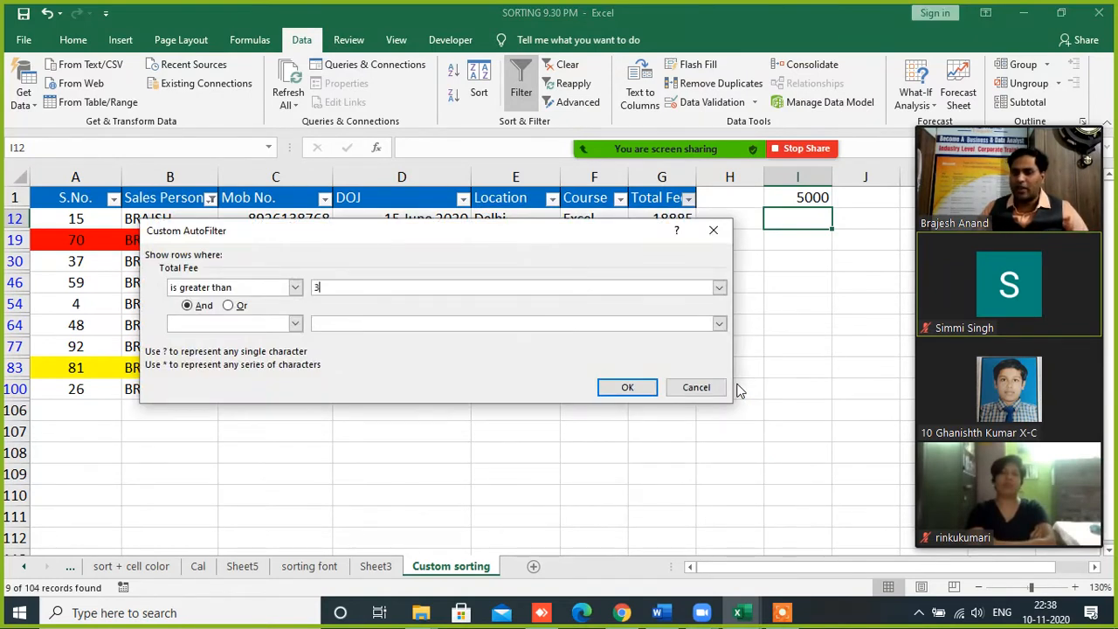
click(627, 387)
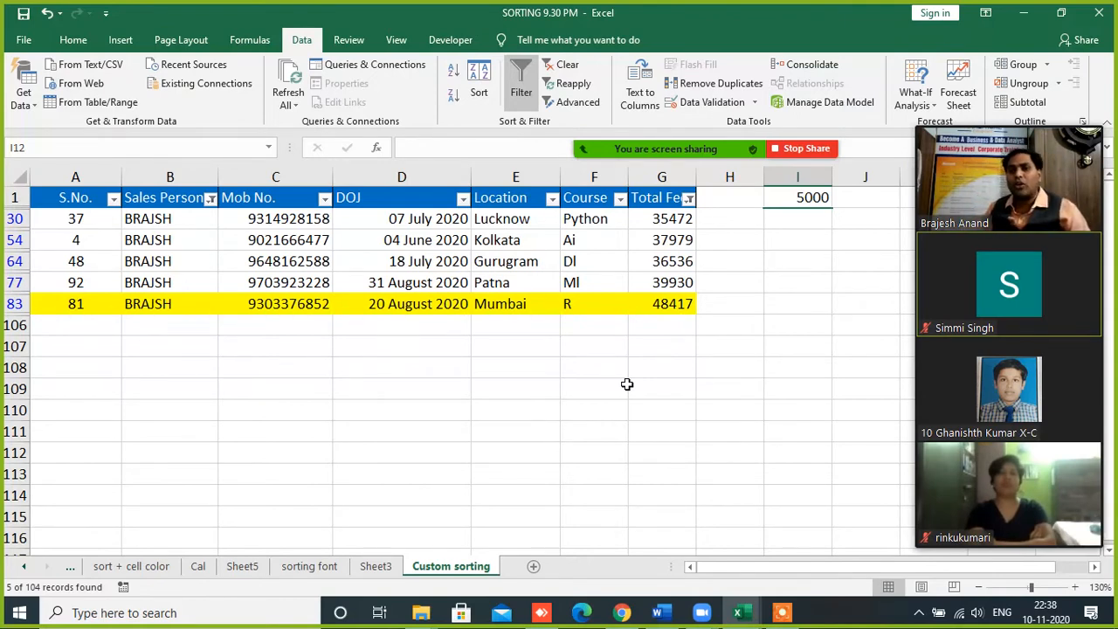
click(564, 65)
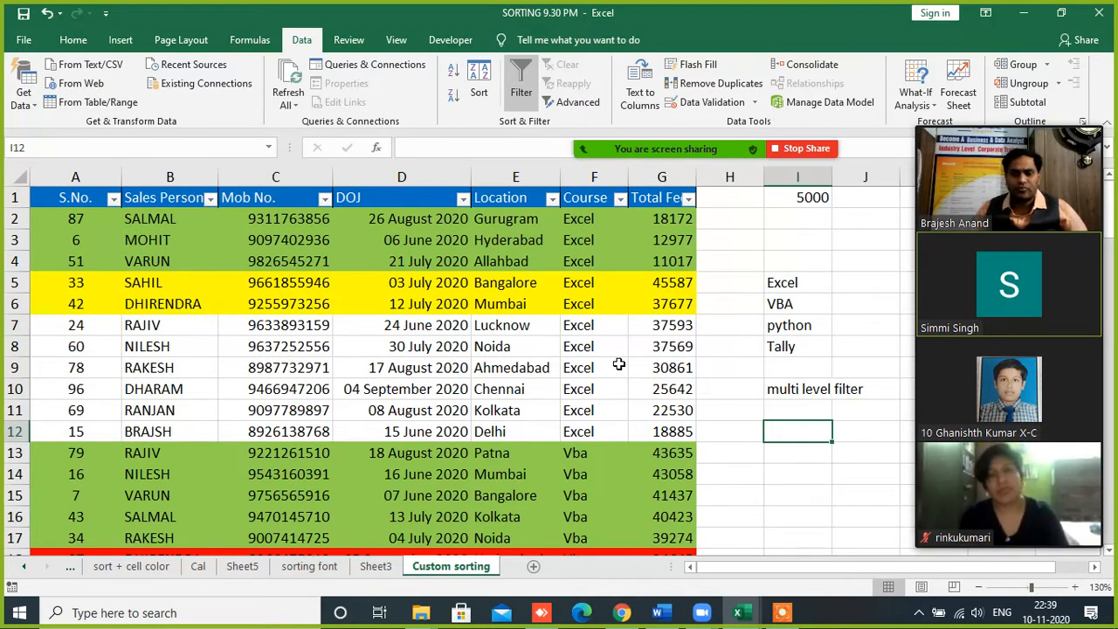
click(566, 415)
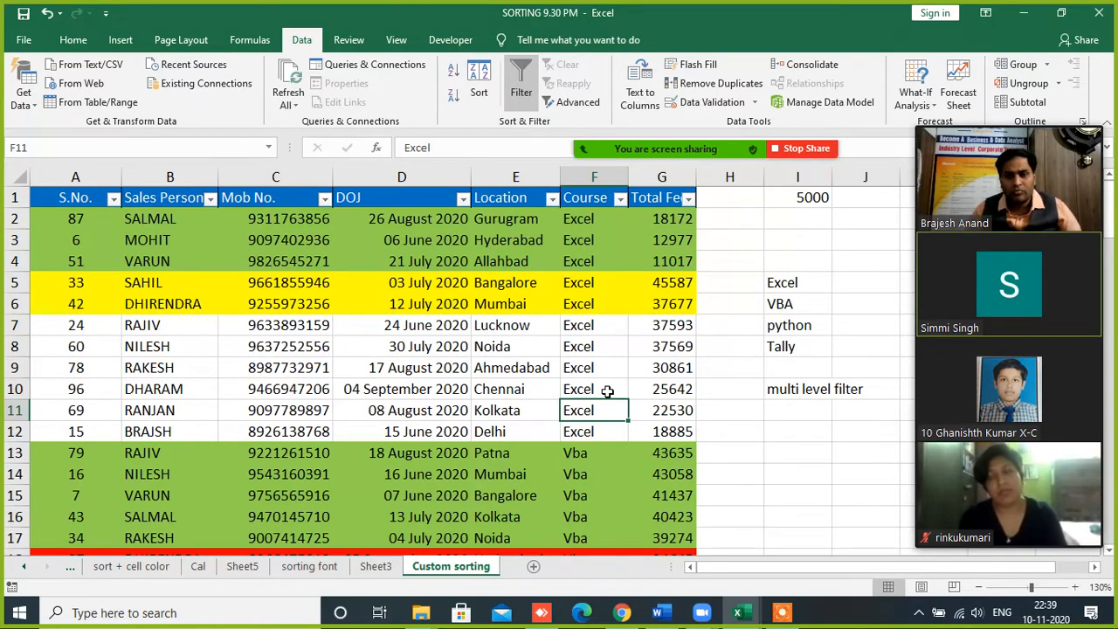
click(688, 198)
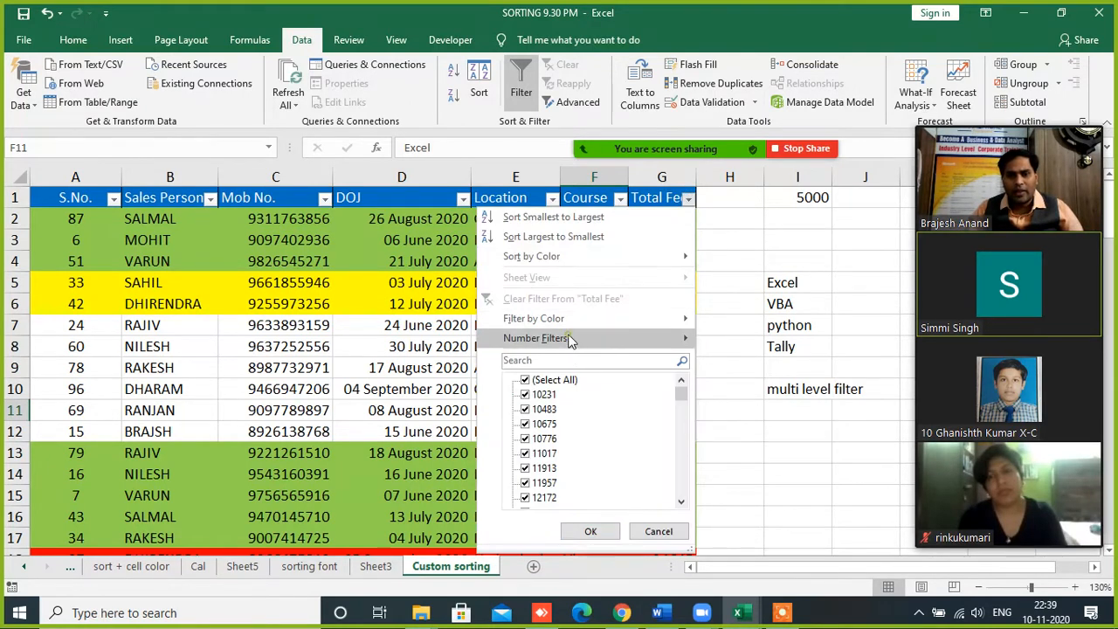
click(569, 338)
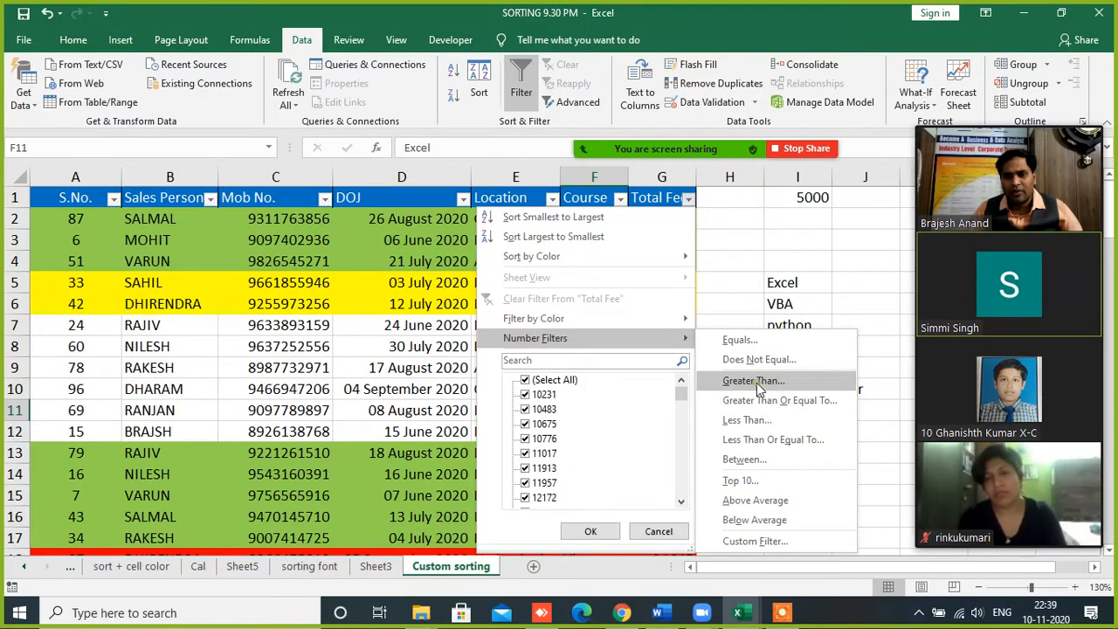
click(756, 382)
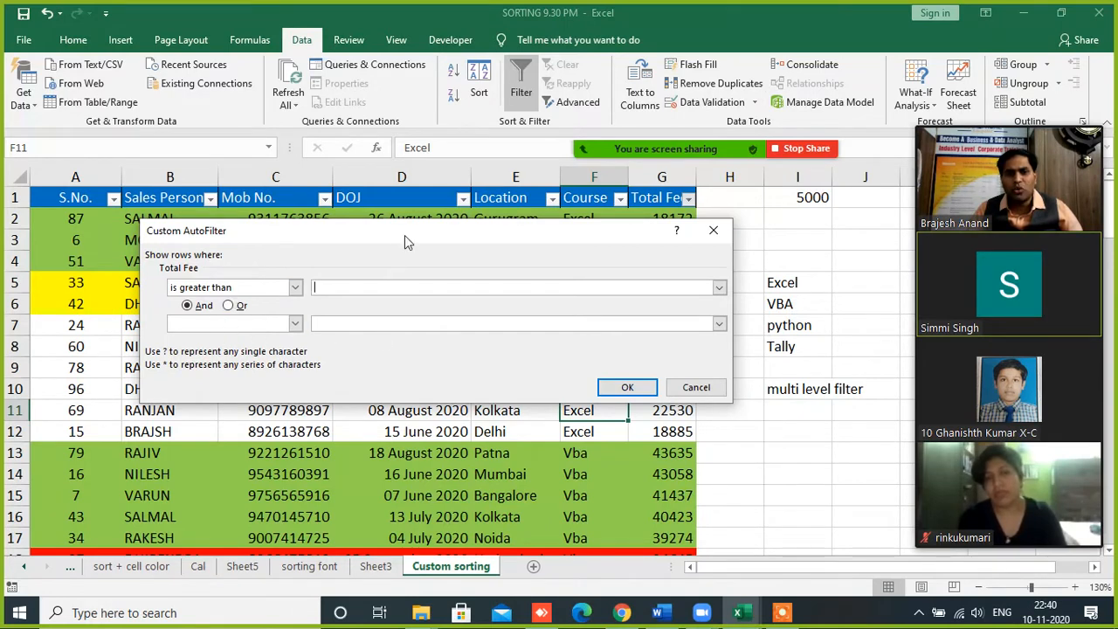
drag(402, 232, 588, 313)
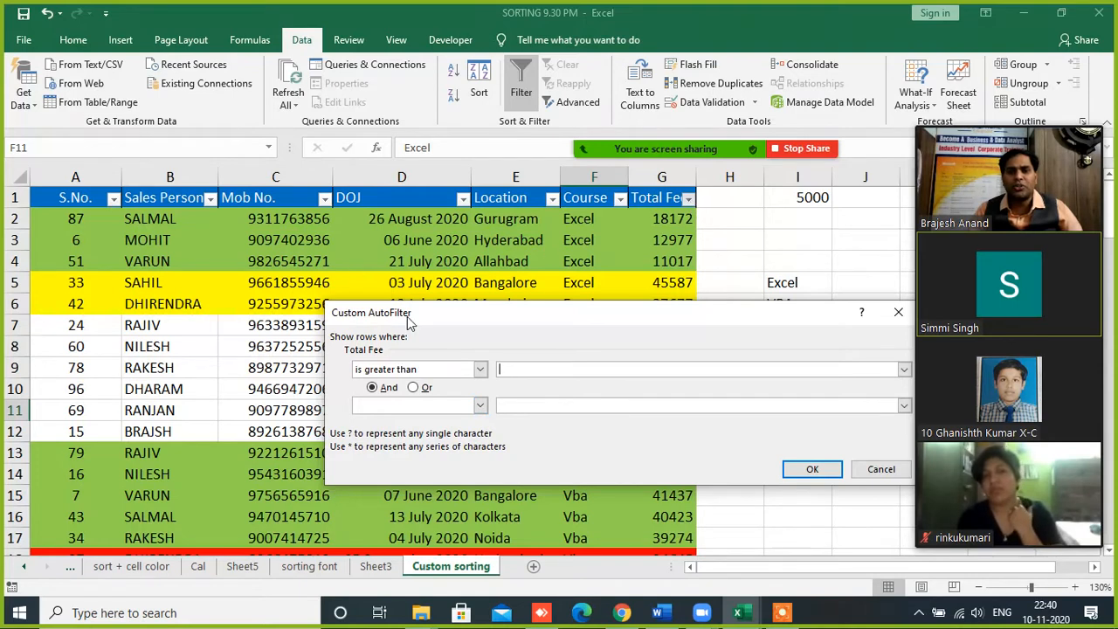
drag(569, 314, 417, 335)
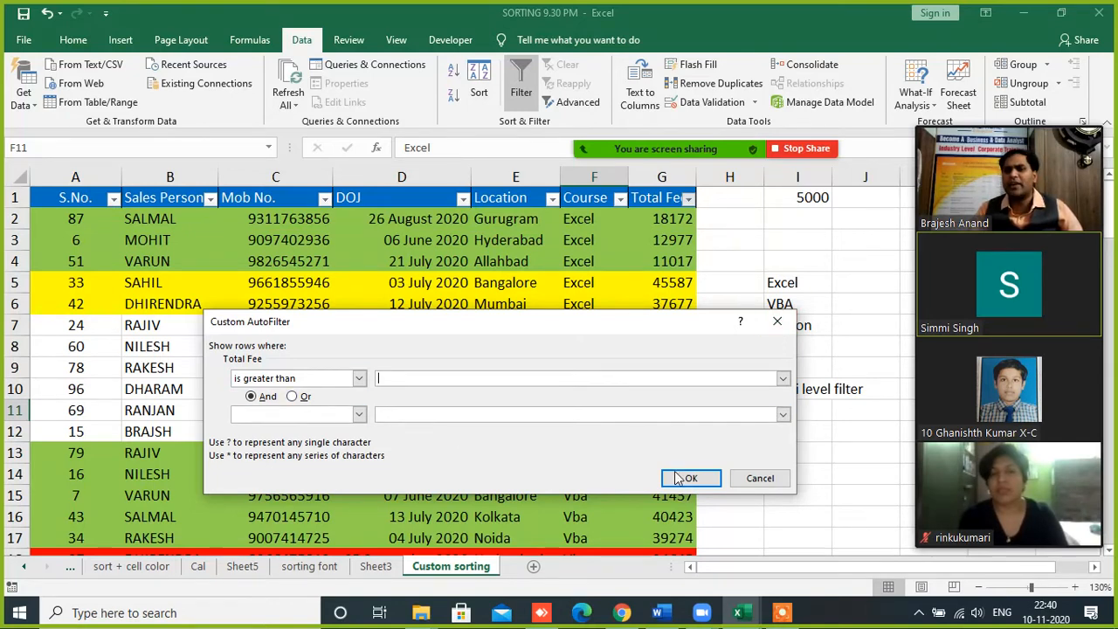
click(763, 478)
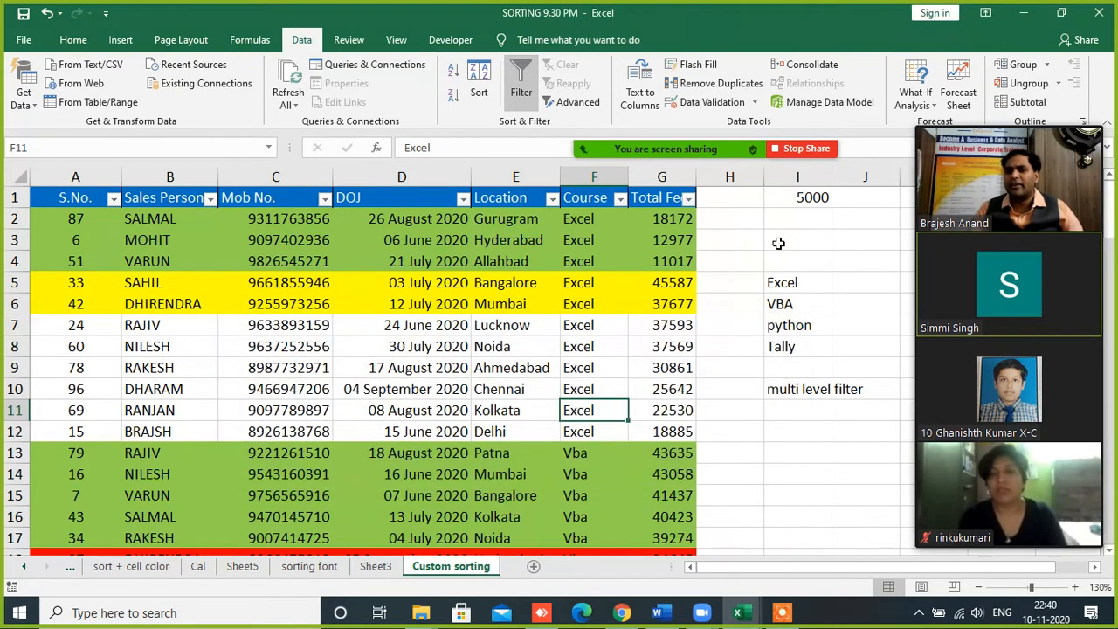
click(781, 239)
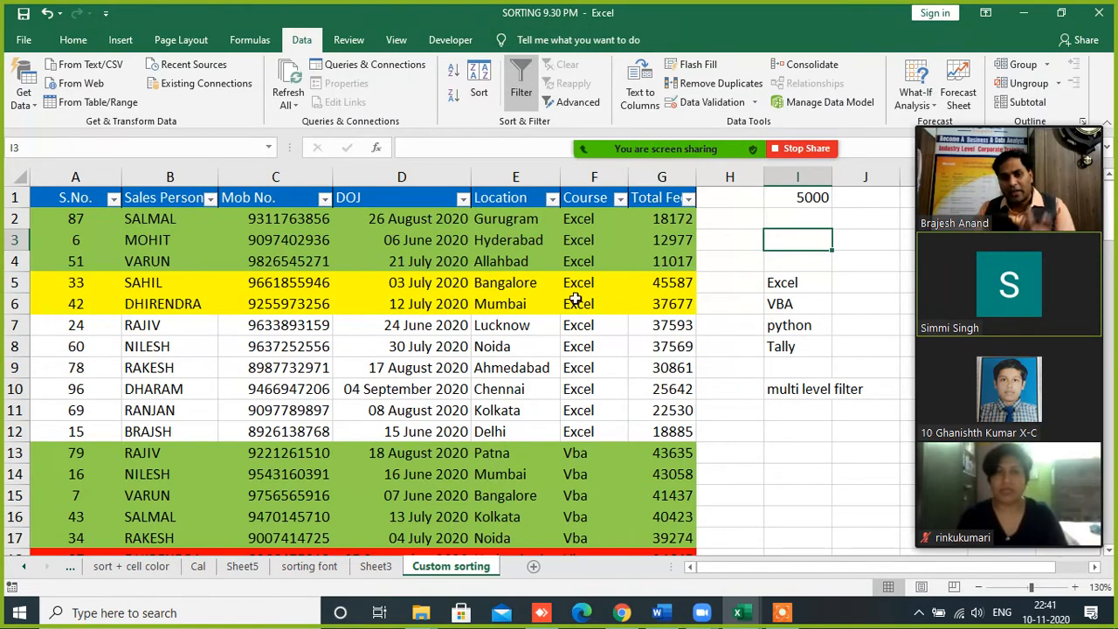
click(798, 411)
click(798, 477)
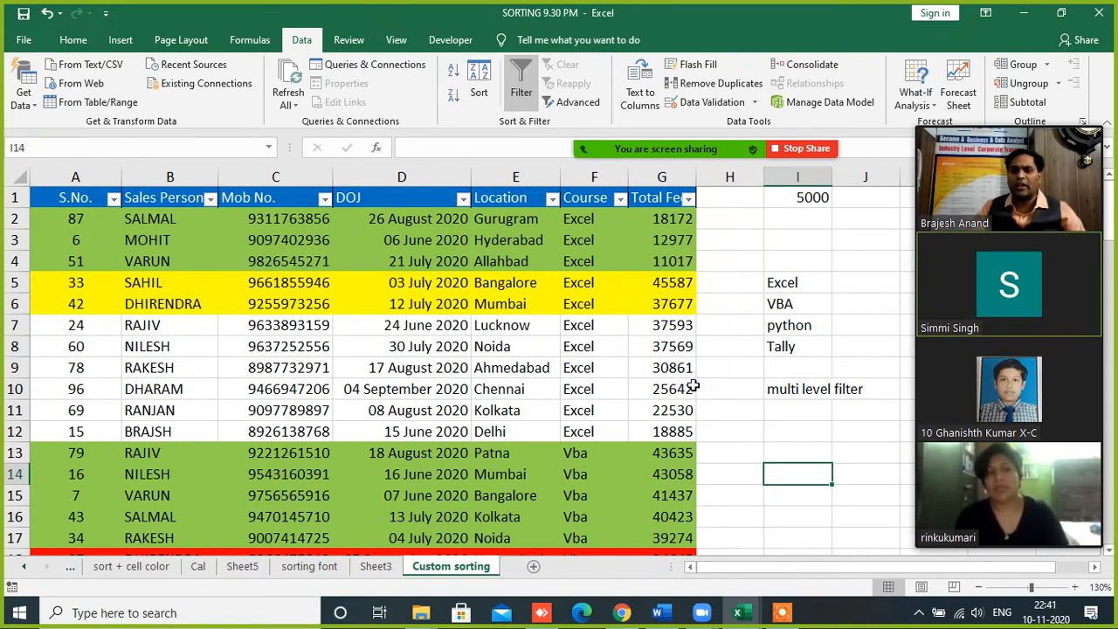
click(783, 614)
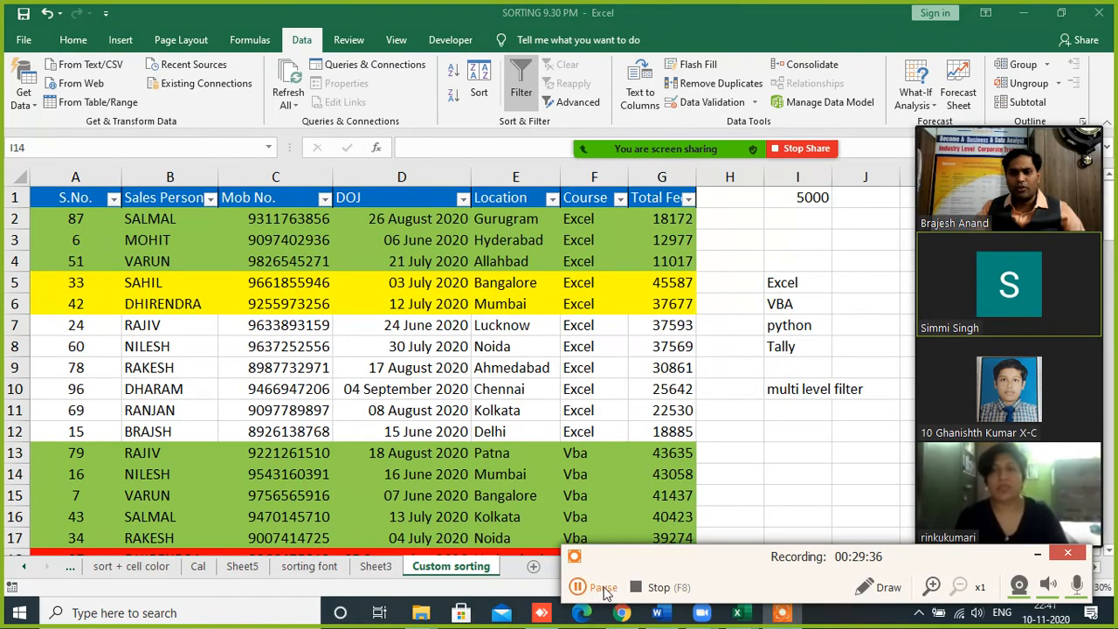